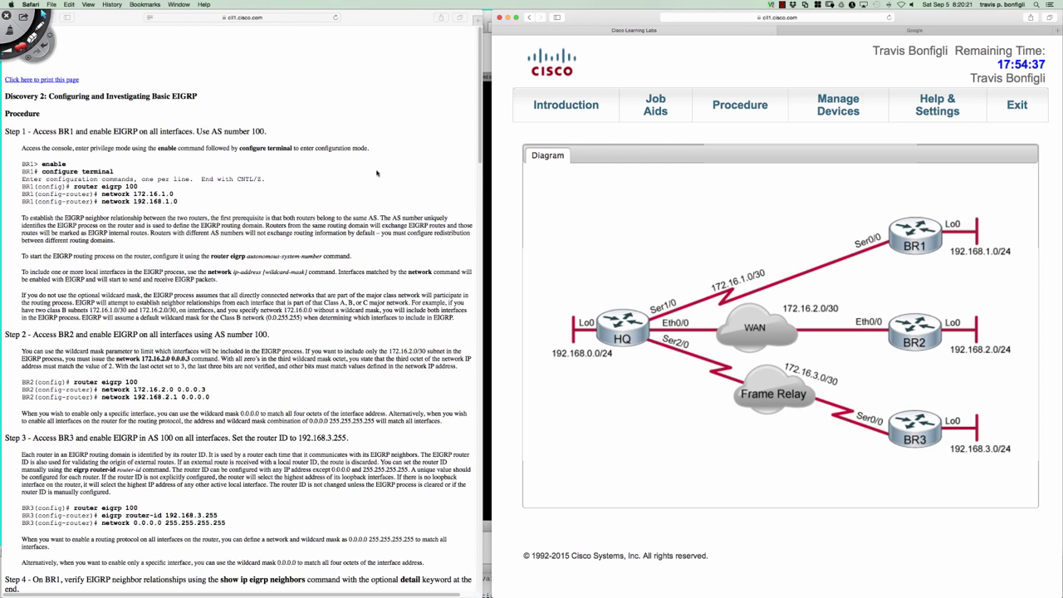
# Open BR1's console from the topology diagram and enter global configuration mode through privileged mode
pyautogui.scroll(-2, 376, 173)
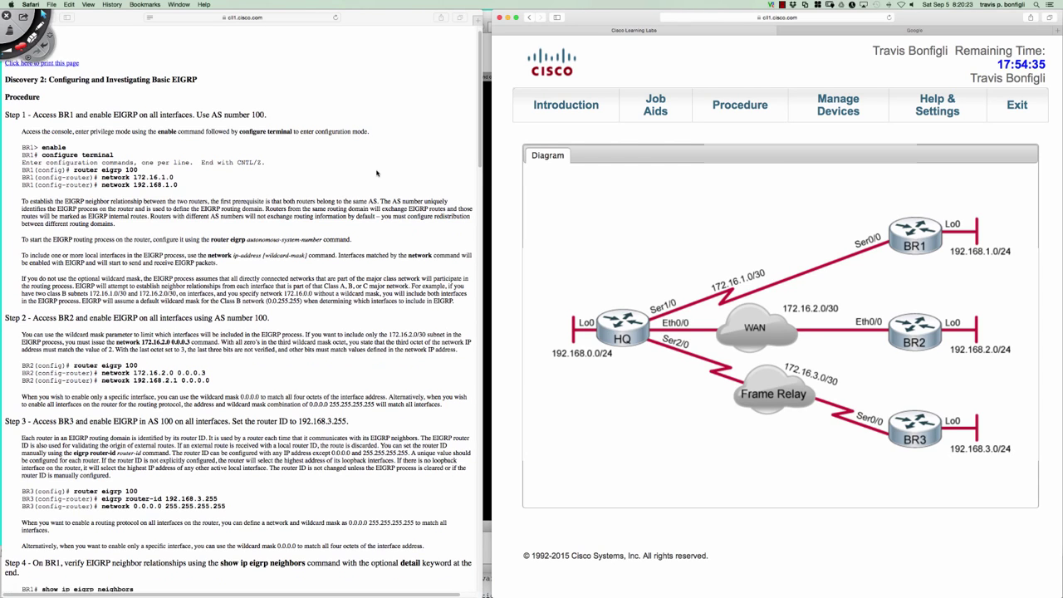
pyautogui.scroll(-1, 377, 173)
pyautogui.scroll(-3, 377, 172)
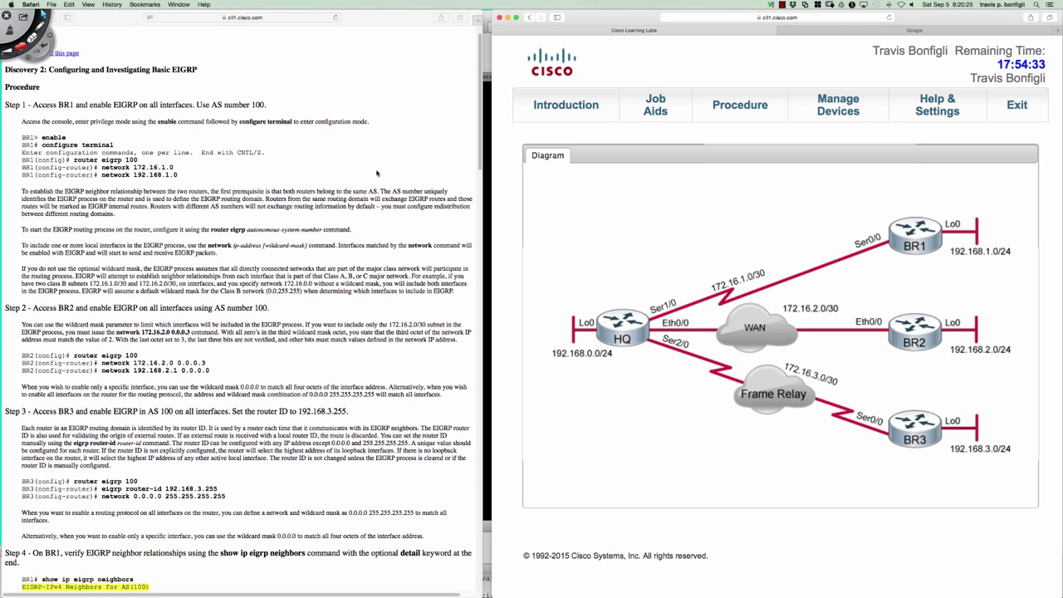
pyautogui.scroll(-3, 376, 173)
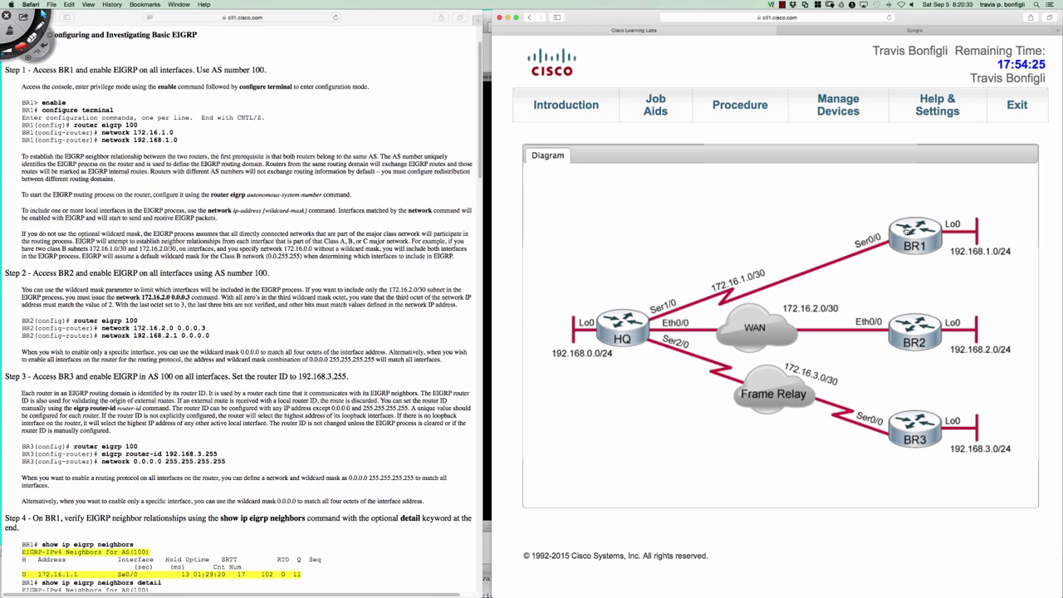
pyautogui.click(915, 237)
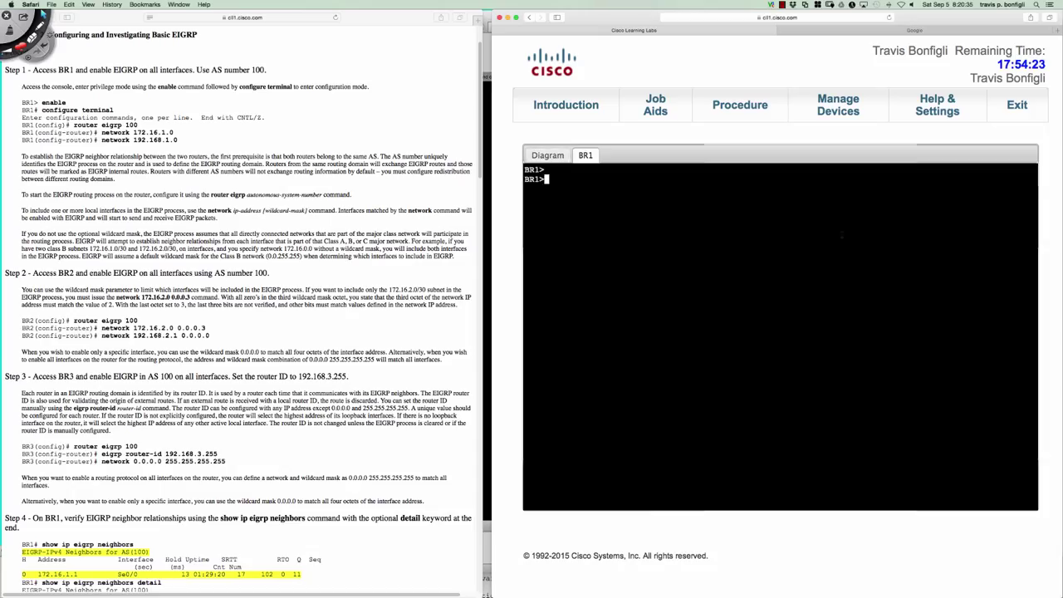
pyautogui.press('Return')
pyautogui.press('Return')
pyautogui.press('Return')
pyautogui.write('en')
pyautogui.press('Return')
pyautogui.write('conf t')
pyautogui.press('Return')
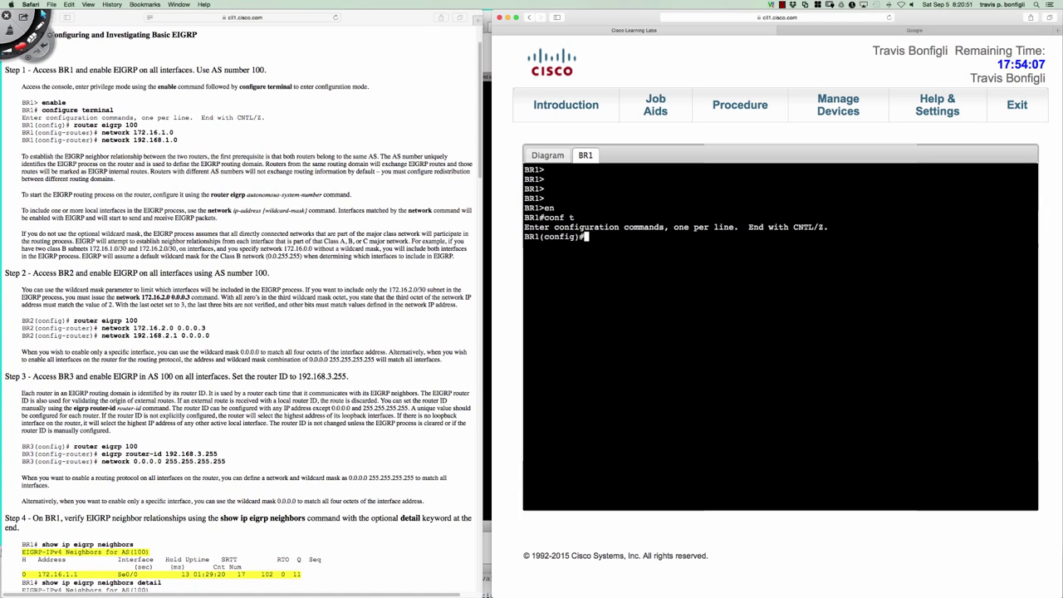
# Display the context help for the arguments of the router eigrp command on BR1
pyautogui.press('Return')
pyautogui.press('Return')
pyautogui.press('Return')
pyautogui.write('router')
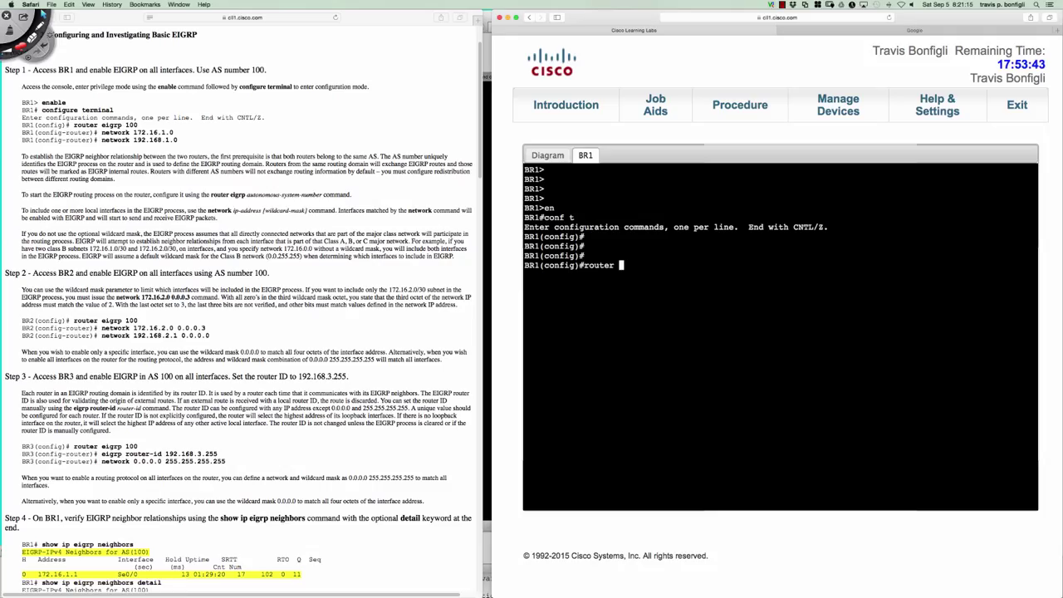
pyautogui.write('eigrp 1')
pyautogui.press('BackSpace')
pyautogui.write('?')
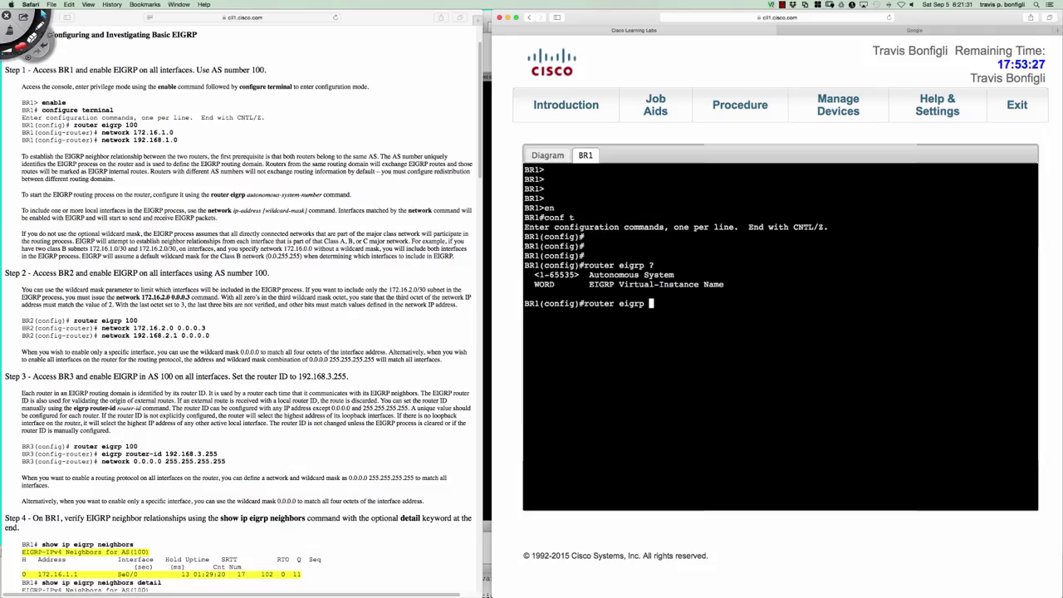
# Start the EIGRP routing process on BR1 with autonomous system number 100
pyautogui.write('CCNP')
pyautogui.press('BackSpace')
pyautogui.press('BackSpace')
pyautogui.press('BackSpace')
pyautogui.press('BackSpace')
pyautogui.write('100')
pyautogui.press('Return')
# Add the networks 172.16.1.0 and 192.168.1.0 to BR1's EIGRP process without wildcard masks
pyautogui.write('net')
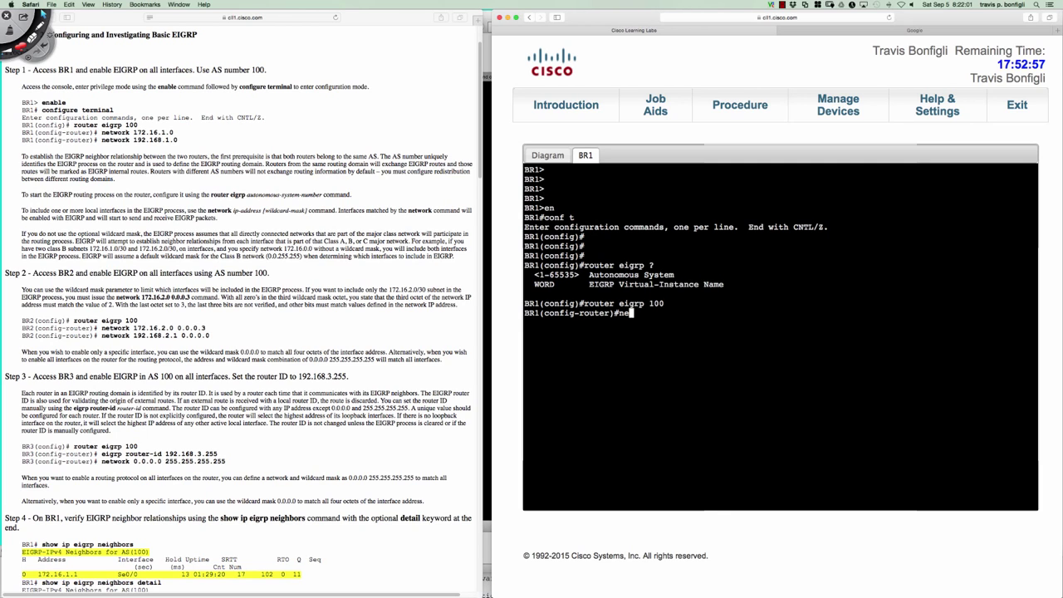
pyautogui.press('Tab')
pyautogui.write('172.1')
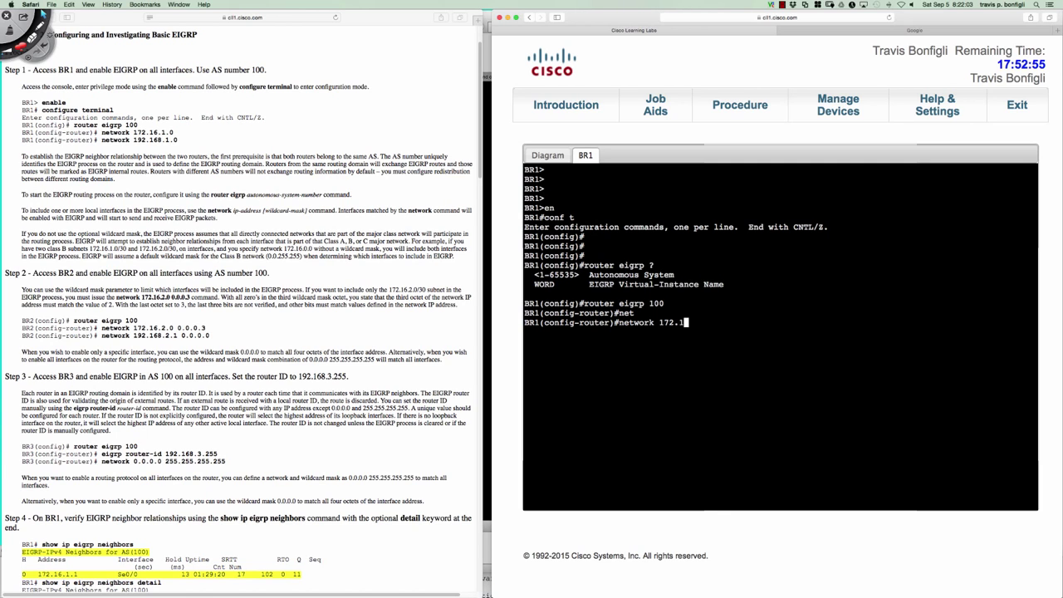
pyautogui.write('6.1.0')
pyautogui.press('Return')
pyautogui.write('net')
pyautogui.press('Tab')
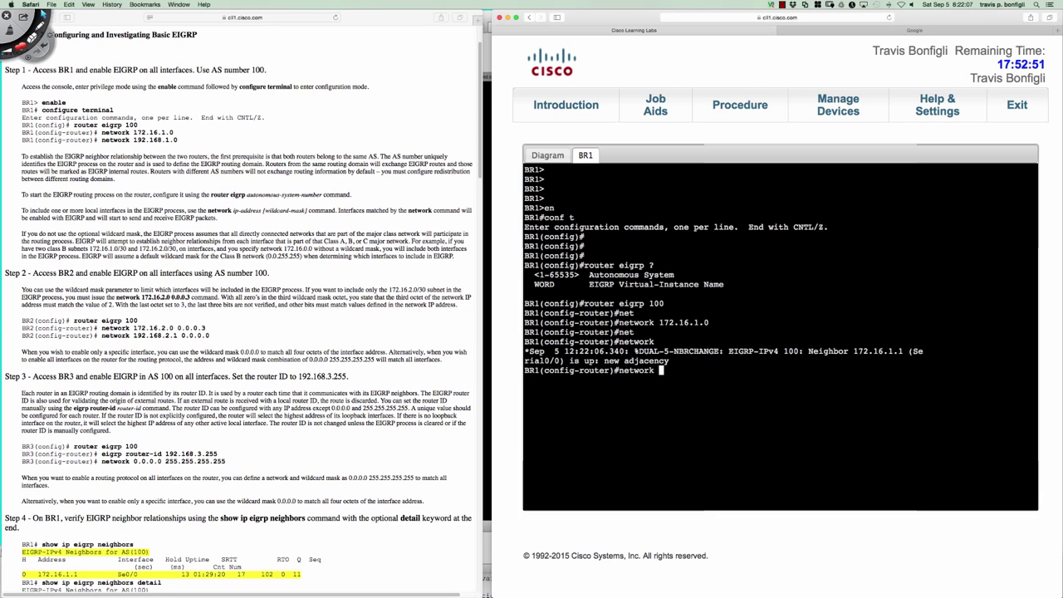
pyautogui.write('192.168.1.0')
pyautogui.press('Return')
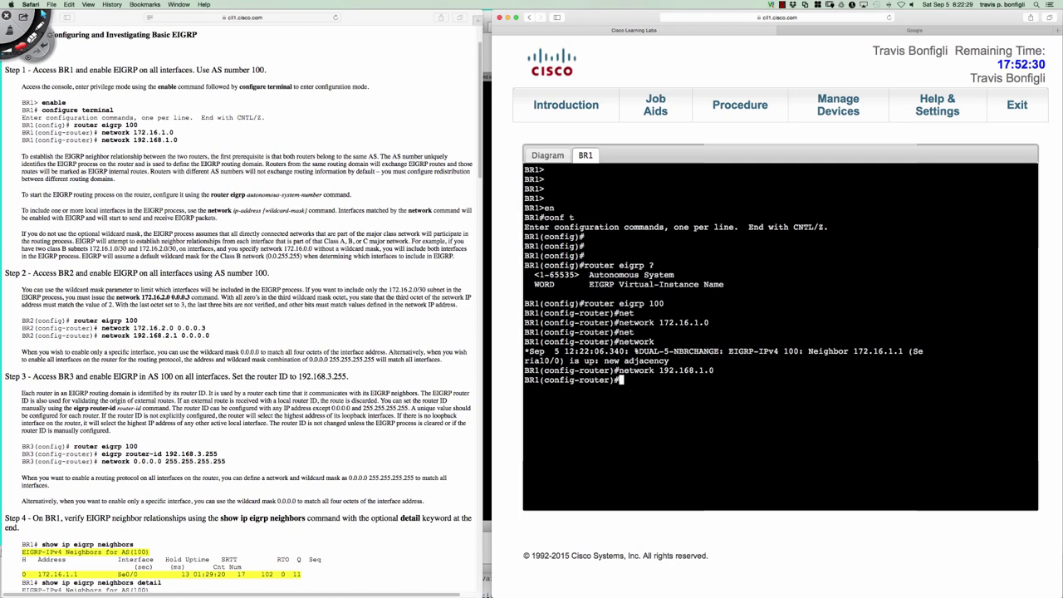
pyautogui.write('net')
pyautogui.press('Tab')
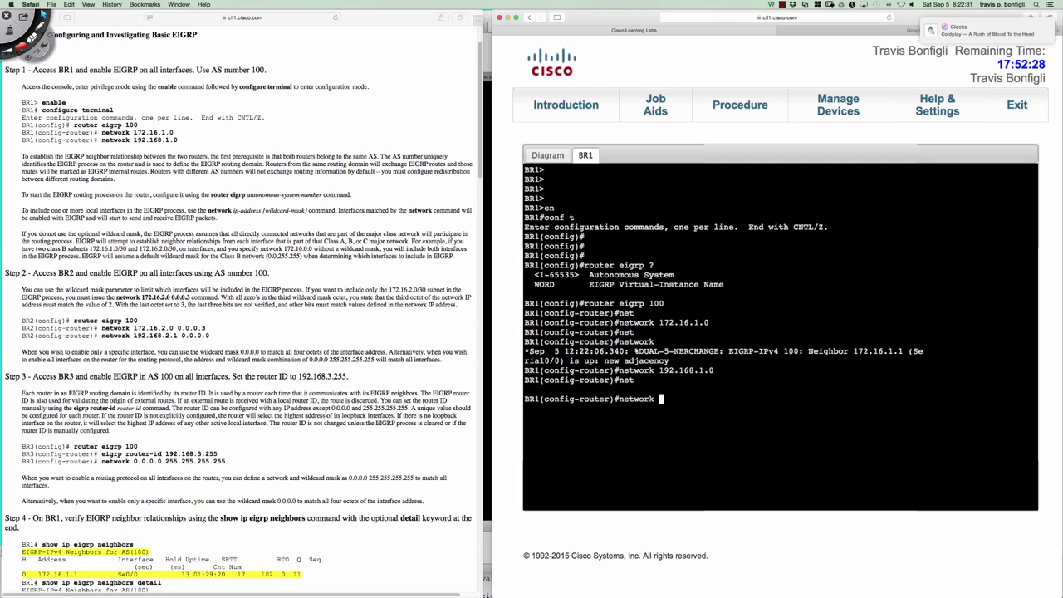
pyautogui.write('172.16.1.0')
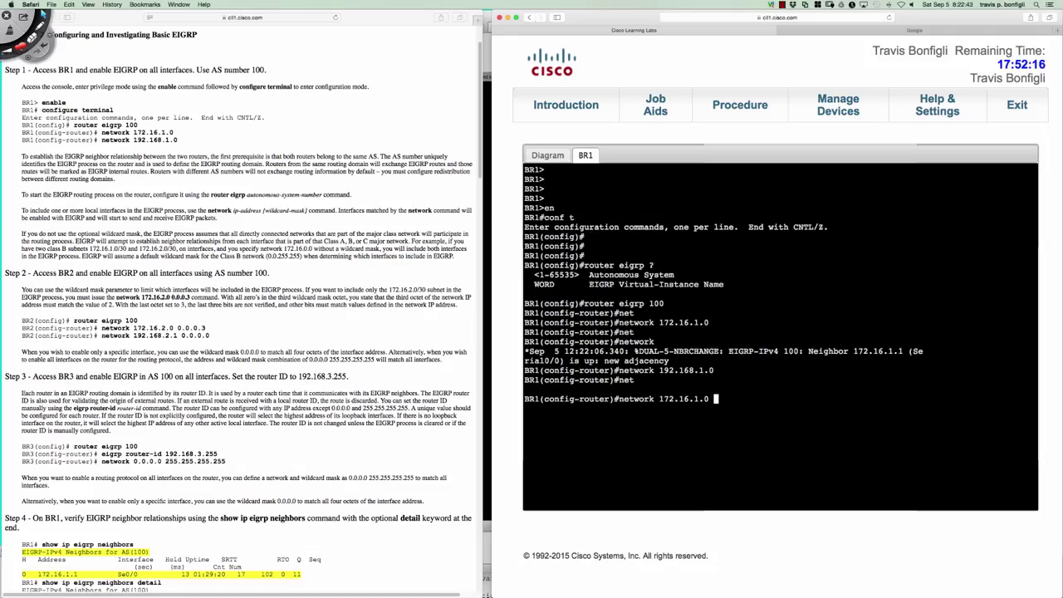
pyautogui.write('0.0.0.')
pyautogui.press('BackSpace')
pyautogui.press('BackSpace')
pyautogui.press('BackSpace')
pyautogui.press('BackSpace')
pyautogui.press('BackSpace')
pyautogui.write('.0.0.255')
pyautogui.press('BackSpace')
pyautogui.press('BackSpace')
pyautogui.press('BackSpace')
pyautogui.press('BackSpace')
pyautogui.press('BackSpace')
pyautogui.press('BackSpace')
pyautogui.press('BackSpace')
pyautogui.press('BackSpace')
pyautogui.press('BackSpace')
pyautogui.press('BackSpace')
# Switch to SecureCRT, open the R6 console session and enter privileged mode
pyautogui.press('super+Tab')
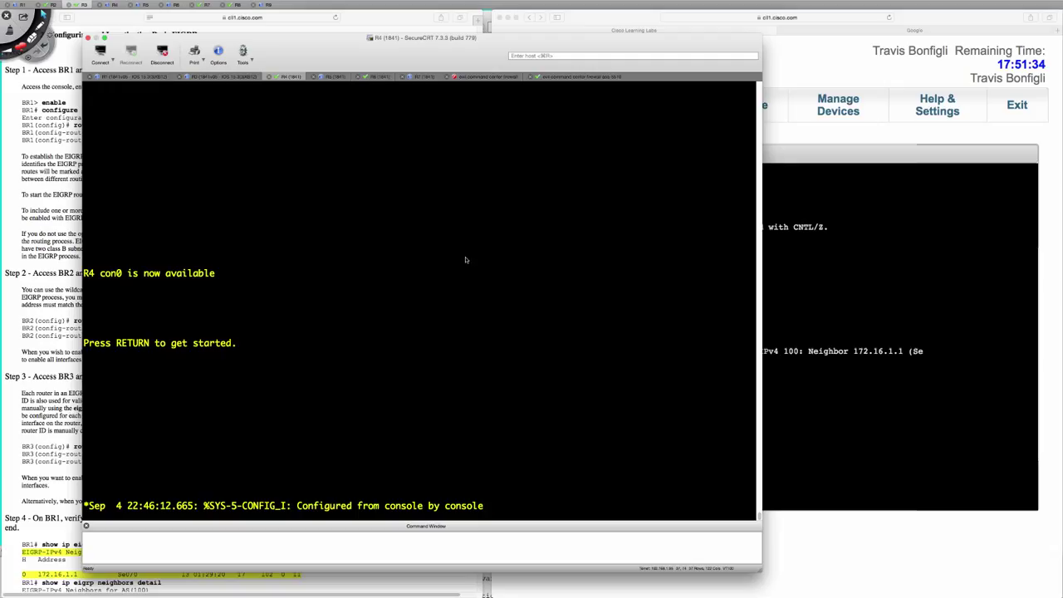
pyautogui.press('Return')
pyautogui.press('Return')
pyautogui.press('Return')
pyautogui.press('Return')
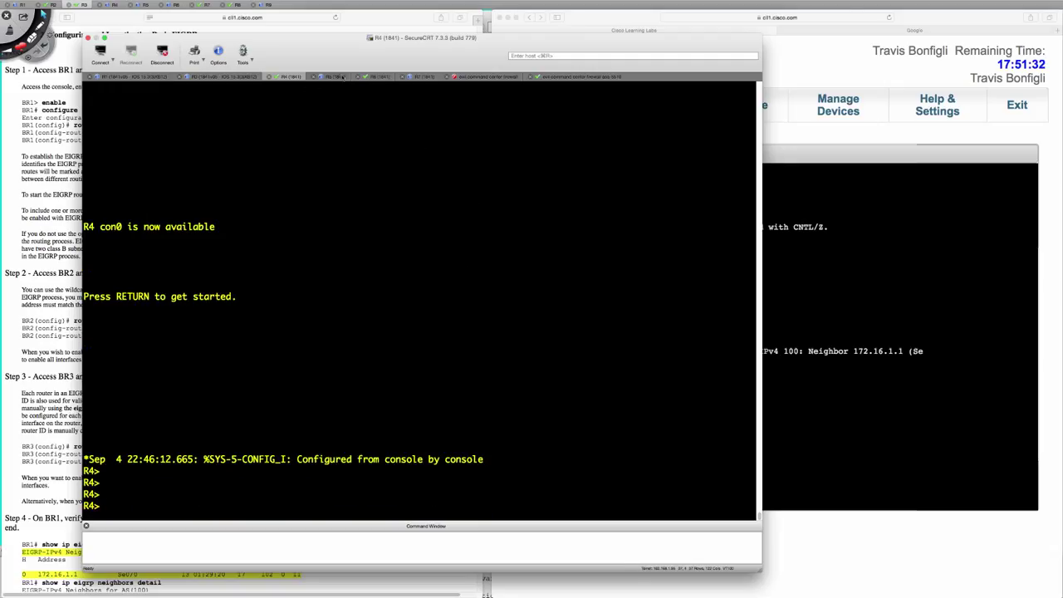
pyautogui.click(378, 77)
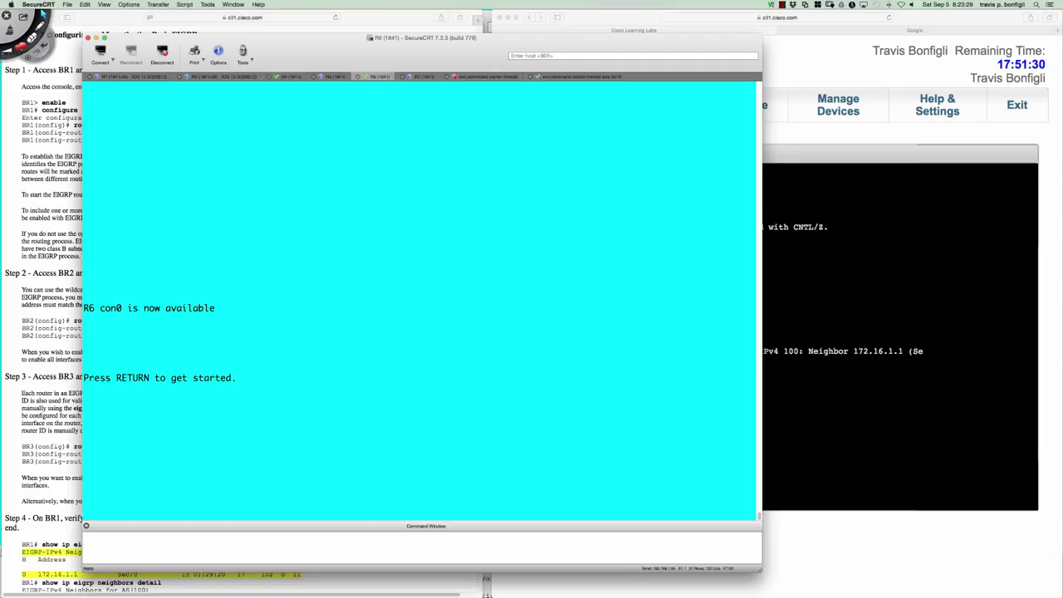
pyautogui.press('Return')
pyautogui.press('Return')
pyautogui.press('Return')
pyautogui.press('Return')
pyautogui.press('Return')
pyautogui.write('en')
pyautogui.press('Return')
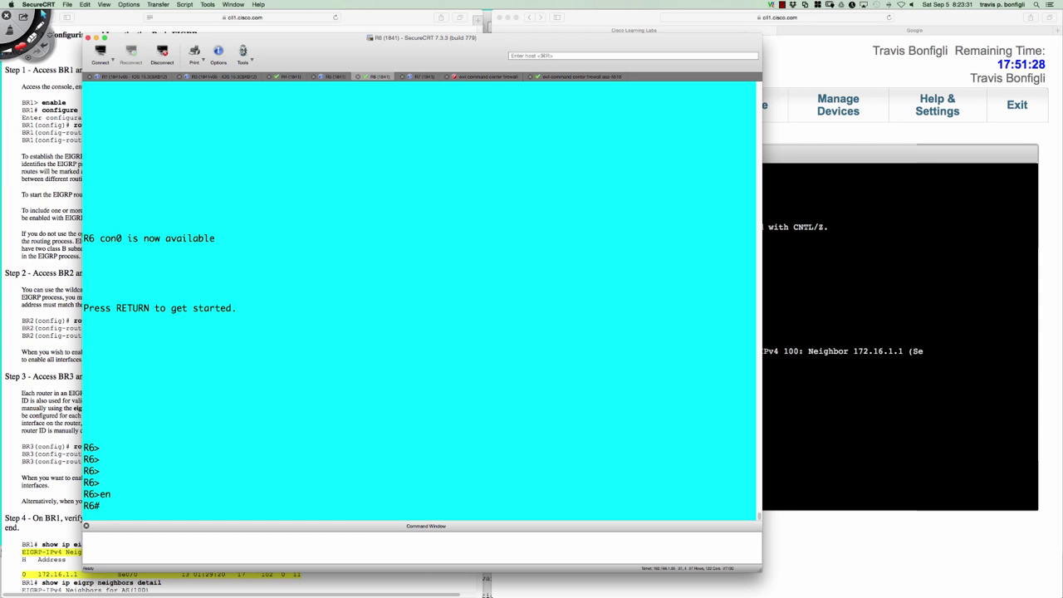
# List the brief IP interface summary of R6
pyautogui.write('sh ip int bri')
pyautogui.press('Return')
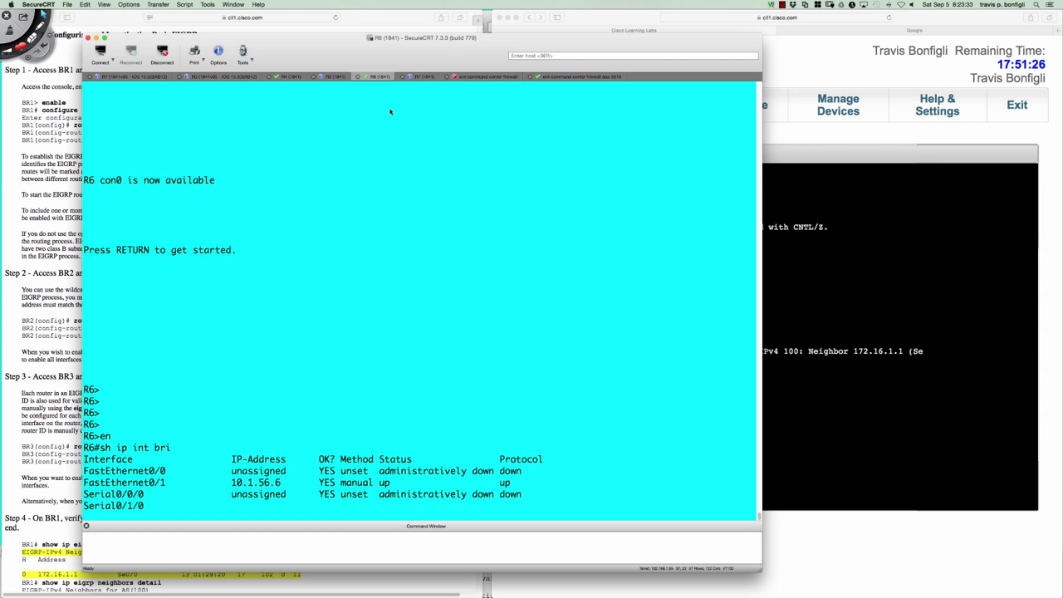
pyautogui.press('Return')
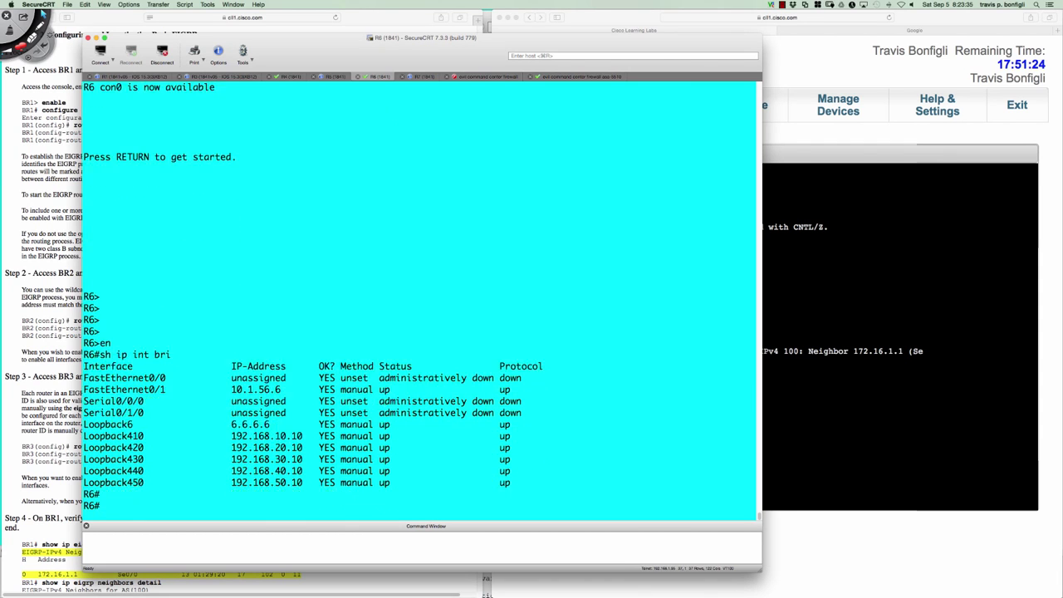
pyautogui.press('Return')
pyautogui.press('Return')
pyautogui.press('Return')
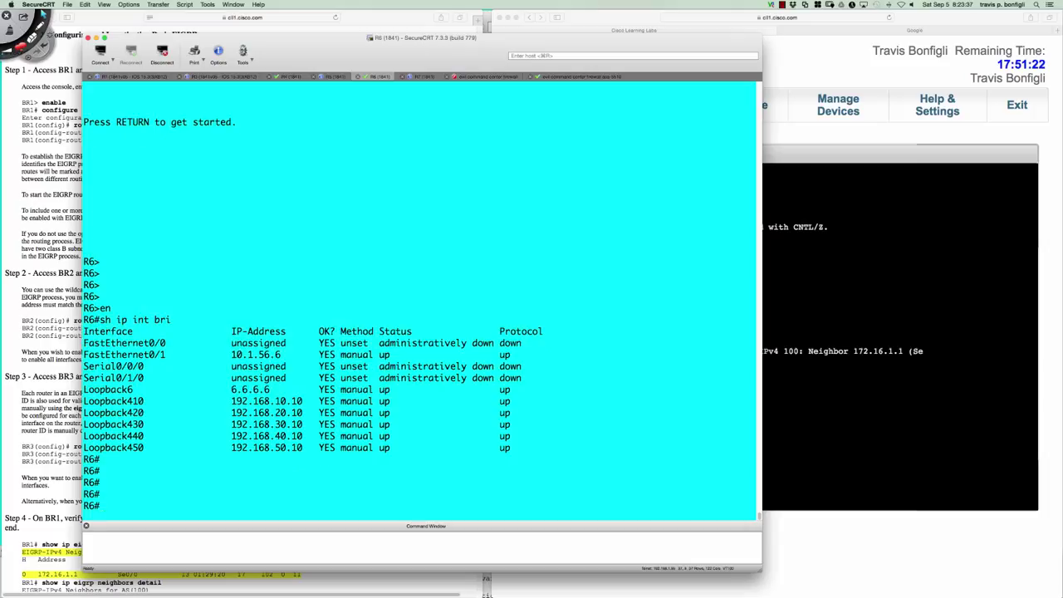
# Enter global configuration mode on R6 and show the EIGRP section of its running configuration
pyautogui.write('con t')
pyautogui.press('Return')
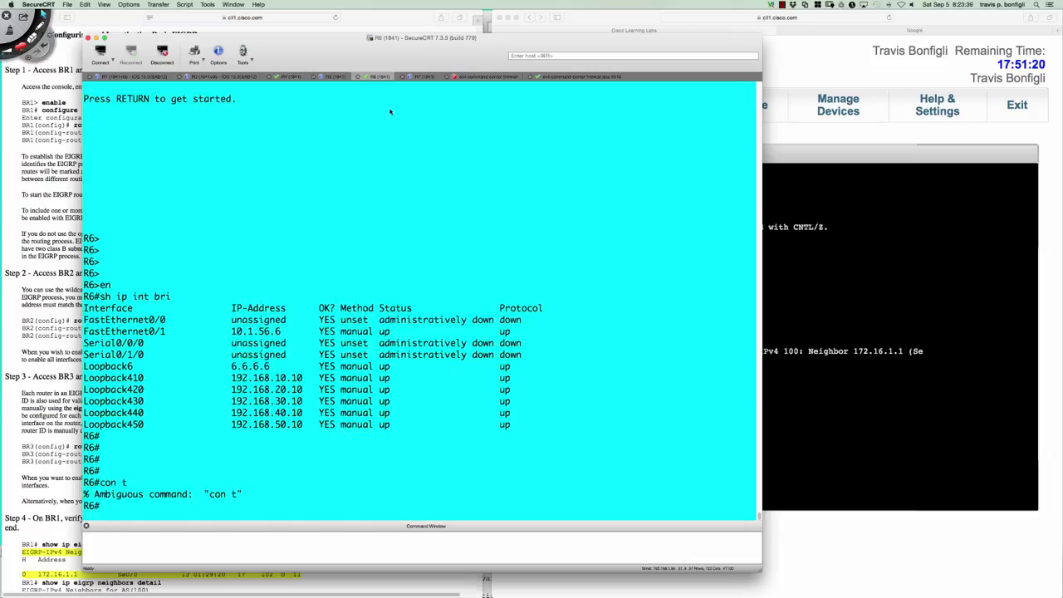
pyautogui.write('conf t')
pyautogui.press('Return')
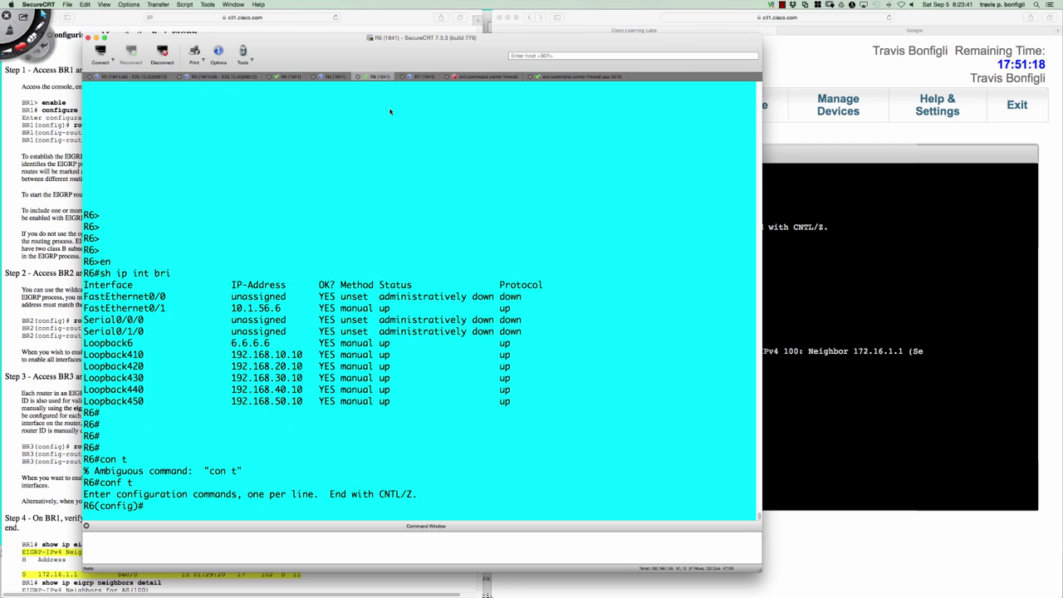
pyautogui.write('do sh run | sec eigrp')
pyautogui.press('Return')
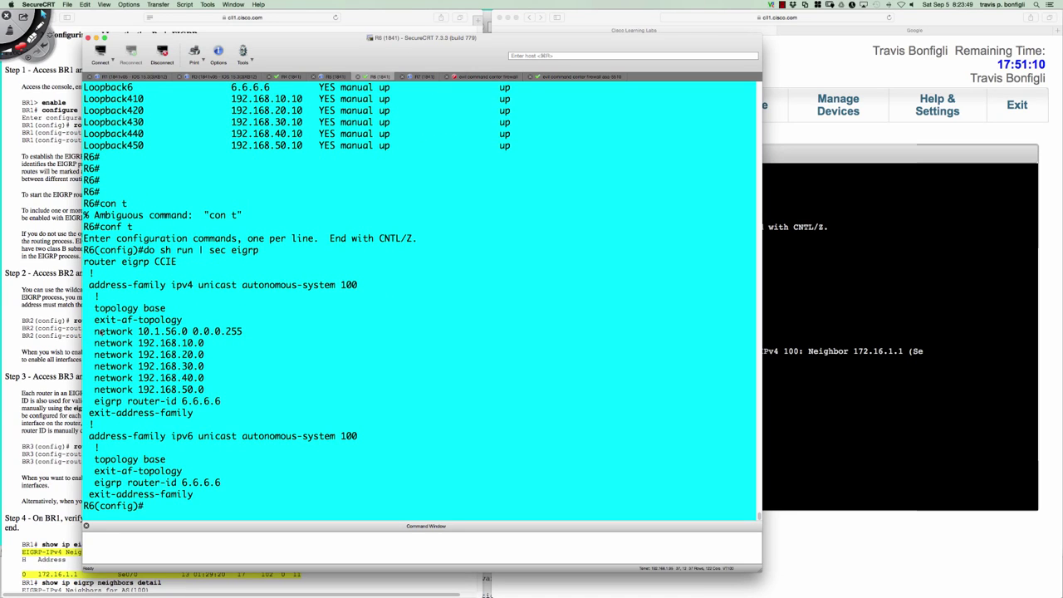
pyautogui.moveTo(94, 331); pyautogui.dragTo(264, 407)
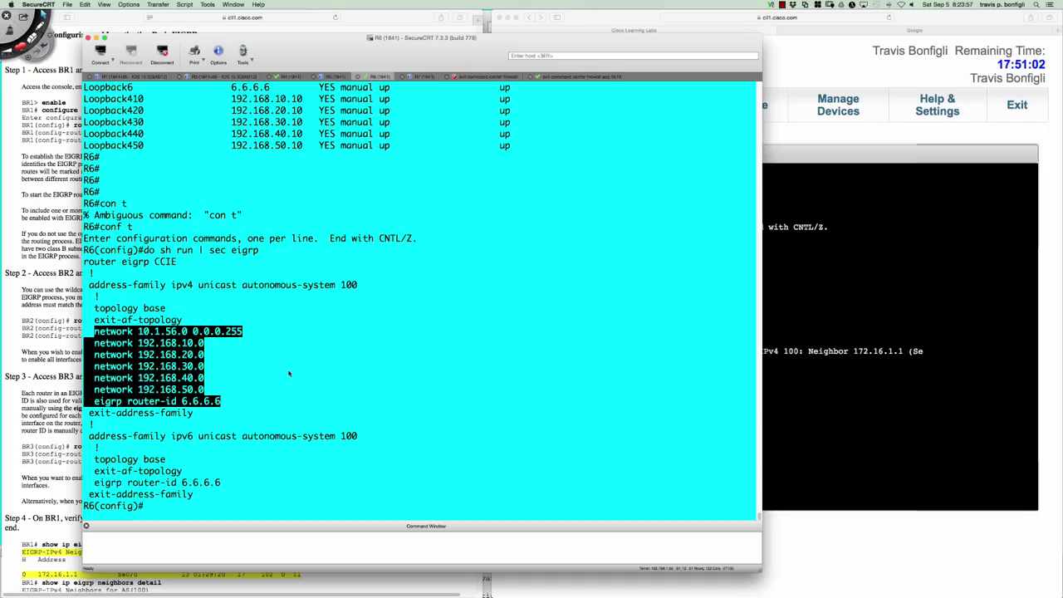
pyautogui.click(289, 373)
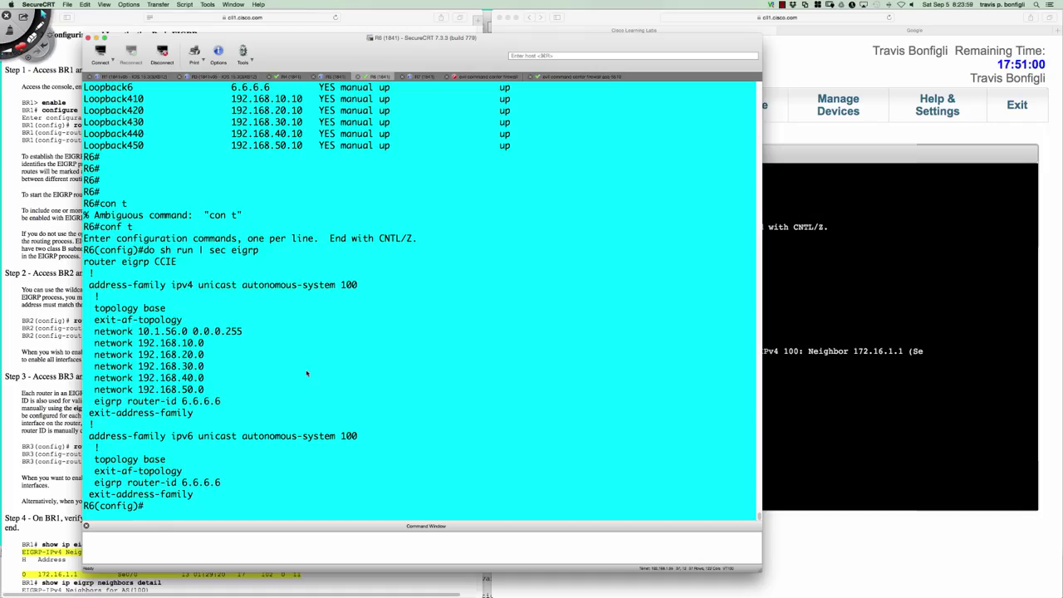
# Create interface Loopback 10 on R6 with IP address 172.16.1.1 and mask 255.255.255.0
pyautogui.write('int lo10')
pyautogui.press('Return')
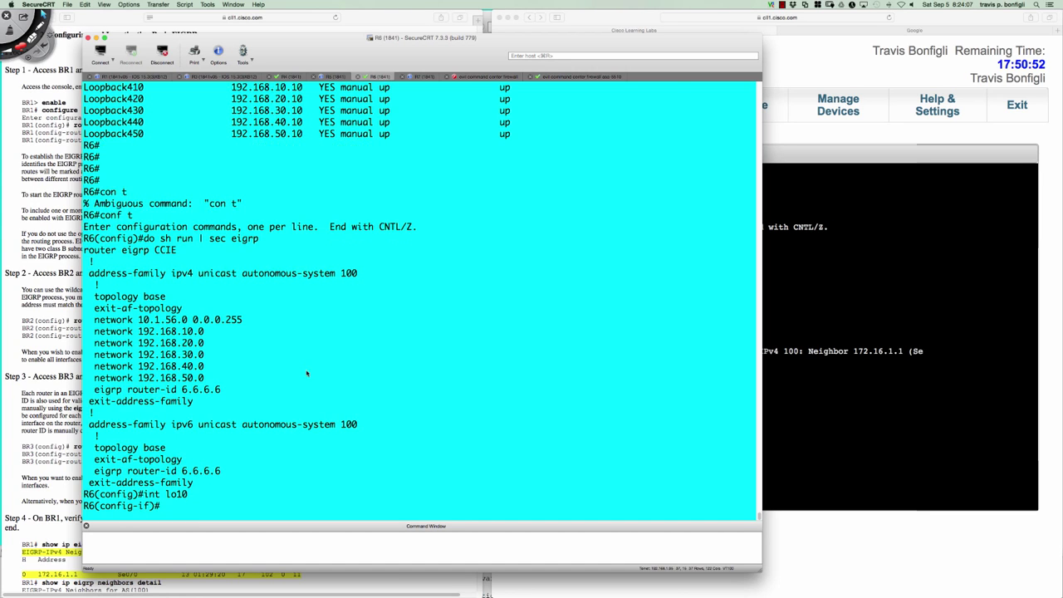
pyautogui.write('ip add 172.16')
pyautogui.write('.')
pyautogui.write('1.')
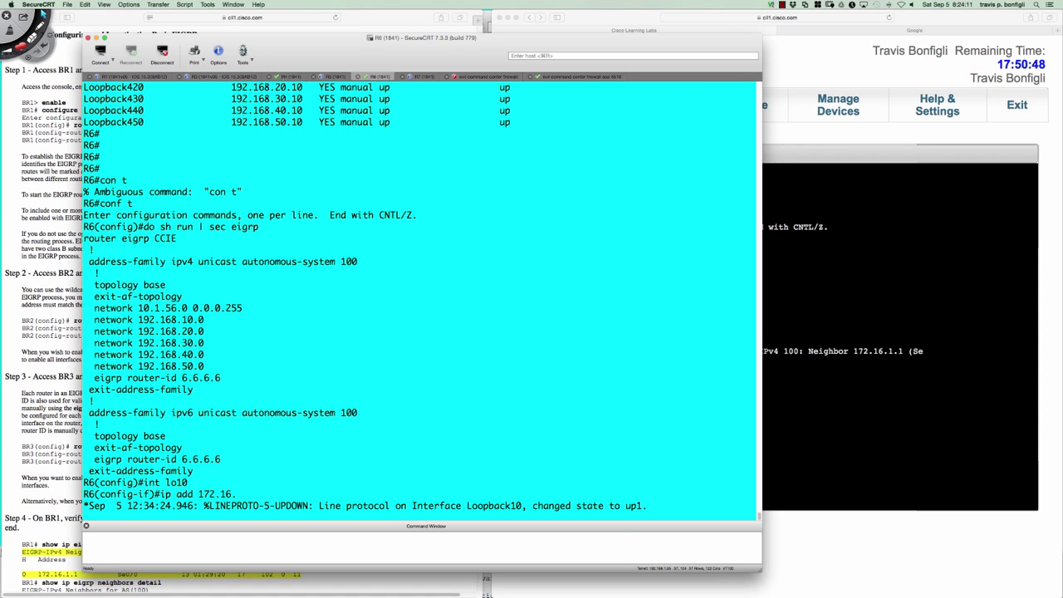
pyautogui.write('1 255.255.255.0')
pyautogui.press('Return')
# Create interface Loopback 11 on R6 with IP address 172.16.2.1 and mask 255.255.255.0
pyautogui.write('int lo')
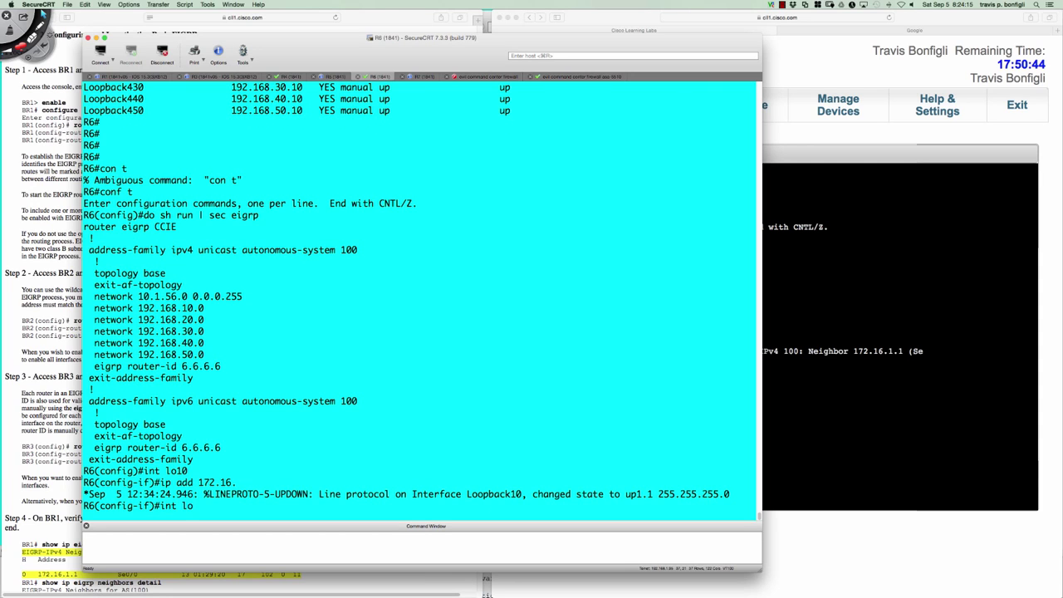
pyautogui.write('11')
pyautogui.press('Return')
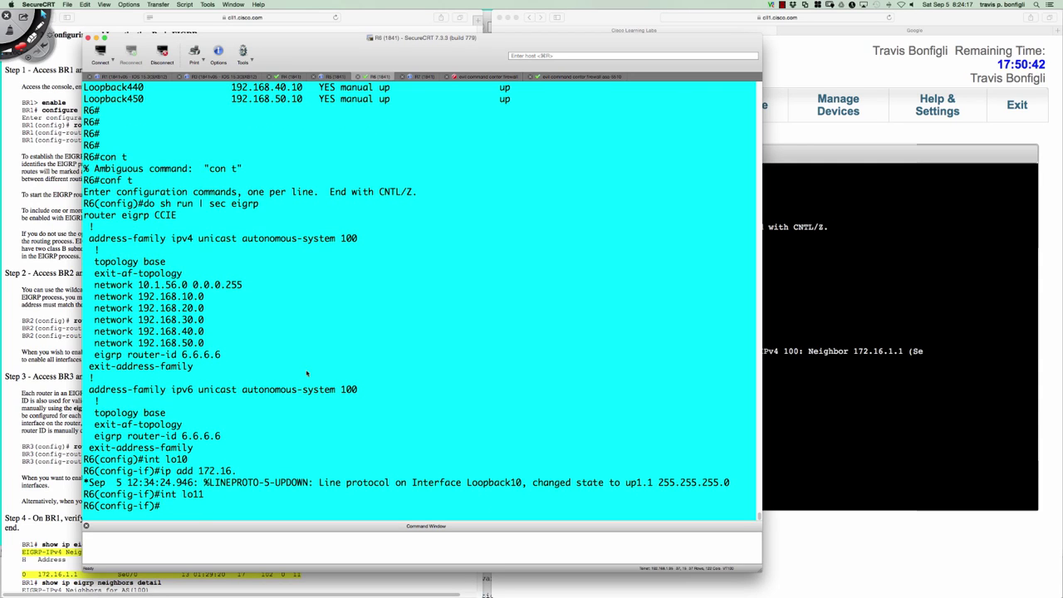
pyautogui.write('ip add 172.16.')
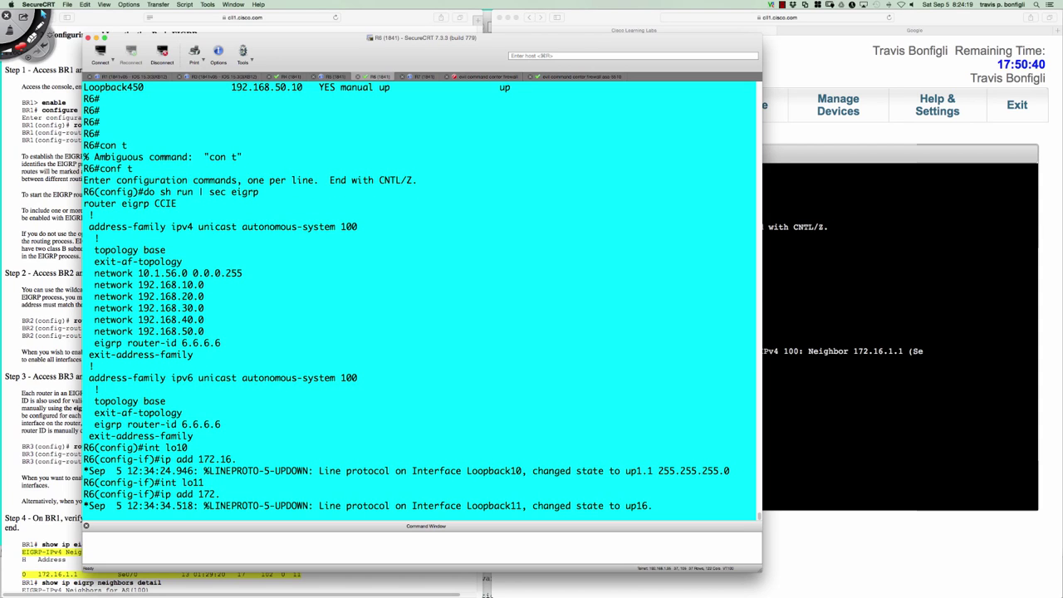
pyautogui.write('2.1 255.255.255.0')
pyautogui.press('Return')
# Create interface Loopback 12 on R6 with IP address 172.16.3.1 and mask 255.255.255.0
pyautogui.write('int')
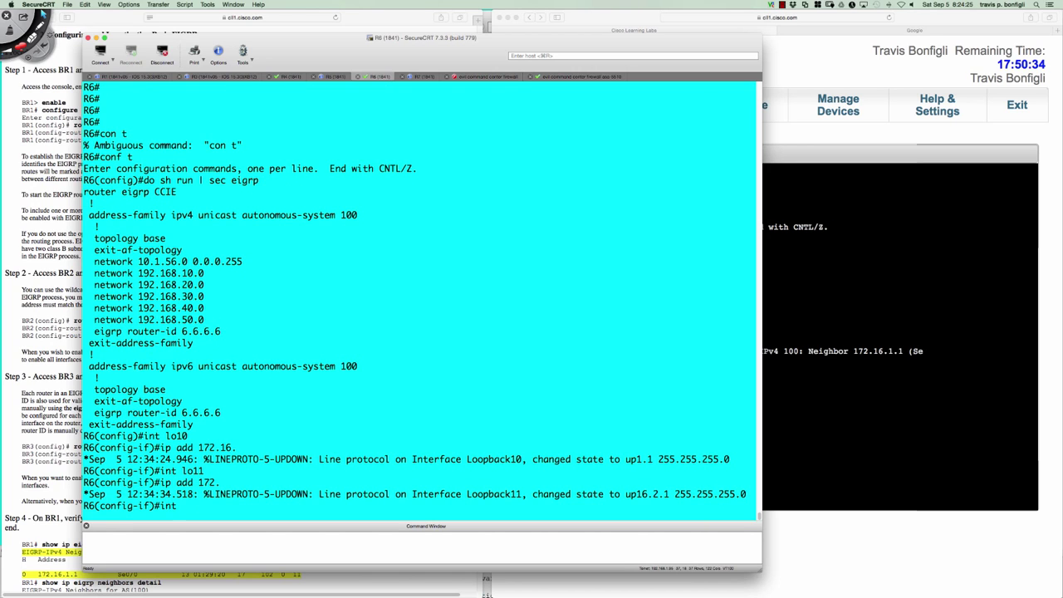
pyautogui.write(' lo12')
pyautogui.press('Return')
pyautogui.write('ip')
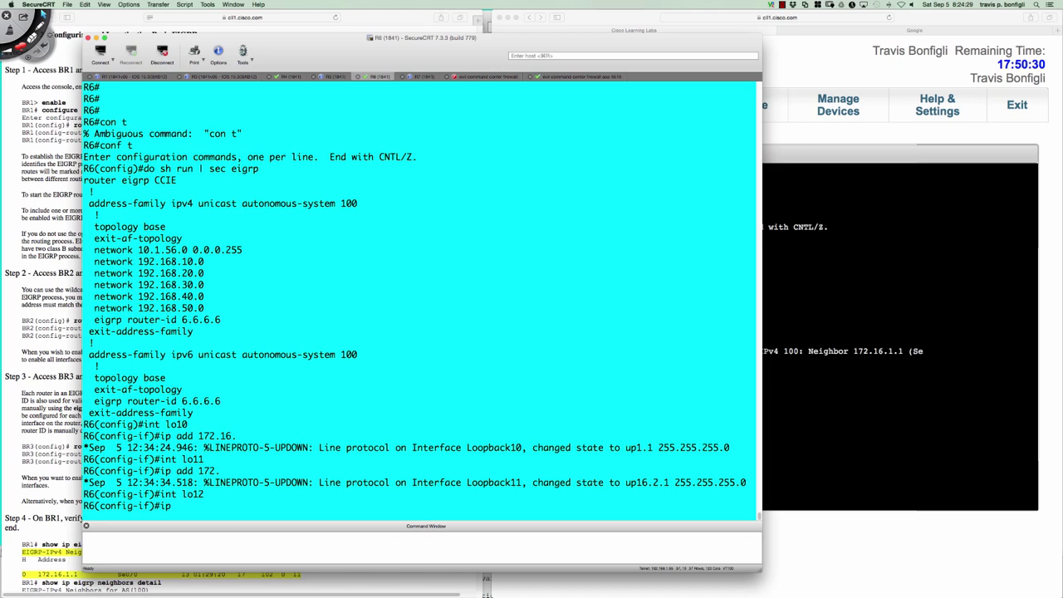
pyautogui.write(' add 172.16.3.')
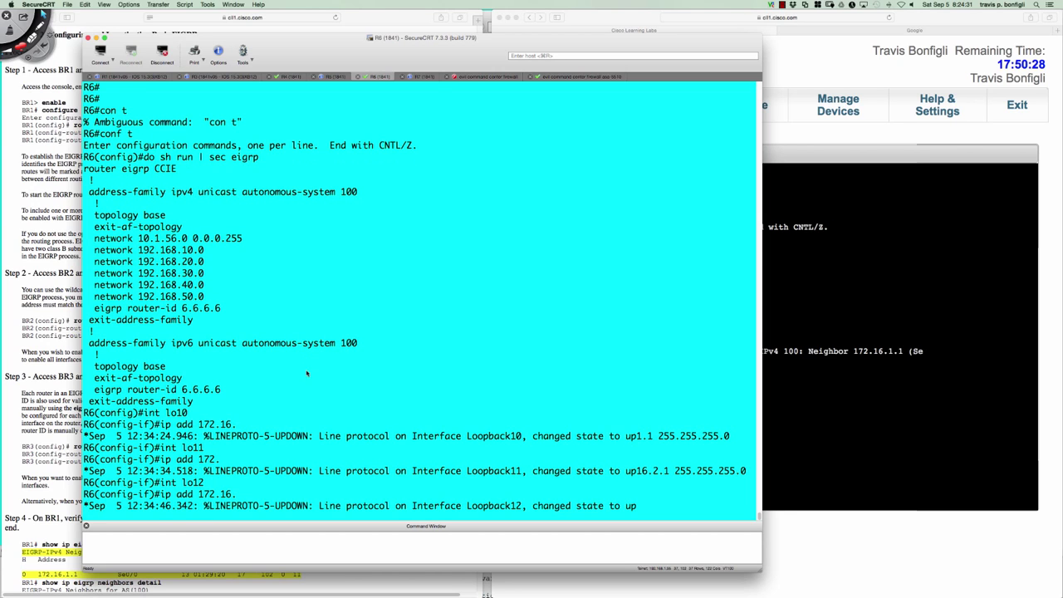
pyautogui.write('1 255.255.255.0')
pyautogui.press('Return')
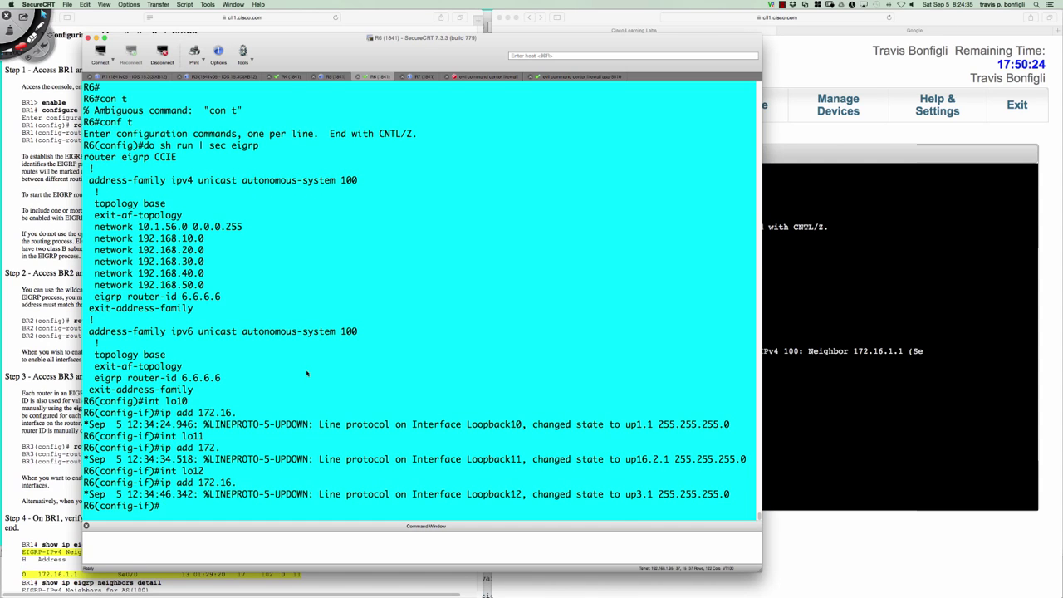
# Show the brief IP interface summary on R6 and highlight the Loopback 10, 11 and 12 entries
pyautogui.write('do sh ip in tbri')
pyautogui.press('Return')
pyautogui.press('Up')
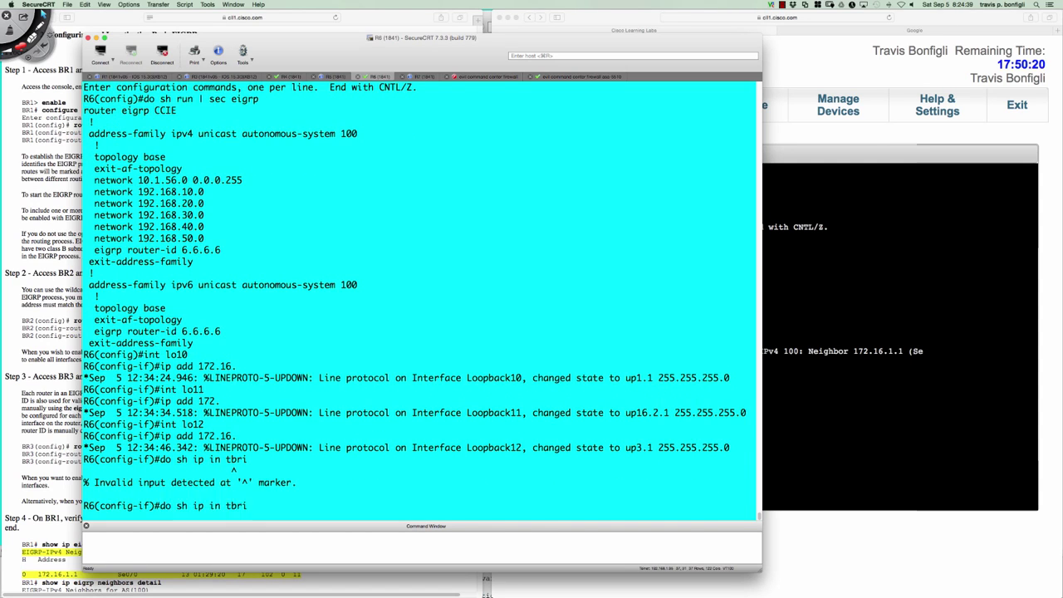
pyautogui.press('BackSpace')
pyautogui.press('BackSpace')
pyautogui.press('BackSpace')
pyautogui.press('BackSpace')
pyautogui.press('BackSpace')
pyautogui.press('BackSpace')
pyautogui.write('nt bri')
pyautogui.press('Return')
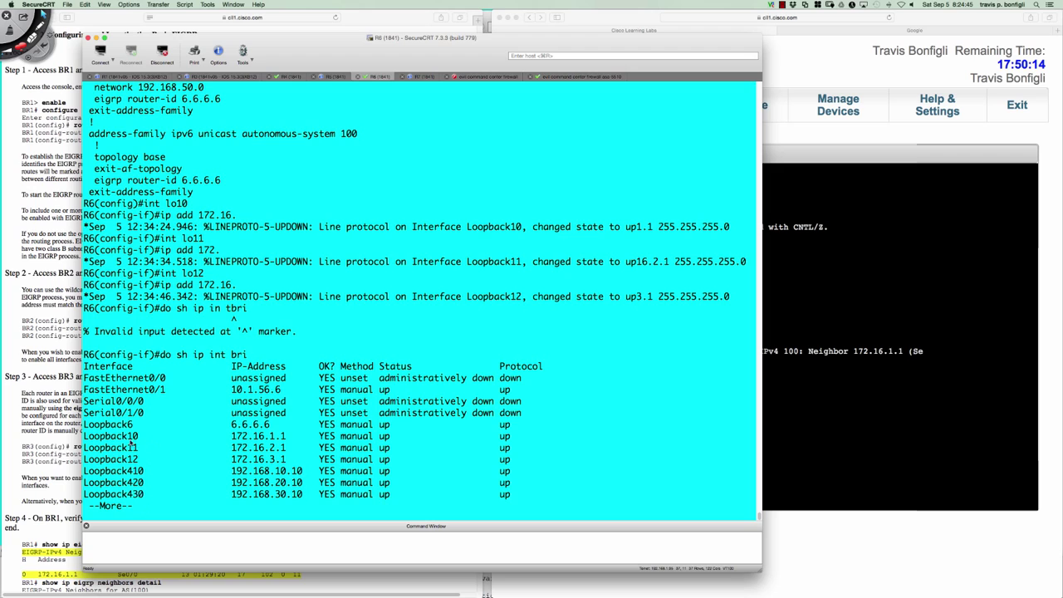
pyautogui.moveTo(85, 436); pyautogui.dragTo(515, 461)
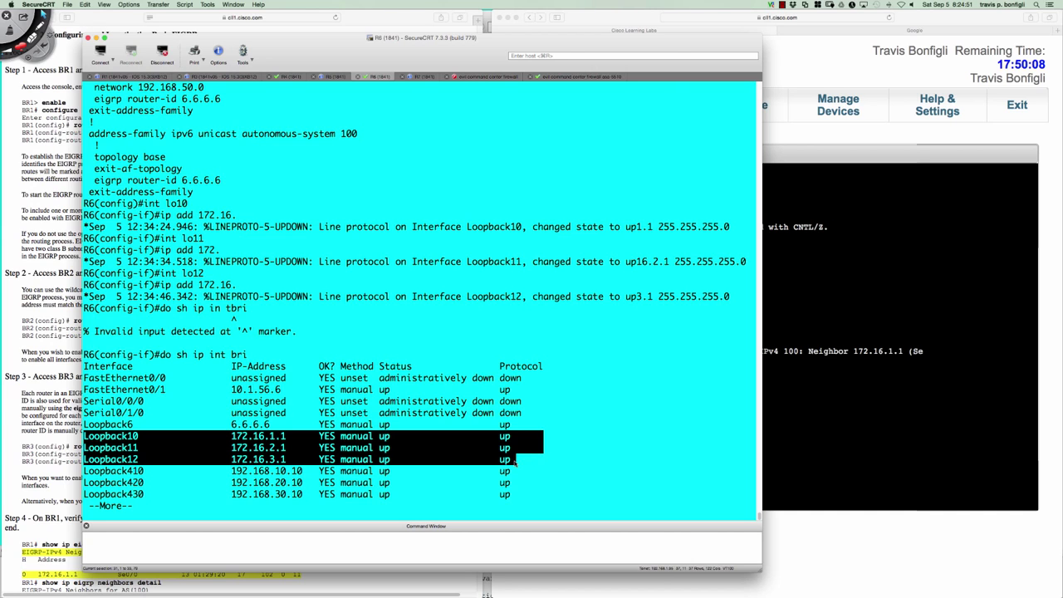
pyautogui.click(543, 465)
pyautogui.press('space')
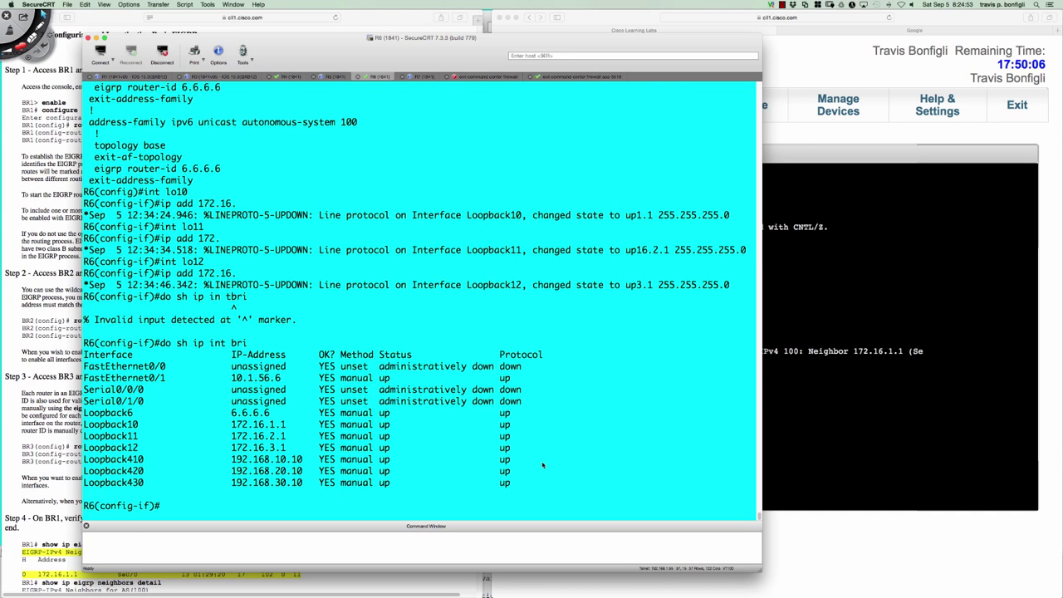
# List the interfaces participating in EIGRP on R6 without leaving configuration mode
pyautogui.write('do sh ip eigrp inter')
pyautogui.press('Return')
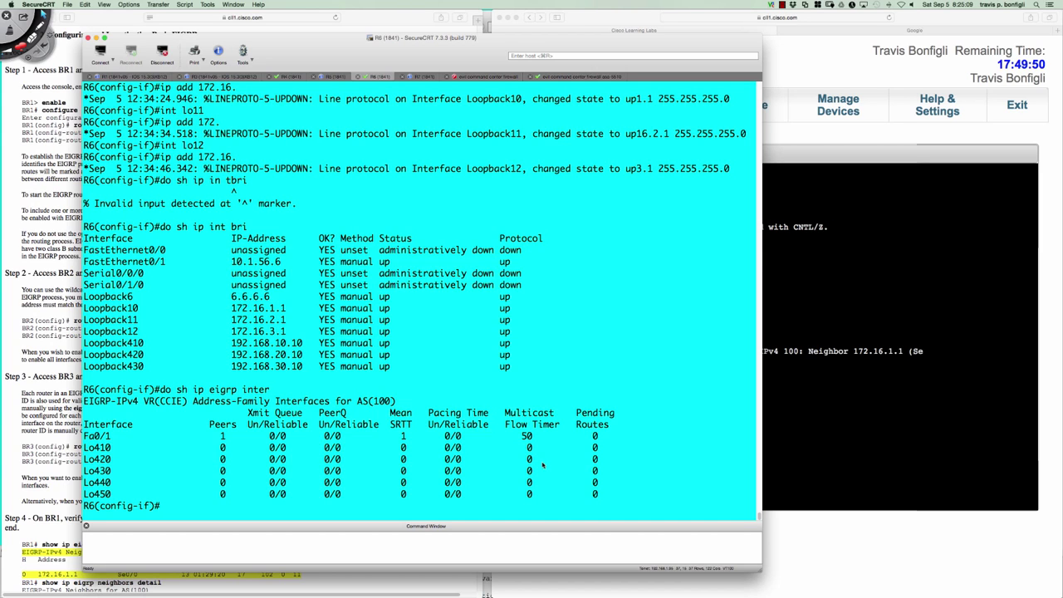
pyautogui.press('Return')
pyautogui.press('Return')
pyautogui.press('Return')
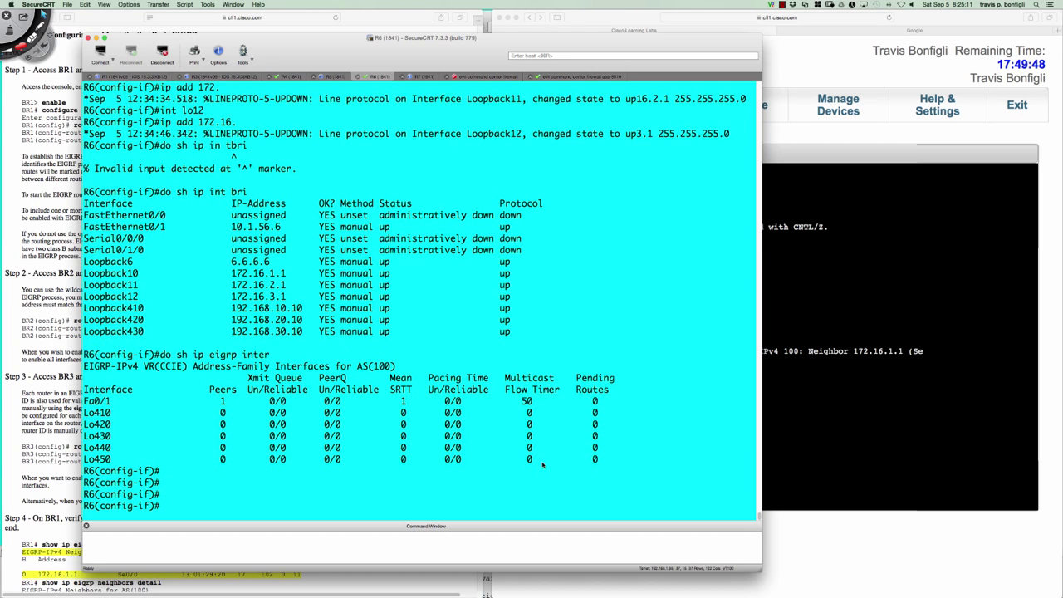
# Enter the IPv4 unicast address family for autonomous system 100 under the EIGRP process CCIE, checking the available keywords with command help
pyautogui.write('router eigrp CCIE')
pyautogui.press('Return')
pyautogui.write('add')
pyautogui.press('Tab')
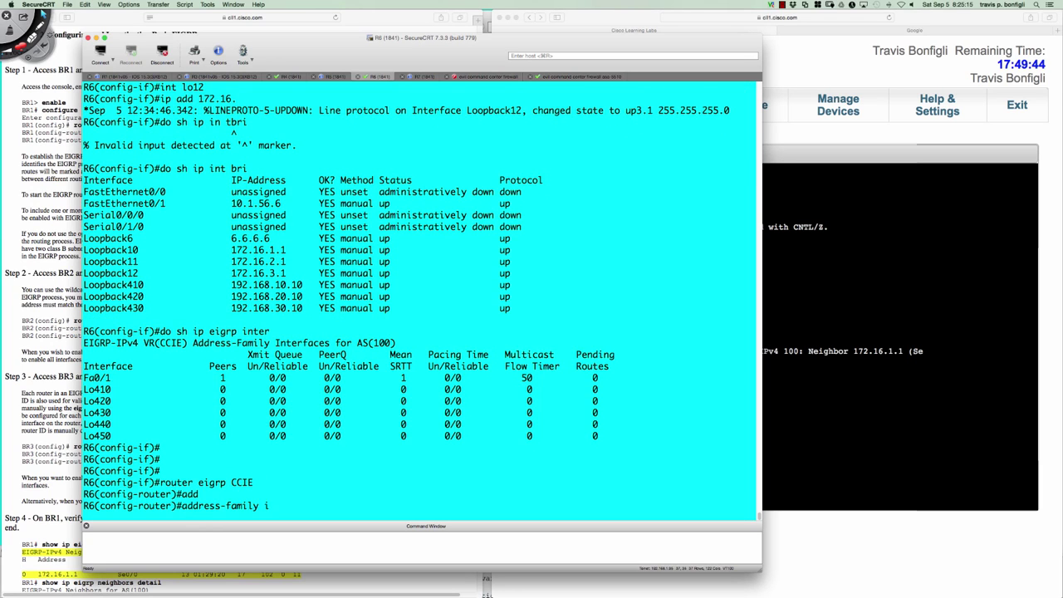
pyautogui.write('ipv4 un as')
pyautogui.press('BackSpace')
pyautogui.press('BackSpace')
pyautogui.press('BackSpace')
pyautogui.write('?')
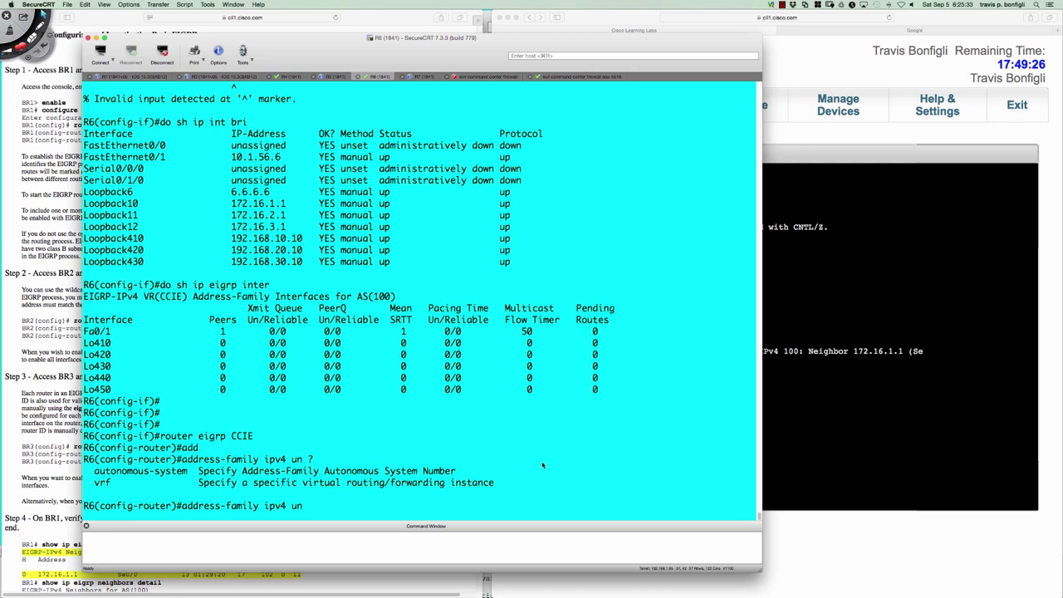
pyautogui.write('as 100')
pyautogui.press('Return')
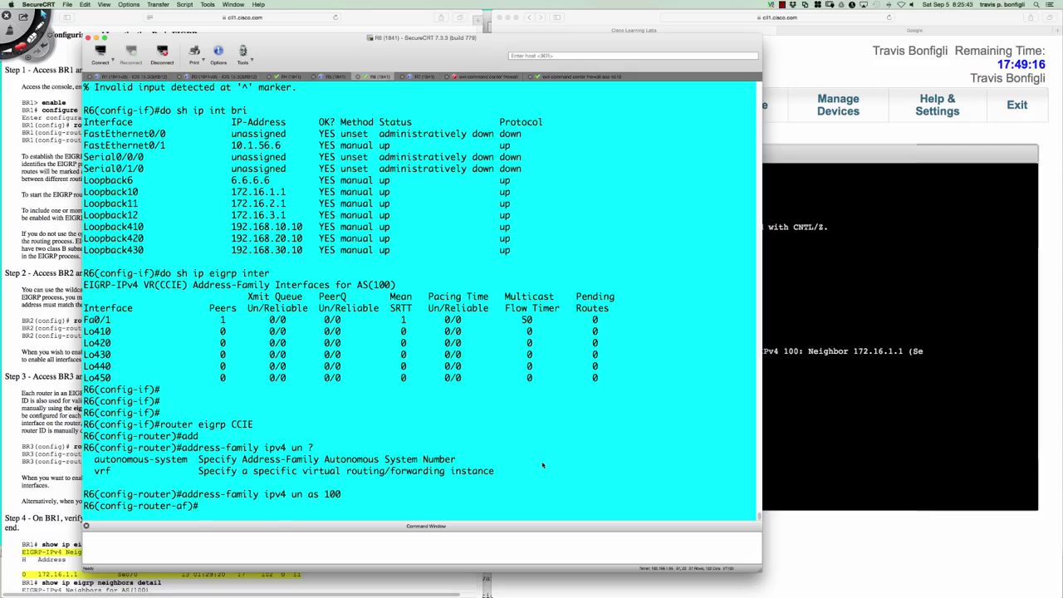
# Add the network statement 172.16.145.0 without a wildcard mask to the EIGRP IPv4 address family
pyautogui.write('net')
pyautogui.press('Tab')
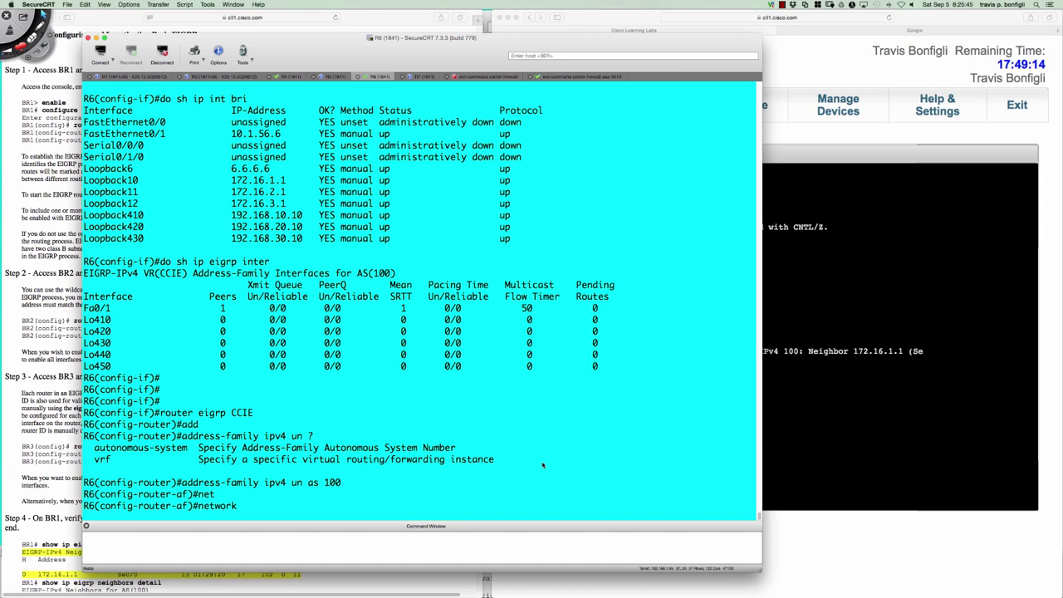
pyautogui.write('172.16.145.0')
pyautogui.press('Return')
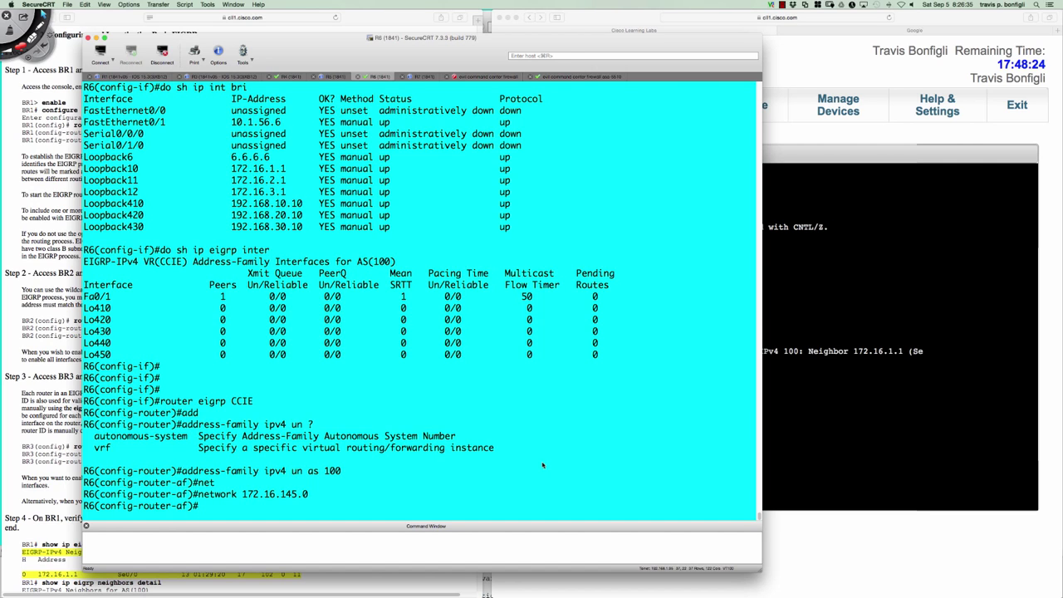
pyautogui.press('Return')
pyautogui.press('Return')
# List R6's EIGRP interfaces again, highlighting the Lo10 to Lo12 rows and the entered network 172.16.145.0 command
pyautogui.write('do shs')
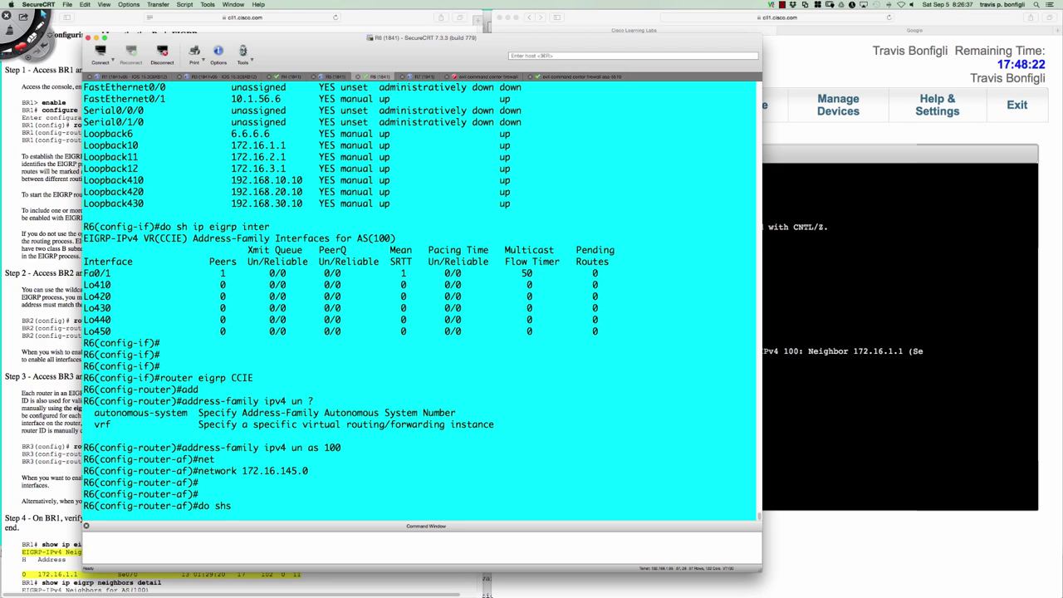
pyautogui.press('BackSpace')
pyautogui.write(' ip eigrp inter')
pyautogui.press('Return')
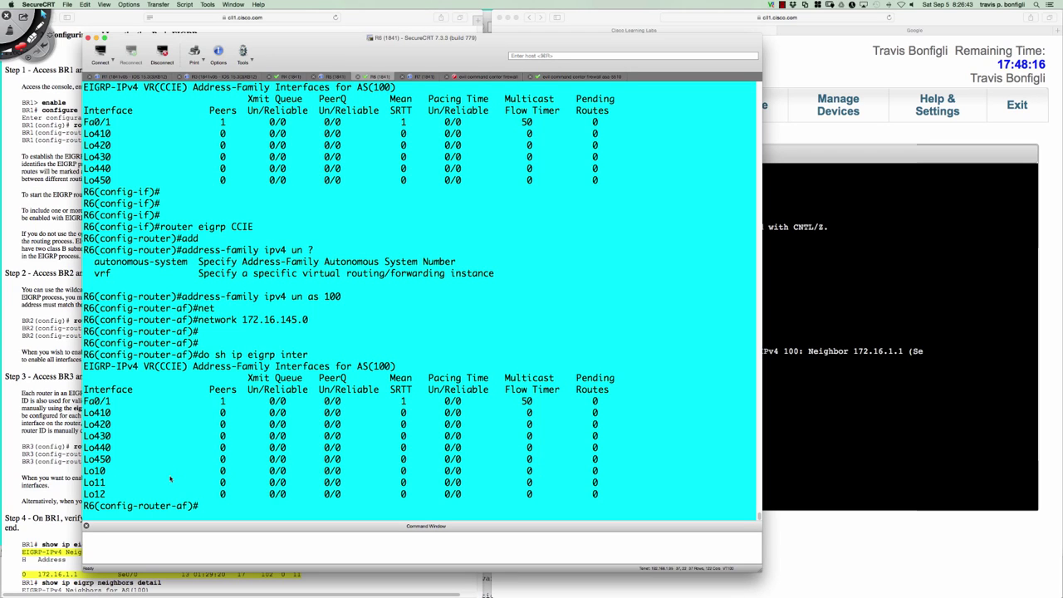
pyautogui.moveTo(85, 471); pyautogui.dragTo(615, 494)
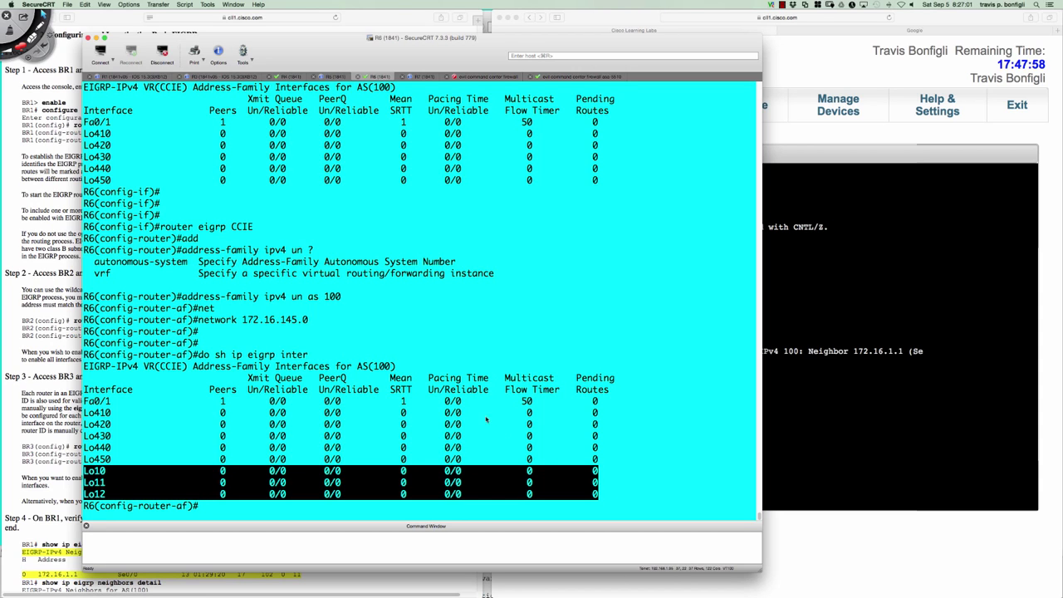
pyautogui.moveTo(198, 322); pyautogui.dragTo(311, 324)
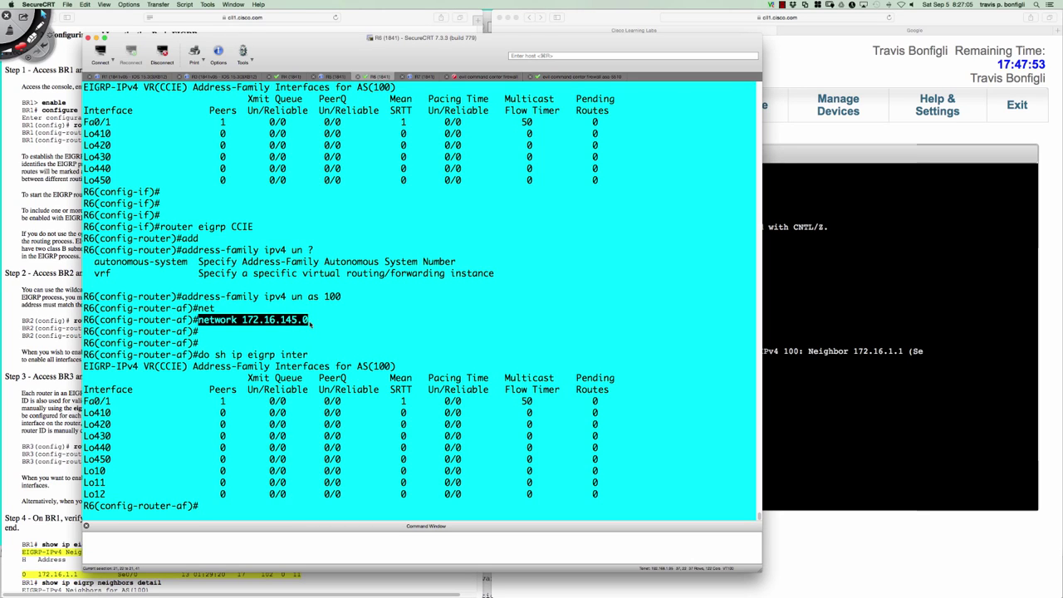
pyautogui.click(603, 355)
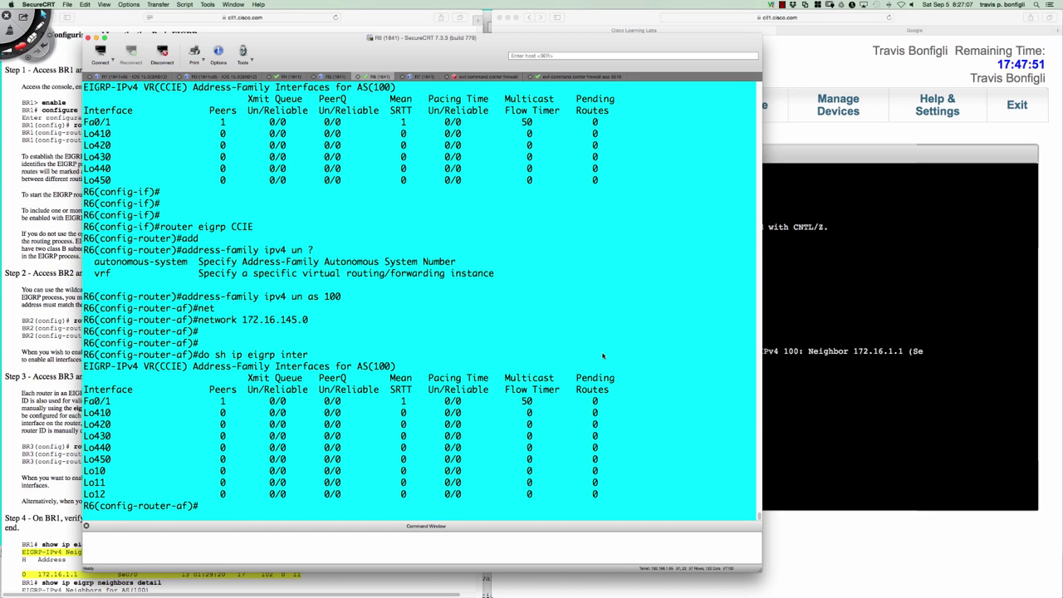
# Show the EIGRP section of the running configuration and highlight the 172.16 network statement
pyautogui.press('Return')
pyautogui.press('Return')
pyautogui.press('Return')
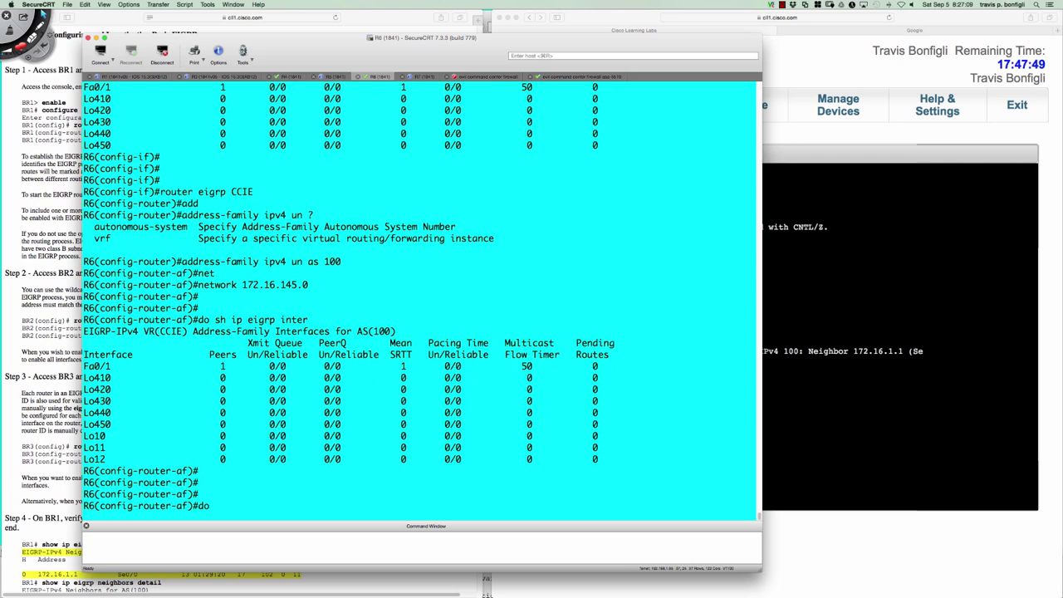
pyautogui.write('do sh run | sec eigrp')
pyautogui.press('Return')
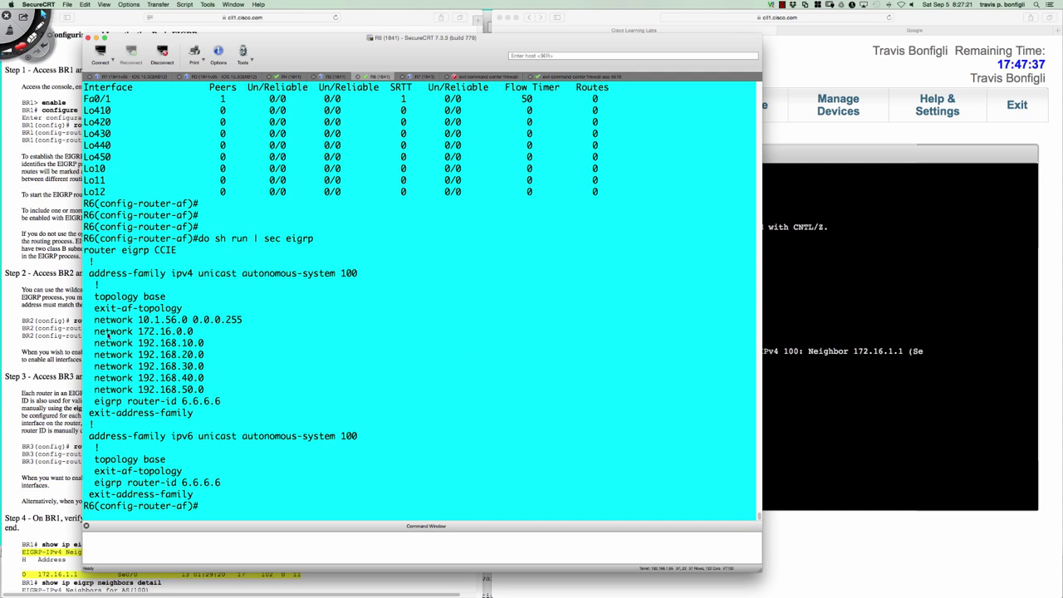
pyautogui.moveTo(94, 331); pyautogui.dragTo(193, 331)
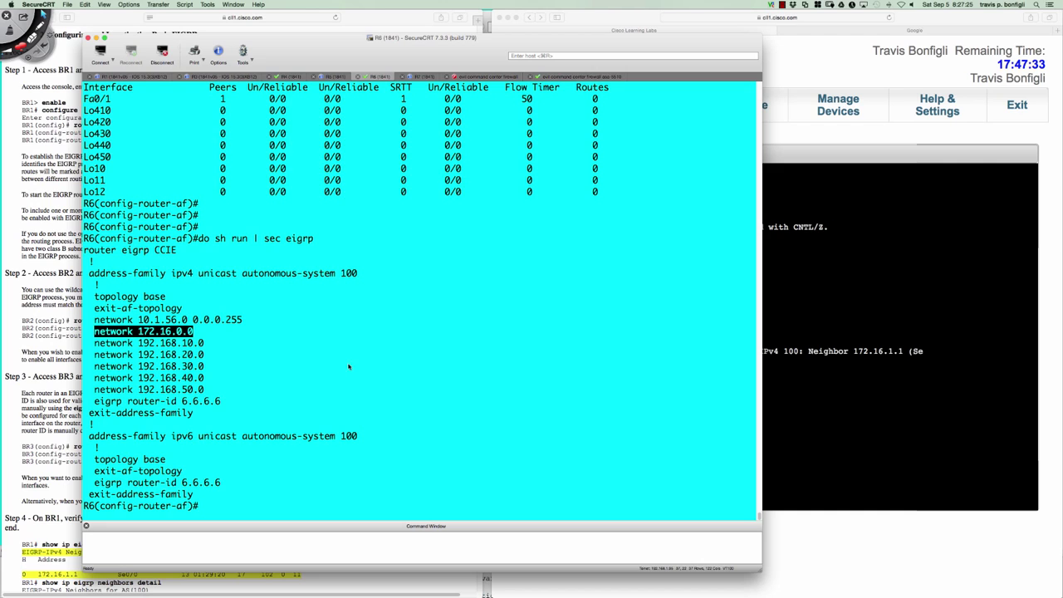
# Add the network statement 10.234.242.0 without a wildcard mask to the EIGRP IPv4 address family
pyautogui.write('net')
pyautogui.press('Tab')
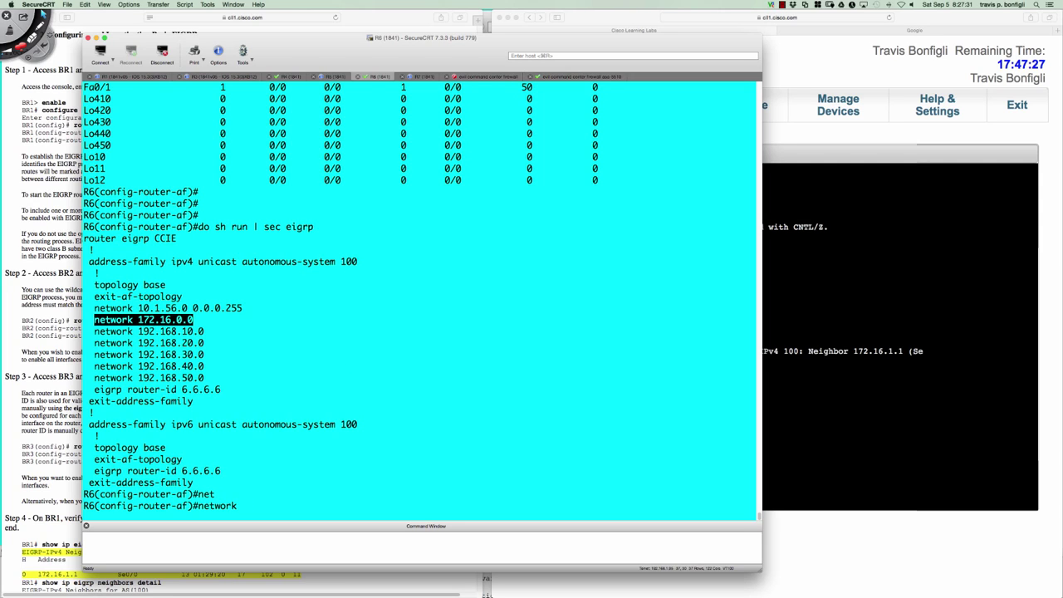
pyautogui.write('10.234.24')
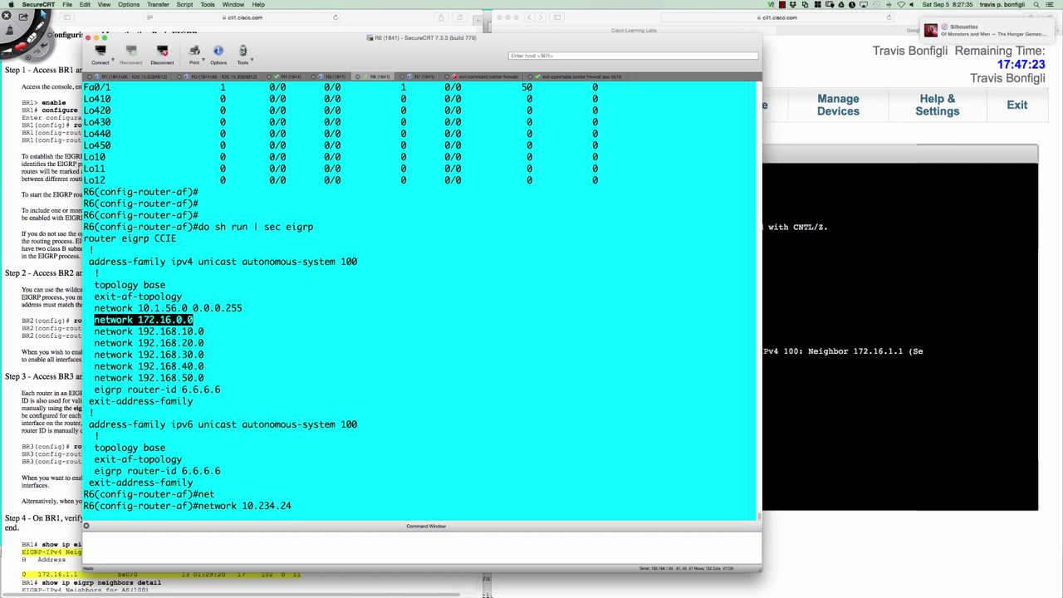
pyautogui.write('2.88')
pyautogui.press('BackSpace')
pyautogui.press('BackSpace')
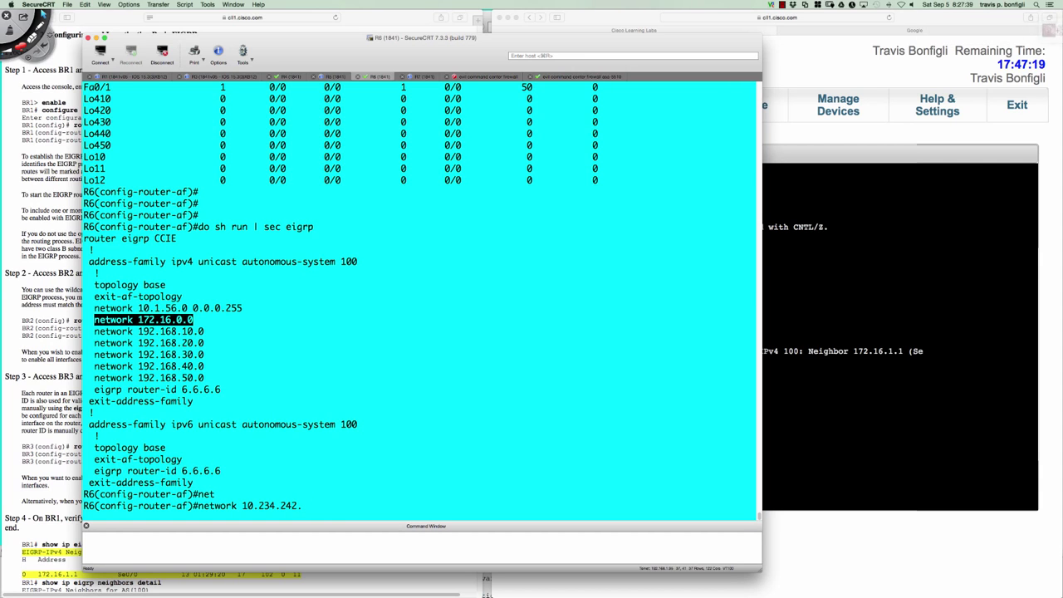
pyautogui.write('0')
pyautogui.press('Return')
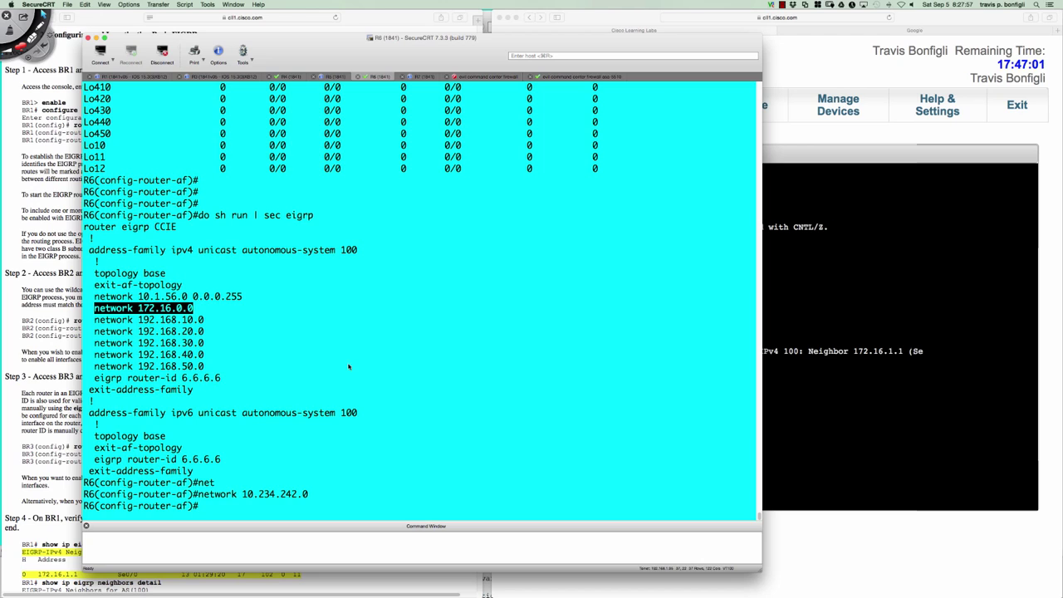
# Display the running configuration's EIGRP section again, highlight the classful network 10 statement and exit the paged output
pyautogui.write('do sh ip')
pyautogui.press('BackSpace')
pyautogui.press('BackSpace')
pyautogui.press('BackSpace')
pyautogui.write('run | sec eigrp')
pyautogui.press('Return')
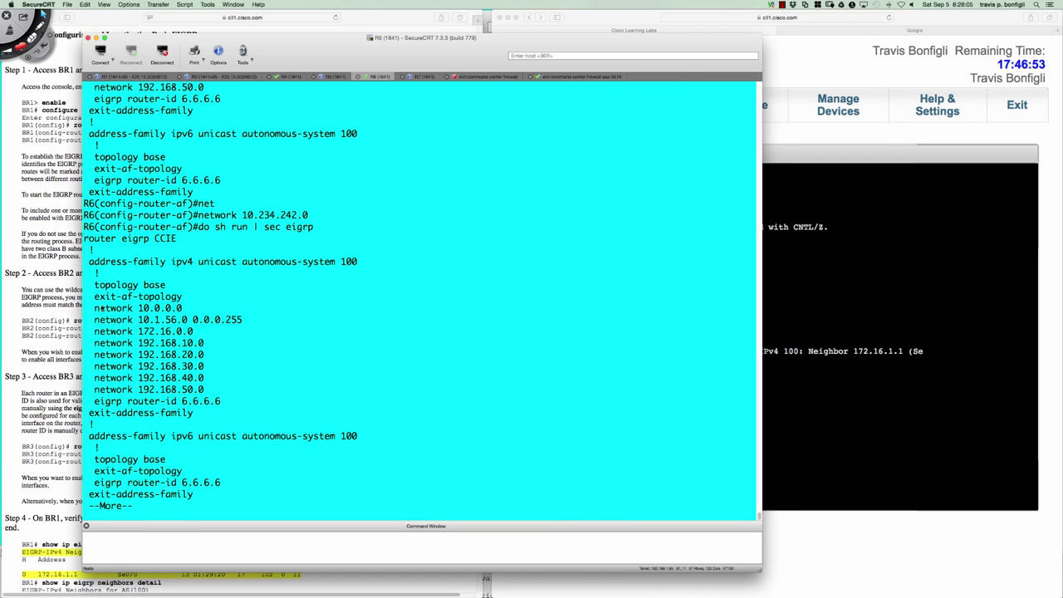
pyautogui.moveTo(94, 309); pyautogui.dragTo(183, 308)
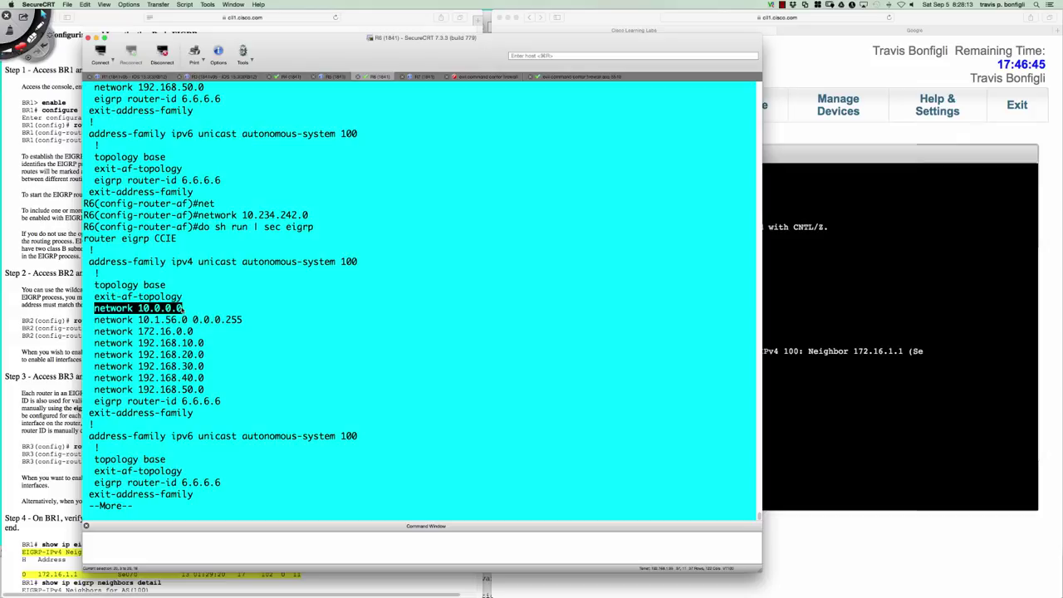
pyautogui.click(243, 337)
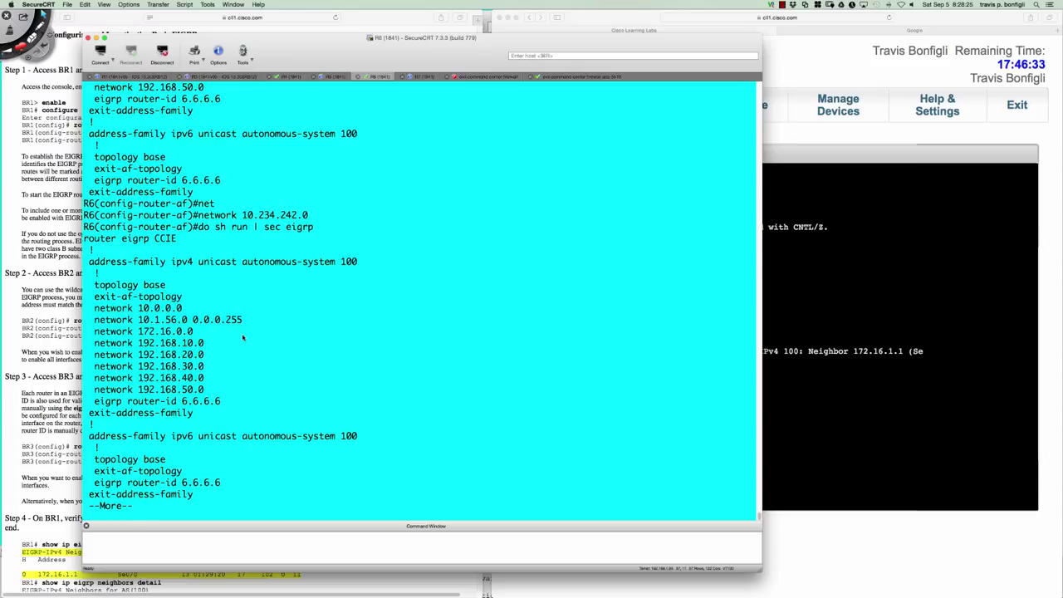
pyautogui.press('q')
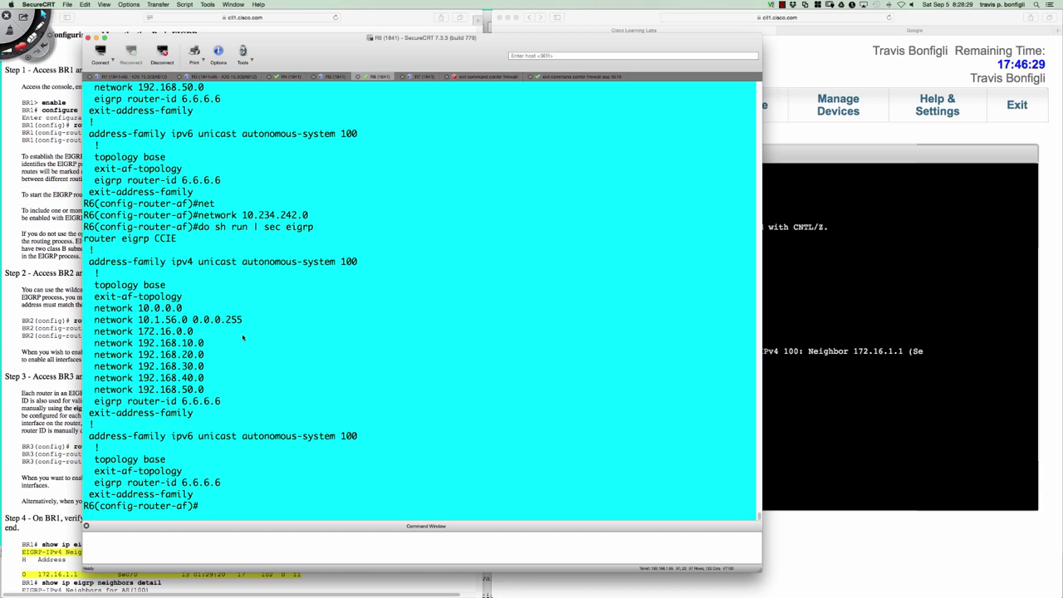
# List the EIGRP interfaces on R6 and highlight the Lo10, Lo11 and Lo12 rows
pyautogui.write('do sh ip eigrp inter')
pyautogui.press('Return')
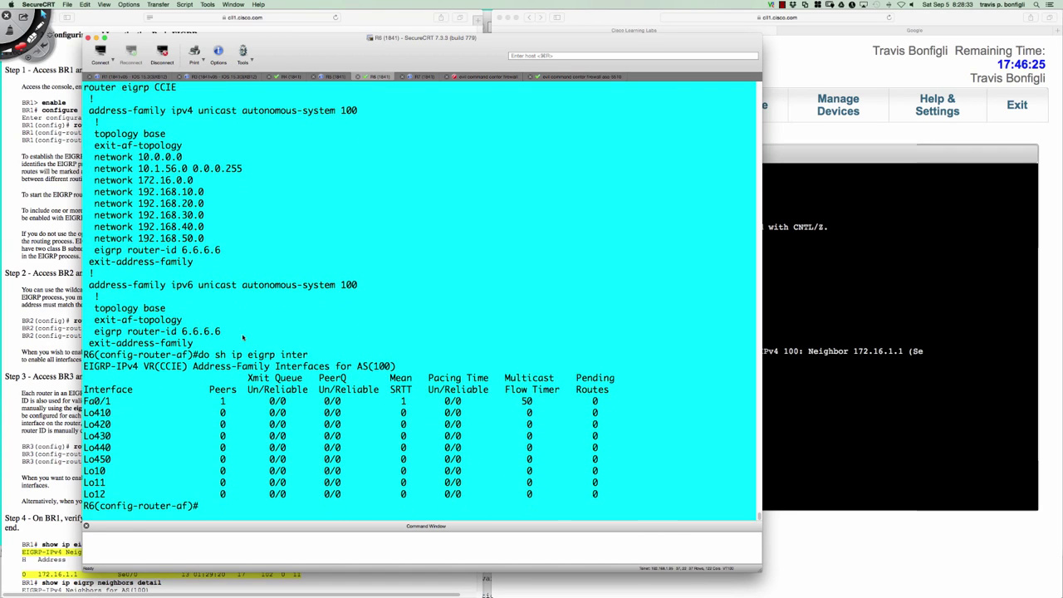
pyautogui.moveTo(83, 470); pyautogui.dragTo(614, 492)
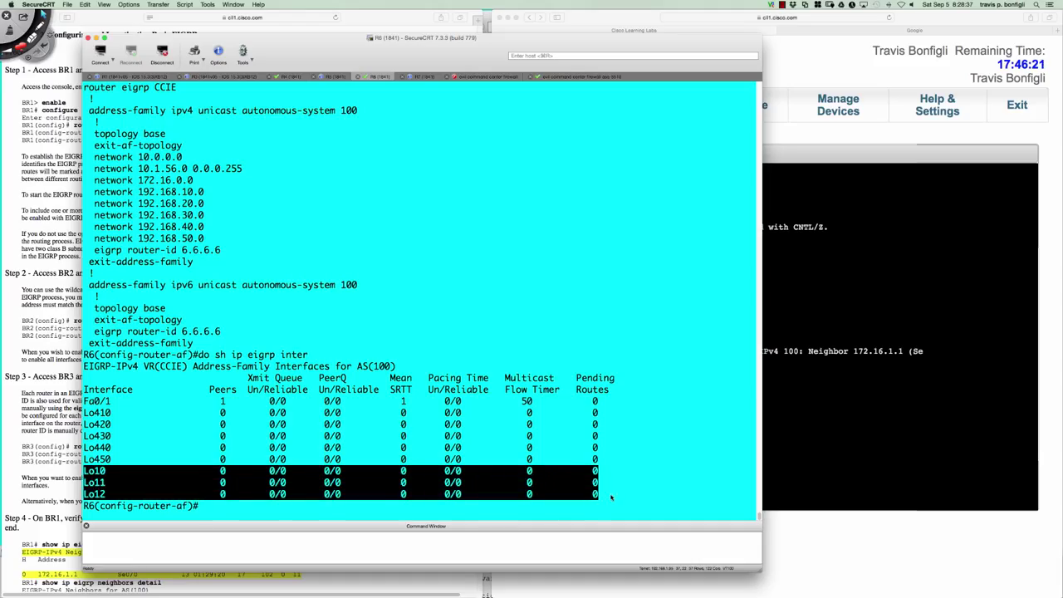
pyautogui.click(630, 455)
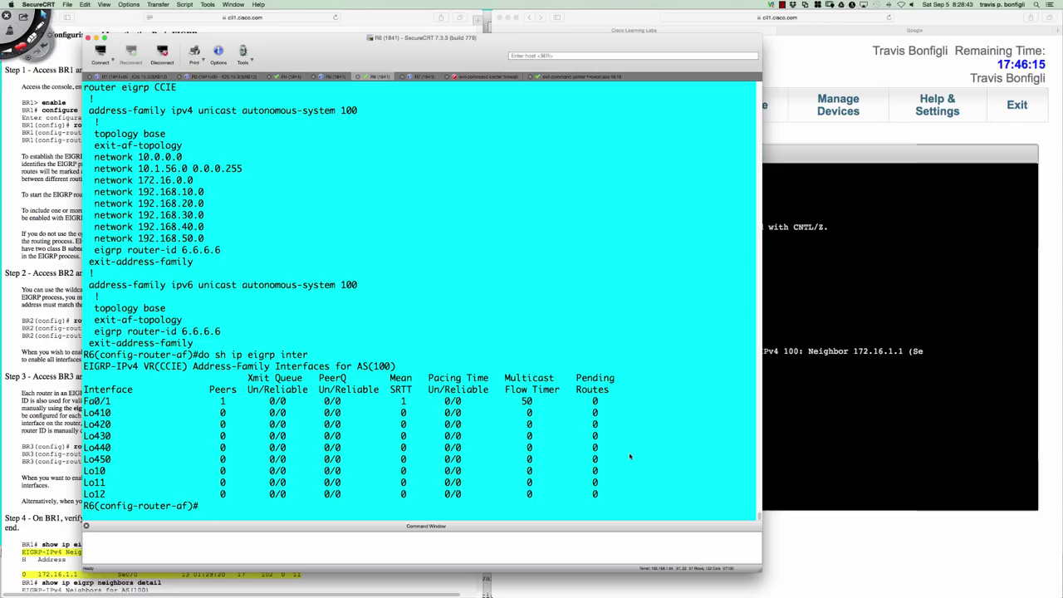
# Create interface Loopback 99 on R6 with IP address 172.16.243.23 and mask 255.255.255.0
pyautogui.write('int lo99')
pyautogui.press('Return')
pyautogui.write('ip add')
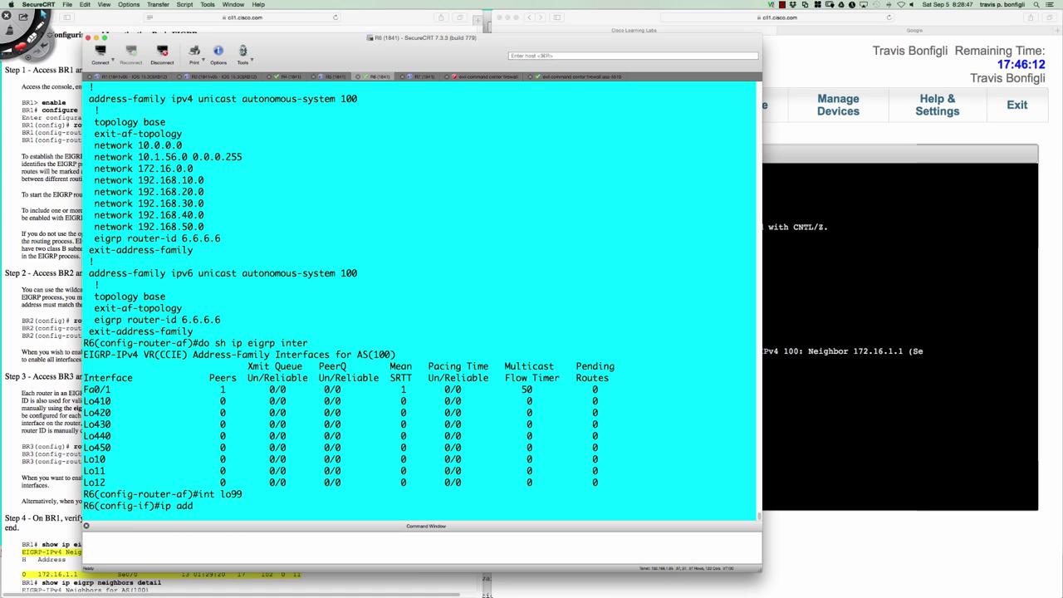
pyautogui.write(' 172.16')
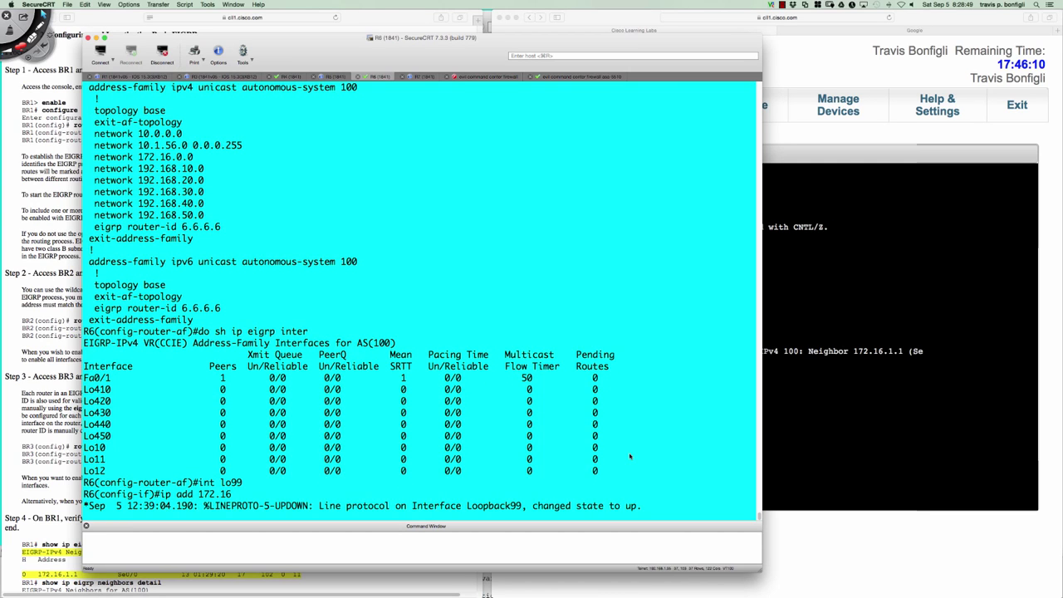
pyautogui.write('.243.23')
pyautogui.write('5.255.255.0')
pyautogui.press('Return')
pyautogui.press('Return')
pyautogui.press('Return')
pyautogui.press('Return')
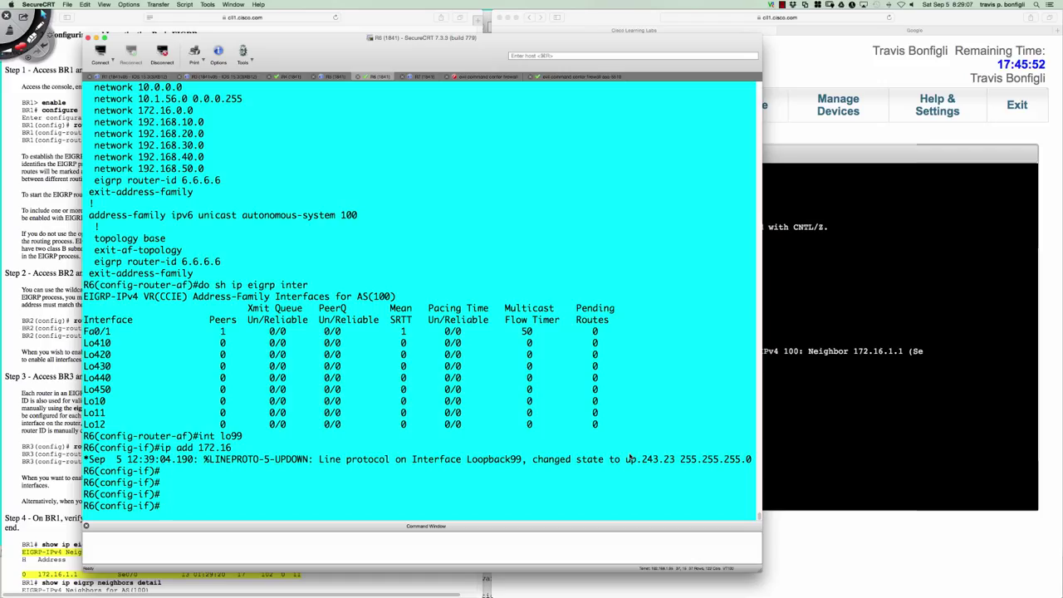
# List the full set of EIGRP interfaces on R6 to check whether Loopback 99 participates
pyautogui.write('do sh ip eigrp inter')
pyautogui.press('Return')
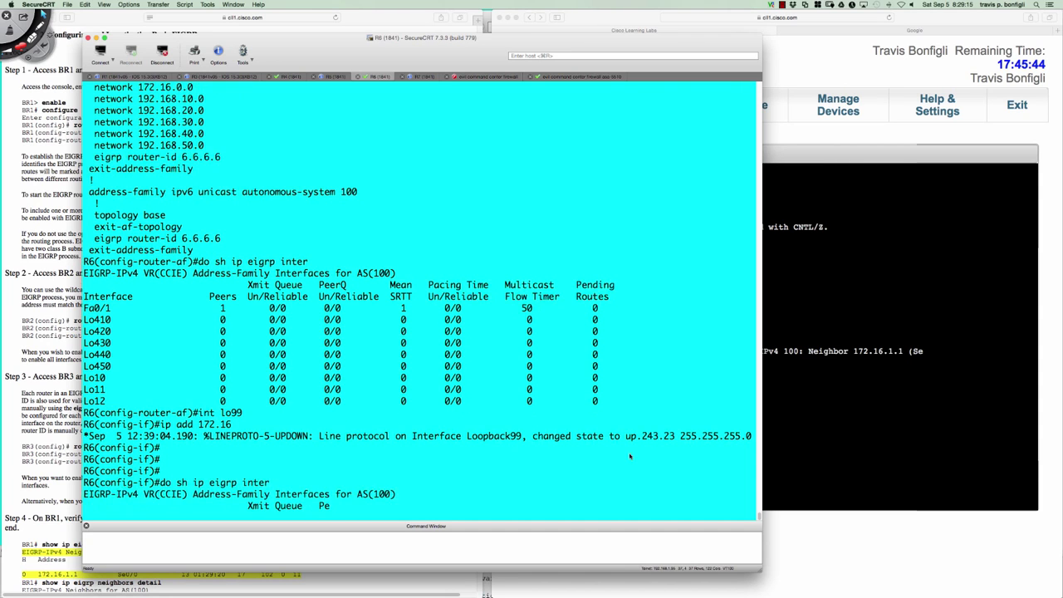
pyautogui.press('space')
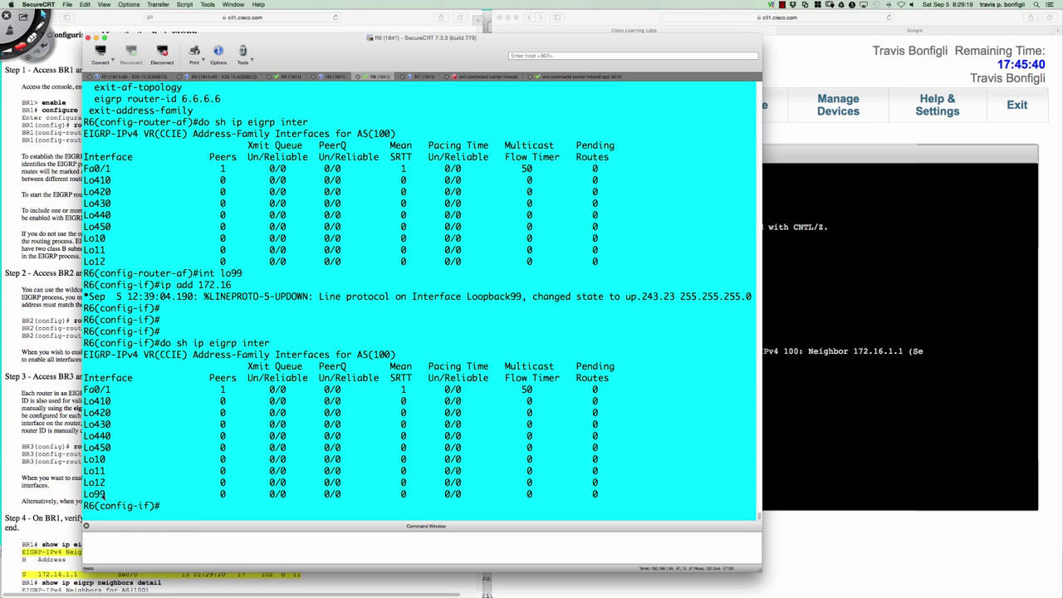
# Highlight the Lo99 row, display the EIGRP section of R6's running configuration and highlight its network 172.16.0.0 statement
pyautogui.moveTo(84, 494); pyautogui.dragTo(599, 495)
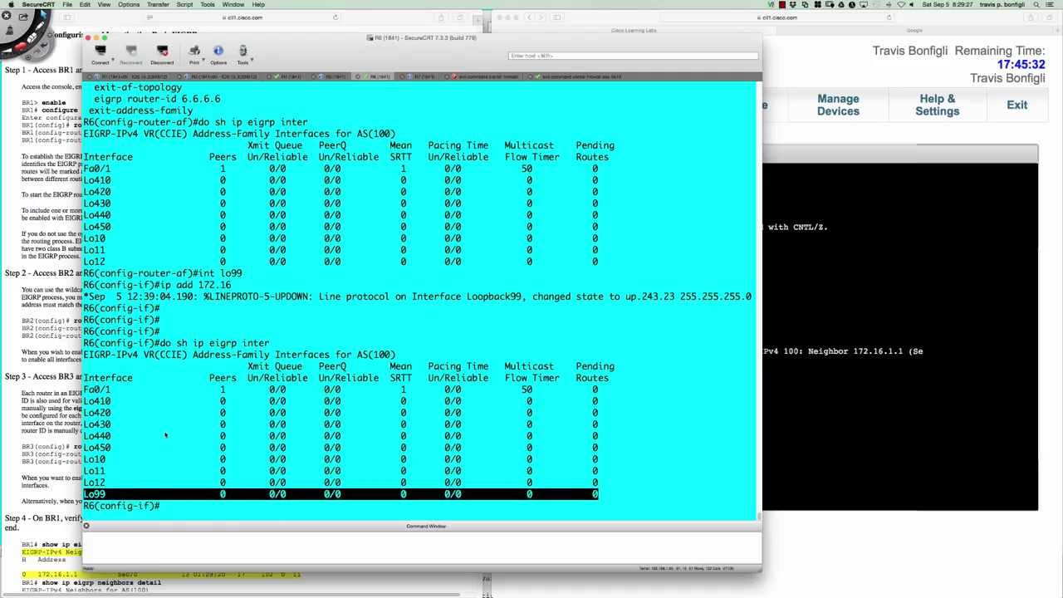
pyautogui.press('Up')
pyautogui.press('Up')
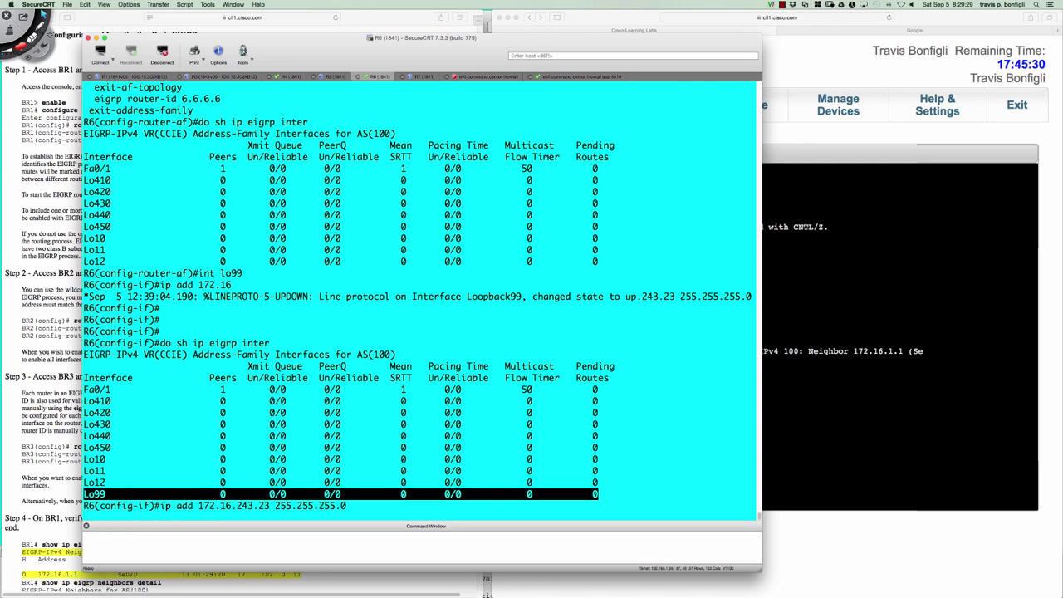
pyautogui.press('Up')
pyautogui.press('Down')
pyautogui.press('Down')
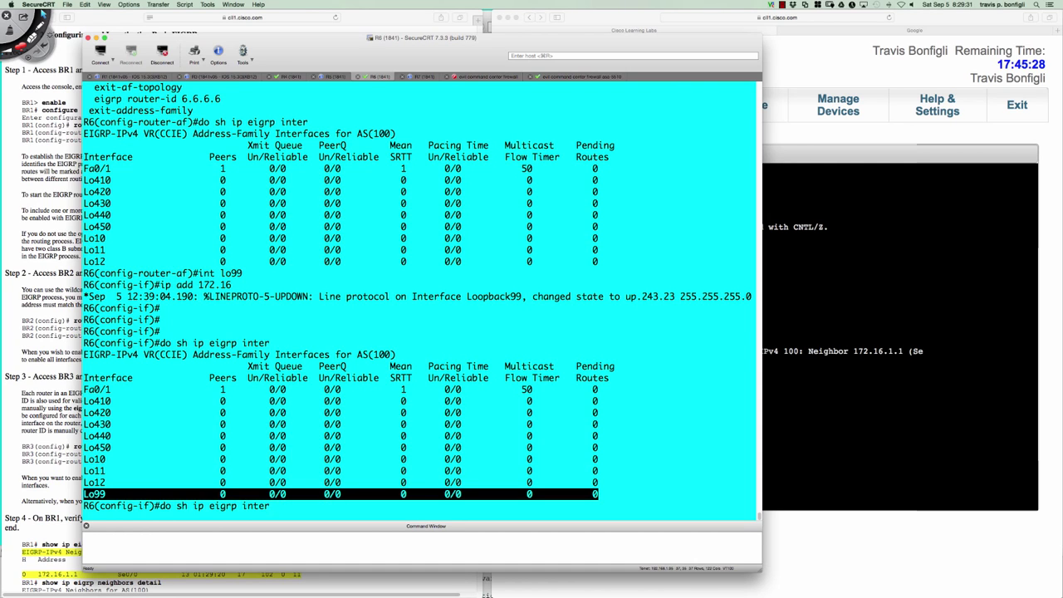
pyautogui.press('Up')
pyautogui.press('Return')
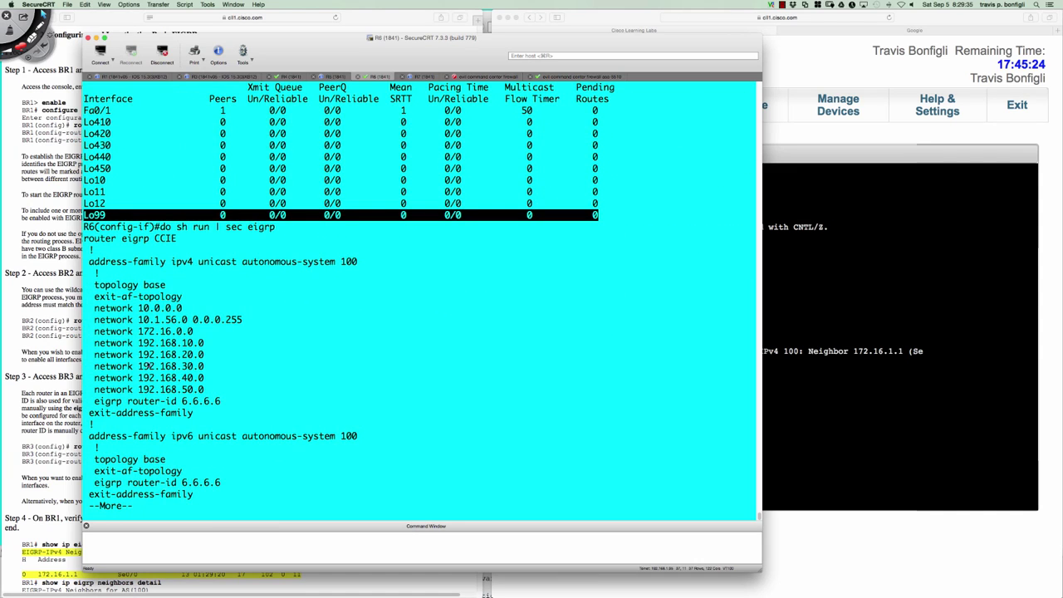
pyautogui.moveTo(96, 333); pyautogui.dragTo(197, 332)
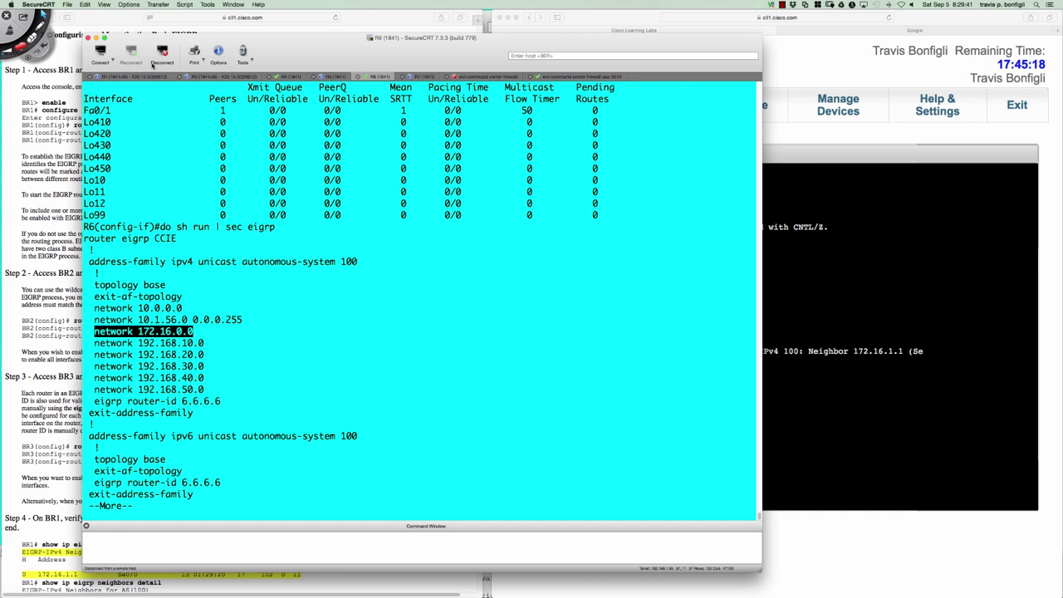
# Minimize the R6 session window, switch to the Safari lab and submit the pending network 172.16.1.0 statement on BR1
pyautogui.click(97, 39)
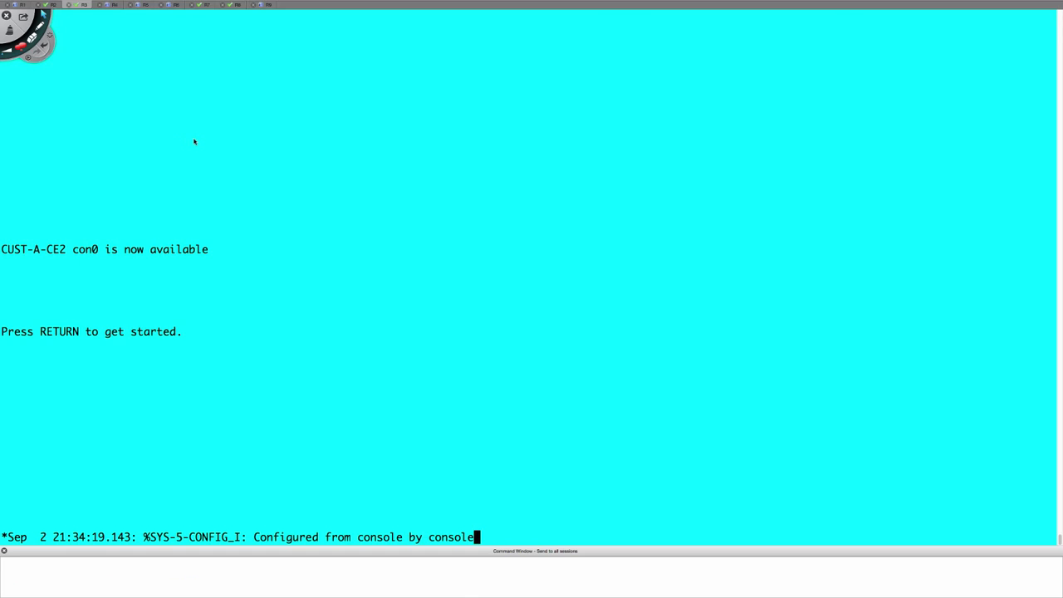
pyautogui.press('super+Tab')
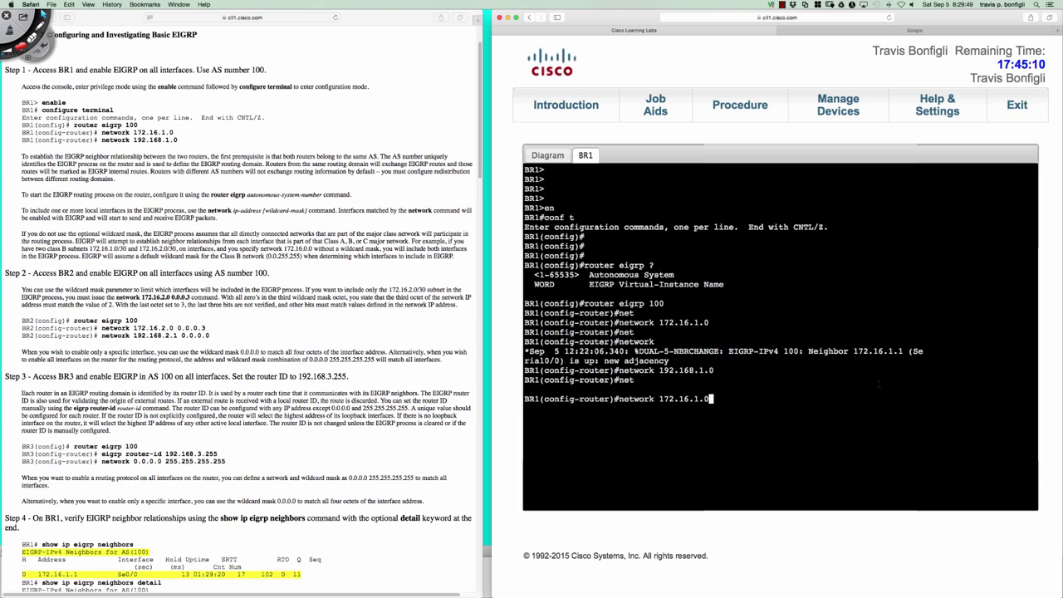
pyautogui.press('Return')
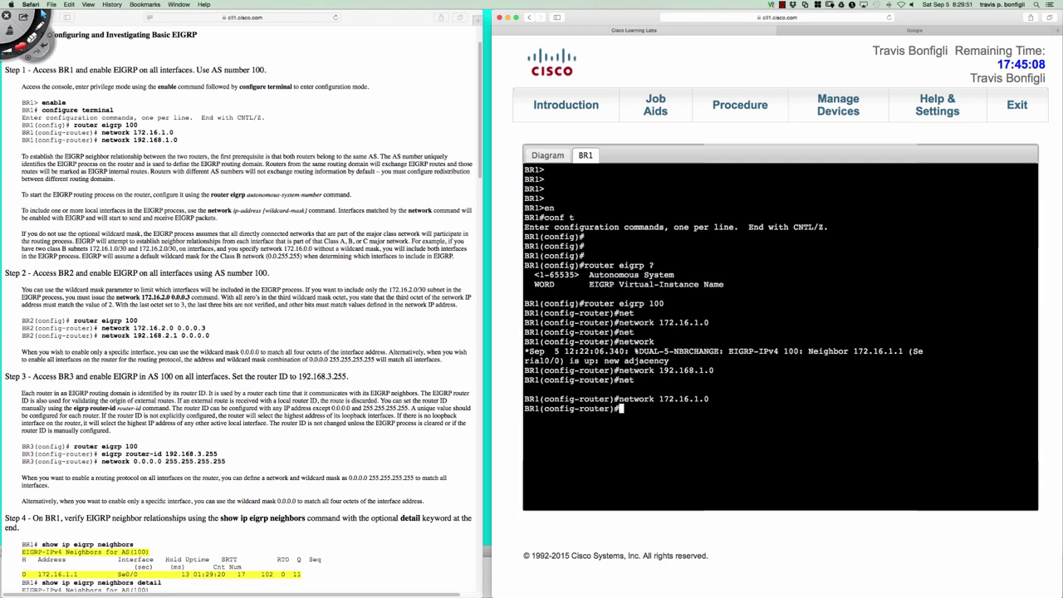
# Display the EIGRP section of BR1's running configuration
pyautogui.write('do sh run |s')
pyautogui.press('BackSpace')
pyautogui.write('sec eigrp')
pyautogui.press('Return')
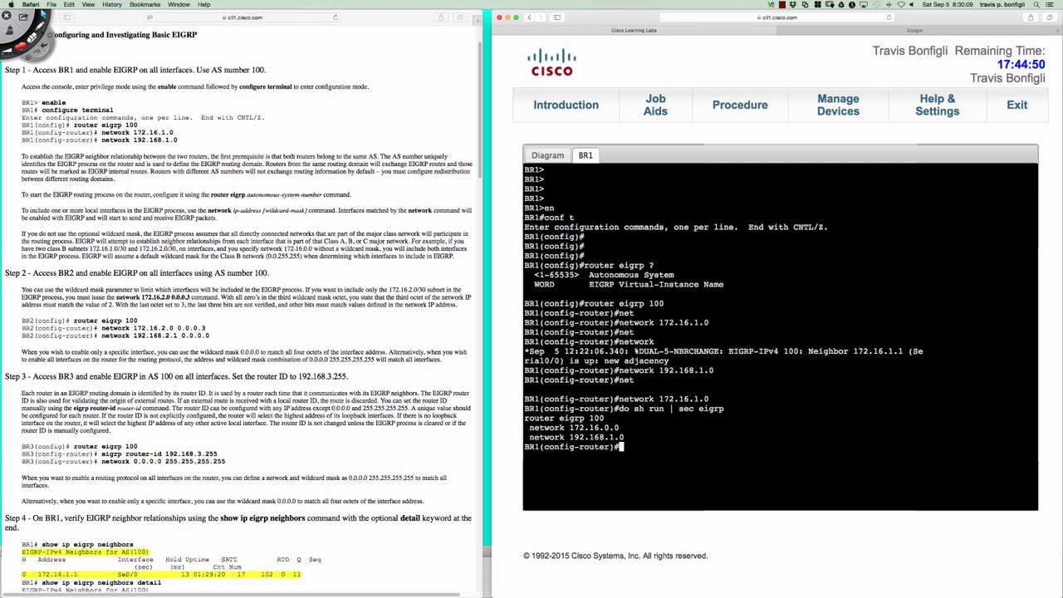
pyautogui.press('Return')
# Open the BR2 router console from the lab topology diagram and bring up fresh prompts
pyautogui.click(541, 154)
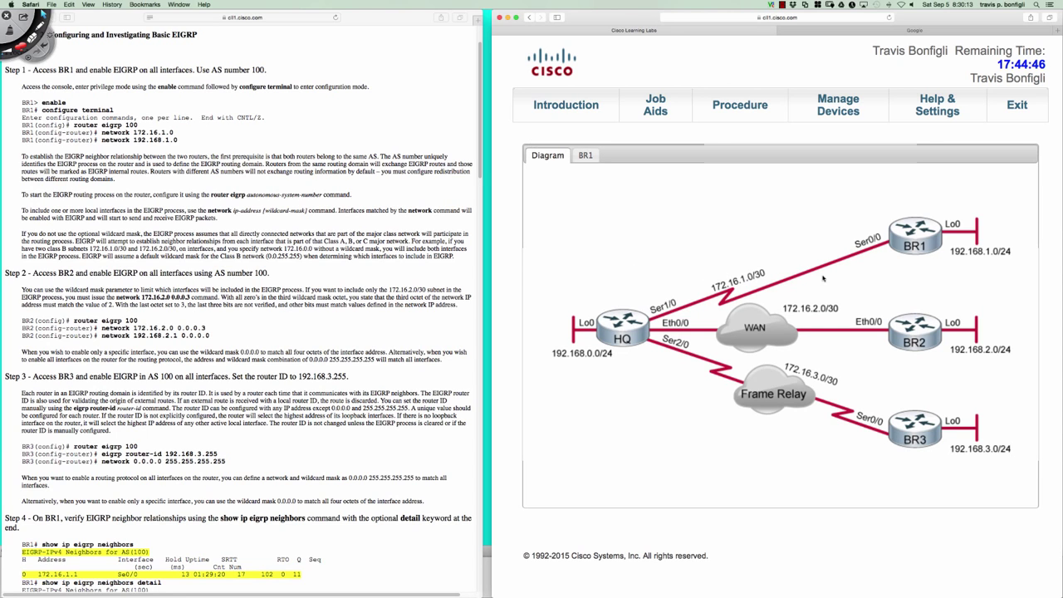
pyautogui.click(913, 331)
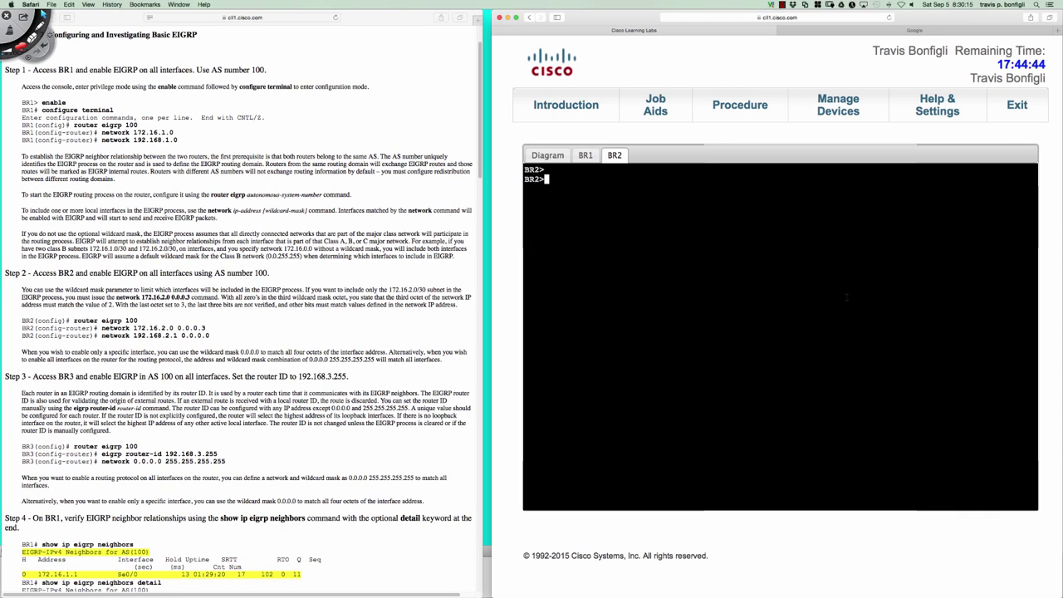
pyautogui.press('Return')
pyautogui.press('Return')
pyautogui.press('Return')
pyautogui.press('Return')
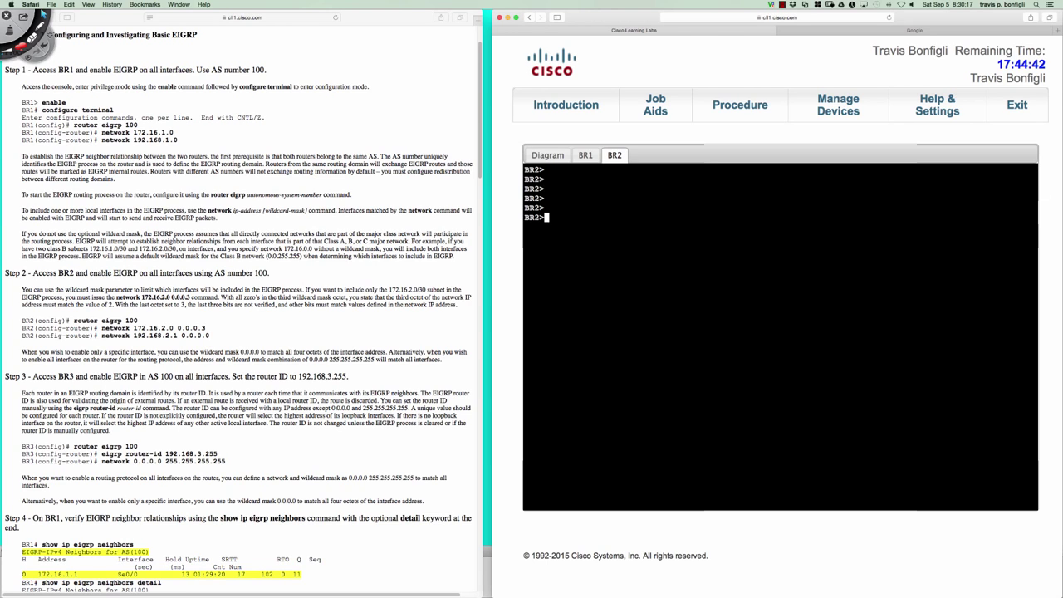
# Enter global configuration mode on BR2 and start the EIGRP routing process for AS 100
pyautogui.write('en')
pyautogui.press('Return')
pyautogui.write('conf t')
pyautogui.press('Return')
pyautogui.write('router eigrp 100')
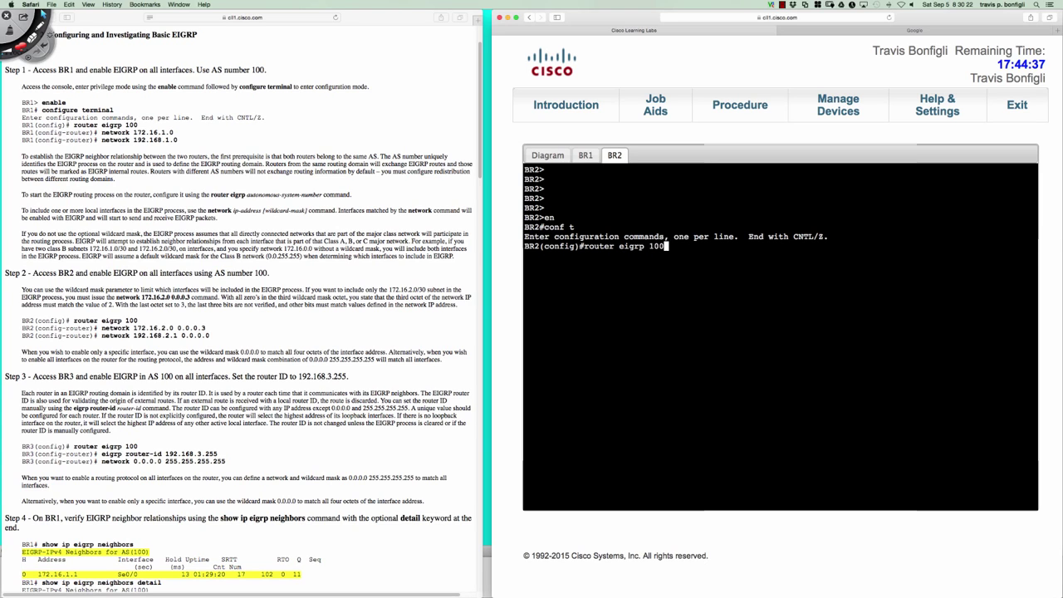
pyautogui.press('Return')
# Write the statement network 172.16.2.0 0.0.0.3 at BR2's router configuration prompt without submitting it
pyautogui.write('net')
pyautogui.press('Tab')
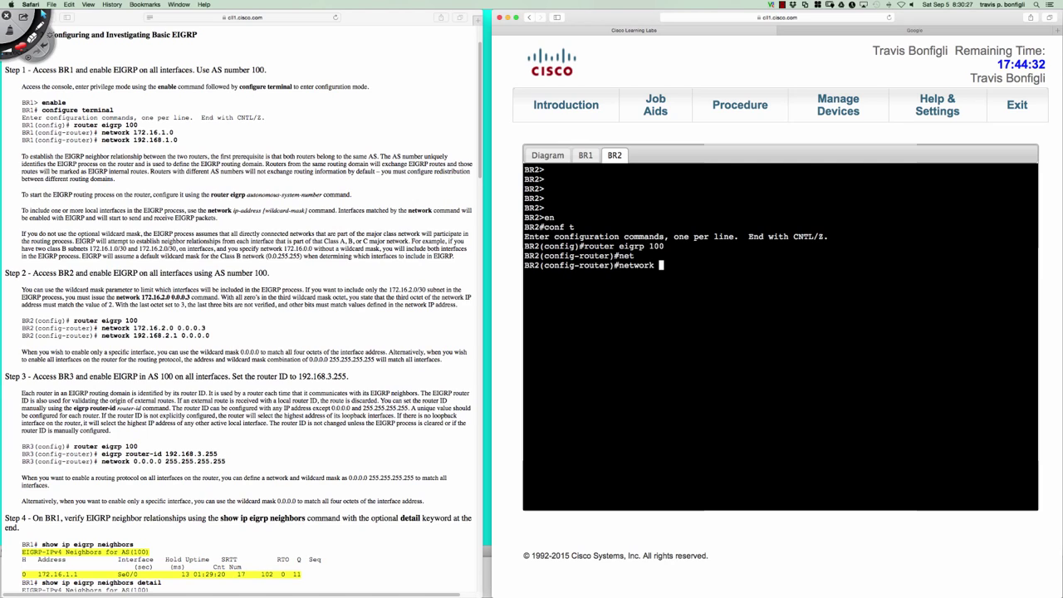
pyautogui.write('172.16.2.0 0.0.0.3')
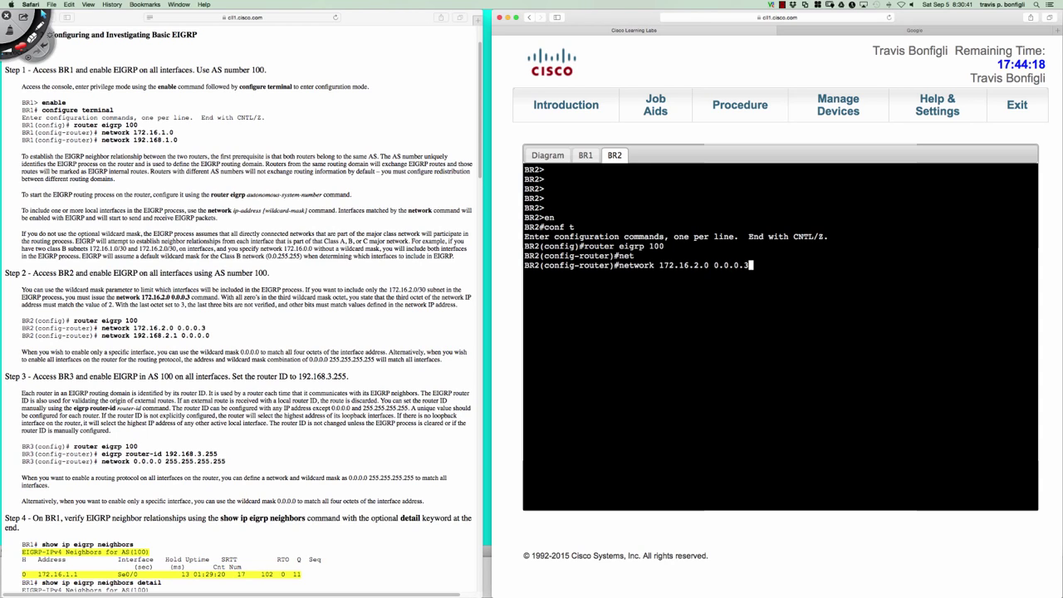
# Annotate the screen with a box around the wildcard mask 0.0.0.3 and the handwritten netmask 255.255.255.252 below it
pyautogui.hotkey('ctrl', 'shift', 'd')
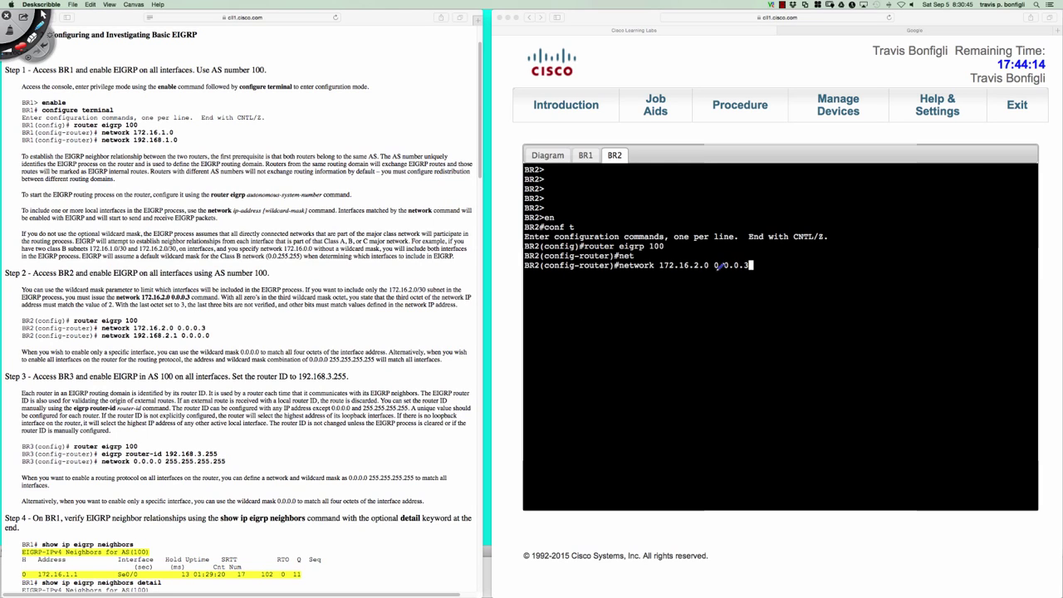
pyautogui.moveTo(714, 272)
pyautogui.mouseDown()
pyautogui.moveTo(757, 271)
pyautogui.moveTo(764, 254)
pyautogui.moveTo(717, 252)
pyautogui.moveTo(713, 273)
pyautogui.mouseUp()
pyautogui.moveTo(540, 294)
pyautogui.mouseDown()
pyautogui.moveTo(735, 288)
pyautogui.moveTo(735, 277)
pyautogui.moveTo(774, 287)
pyautogui.mouseUp()
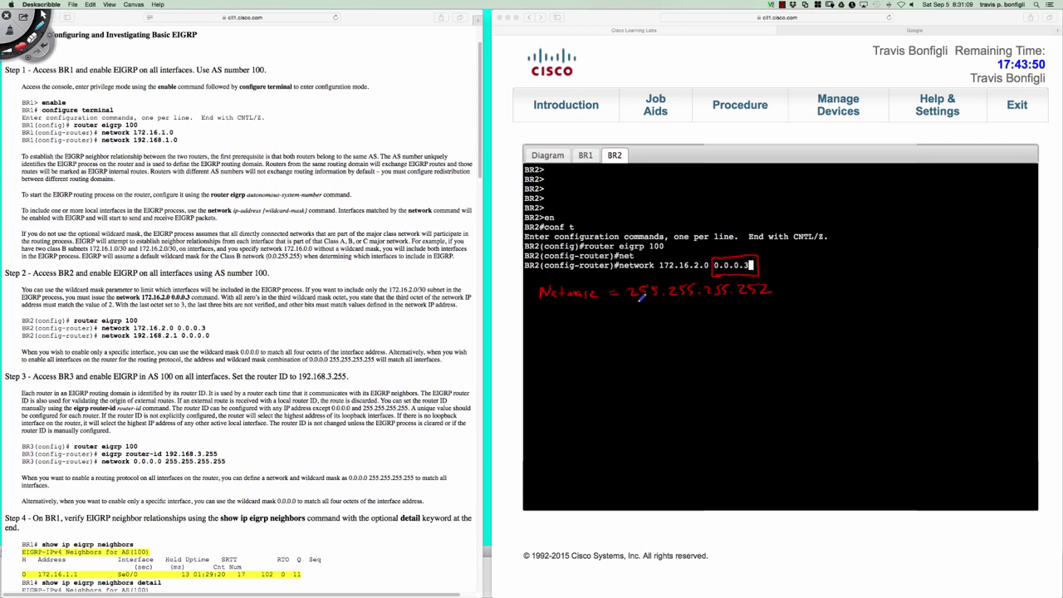
pyautogui.moveTo(635, 304)
pyautogui.mouseDown()
pyautogui.moveTo(639, 314)
pyautogui.moveTo(666, 299)
pyautogui.moveTo(676, 311)
pyautogui.moveTo(691, 299)
pyautogui.moveTo(707, 309)
pyautogui.moveTo(749, 302)
pyautogui.mouseUp()
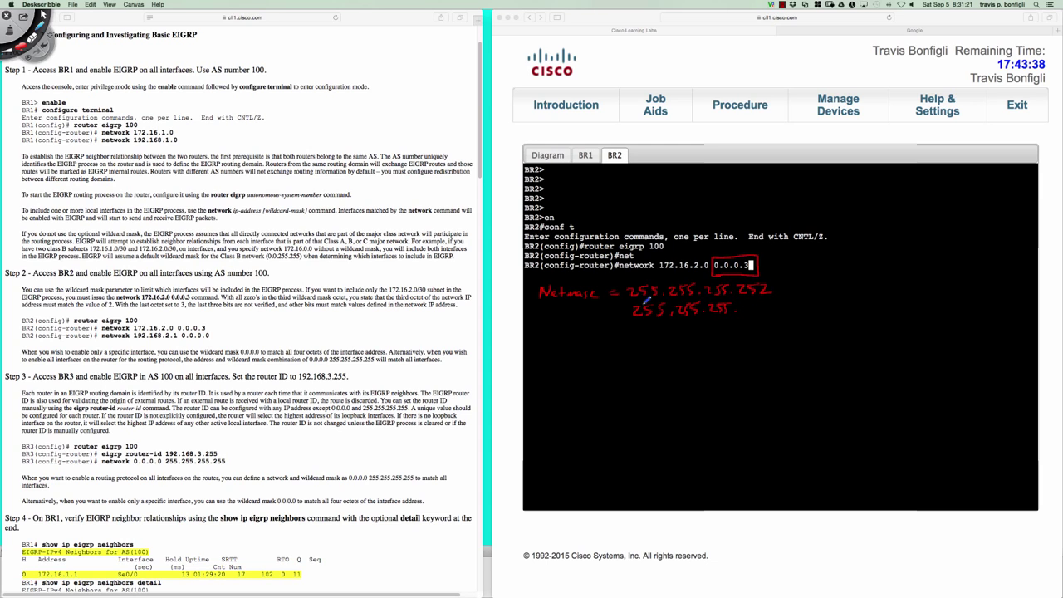
pyautogui.press('super+z')
pyautogui.press('super+z')
pyautogui.press('super+z')
pyautogui.press('super+z')
pyautogui.press('super+z')
pyautogui.press('super+z')
pyautogui.press('super+z')
pyautogui.press('super+z')
pyautogui.press('super+z')
pyautogui.press('super+z')
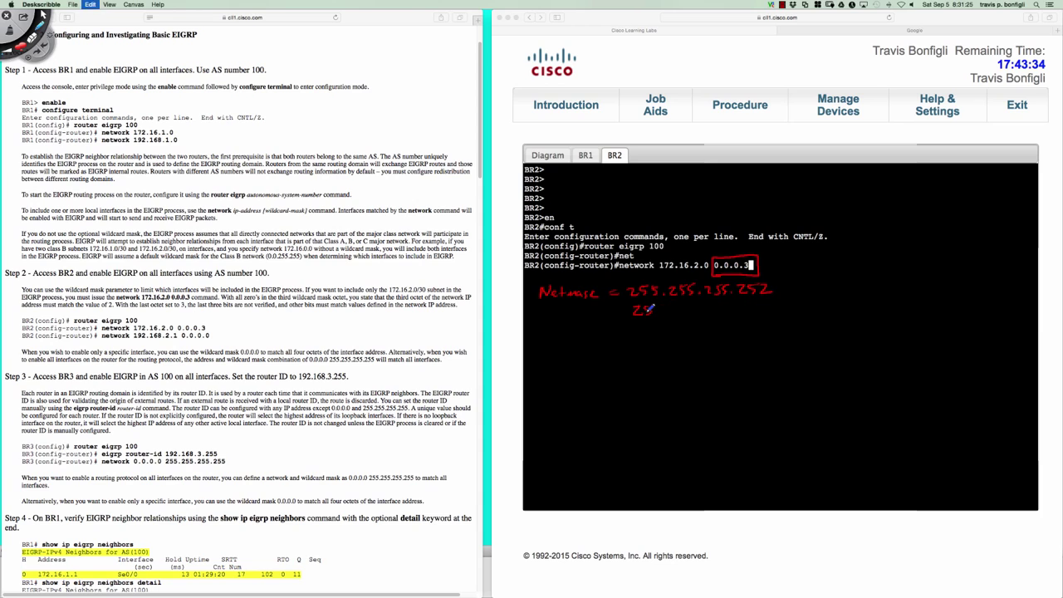
pyautogui.press('super+shift+z')
pyautogui.press('super+shift+z')
pyautogui.press('super+shift+z')
# Handwrite the subtraction of the netmask from 255.255.255.255 giving 0.0.0.3, link it to the wildcard mask, and clear the annotations
pyautogui.moveTo(628, 275); pyautogui.dragTo(766, 274)
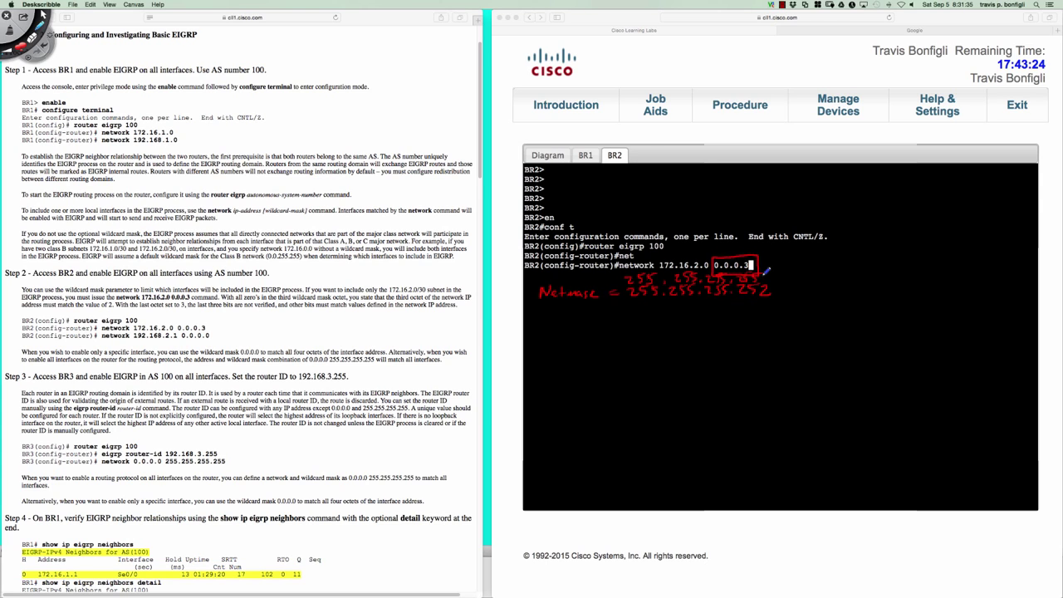
pyautogui.moveTo(612, 304); pyautogui.dragTo(789, 304)
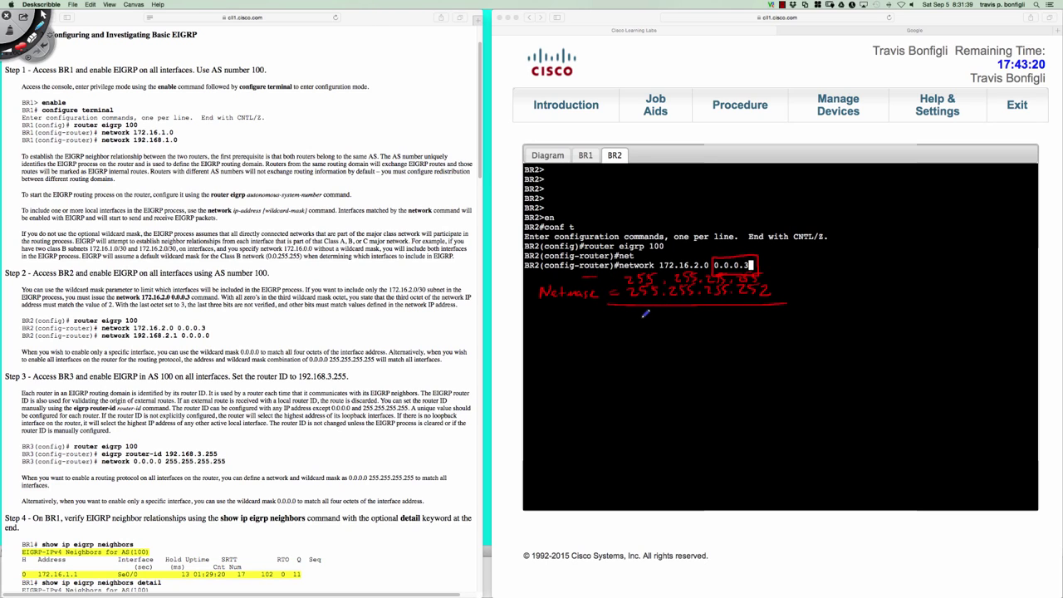
pyautogui.moveTo(650, 310)
pyautogui.mouseDown()
pyautogui.moveTo(732, 306)
pyautogui.moveTo(760, 318)
pyautogui.moveTo(817, 284)
pyautogui.moveTo(758, 259)
pyautogui.mouseUp()
pyautogui.click(669, 321)
pyautogui.click(710, 322)
pyautogui.click(745, 322)
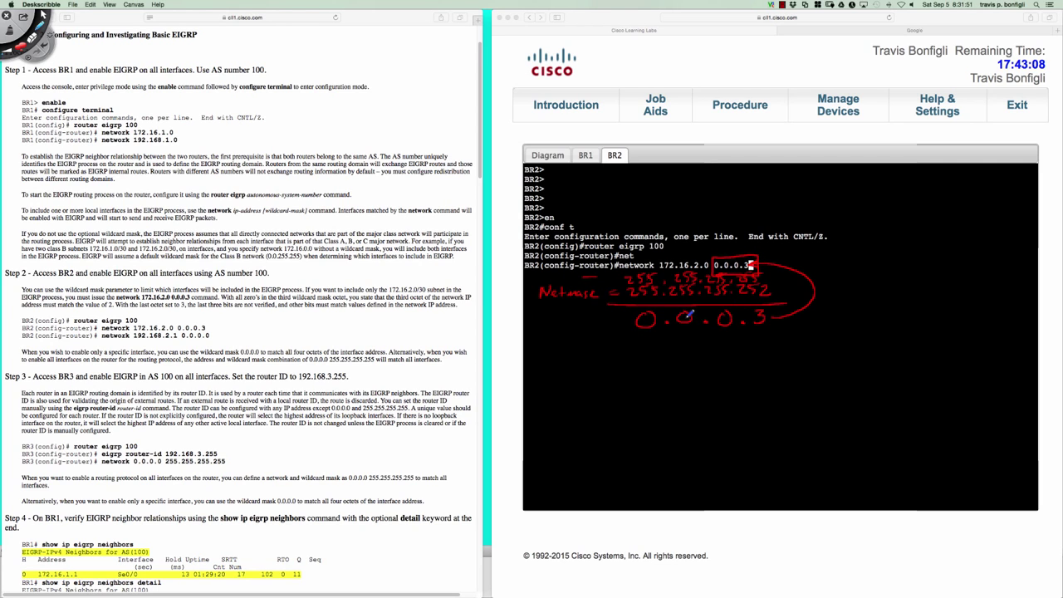
pyautogui.press('Escape')
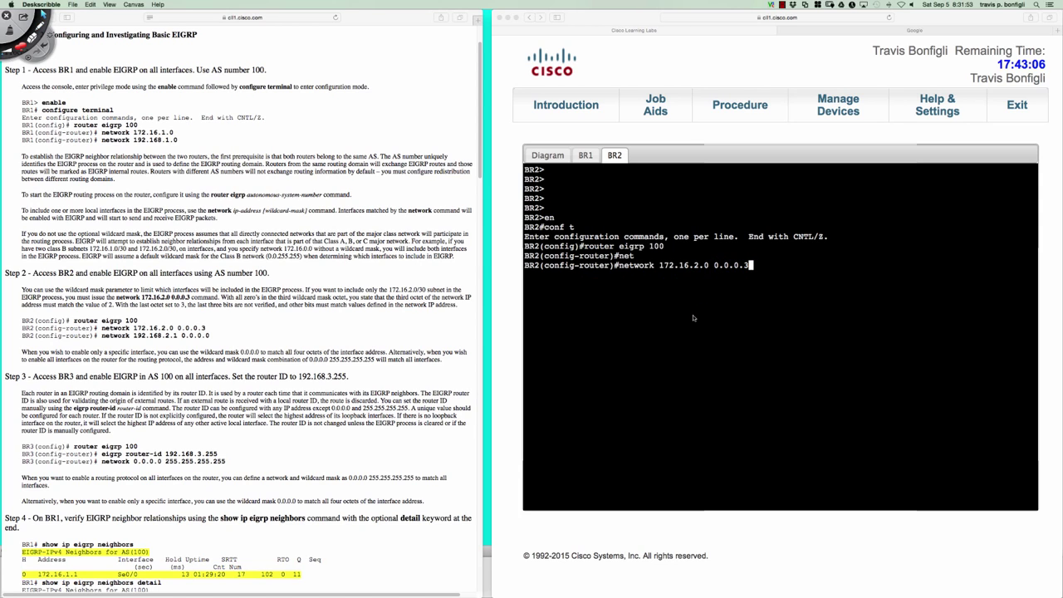
# Return to the BR2 console and submit the pending network 172.16.2.0 0.0.0.3 statement
pyautogui.click(722, 333)
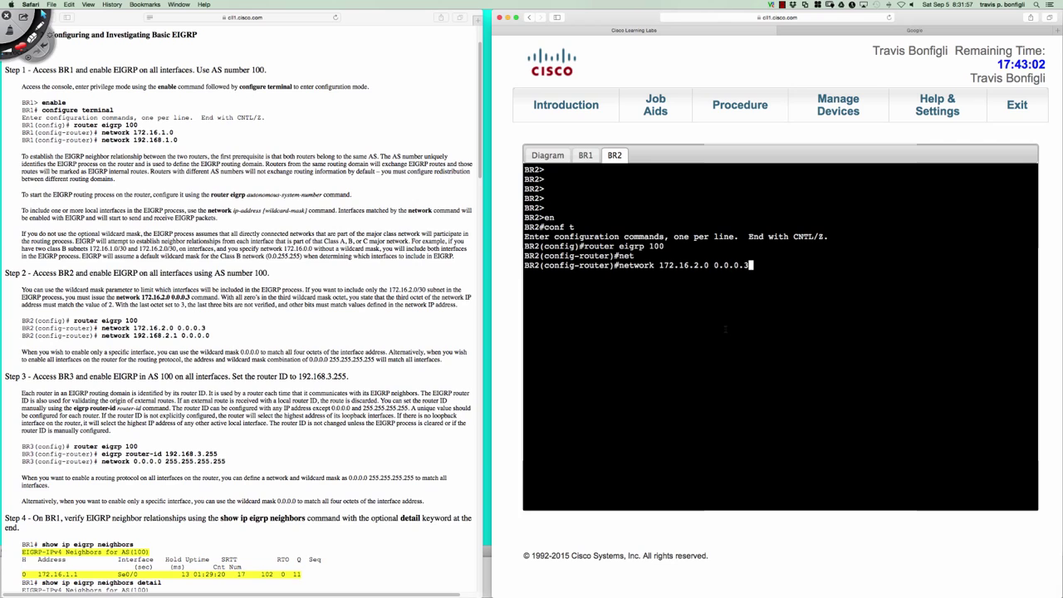
pyautogui.press('Return')
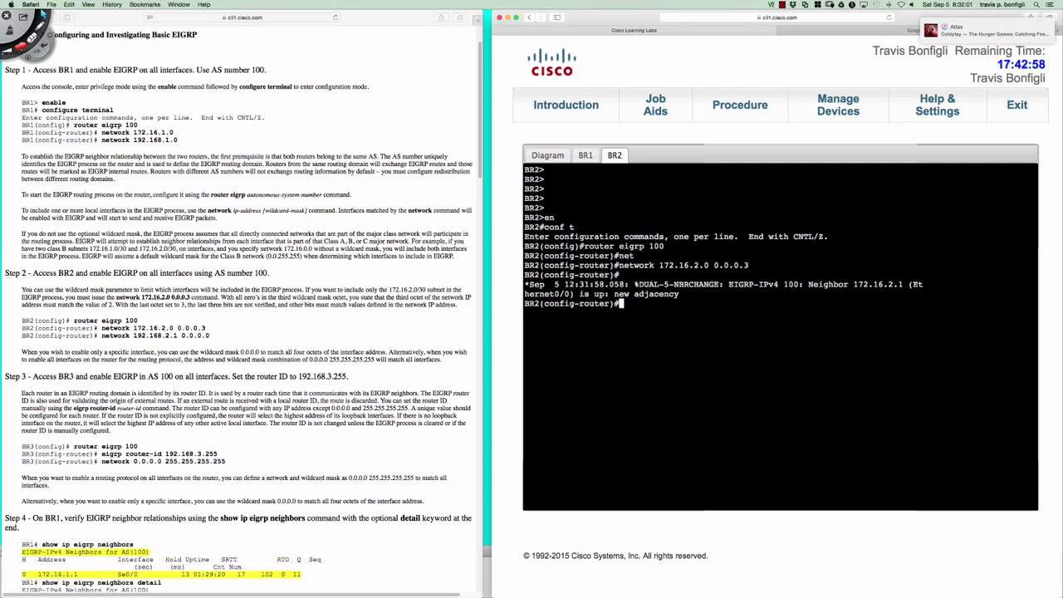
pyautogui.press('Return')
pyautogui.press('Return')
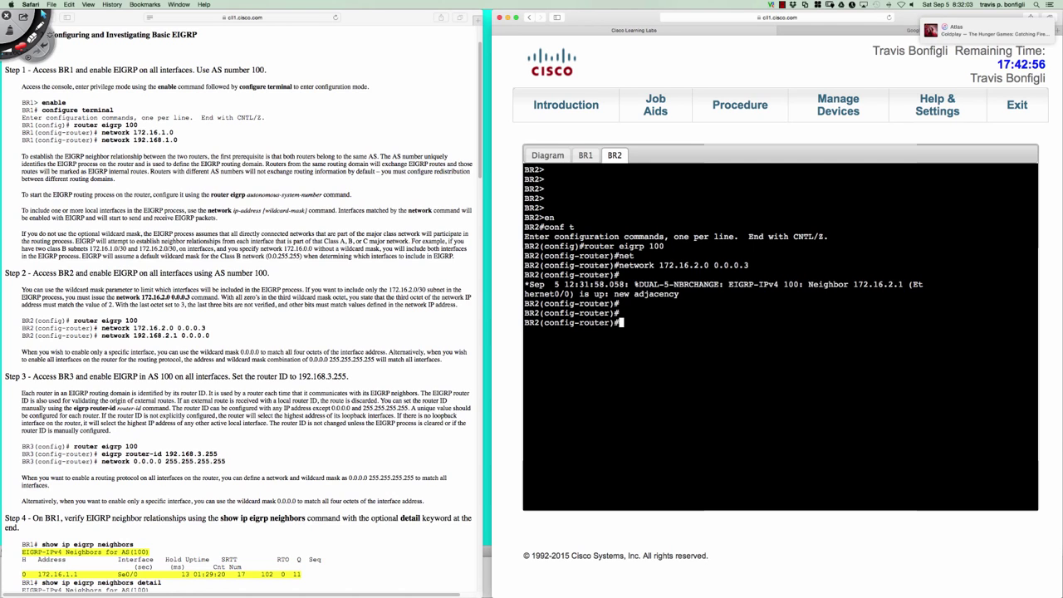
# Add the network statement for 192.168.2.1 with wildcard mask 0.0.0.0 to EIGRP 100 on BR2
pyautogui.write('net')
pyautogui.press('Tab')
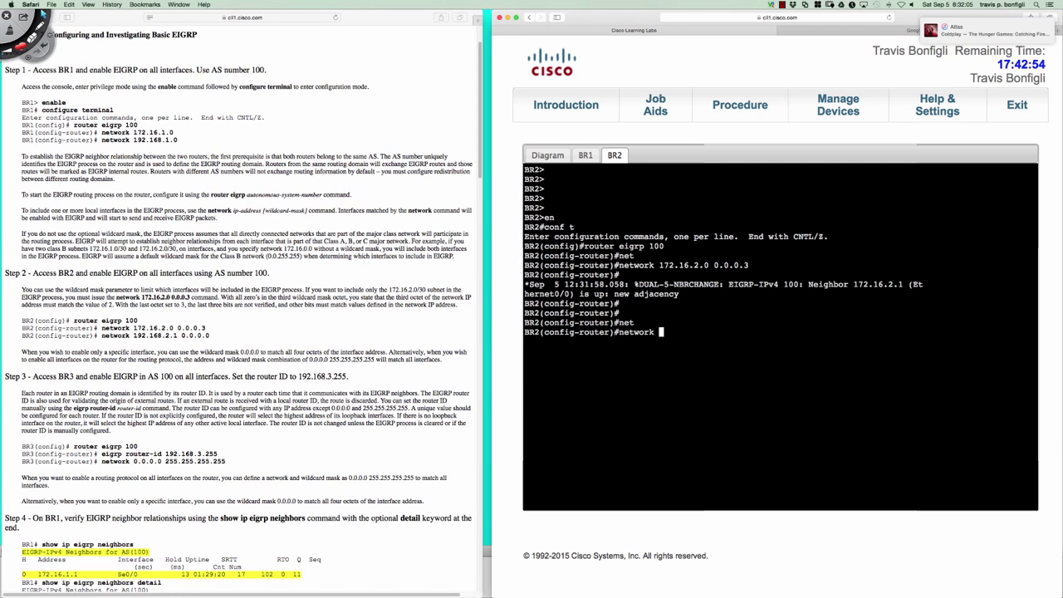
pyautogui.write('192.168.1.')
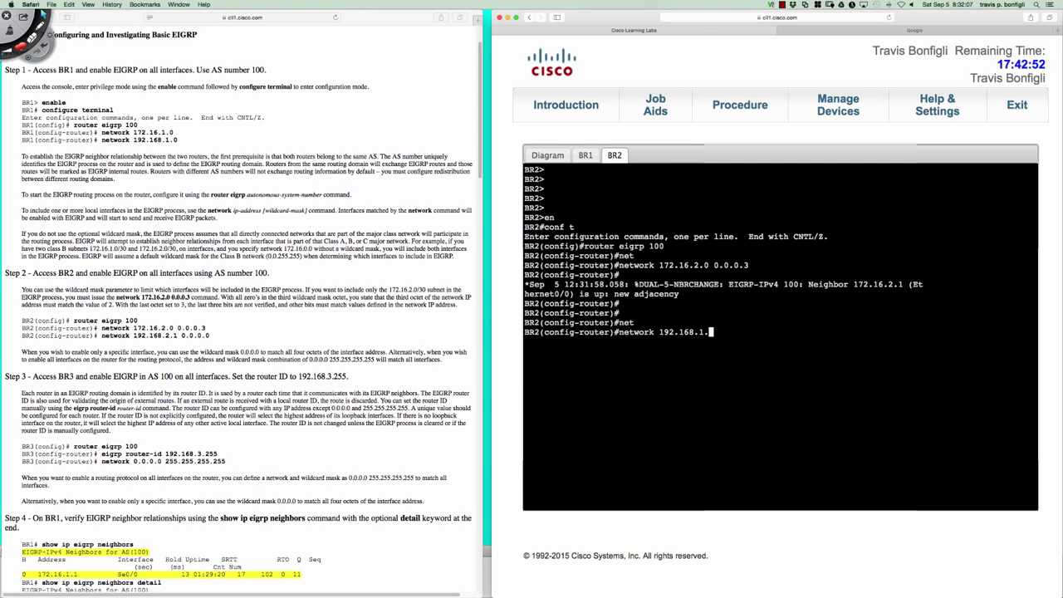
pyautogui.press('BackSpace')
pyautogui.press('BackSpace')
pyautogui.write('2.1 0.0.0.0')
pyautogui.press('Return')
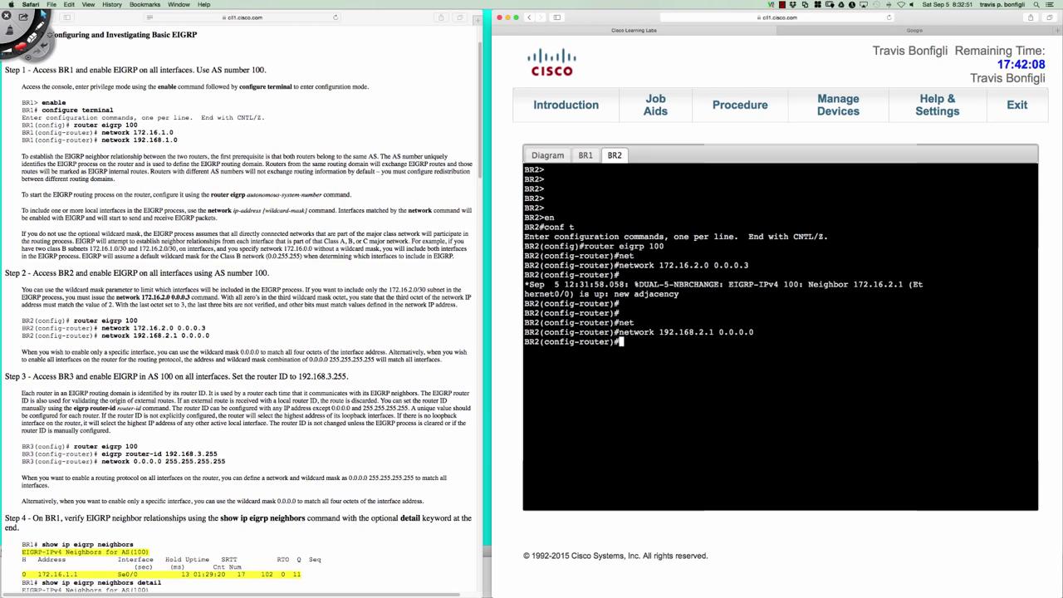
pyautogui.press('Return')
pyautogui.press('Return')
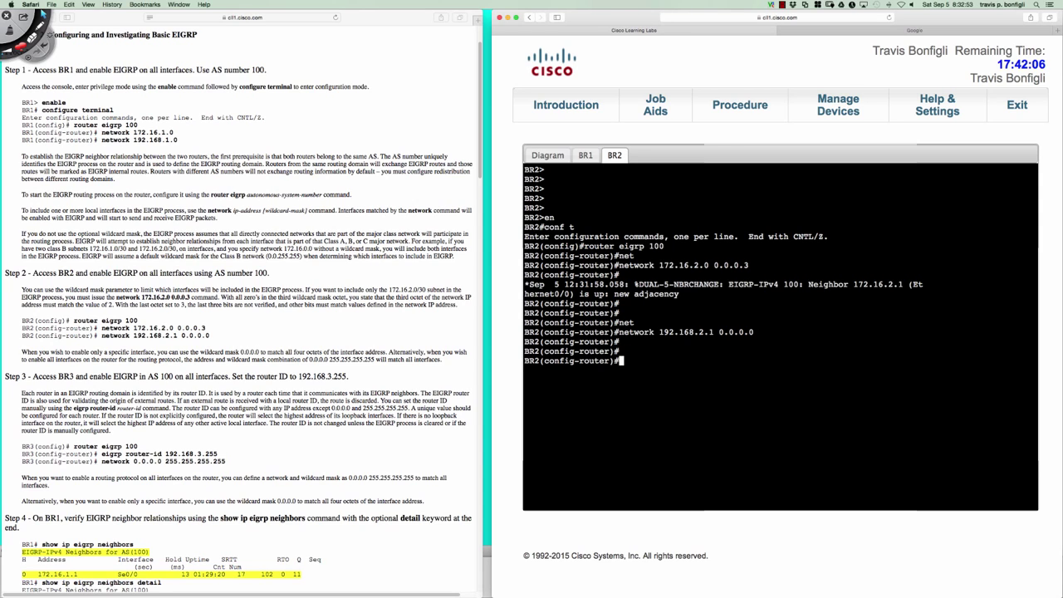
# Display the EIGRP section of BR2's running configuration
pyautogui.write('do sh ip')
pyautogui.press('BackSpace')
pyautogui.press('BackSpace')
pyautogui.press('BackSpace')
pyautogui.write('r')
pyautogui.press('BackSpace')
pyautogui.write('run | sec eigrp')
pyautogui.press('Return')
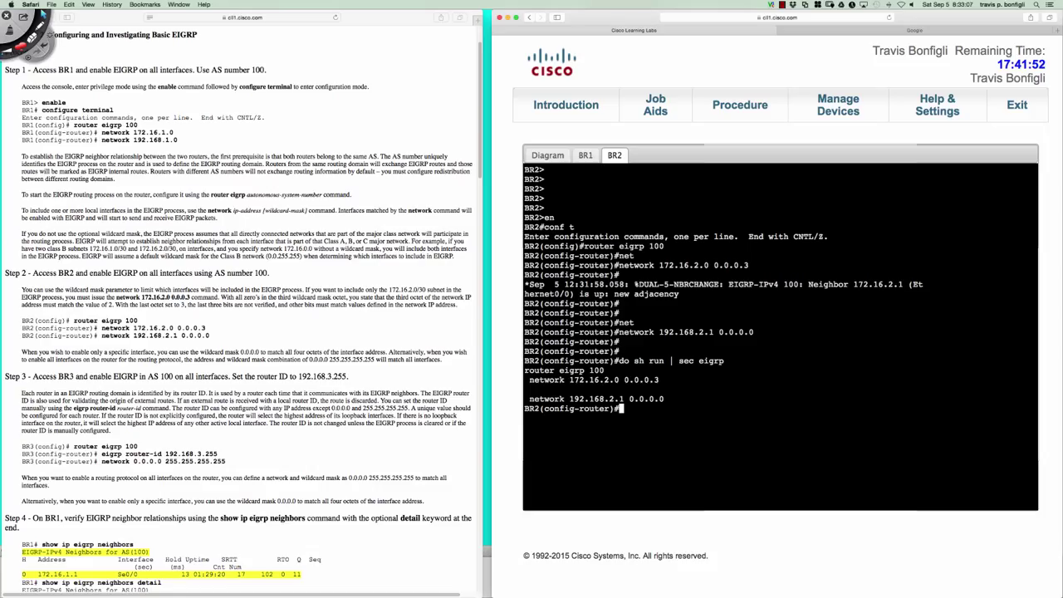
# List the EIGRP interfaces on BR2
pyautogui.write('do sh run')
pyautogui.press('BackSpace')
pyautogui.press('BackSpace')
pyautogui.press('BackSpace')
pyautogui.press('BackSpace')
pyautogui.write('ip eigrp inter')
pyautogui.press('Return')
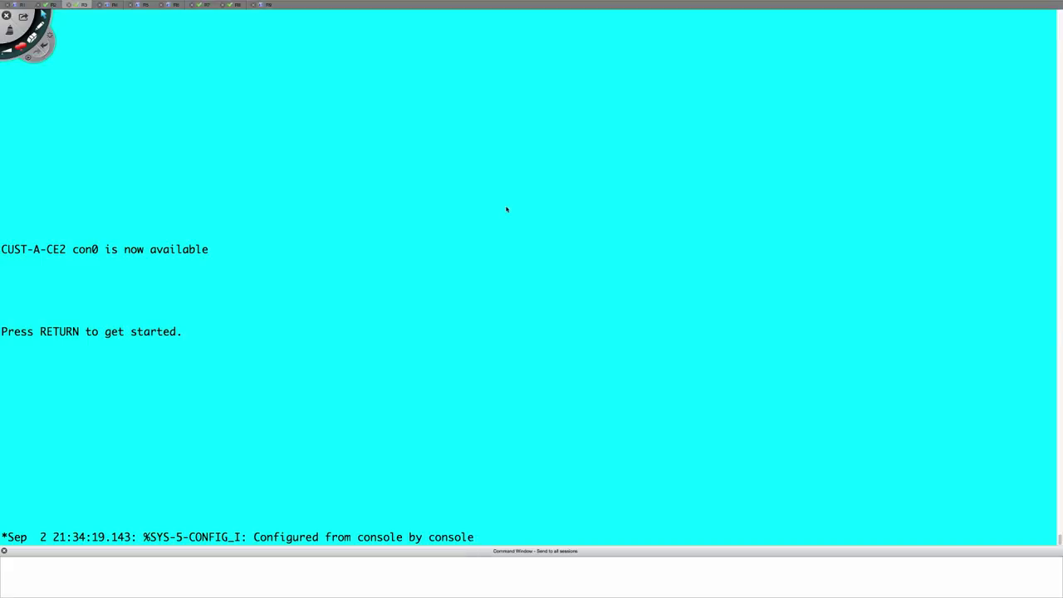
# Switch back to SecureCRT, restore the minimized R6 session window and reposition it over the lab pages
pyautogui.press('super+Tab')
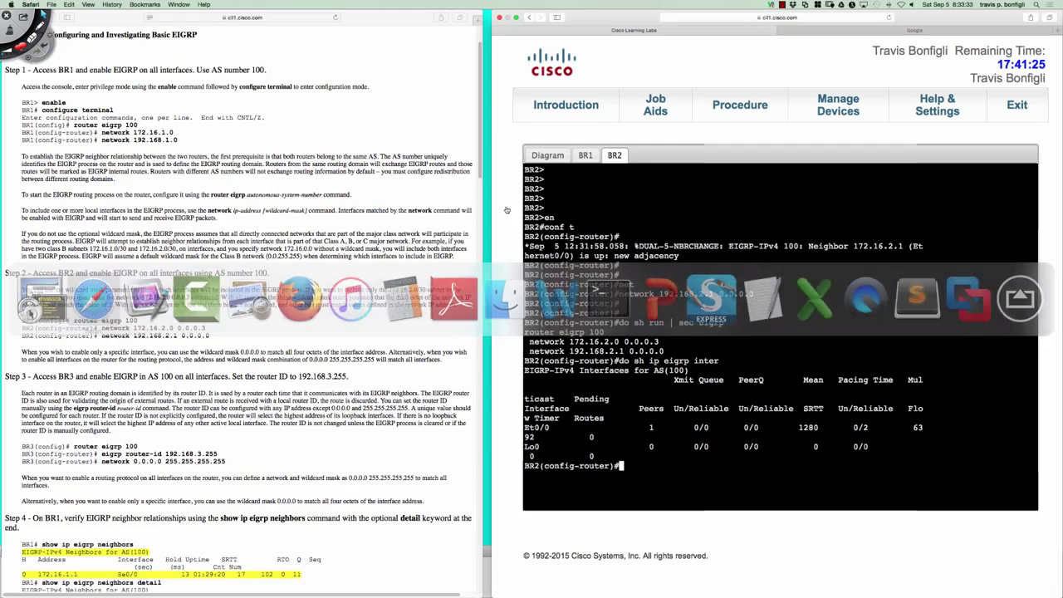
pyautogui.click(4, 585)
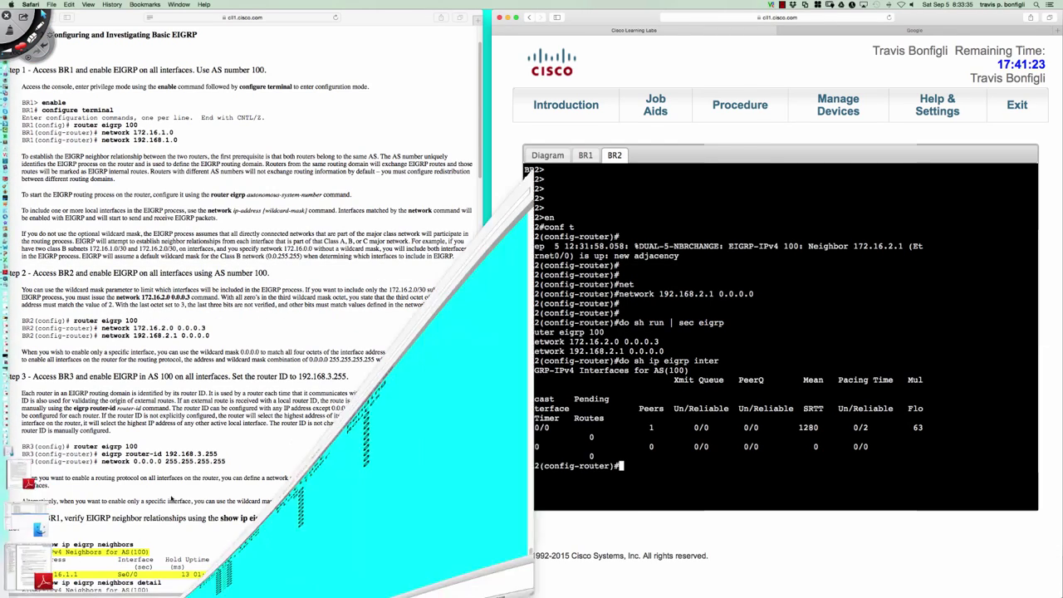
pyautogui.moveTo(449, 66); pyautogui.dragTo(506, 65)
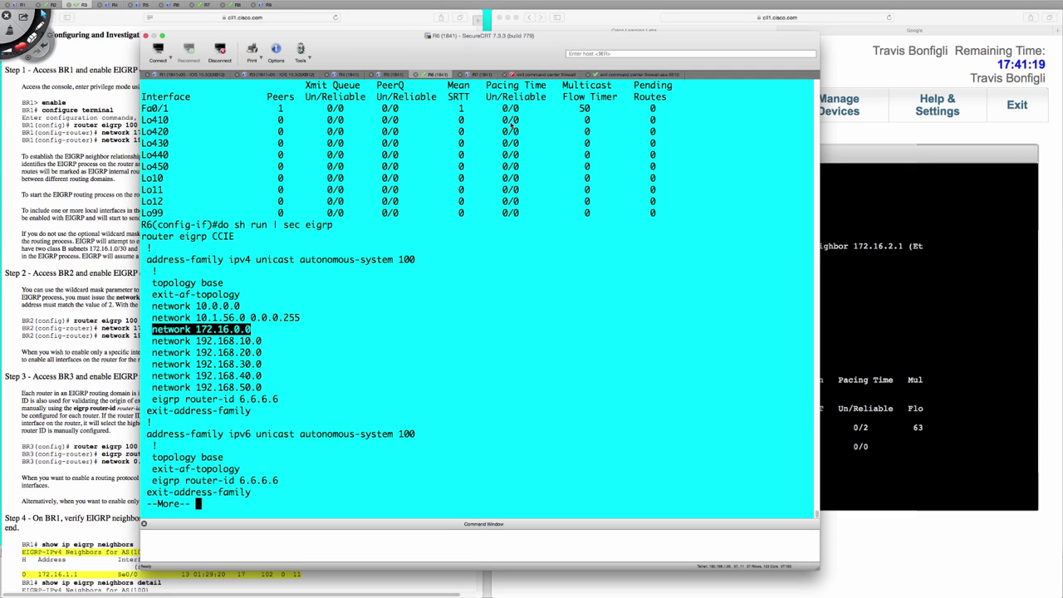
# Quit the paged EIGRP configuration output on R6 and return to a clear configuration prompt
pyautogui.click(531, 142)
pyautogui.press('q')
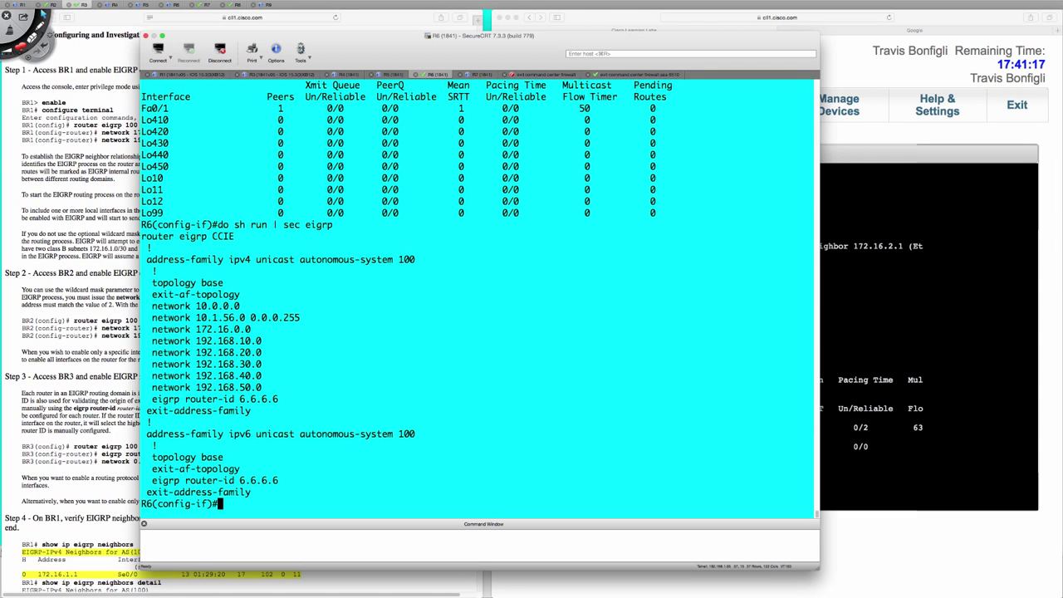
pyautogui.press('Return')
pyautogui.press('Return')
pyautogui.press('Return')
pyautogui.press('Return')
pyautogui.press('Return')
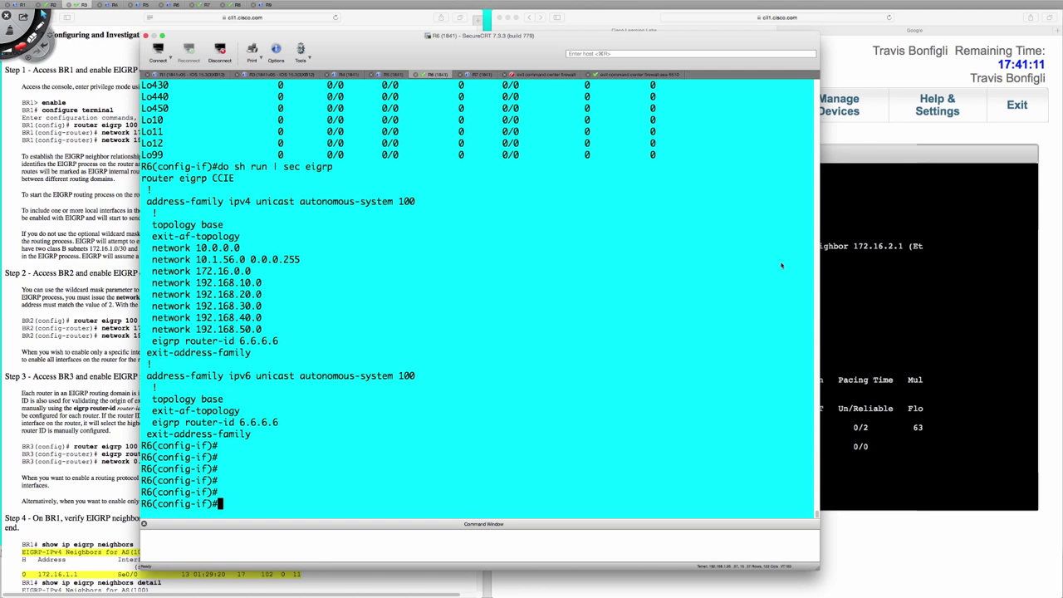
pyautogui.click(839, 268)
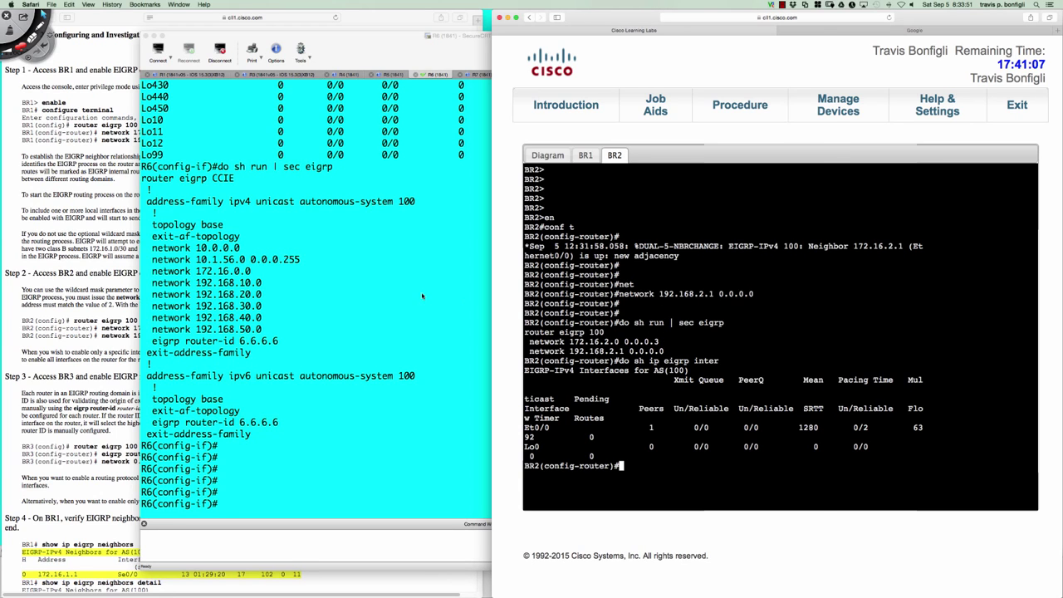
pyautogui.press('super+Tab')
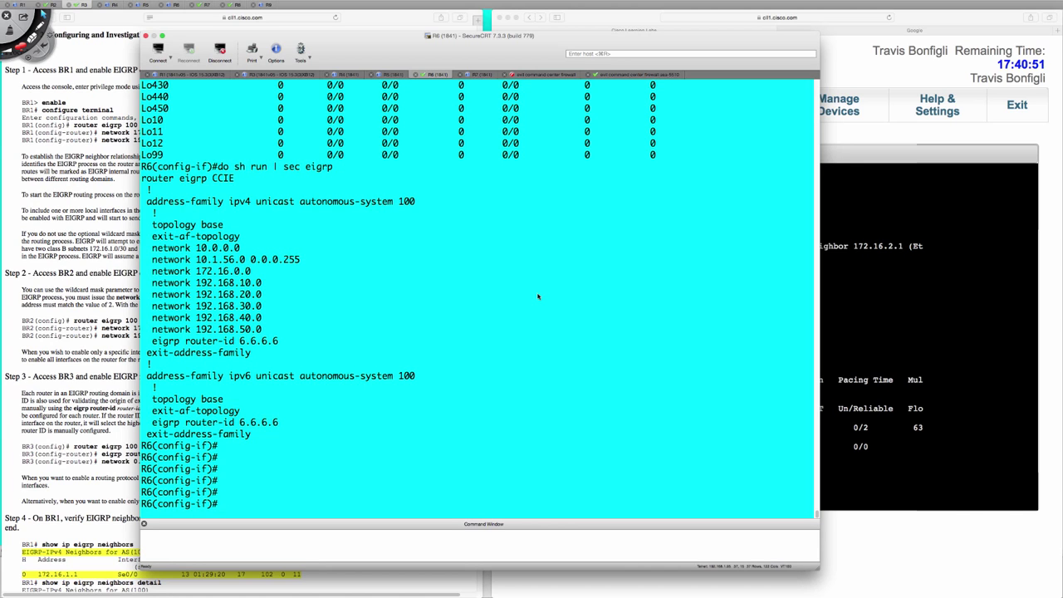
pyautogui.press('Return')
pyautogui.press('Return')
pyautogui.press('Return')
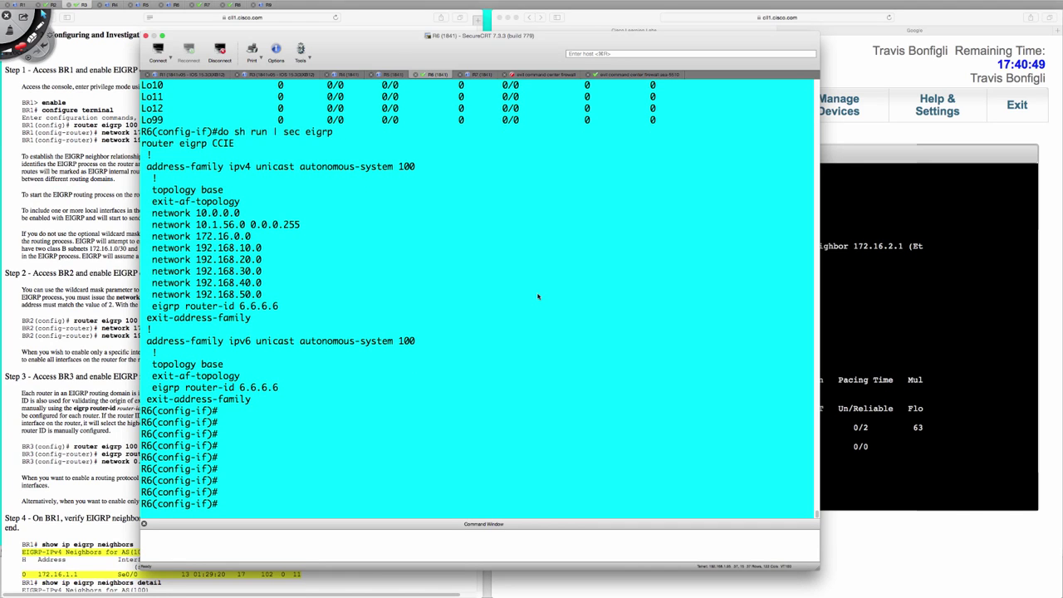
# Create interface Loopback100 on R6 with IP address 100.100.100.100 and mask 255.255.255.0
pyautogui.write('int lo100')
pyautogui.press('Return')
pyautogui.write('i')
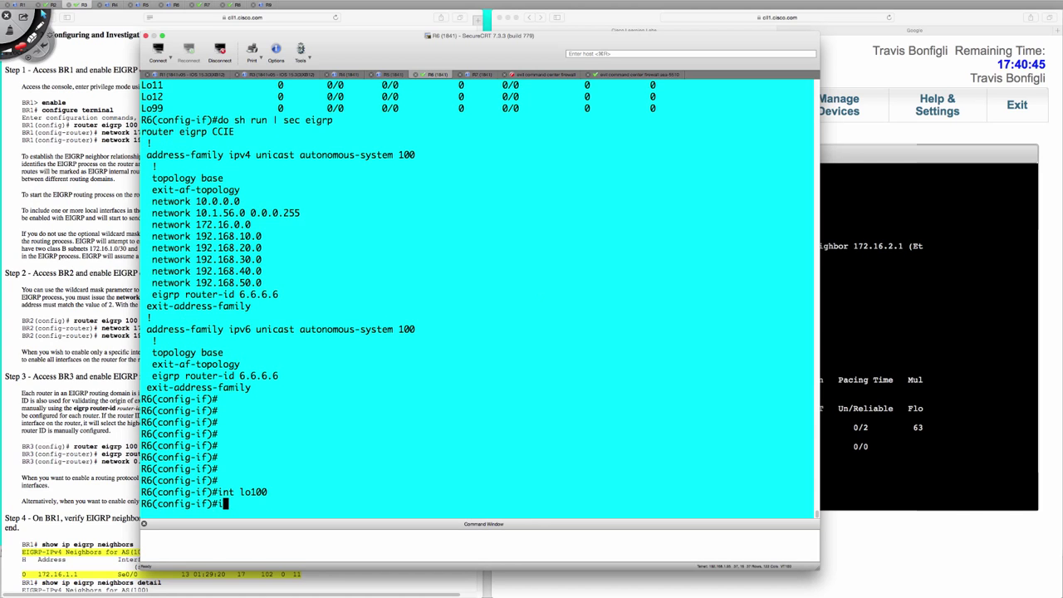
pyautogui.write('p add 100.100.100.100 ')
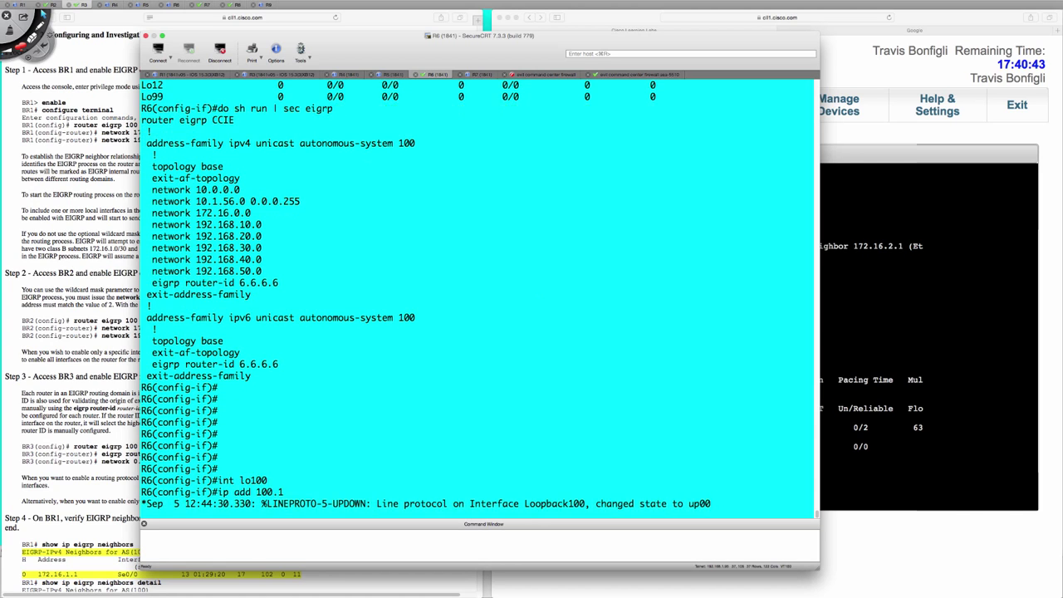
pyautogui.write('255.255.255.2')
pyautogui.press('BackSpace')
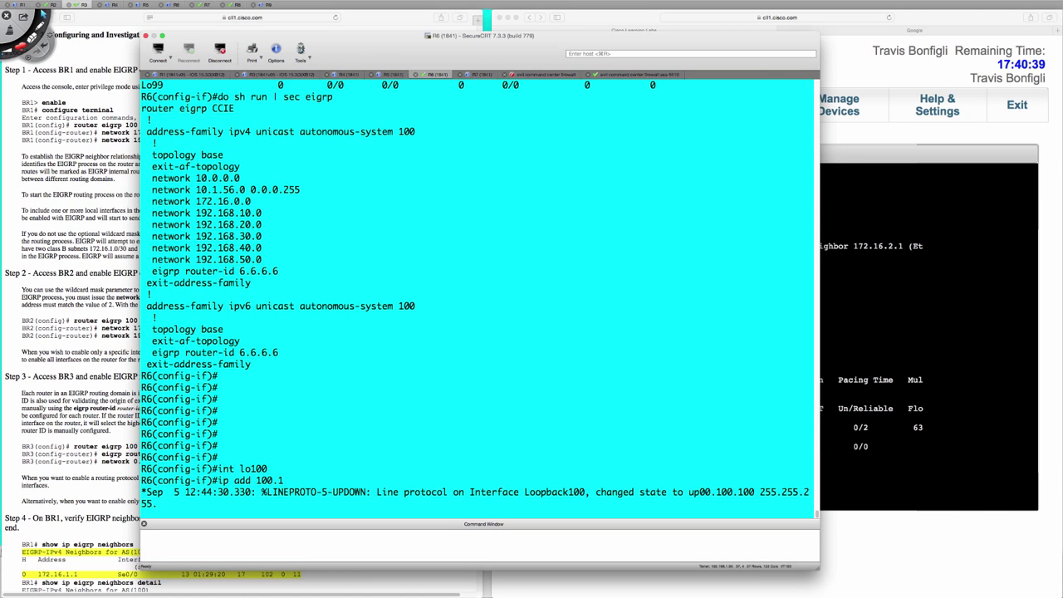
pyautogui.write('0')
pyautogui.press('Return')
# Display the brief IP interface summary on R6 and highlight the Loopback100 entry
pyautogui.write('do s')
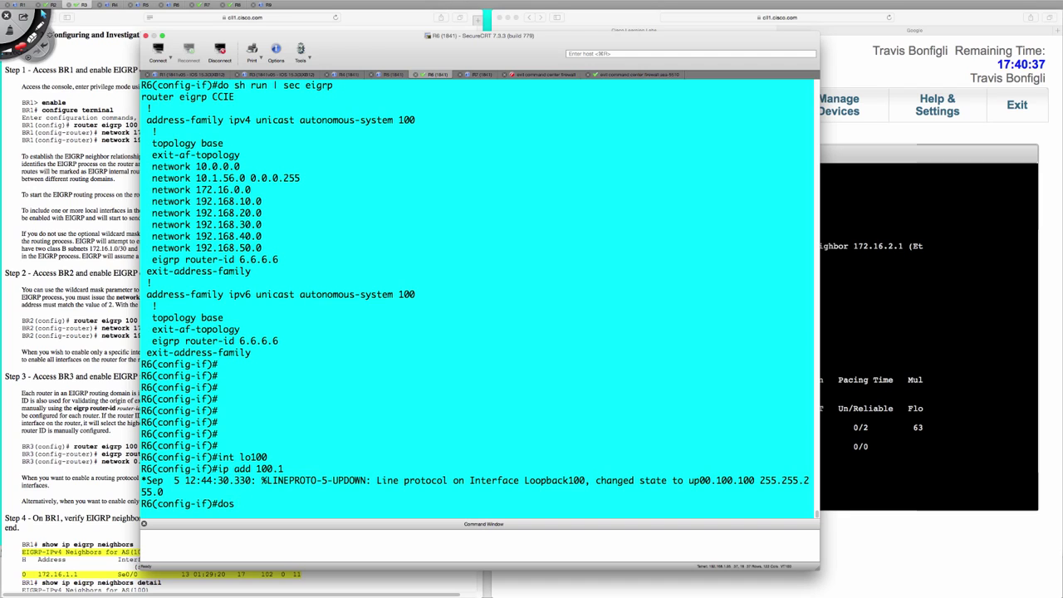
pyautogui.write('h ip int bri')
pyautogui.press('Return')
pyautogui.press('space')
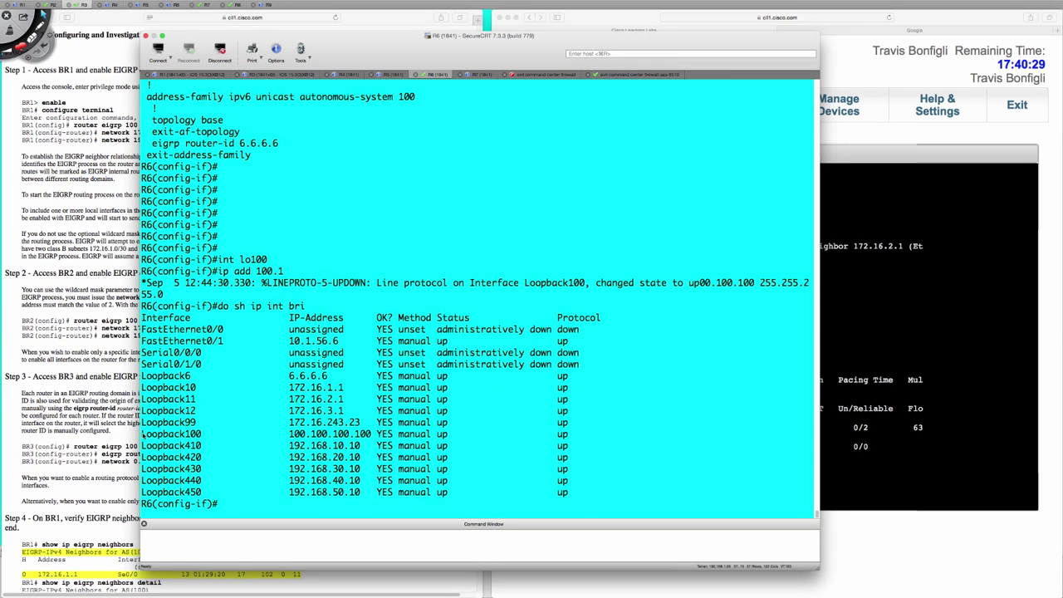
pyautogui.moveTo(143, 434); pyautogui.dragTo(602, 440)
pyautogui.click(603, 440)
# Enter the IPv4 unicast address family for autonomous system 100 under EIGRP process CCIE on R6
pyautogui.write('router eigrp CCIE')
pyautogui.press('Return')
pyautogui.write('add')
pyautogui.press('Tab')
pyautogui.write('ipv4')
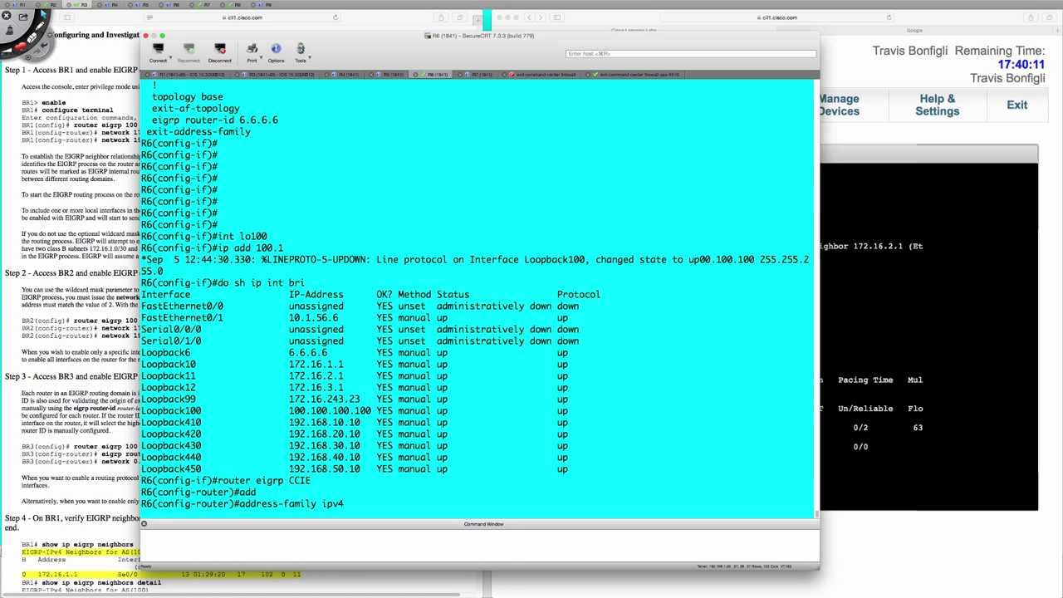
pyautogui.write('u as 100')
pyautogui.press('Return')
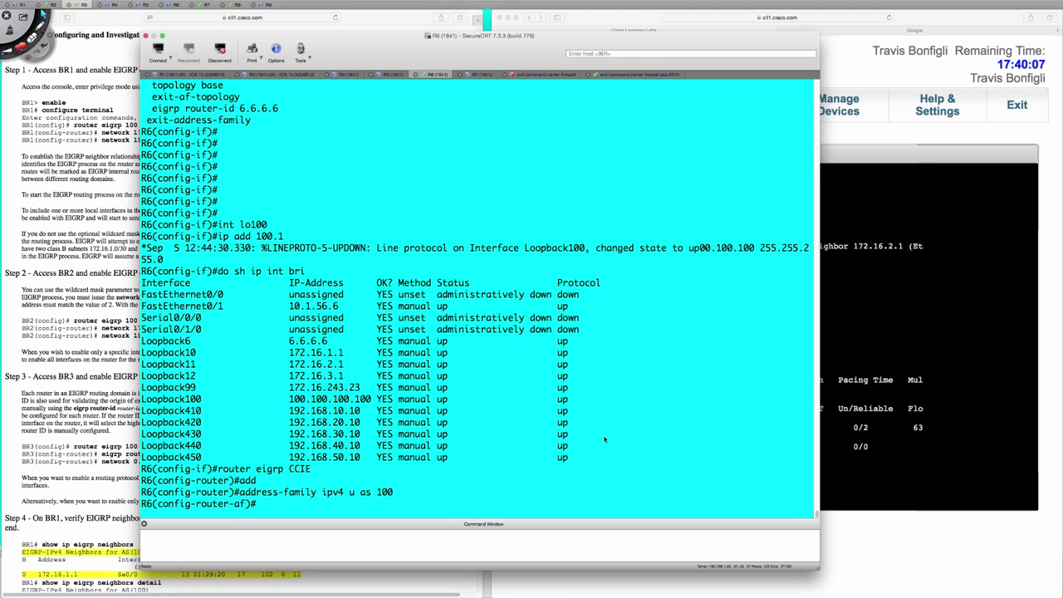
# Add a network statement for 100.100.100.0 using subnet mask 255.255.255.0 to R6's EIGRP address family
pyautogui.write('net')
pyautogui.press('Tab')
pyautogui.write('100.100')
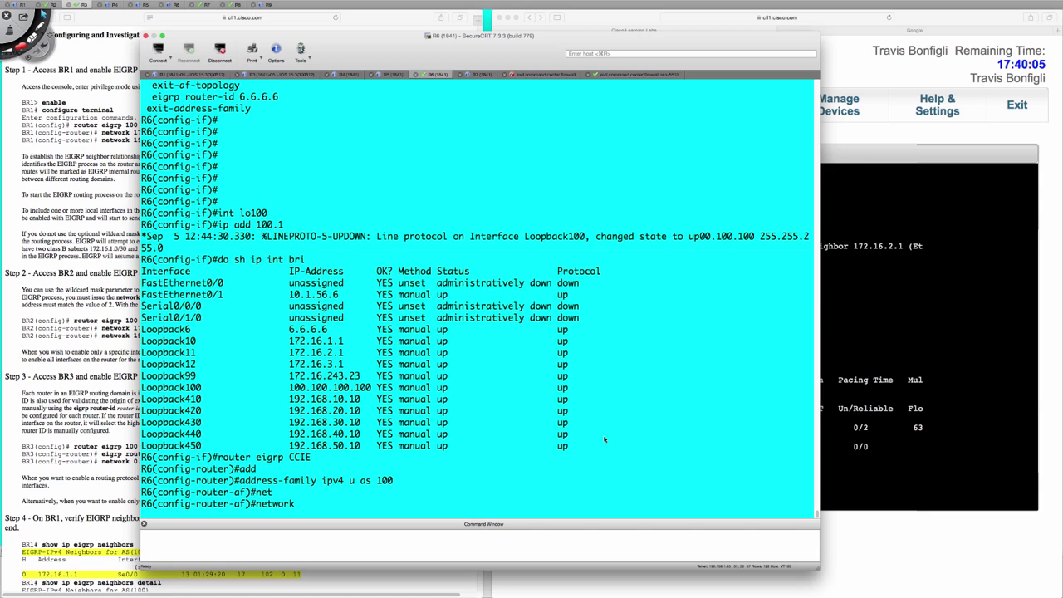
pyautogui.write('.100.0 255.255.255.0')
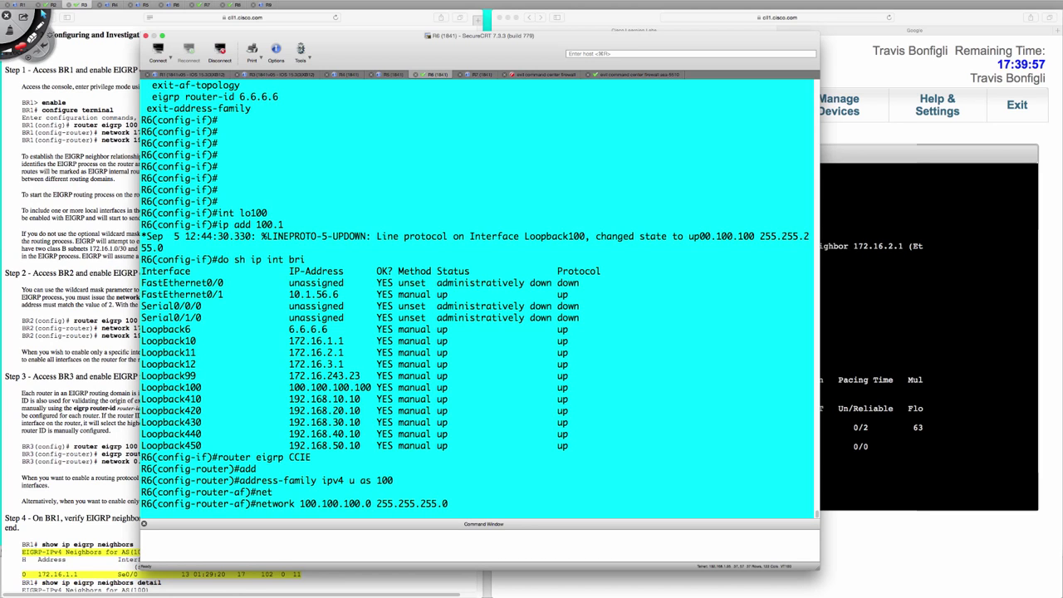
pyautogui.press('Return')
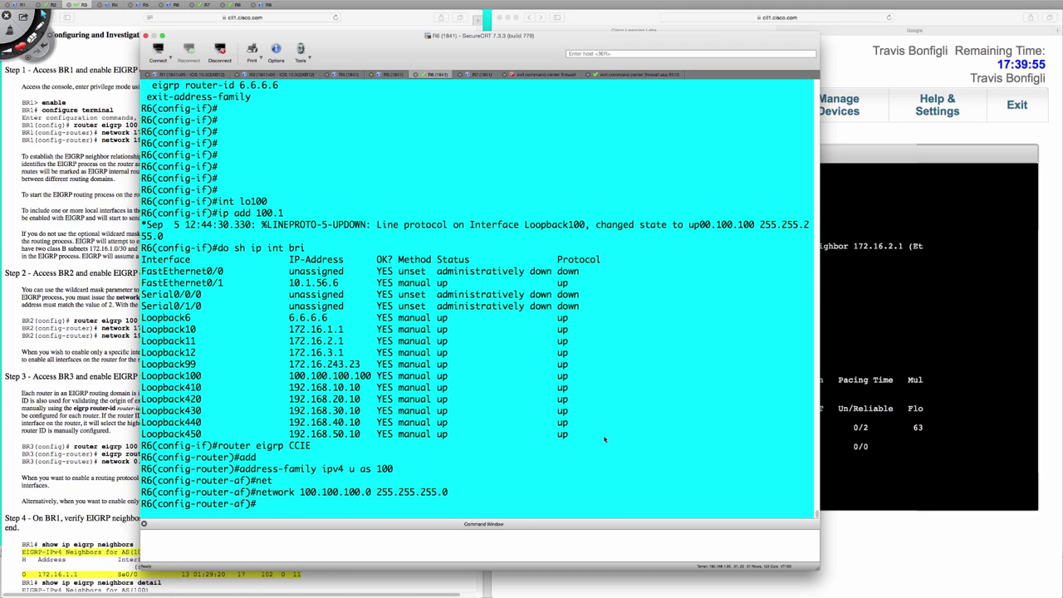
pyautogui.press('Return')
pyautogui.press('Return')
pyautogui.press('Return')
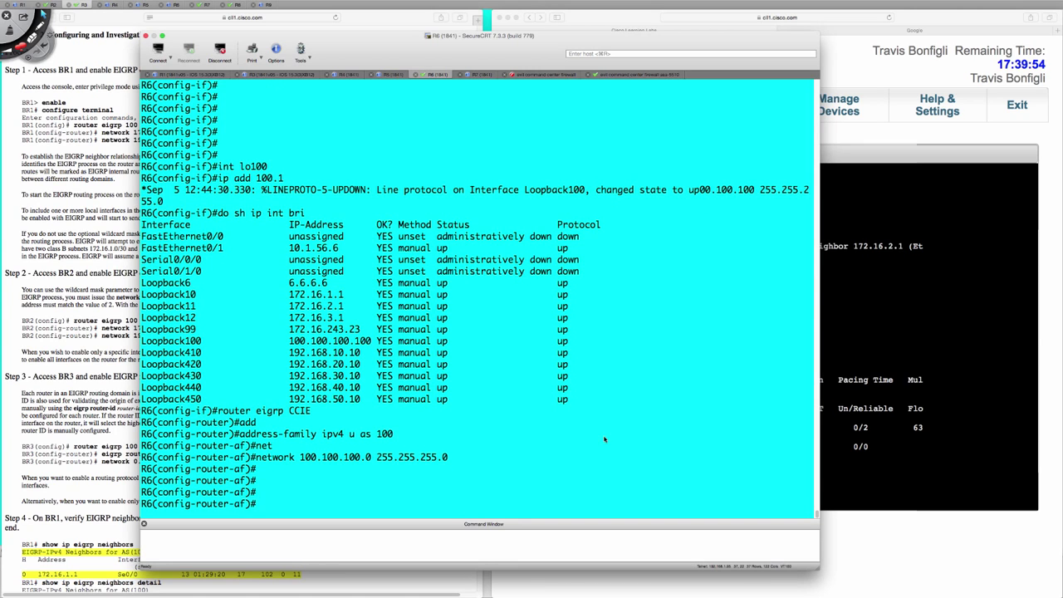
# Display the EIGRP section of R6's running configuration and highlight the network 100.100.100.0 statement
pyautogui.write('do sh run | sec eigrp')
pyautogui.press('Return')
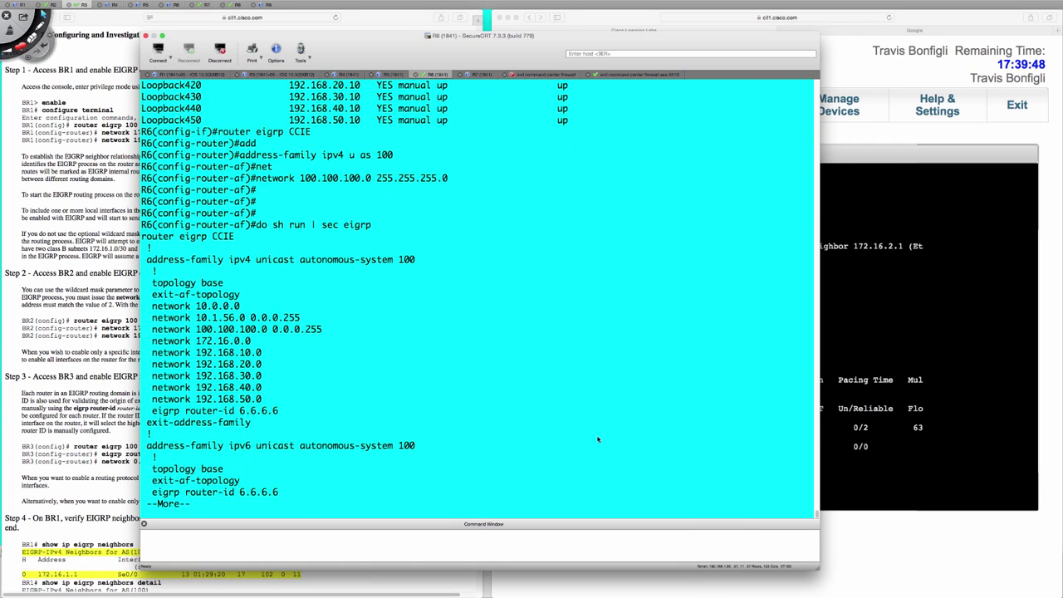
pyautogui.moveTo(153, 331); pyautogui.dragTo(325, 334)
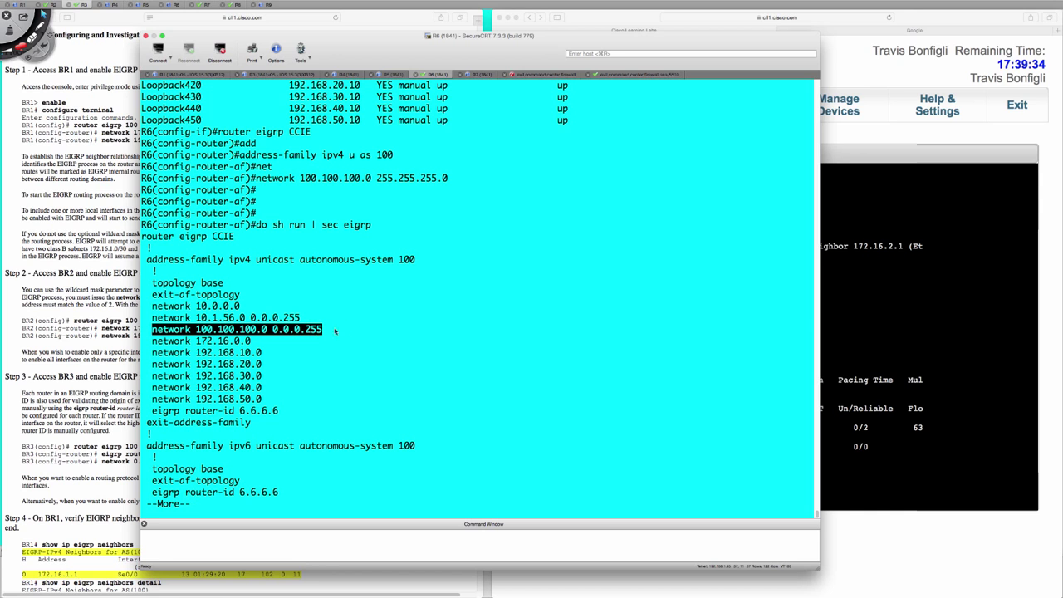
# Shift the R6 session window slightly and switch back to the lab pages in Safari
pyautogui.moveTo(540, 59); pyautogui.dragTo(562, 55)
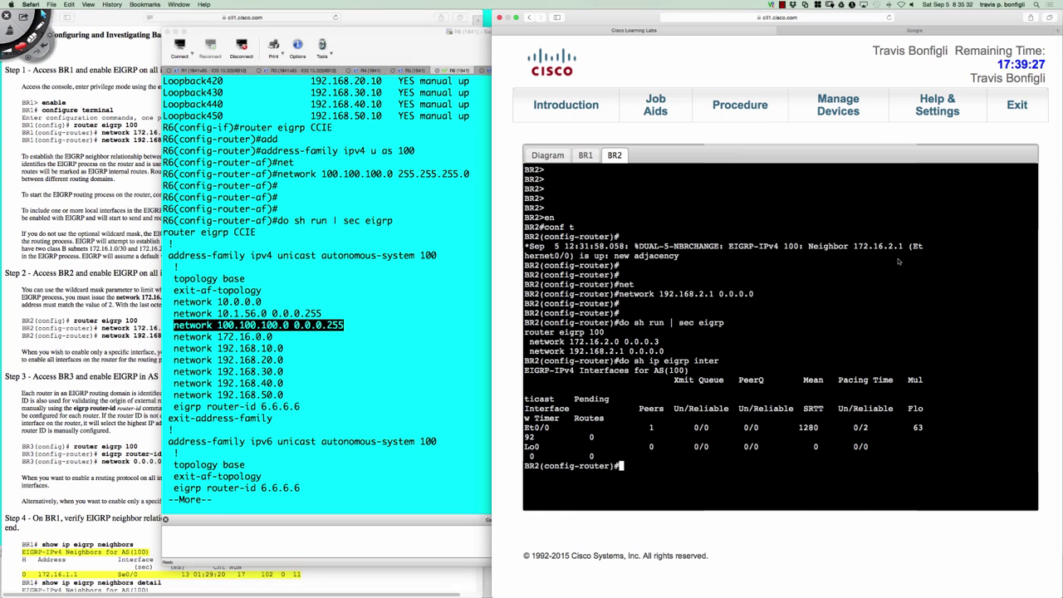
pyautogui.click(901, 262)
pyautogui.click(135, 234)
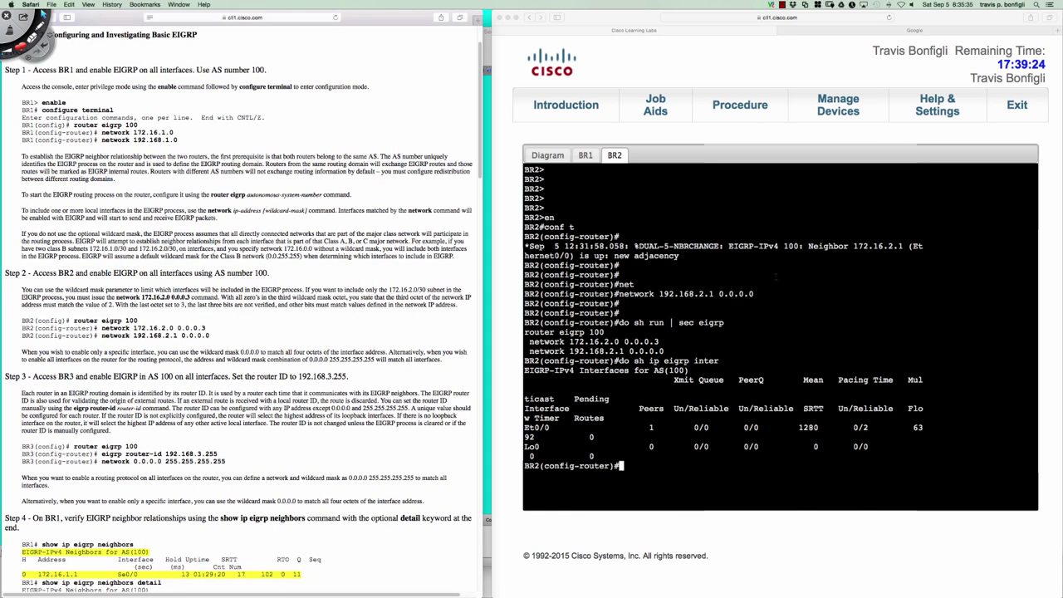
# Display the IOS version information of BR2 from its router configuration prompt
pyautogui.click(764, 277)
pyautogui.write('do sh ver')
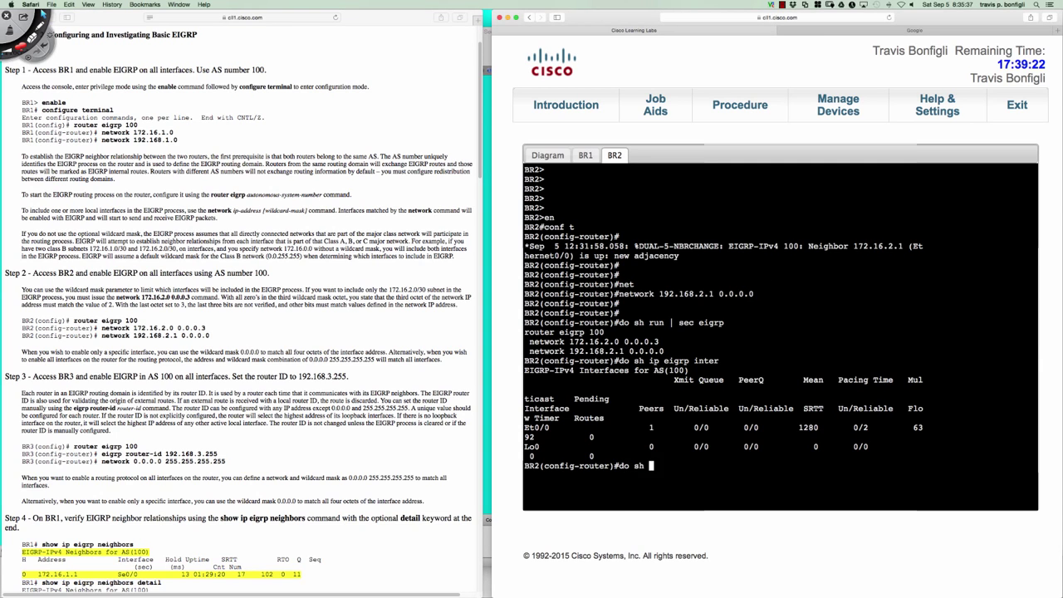
pyautogui.press('Return')
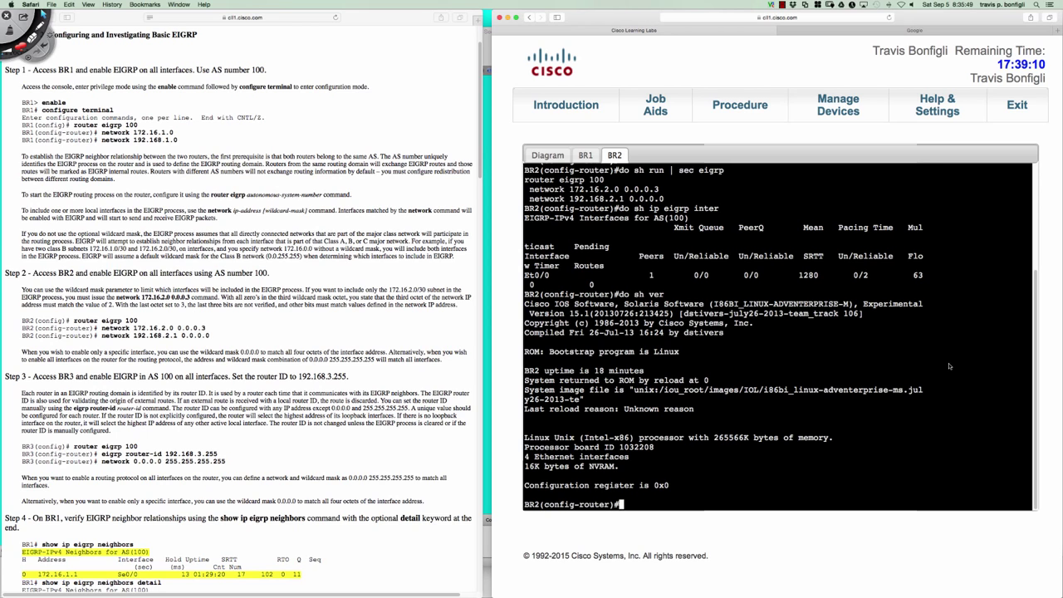
pyautogui.press('Return')
pyautogui.press('Return')
pyautogui.press('Return')
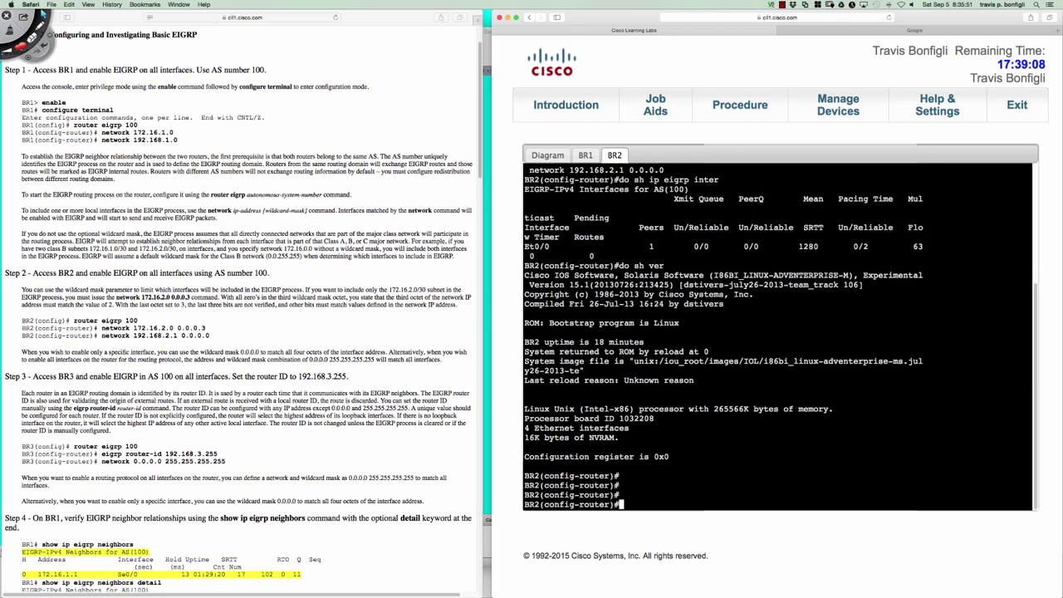
# Add a network statement for 10.11.12.0 using subnet mask 255.255.255.0 to EIGRP 100 on BR2
pyautogui.write('net')
pyautogui.press('Tab')
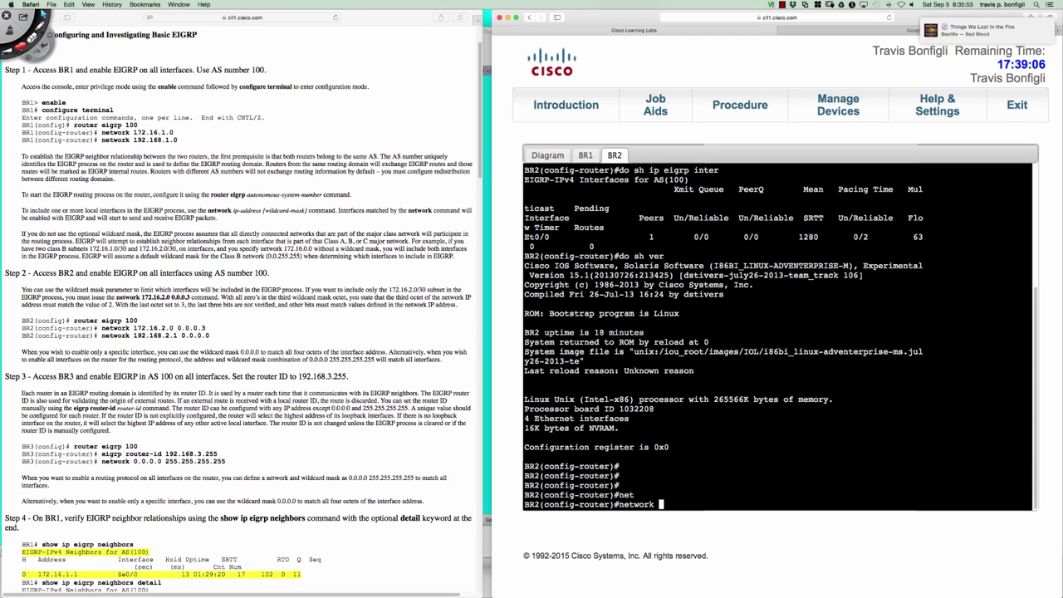
pyautogui.press('BackSpace')
pyautogui.press('BackSpace')
pyautogui.press('BackSpace')
pyautogui.press('BackSpace')
pyautogui.press('BackSpace')
pyautogui.press('BackSpace')
pyautogui.press('BackSpace')
pyautogui.press('BackSpace')
pyautogui.write('net')
pyautogui.press('Tab')
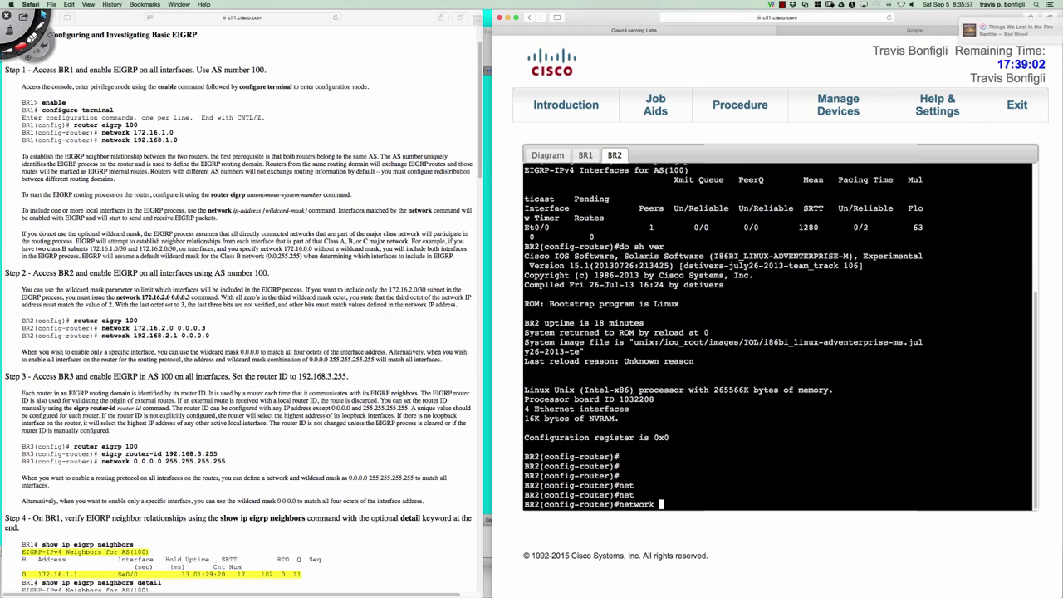
pyautogui.write('10.')
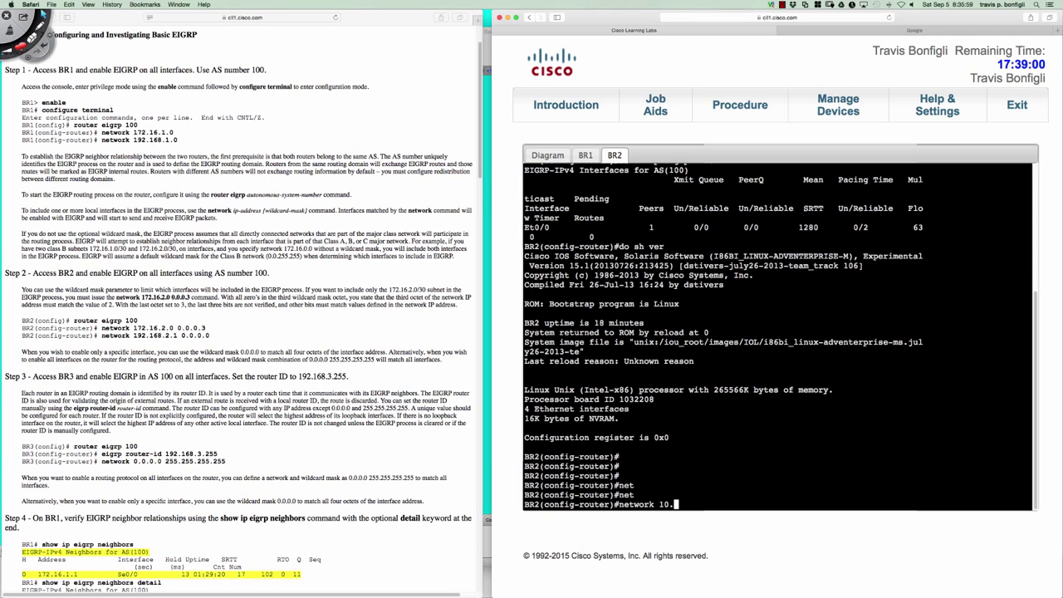
pyautogui.write('11.12.0 255.255.25')
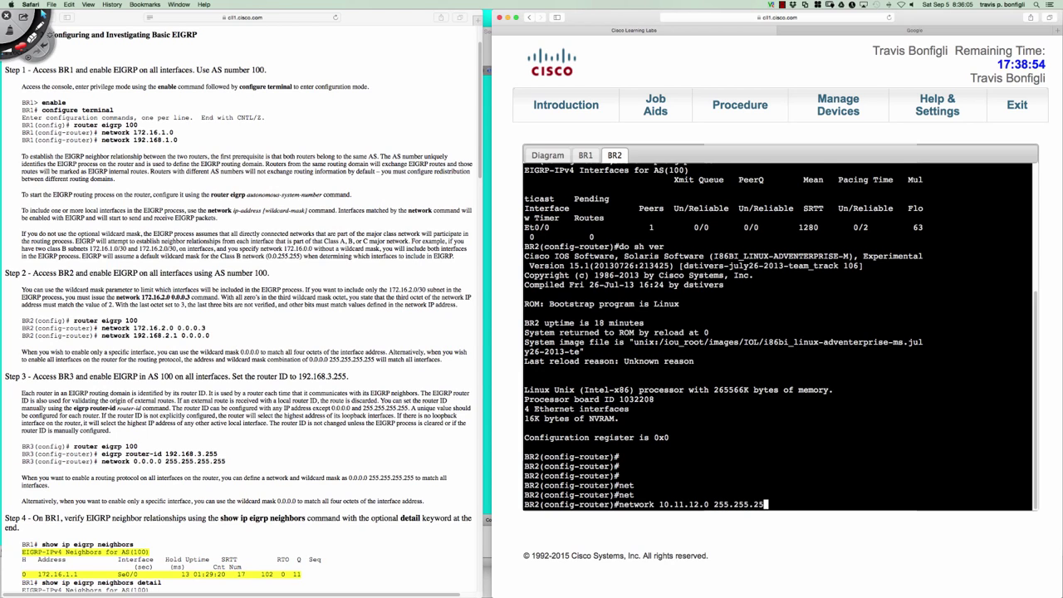
pyautogui.write('5.0')
pyautogui.press('Return')
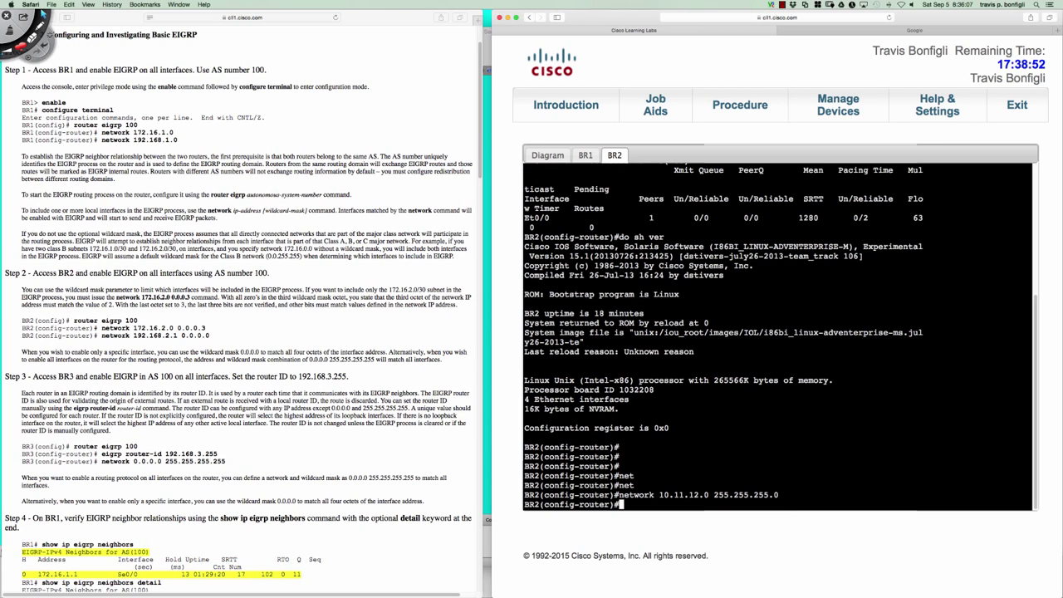
# Display the EIGRP section of BR2's running configuration and highlight the network 10.11.12.0 statement
pyautogui.press('Return')
pyautogui.press('Return')
pyautogui.write('do sh ru')
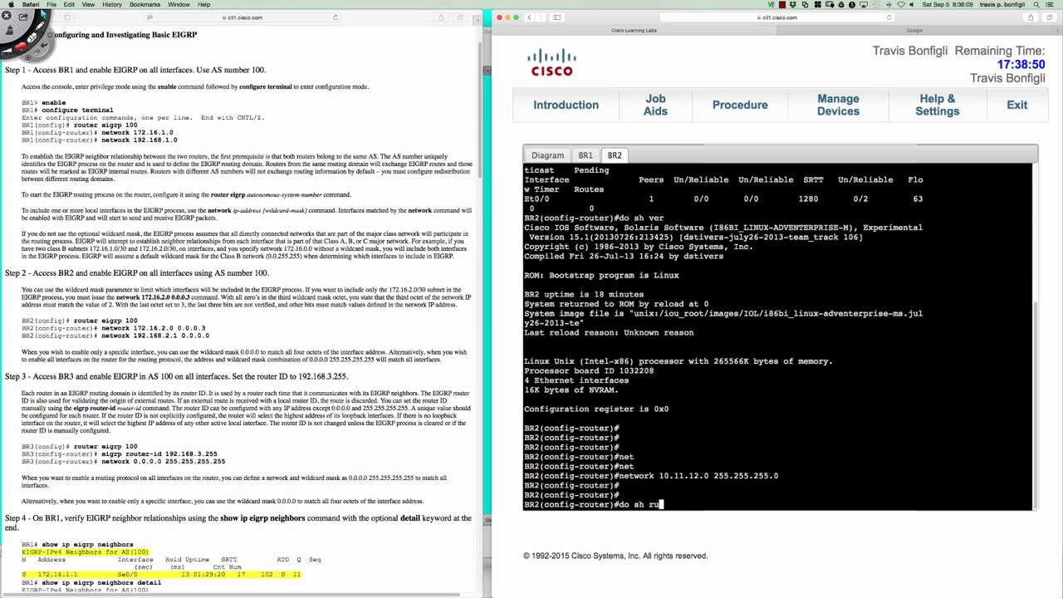
pyautogui.write('n | sec eigrp')
pyautogui.press('Return')
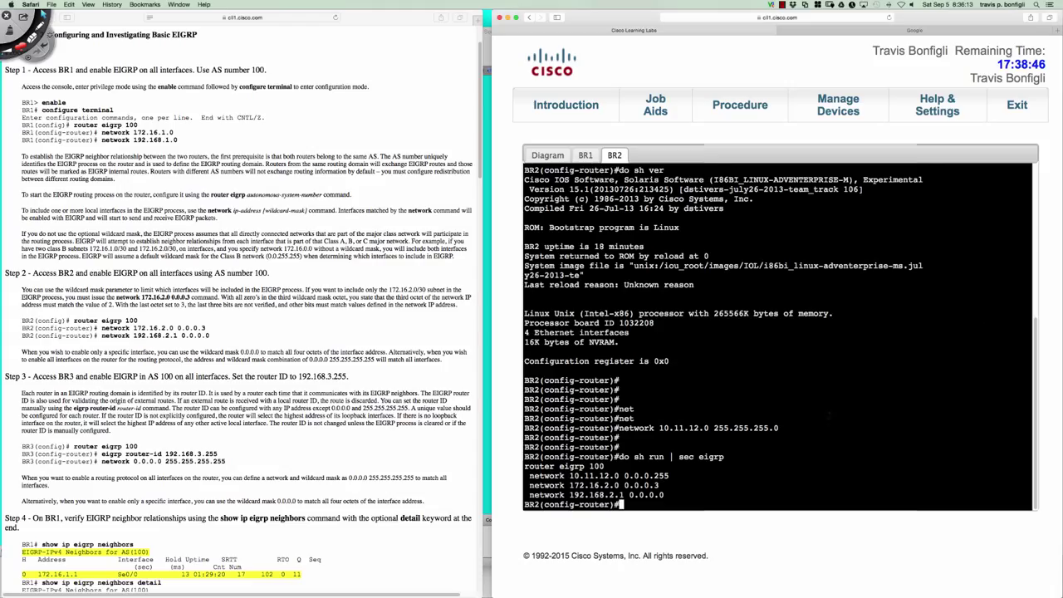
pyautogui.moveTo(529, 476); pyautogui.dragTo(668, 476)
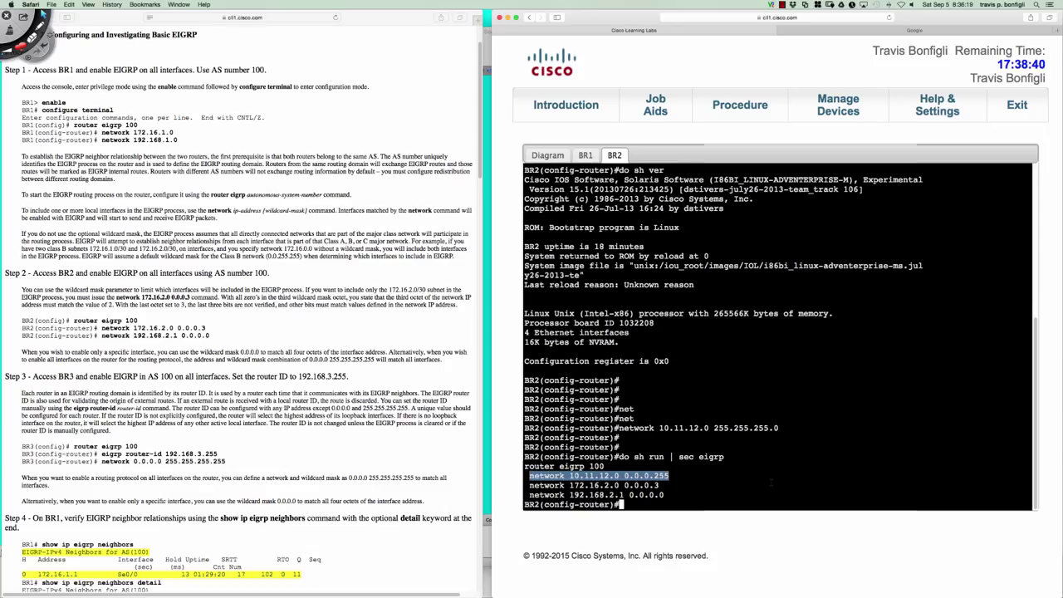
pyautogui.press('super+c')
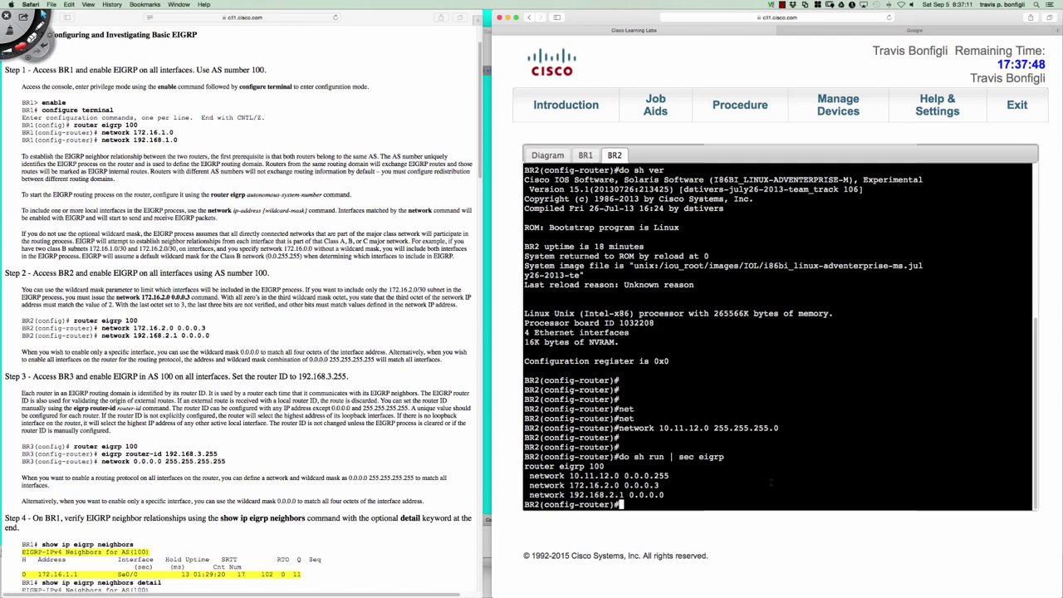
# List BR2's EIGRP interfaces again with the new network statement in place
pyautogui.write('do sh run')
pyautogui.press('BackSpace')
pyautogui.press('BackSpace')
pyautogui.press('BackSpace')
pyautogui.press('BackSpace')
pyautogui.write('ip eigrp inter')
pyautogui.press('Return')
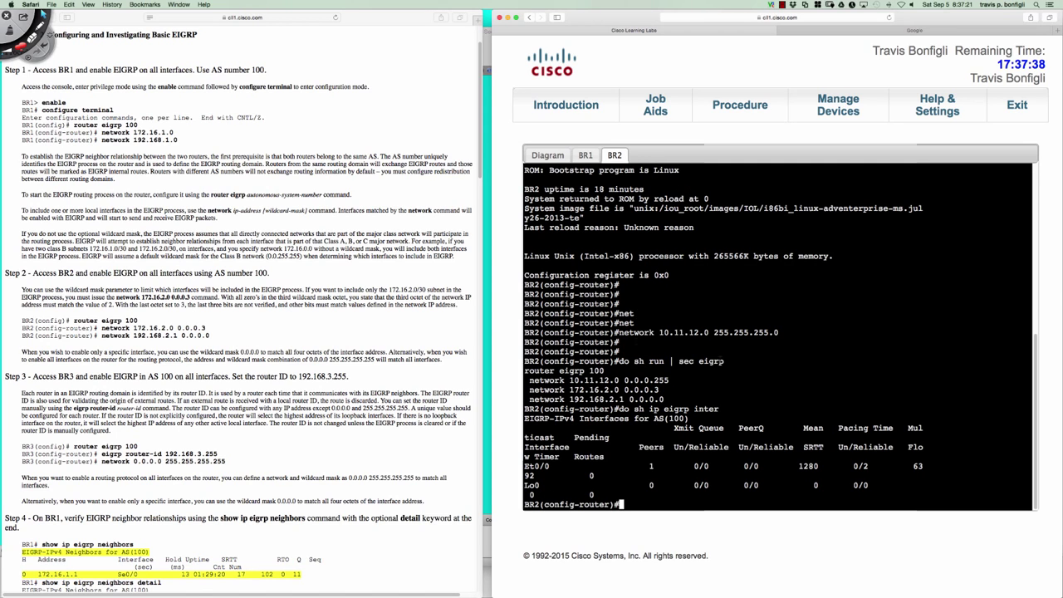
# Go to Step 3 of the lab instructions, open the BR3 console from the topology diagram and enter global configuration mode
pyautogui.scroll(-2, 283, 348)
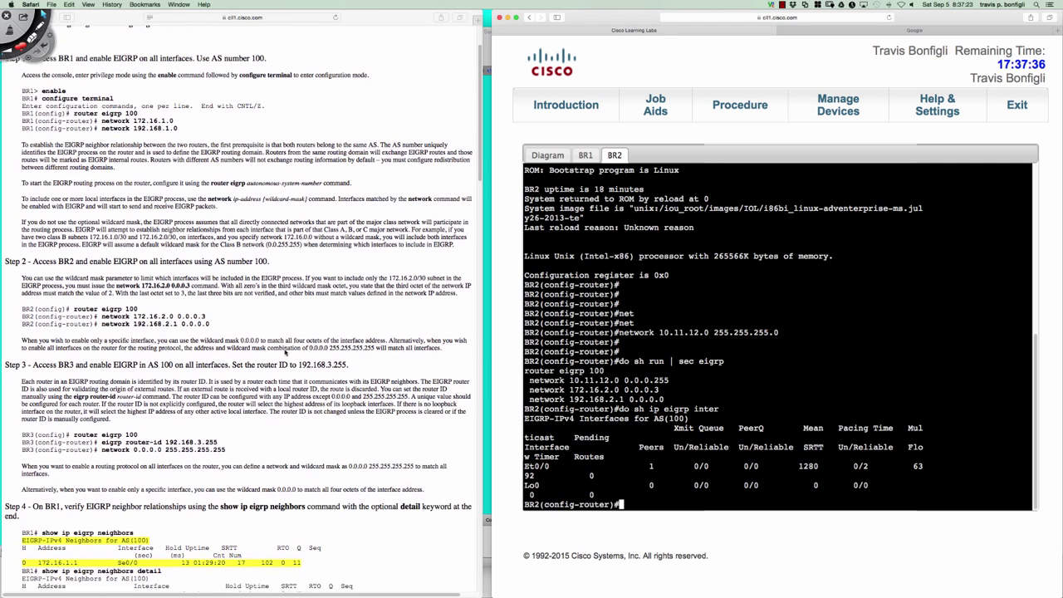
pyautogui.scroll(-5, 285, 352)
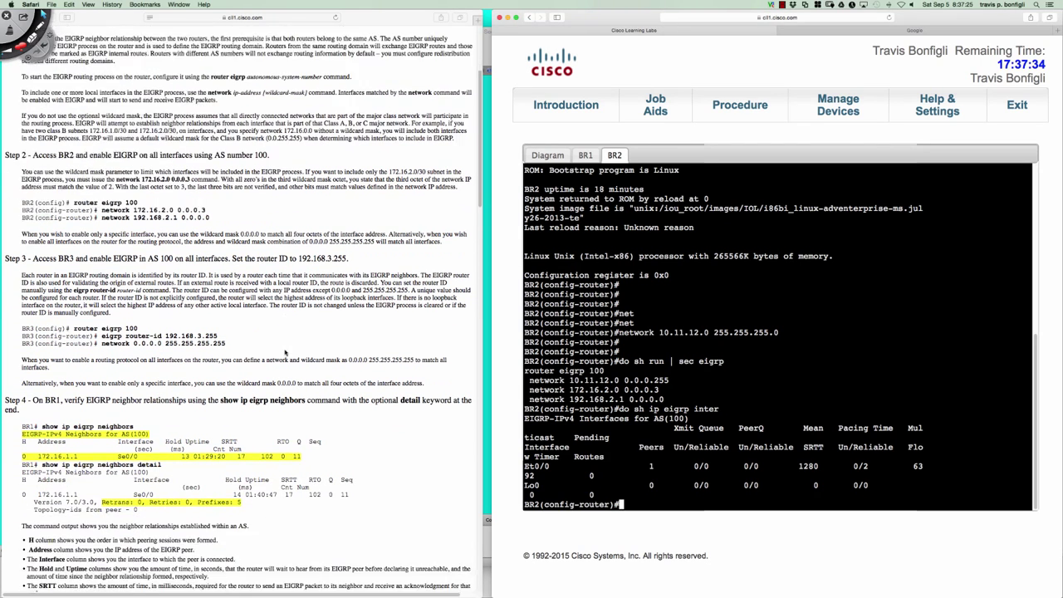
pyautogui.scroll(-5, 285, 353)
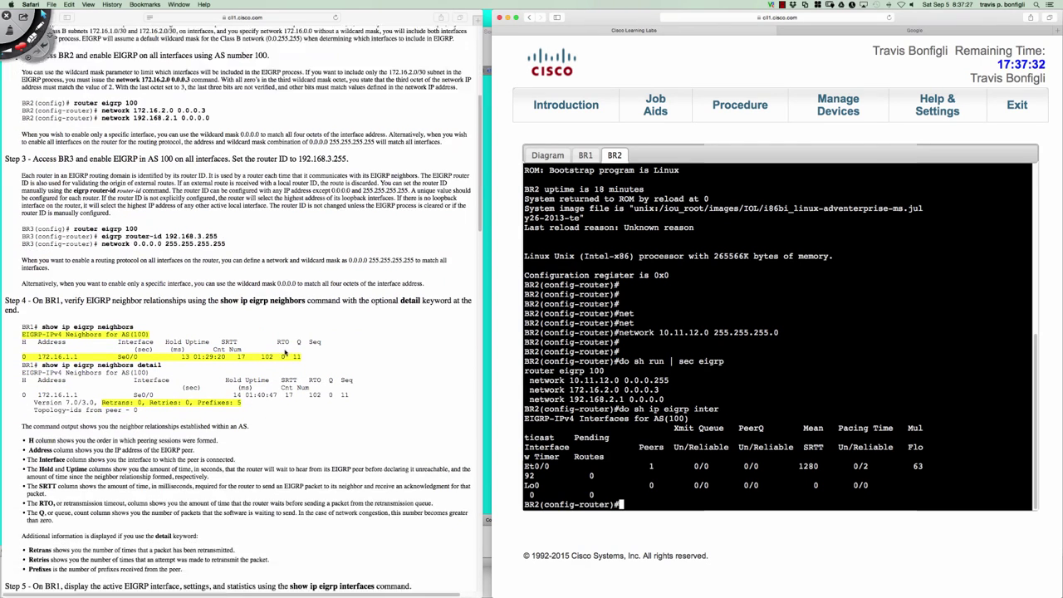
pyautogui.scroll(-4, 285, 353)
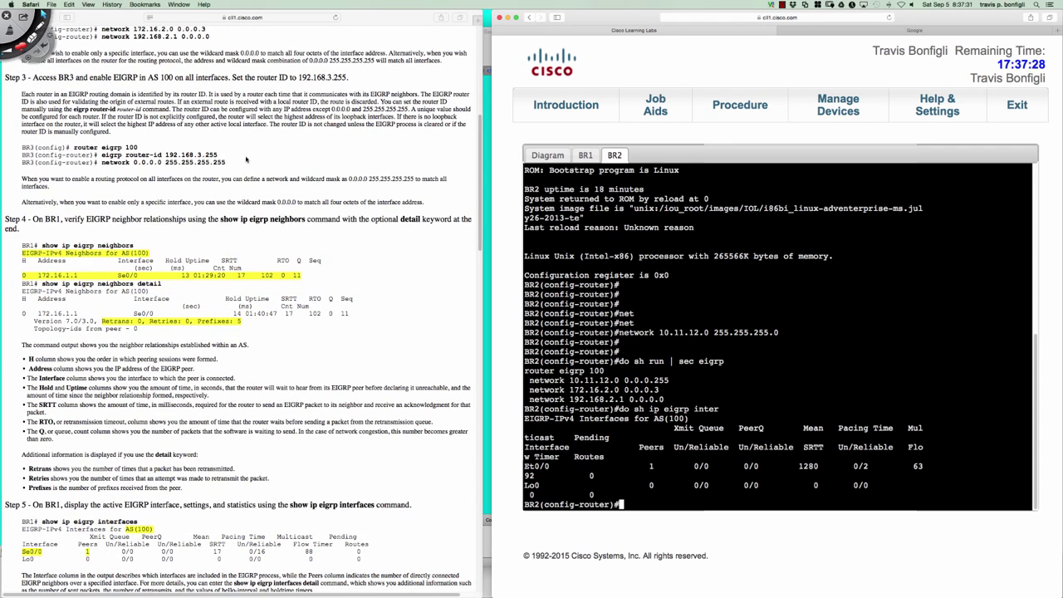
pyautogui.scroll(1, 246, 159)
pyautogui.click(547, 155)
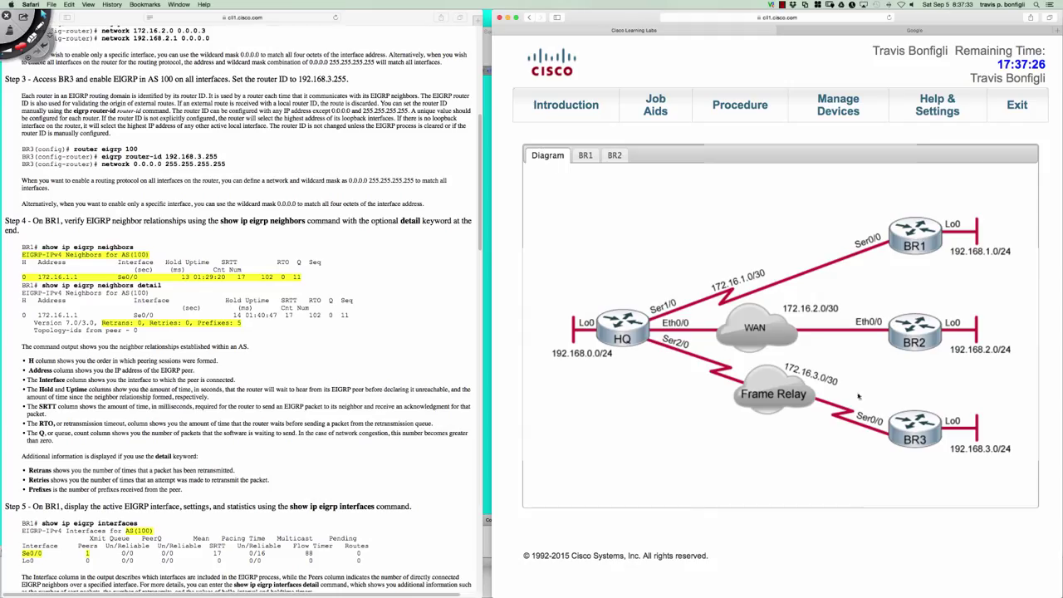
pyautogui.click(910, 428)
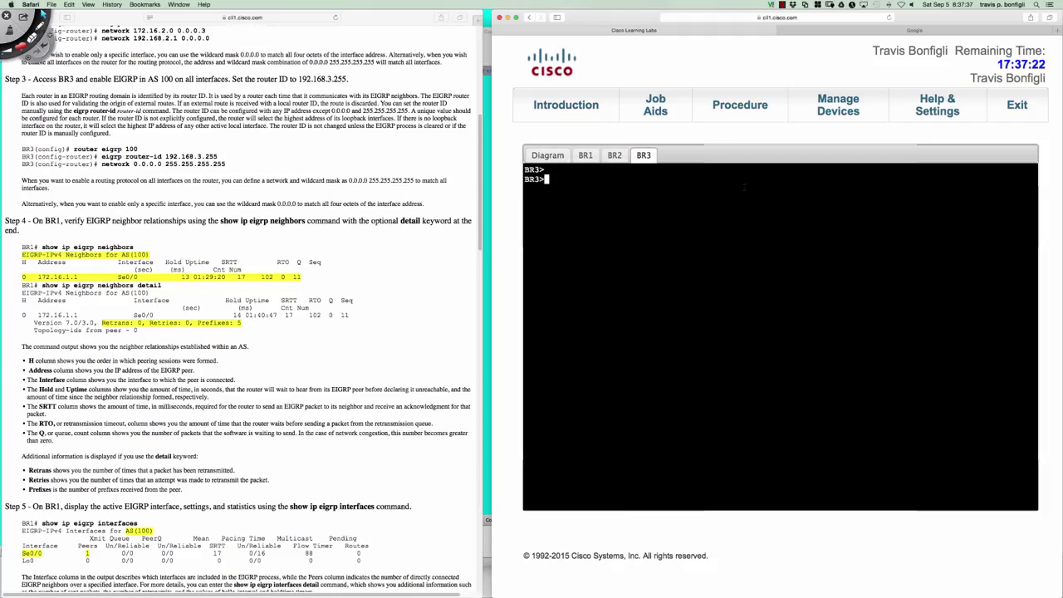
pyautogui.write('en')
pyautogui.press('Return')
pyautogui.write('conf t')
pyautogui.press('Return')
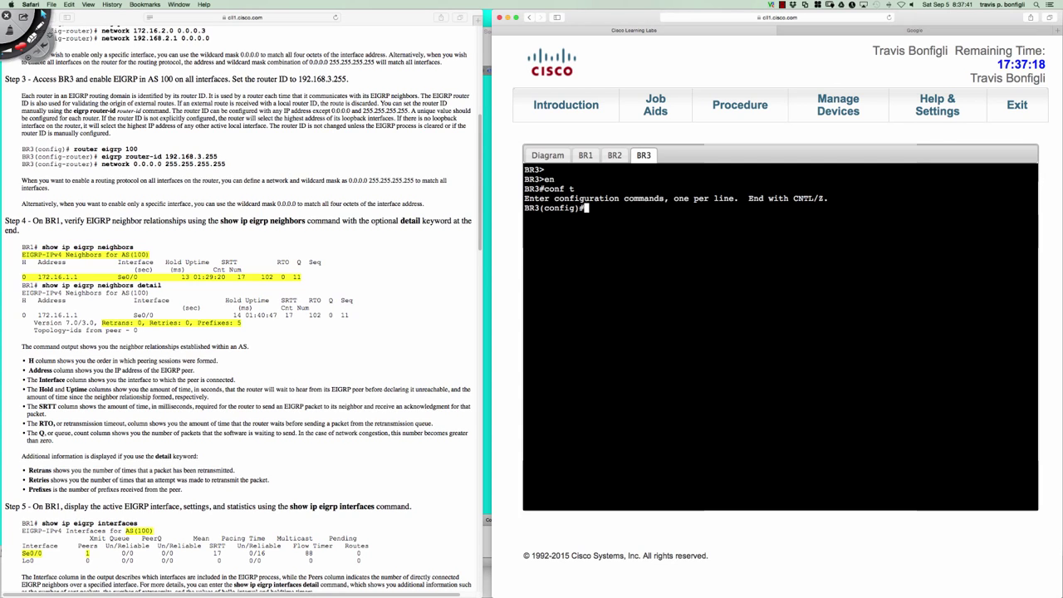
# Enter EIGRP configuration for AS 100 on BR3 and begin the eigrp router-id command without an address
pyautogui.write('router eigrp 100')
pyautogui.press('Return')
pyautogui.write('eig')
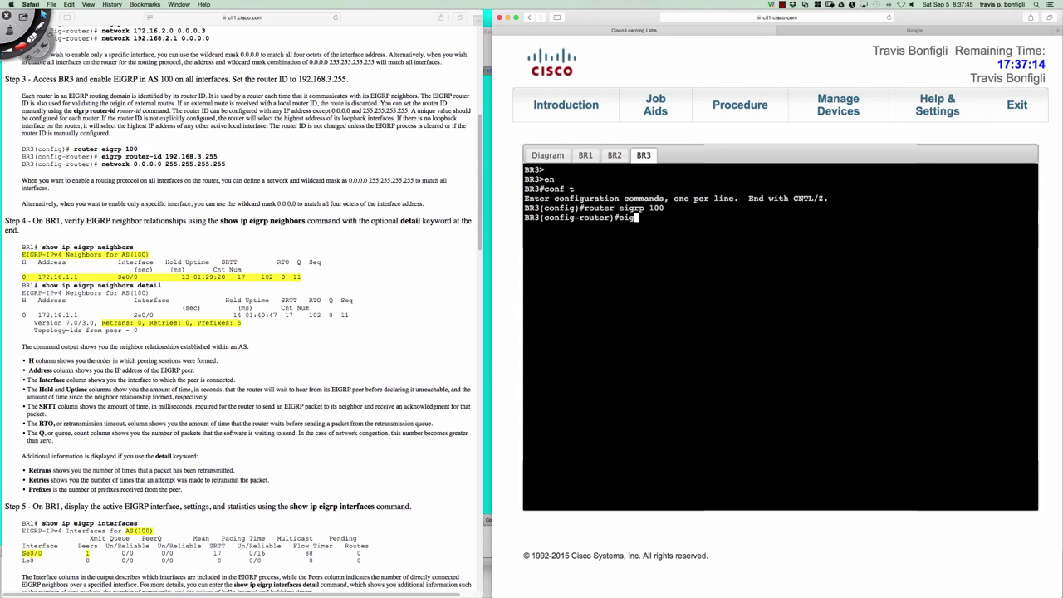
pyautogui.press('Tab')
pyautogui.write('rout')
pyautogui.press('Tab')
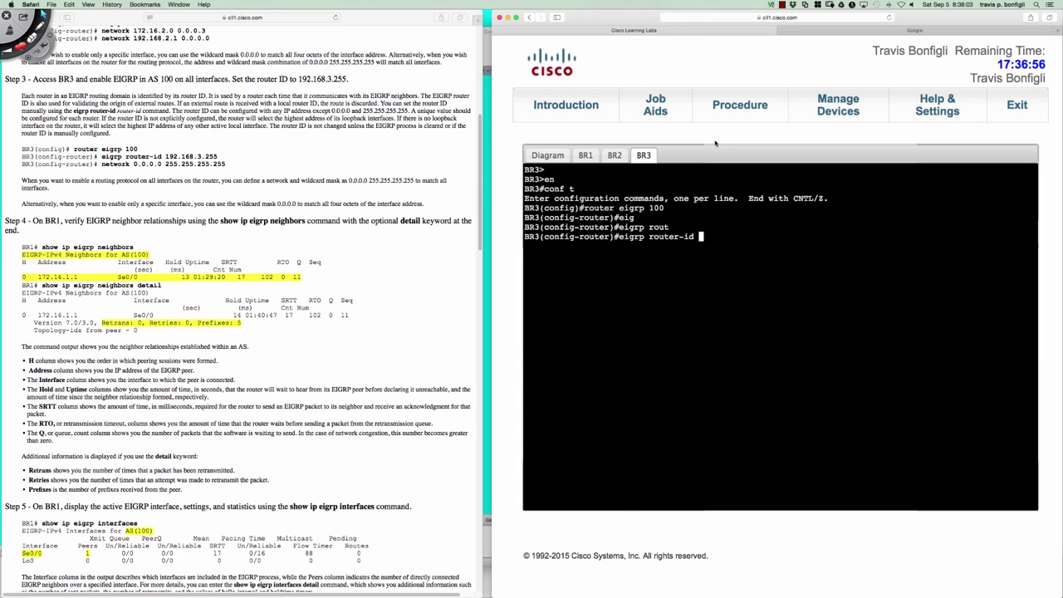
# Display the full IP routing protocol details on BR2 and highlight its router ID line
pyautogui.click(615, 155)
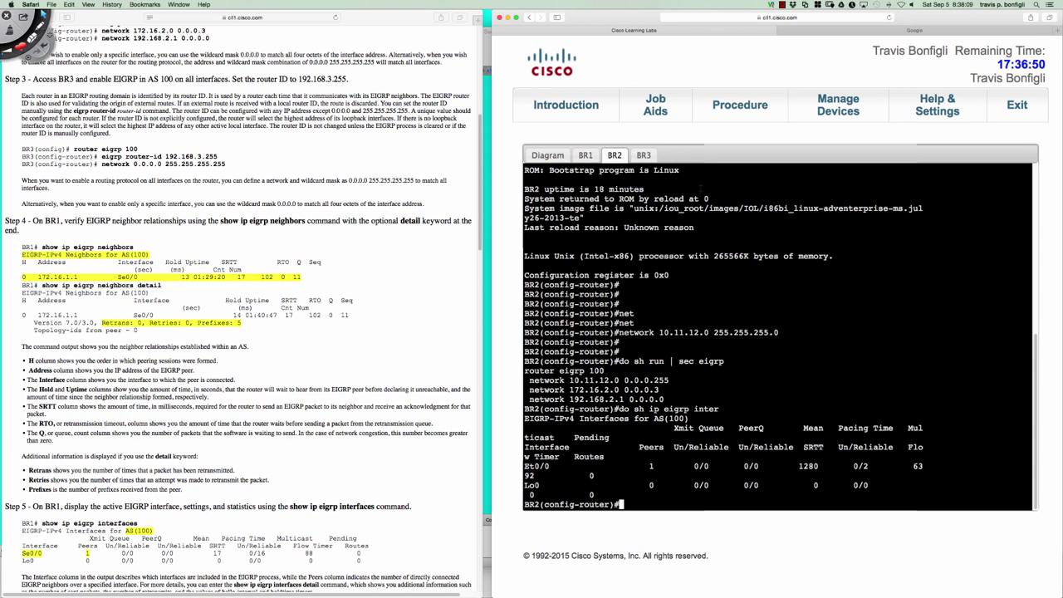
pyautogui.write('do sh ip proto')
pyautogui.press('Return')
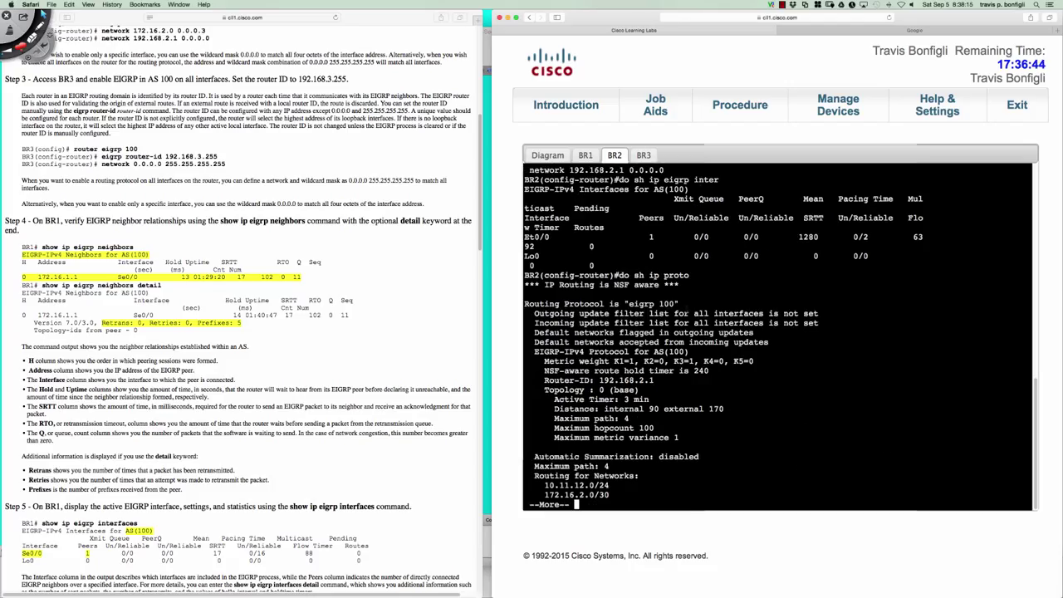
pyautogui.press('space')
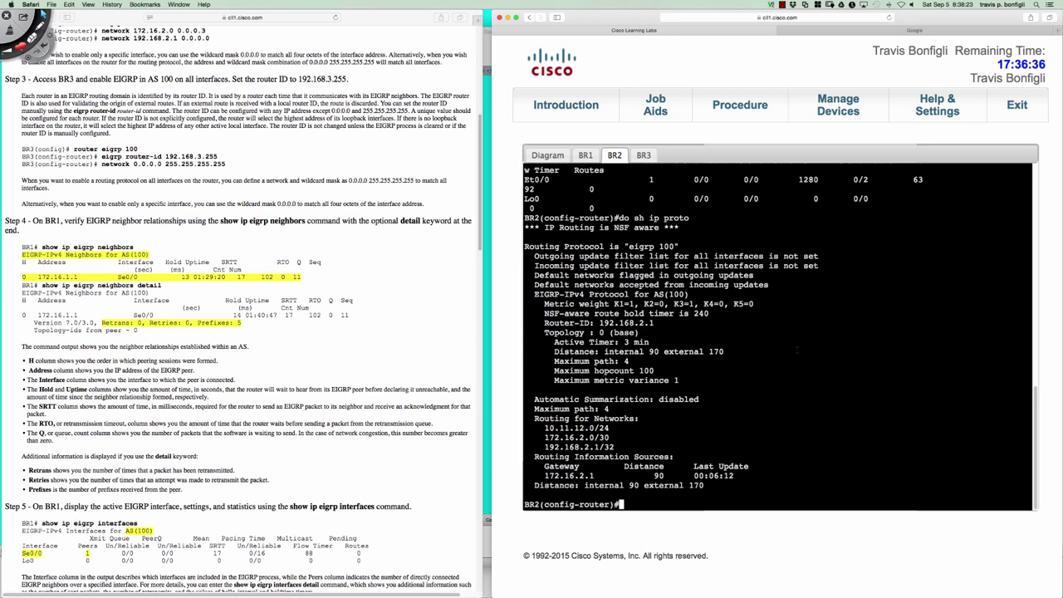
pyautogui.moveTo(544, 323); pyautogui.dragTo(654, 323)
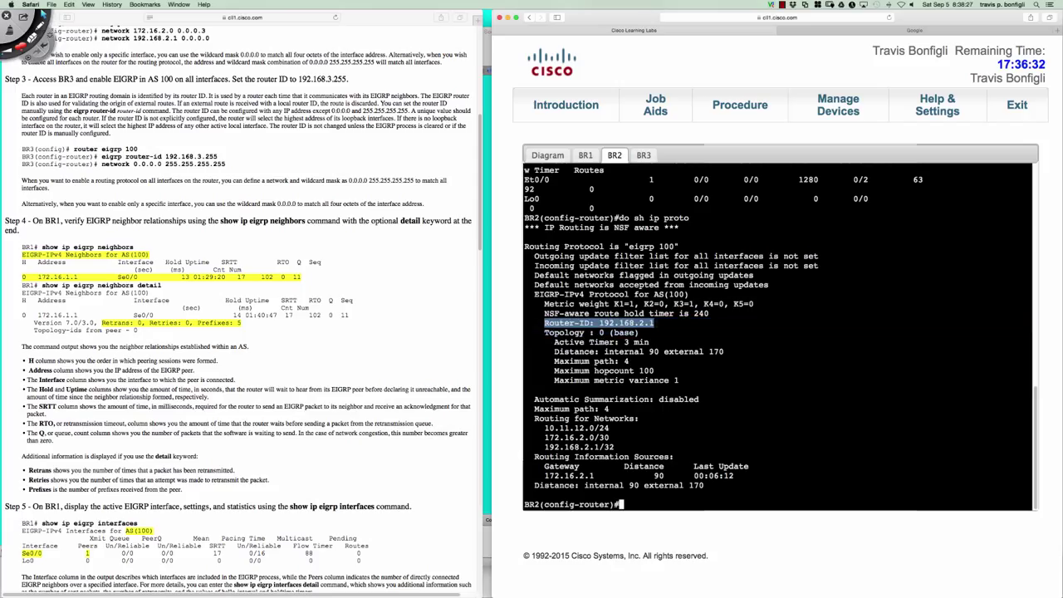
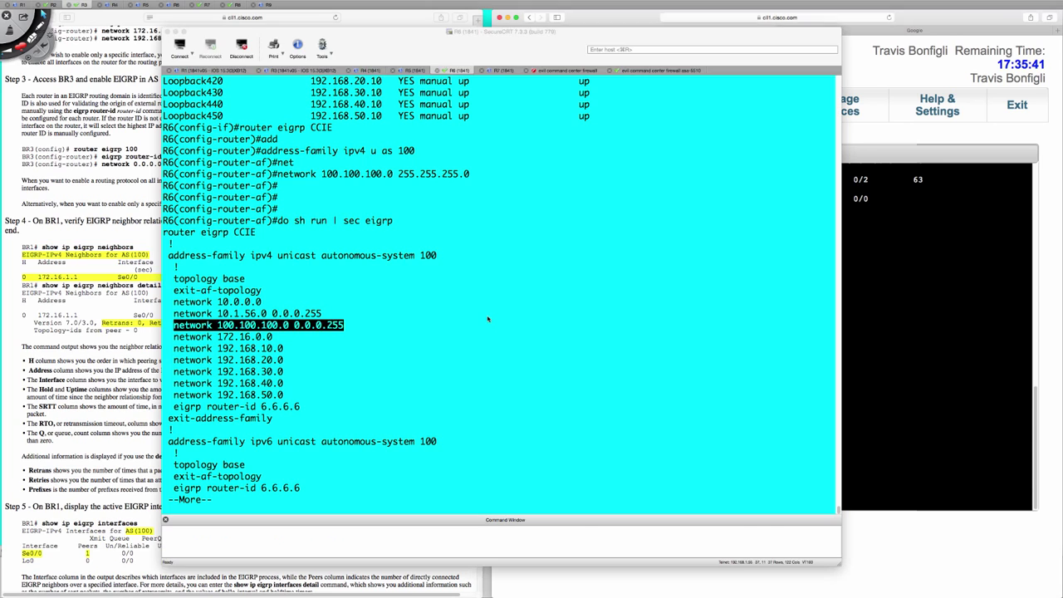
# In SecureCRT, display R6's brief IP interface list, highlighting the loopback interfaces and the IP address of Loopback450
pyautogui.click(488, 318)
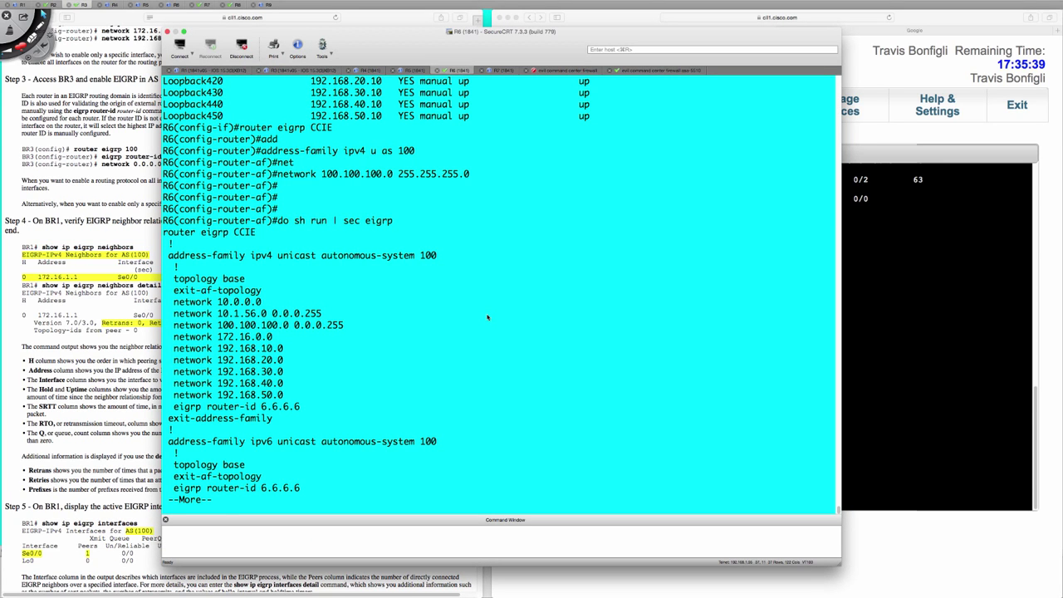
pyautogui.write('qdo sh ip int bri')
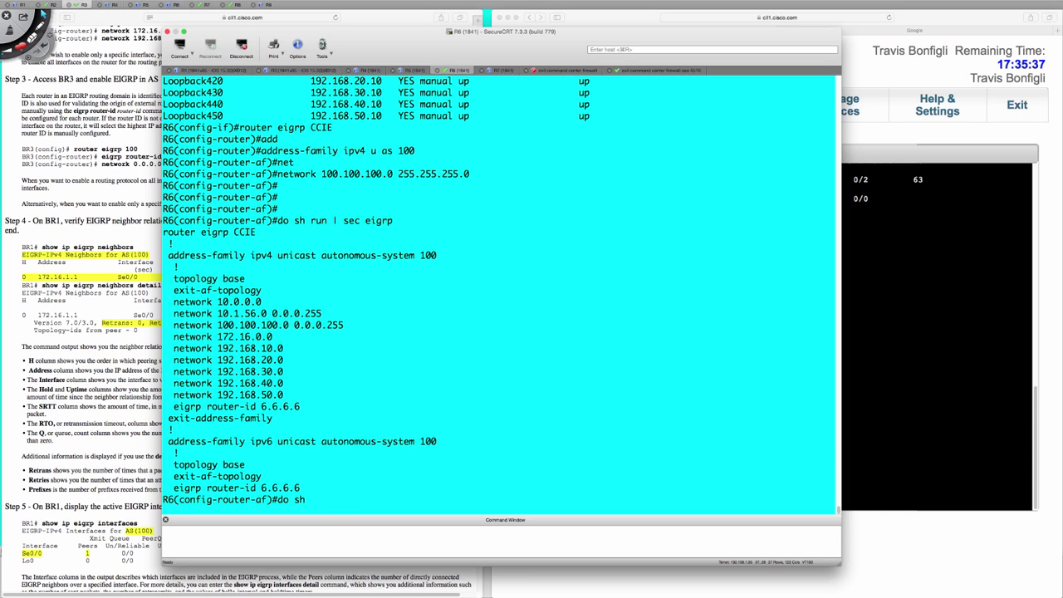
pyautogui.press('Return')
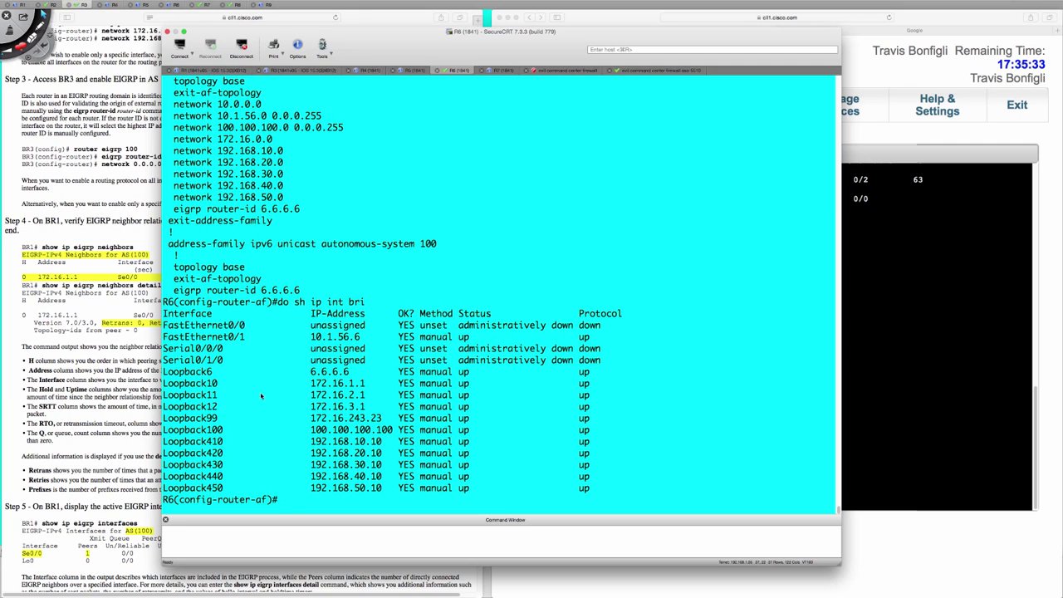
pyautogui.moveTo(163, 371); pyautogui.dragTo(638, 489)
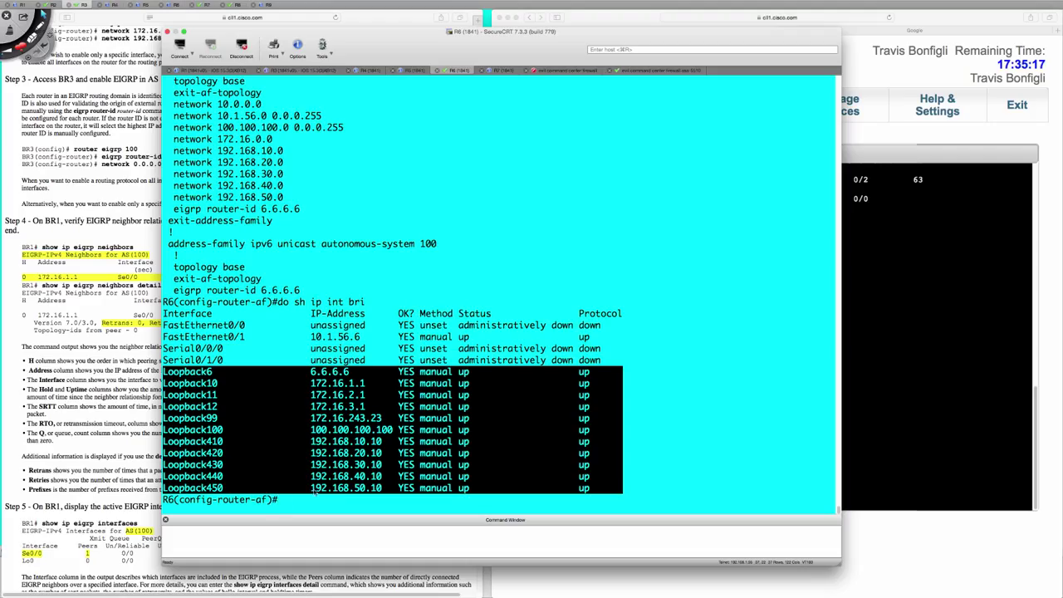
pyautogui.click(376, 491)
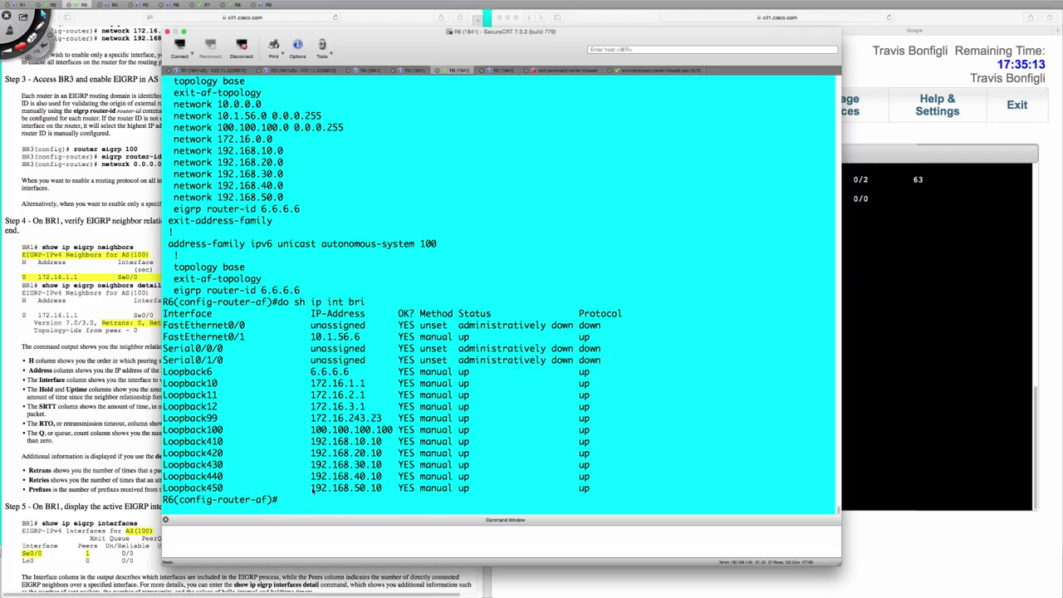
pyautogui.moveTo(225, 490); pyautogui.dragTo(207, 491)
pyautogui.moveTo(312, 492); pyautogui.dragTo(382, 489)
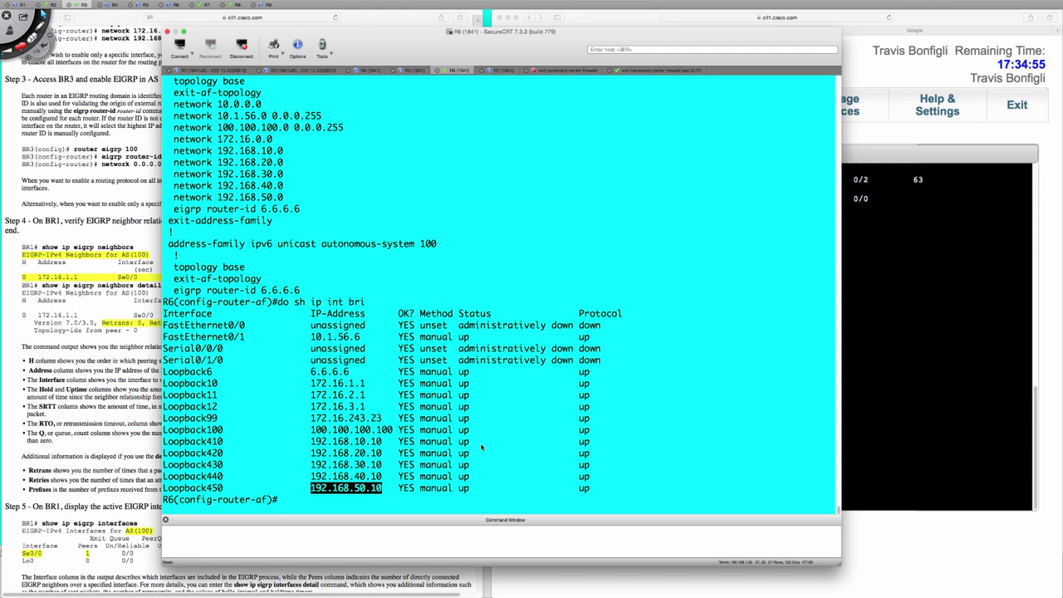
# Display R6's IP routing protocol details, highlight the router ID line and compare it with the earlier EIGRP configuration output
pyautogui.write('do sh ip proto')
pyautogui.press('Return')
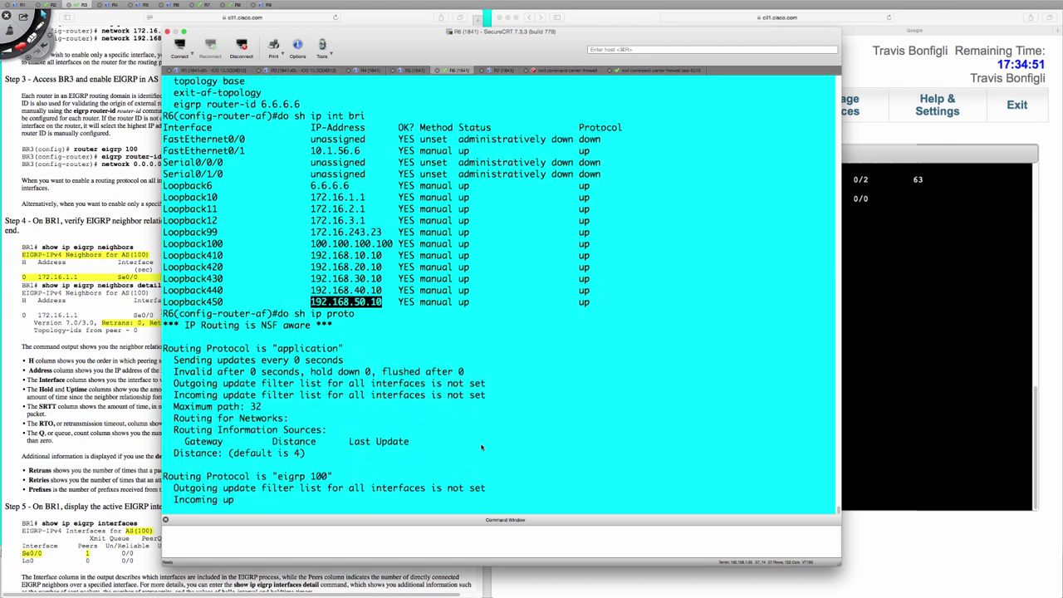
pyautogui.press('space')
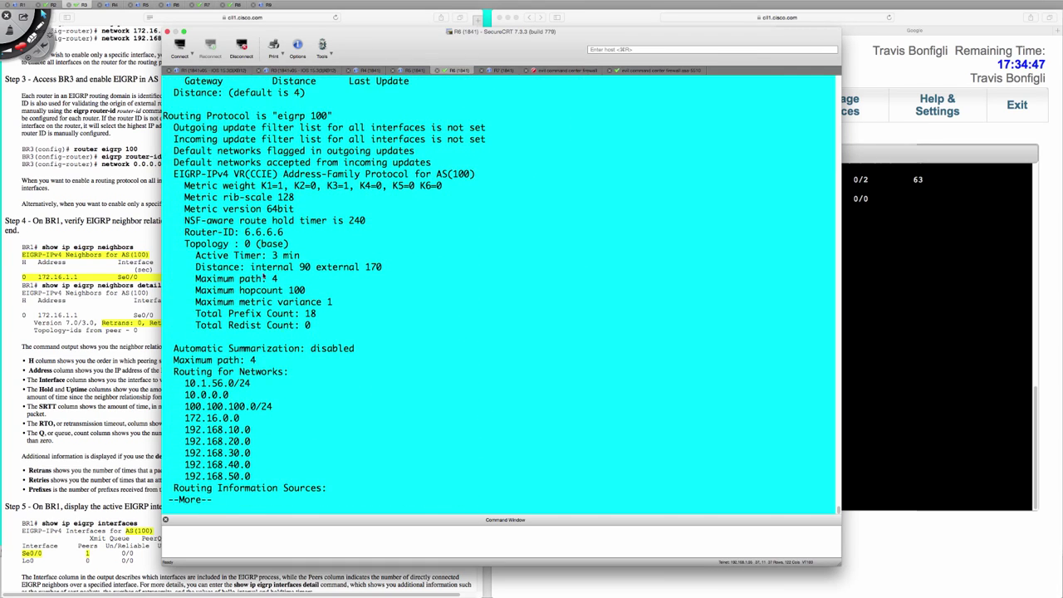
pyautogui.scroll(2, 286, 314)
pyautogui.scroll(2, 285, 314)
pyautogui.moveTo(284, 349); pyautogui.dragTo(185, 349)
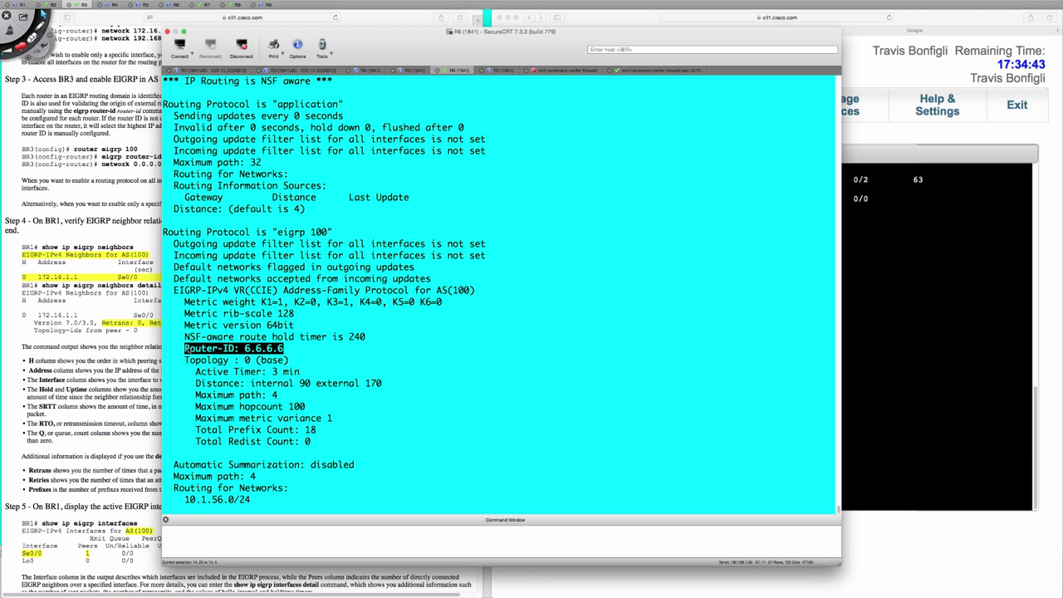
pyautogui.scroll(5, 349, 363)
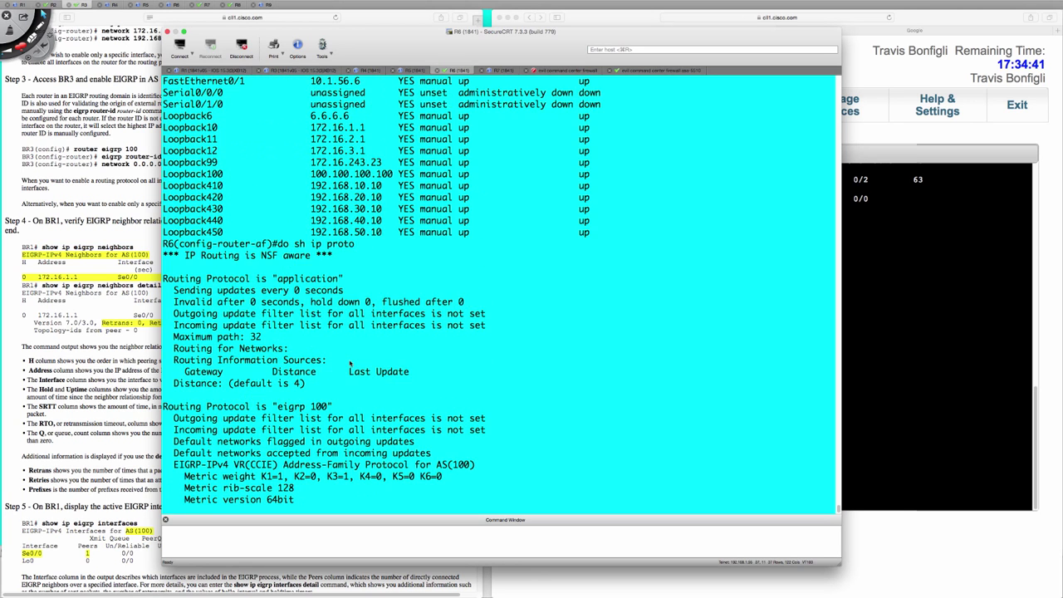
pyautogui.scroll(10, 349, 363)
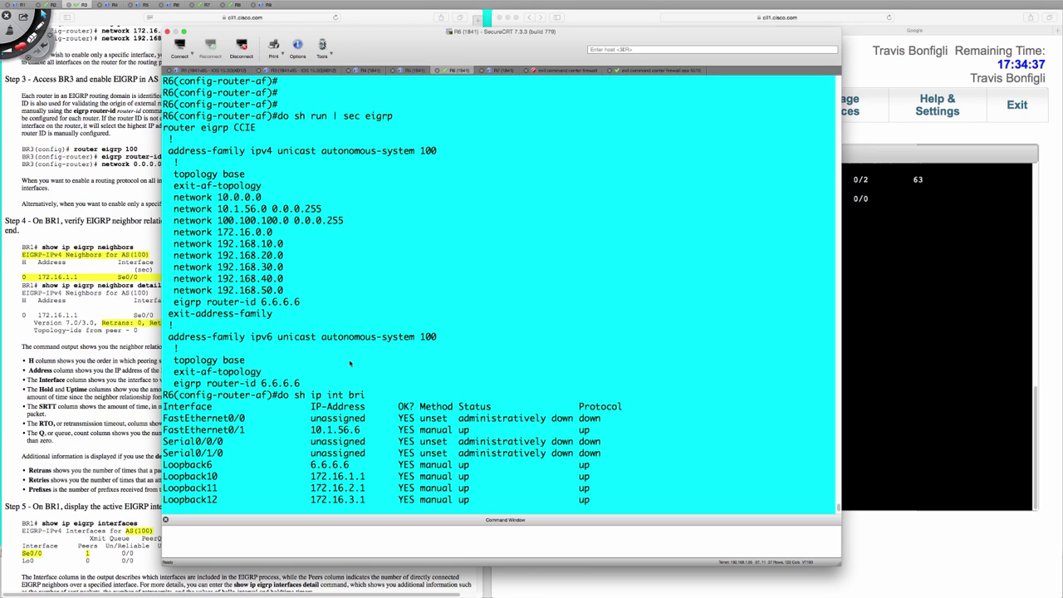
pyautogui.scroll(-15, 349, 363)
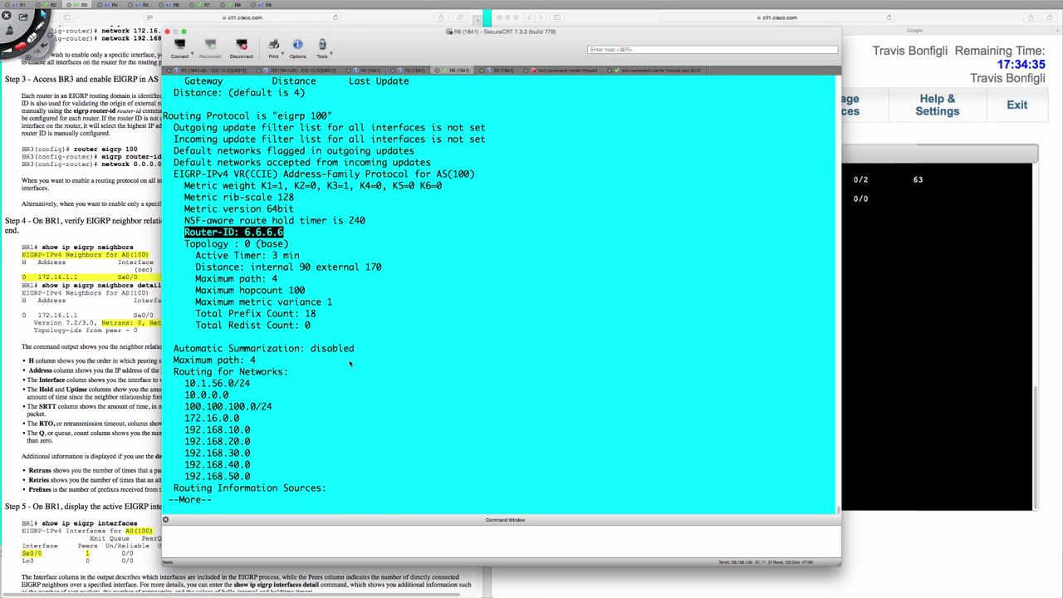
# Leave the protocol output and clear the IP EIGRP neighbors on R6, waiting for the adjacency to re-form
pyautogui.write('qdo clea')
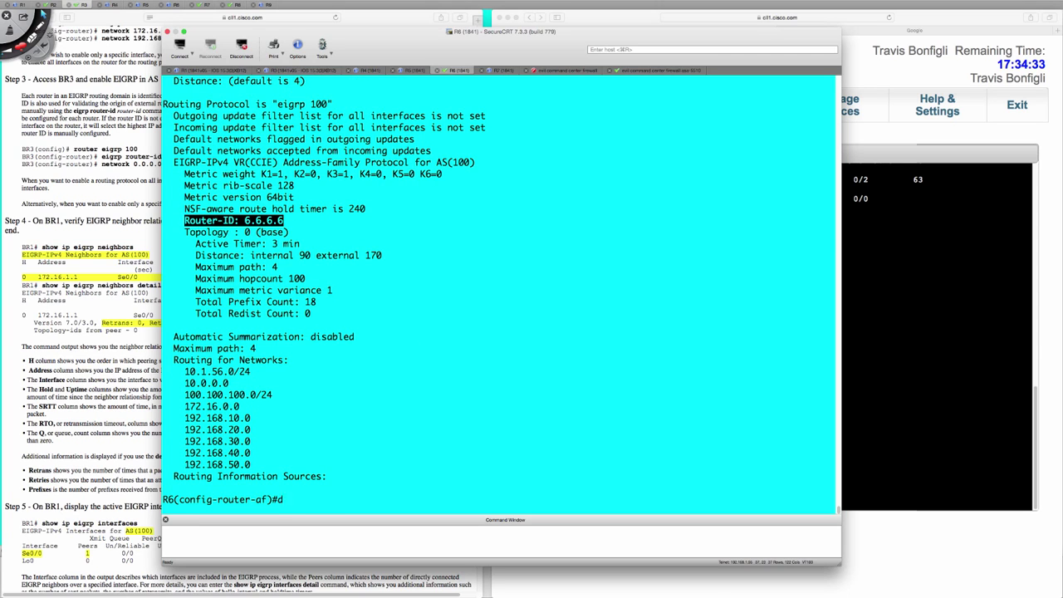
pyautogui.write('r ip eigrp neigh')
pyautogui.press('Return')
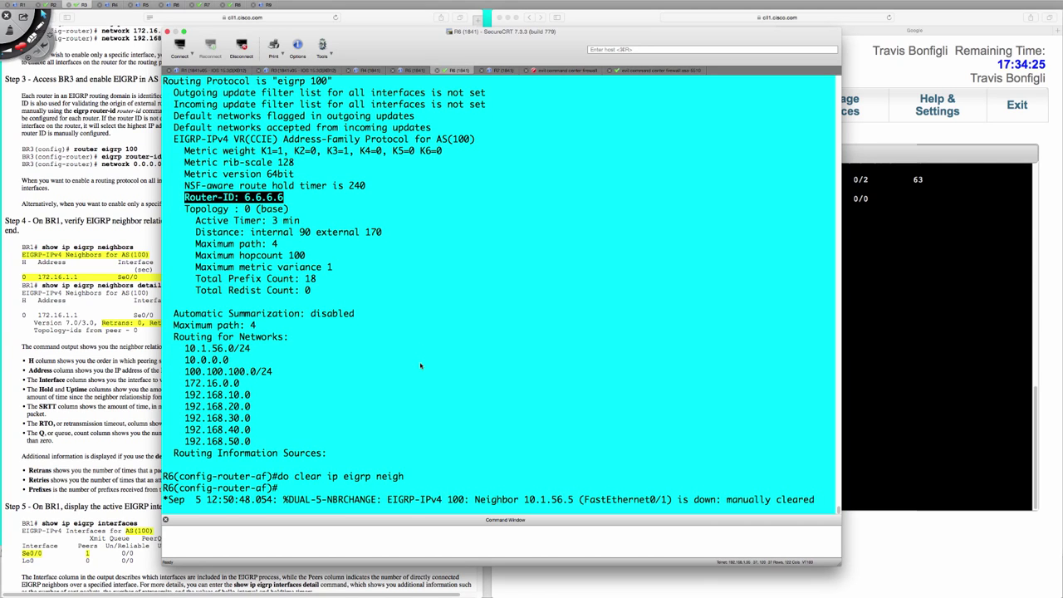
pyautogui.press('Return')
pyautogui.press('Return')
pyautogui.press('Return')
pyautogui.press('Return')
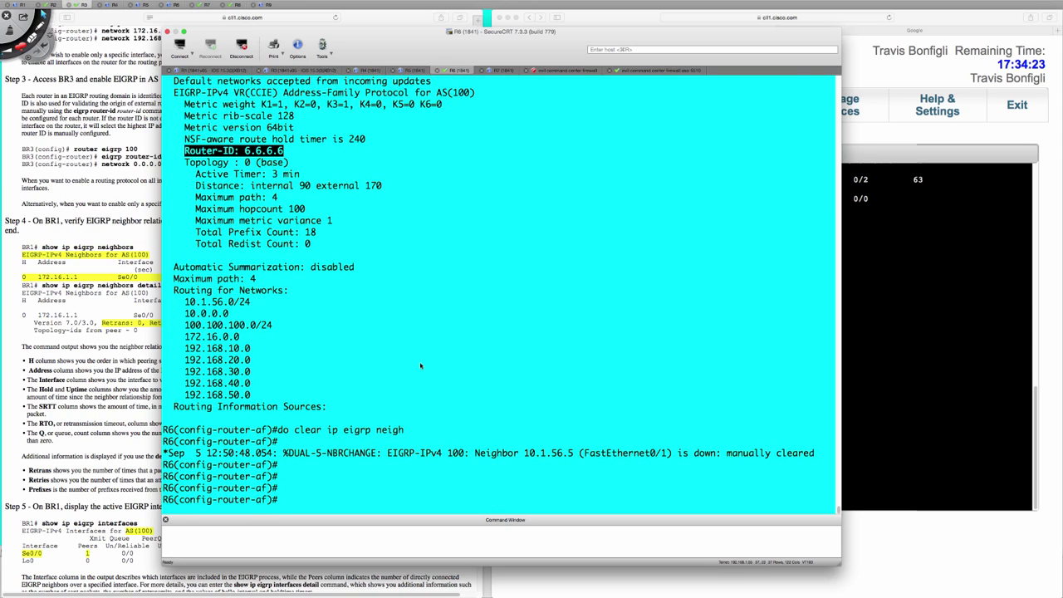
pyautogui.press('Return')
pyautogui.press('Return')
pyautogui.press('Return')
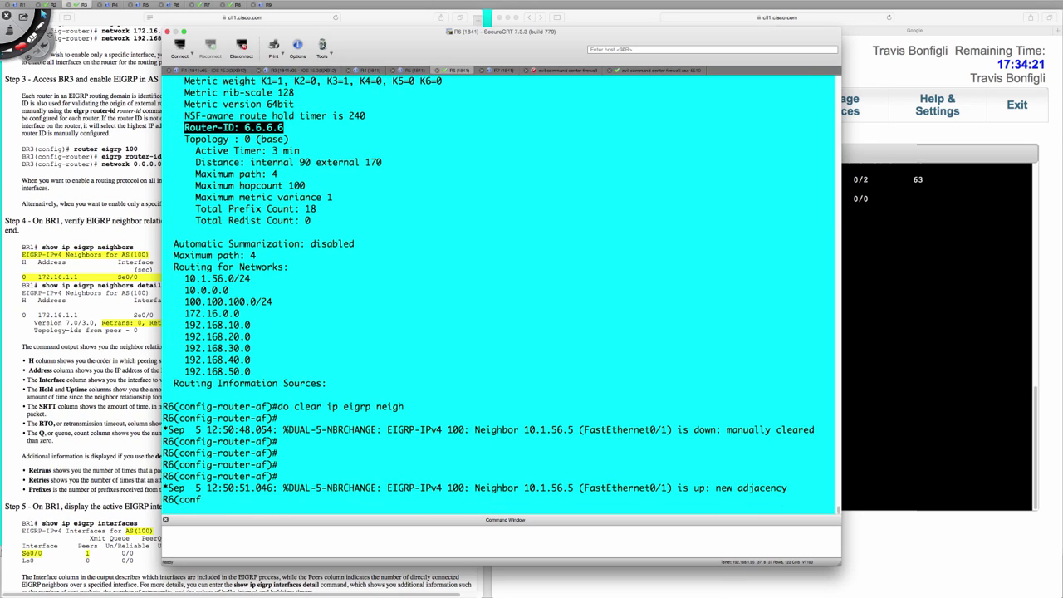
# Display R6's IP routing protocol details again after the neighbor reset, highlight the router ID line and exit the output
pyautogui.write('do sh ip proto')
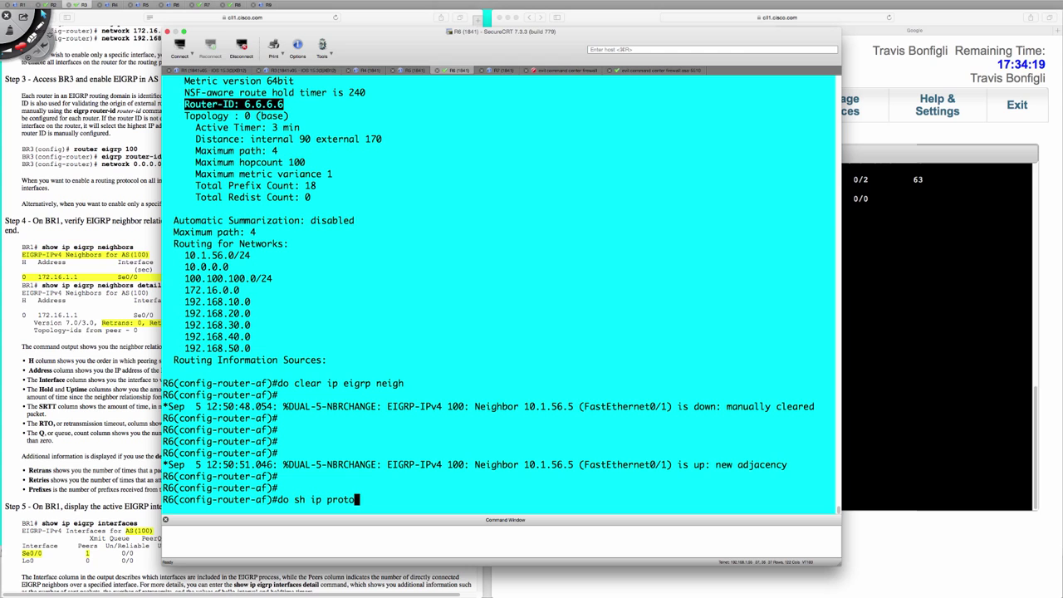
pyautogui.press('Return')
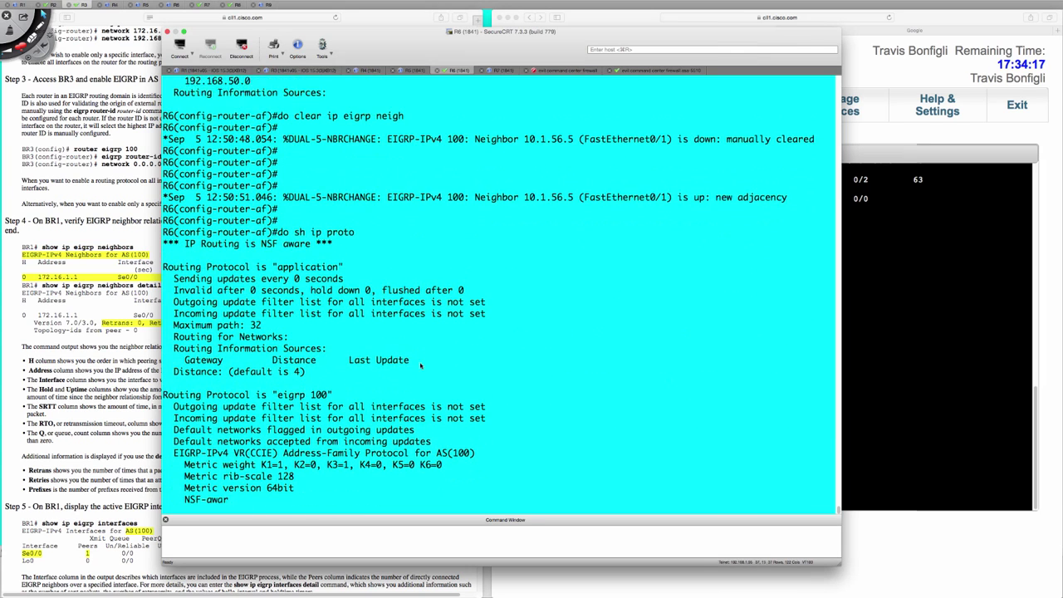
pyautogui.press('space')
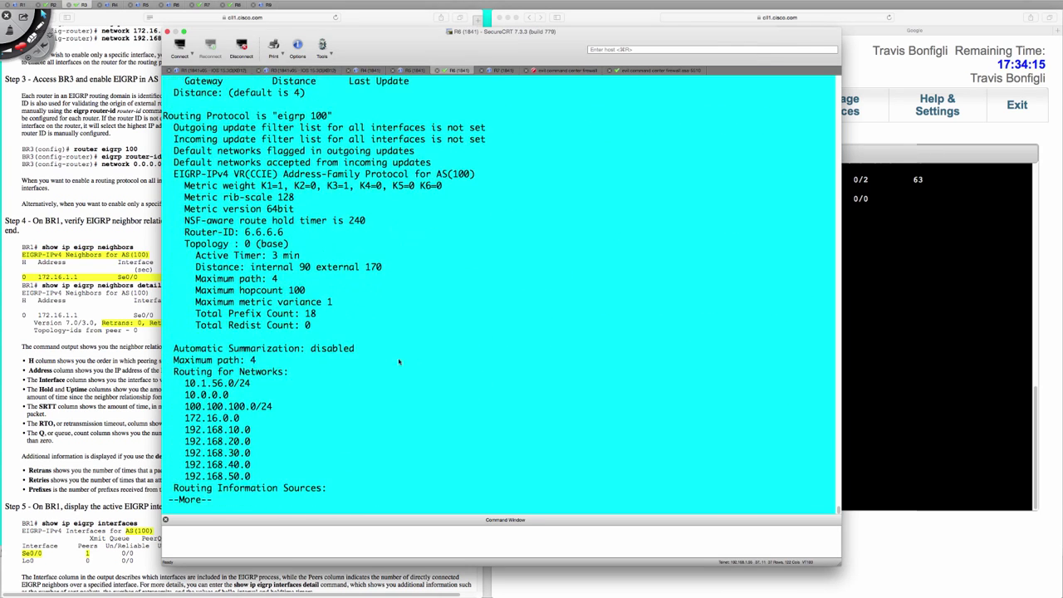
pyautogui.moveTo(181, 233); pyautogui.dragTo(284, 235)
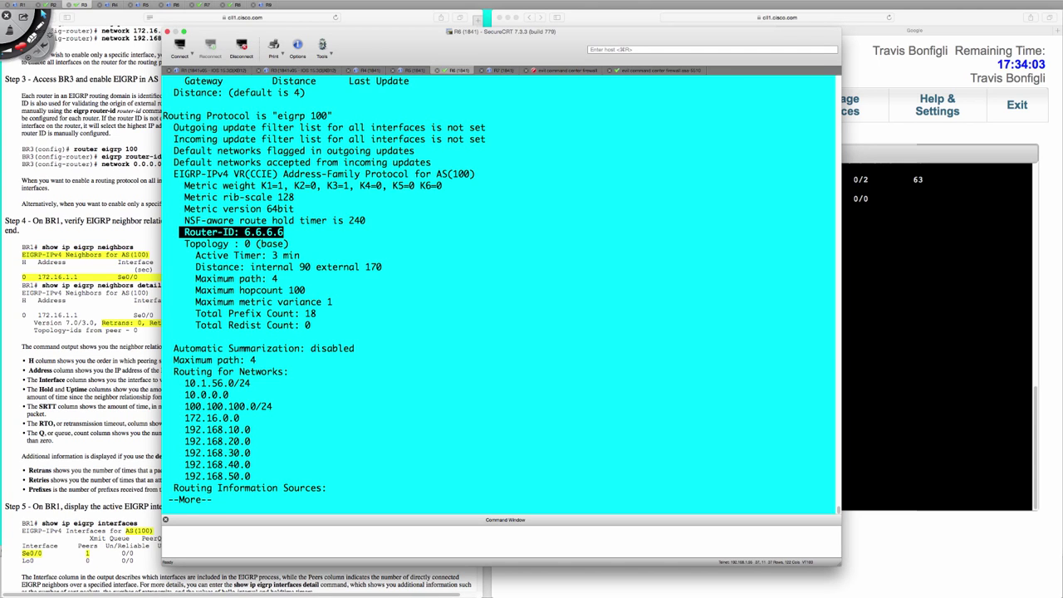
pyautogui.press('q')
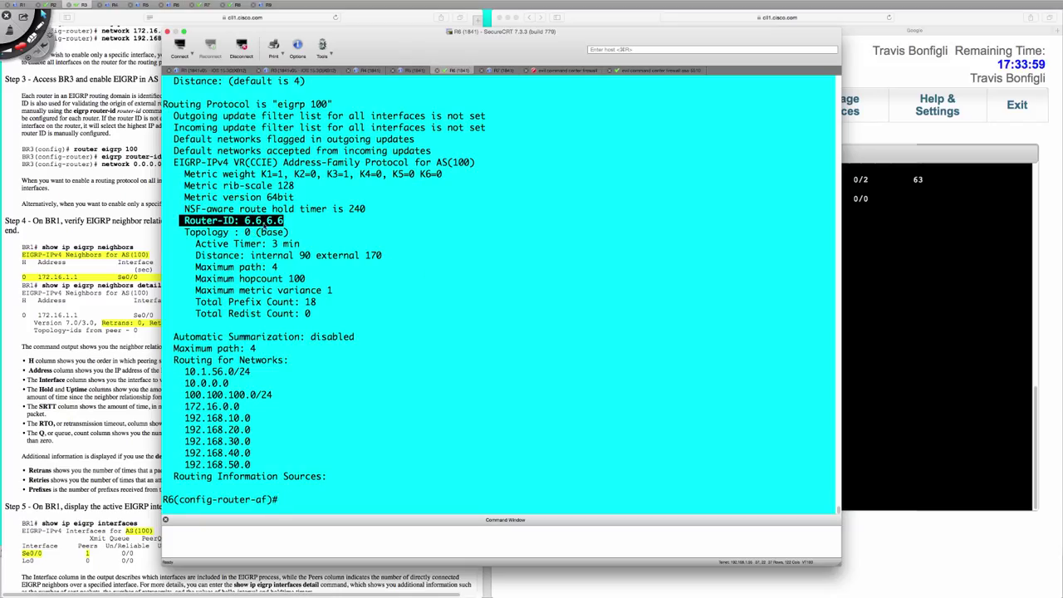
# Leave configuration mode on R6 and save its running configuration with write memory
pyautogui.write('e')
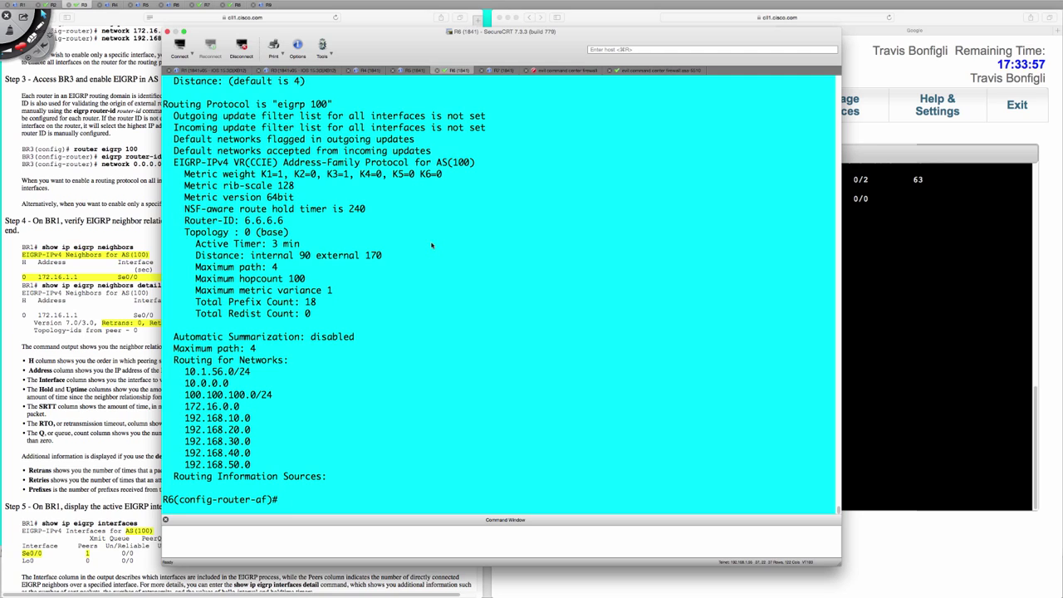
pyautogui.write('nd')
pyautogui.press('Return')
pyautogui.write('wri mem')
pyautogui.press('Return')
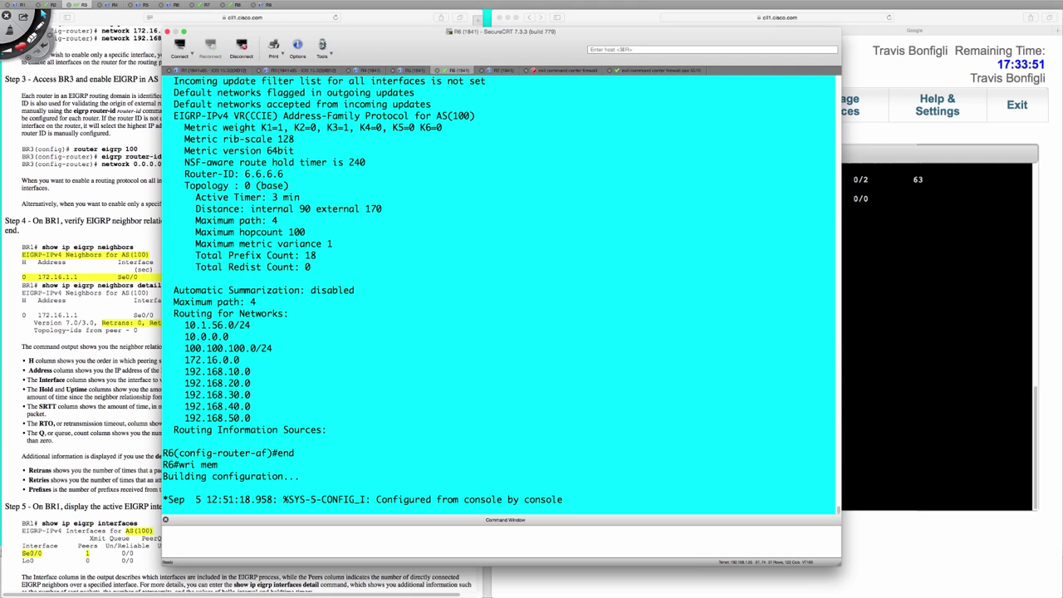
# Reload router R6 from privileged mode
pyautogui.press('Return')
pyautogui.press('Return')
pyautogui.press('Return')
pyautogui.press('Return')
pyautogui.press('Return')
pyautogui.press('Return')
pyautogui.press('Return')
pyautogui.press('Return')
pyautogui.press('Return')
pyautogui.write('reload')
pyautogui.press('Return')
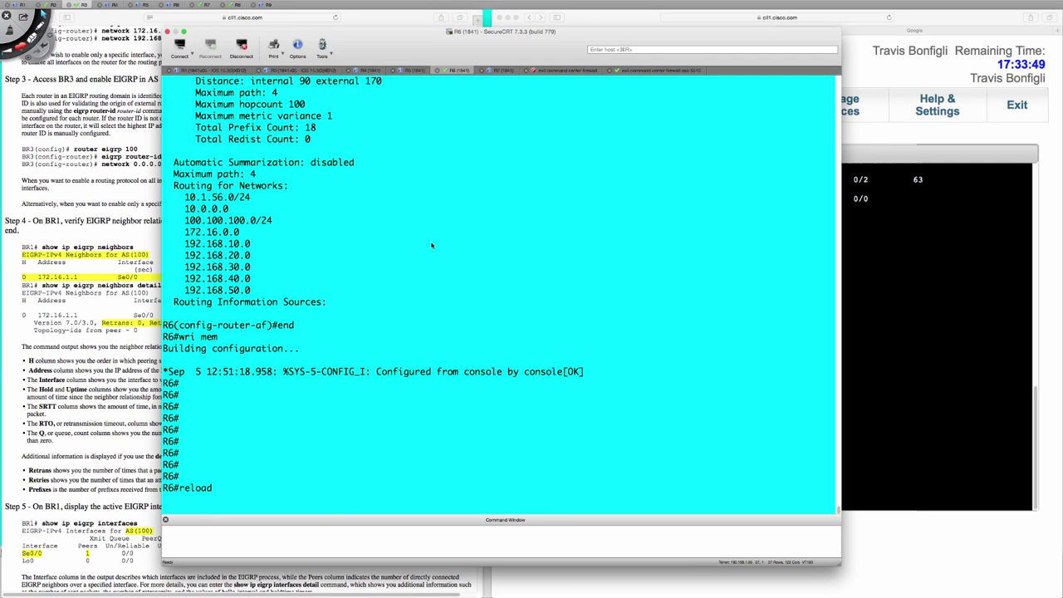
# Return to the Safari lab and configure interface Loopback99 on BR2 with IP address 99.99.99.99 255.255.255.0
pyautogui.click(854, 282)
pyautogui.press('super+grave')
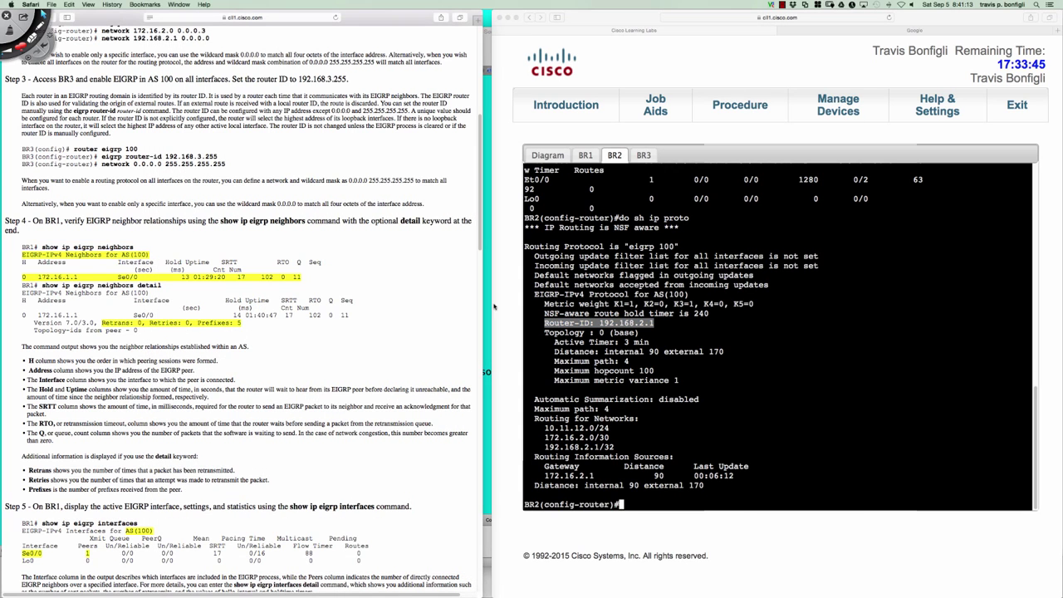
pyautogui.click(662, 326)
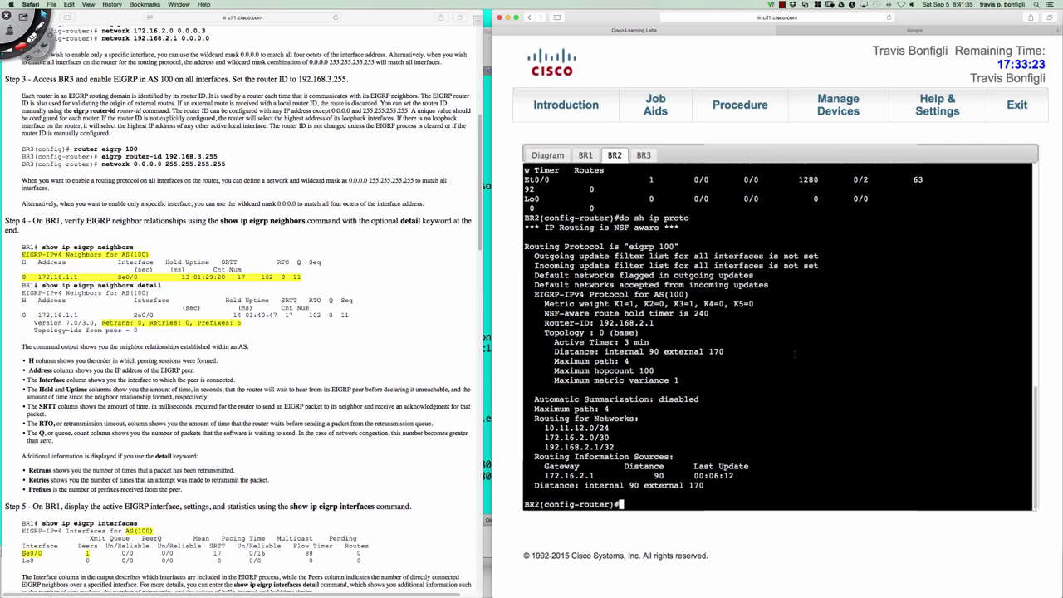
pyautogui.write('int 1')
pyautogui.write('o99')
pyautogui.press('Return')
pyautogui.write('ip a')
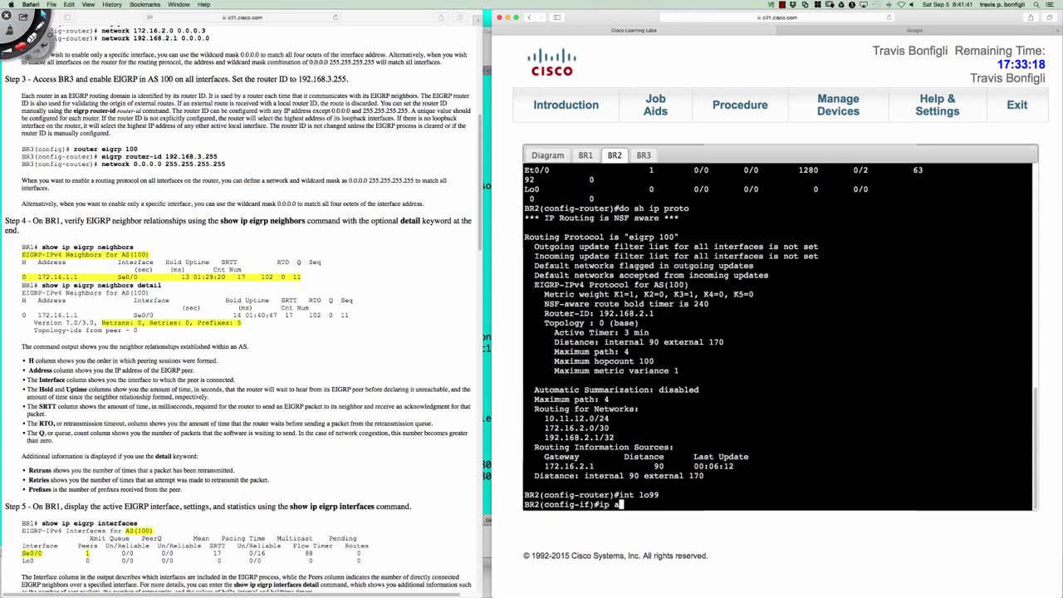
pyautogui.write('dd 99.99.99.99')
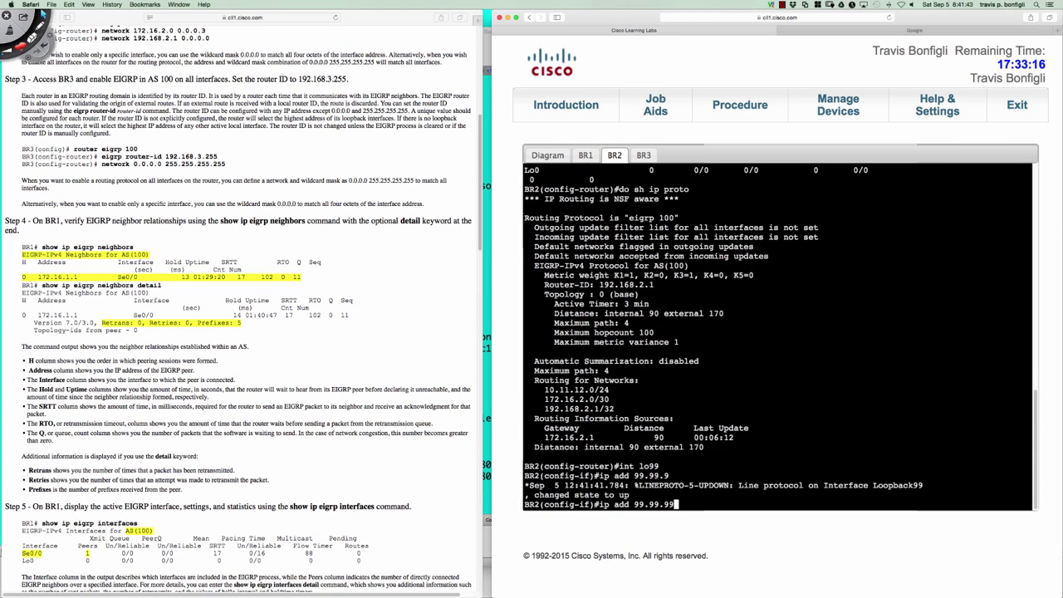
pyautogui.write(' 255.255.255.0')
pyautogui.press('Return')
# Display BR2's IP routing protocol details, highlight the router ID line and compare it with the lab instructions
pyautogui.write('do sh')
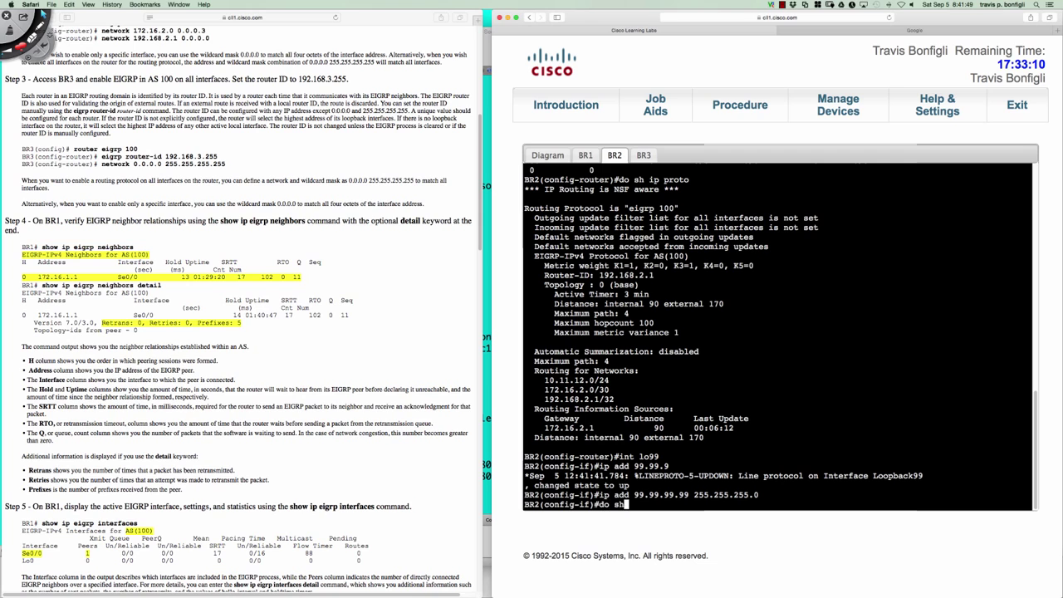
pyautogui.write(' ip protoc')
pyautogui.press('Return')
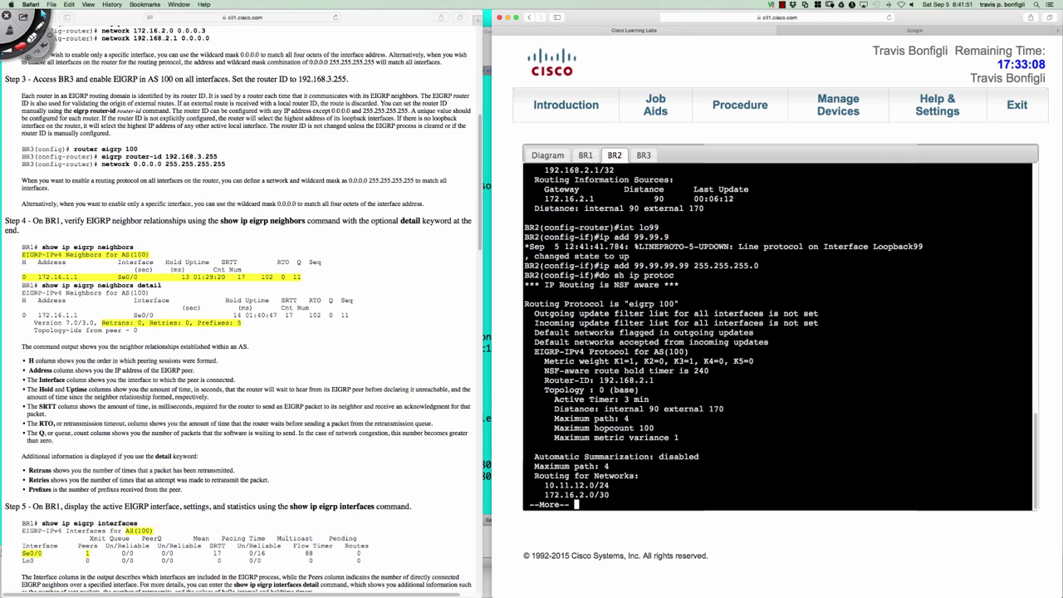
pyautogui.press('space')
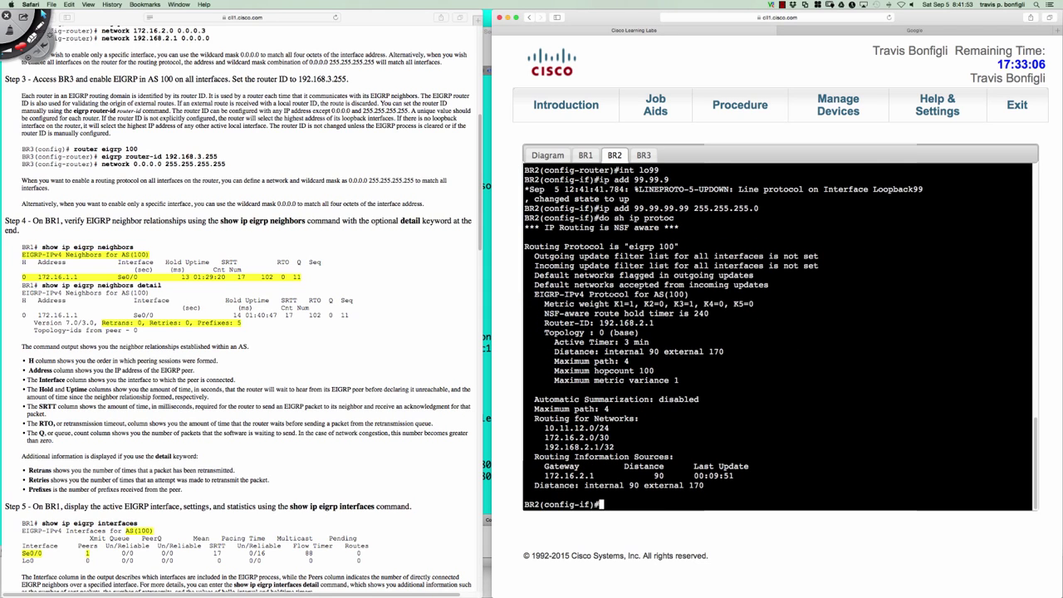
pyautogui.moveTo(544, 323); pyautogui.dragTo(657, 323)
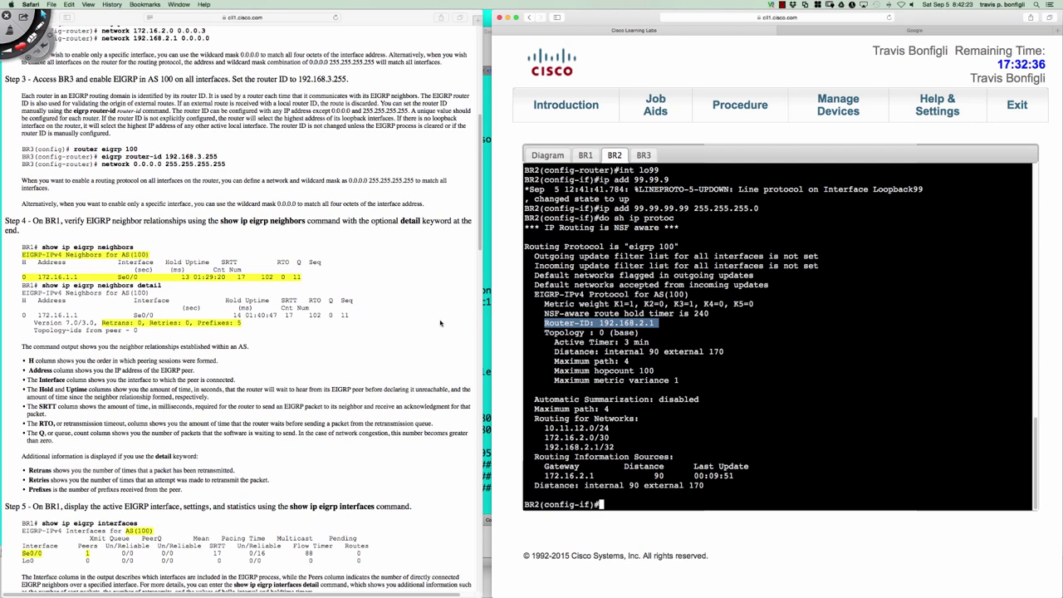
pyautogui.scroll(1, 440, 323)
pyautogui.scroll(5, 440, 323)
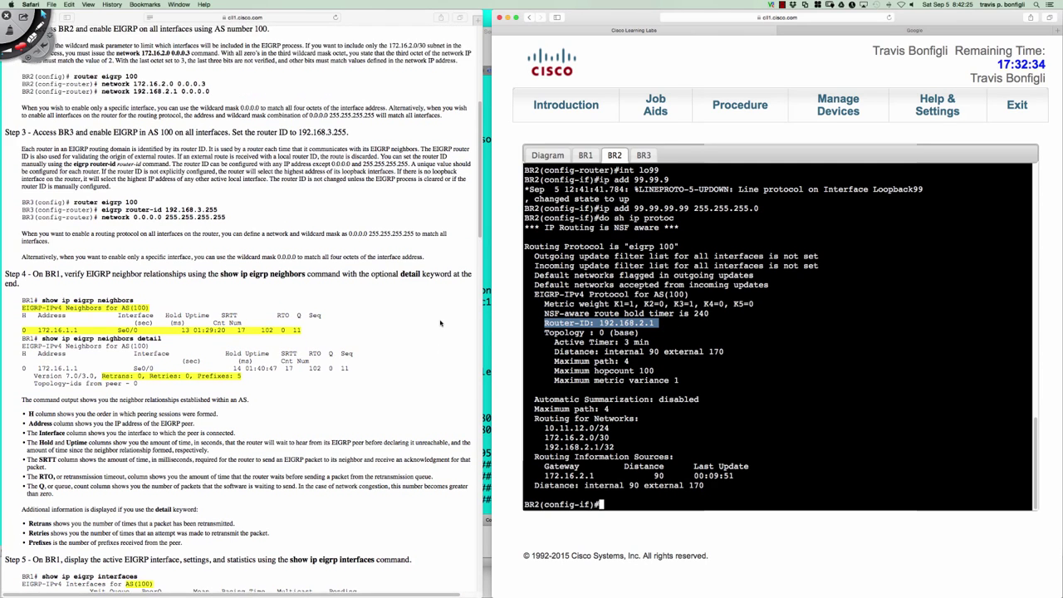
pyautogui.click(672, 325)
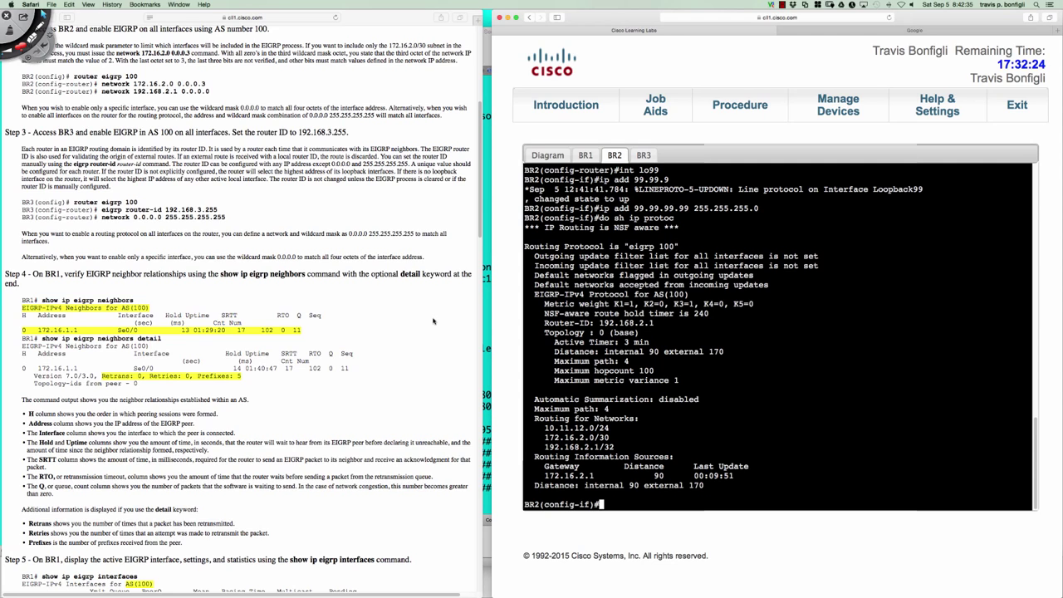
# Following Step 3 of the lab guide, set the EIGRP router ID on BR3 to 192.168.3.255
pyautogui.scroll(-1, 432, 321)
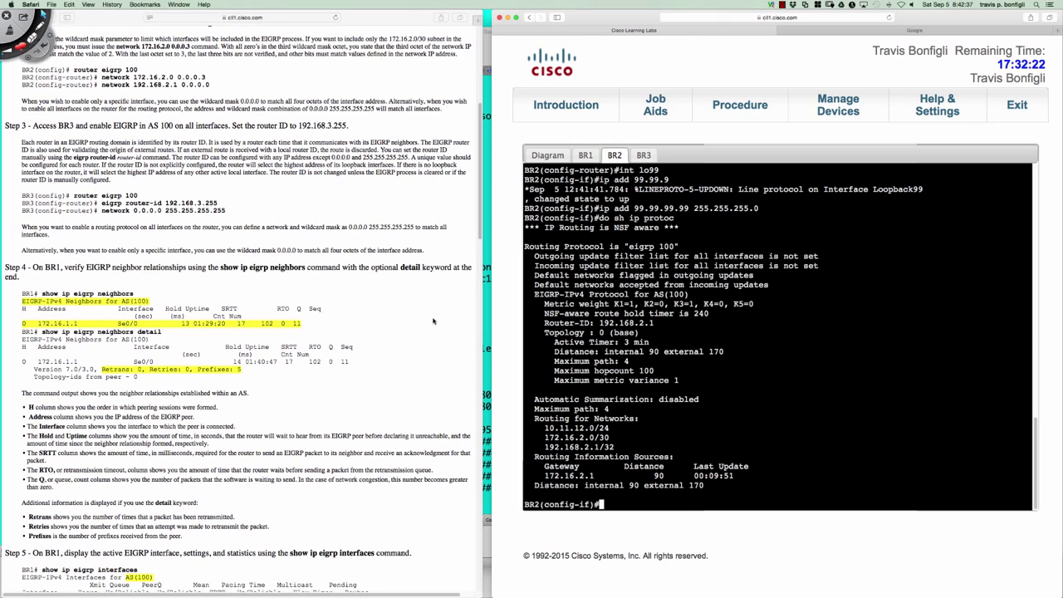
pyautogui.scroll(-1, 433, 321)
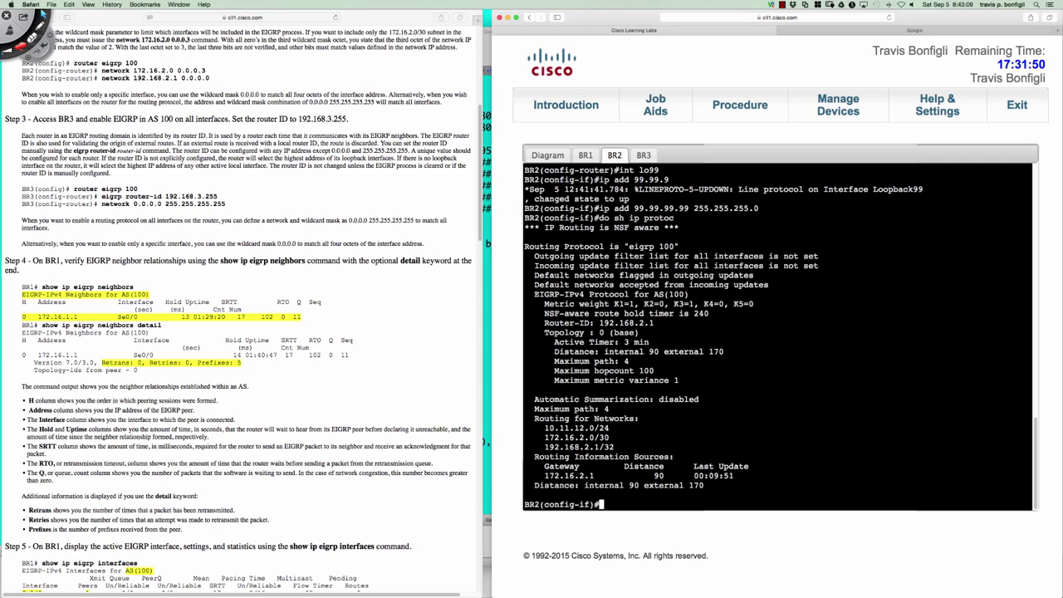
pyautogui.click(644, 155)
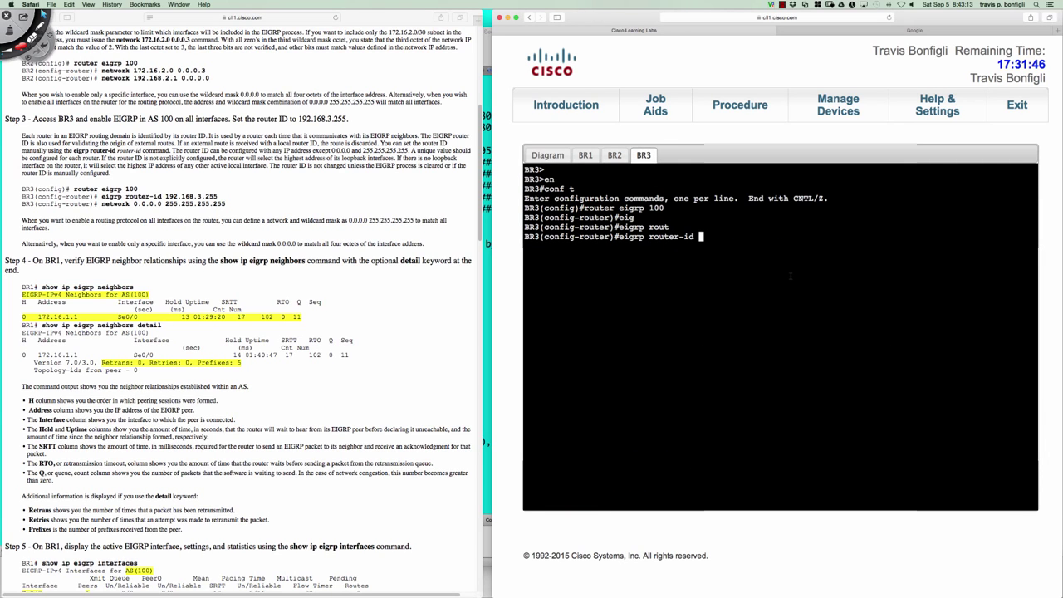
pyautogui.write('192.168.3.255')
pyautogui.press('Return')
# Display BR3's IP routing protocol details through to the end and highlight the router ID line
pyautogui.write('do sh i')
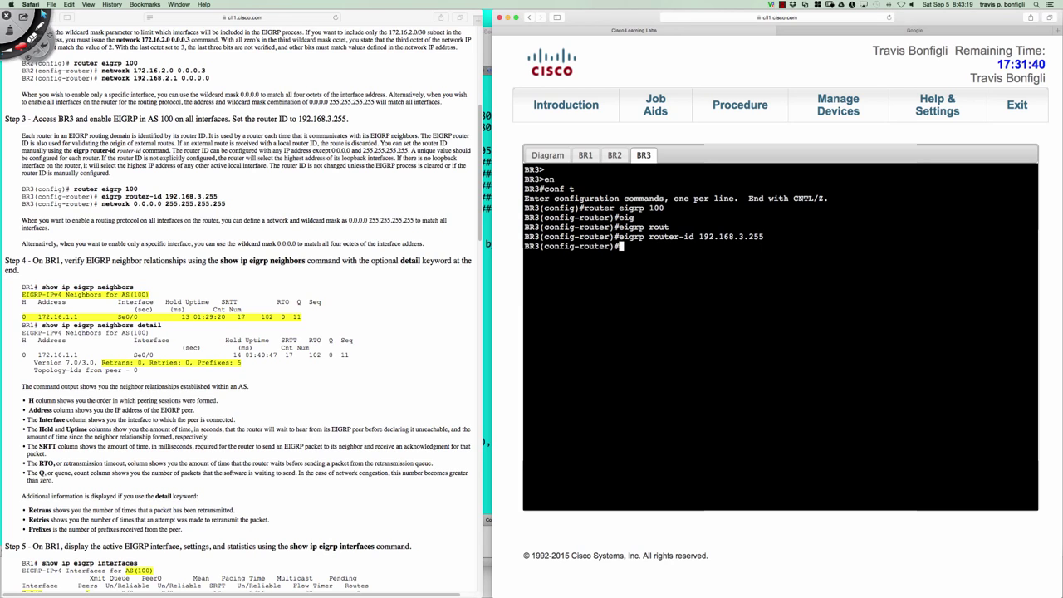
pyautogui.write('p prto')
pyautogui.press('Return')
pyautogui.press('Up')
pyautogui.press('BackSpace')
pyautogui.press('BackSpace')
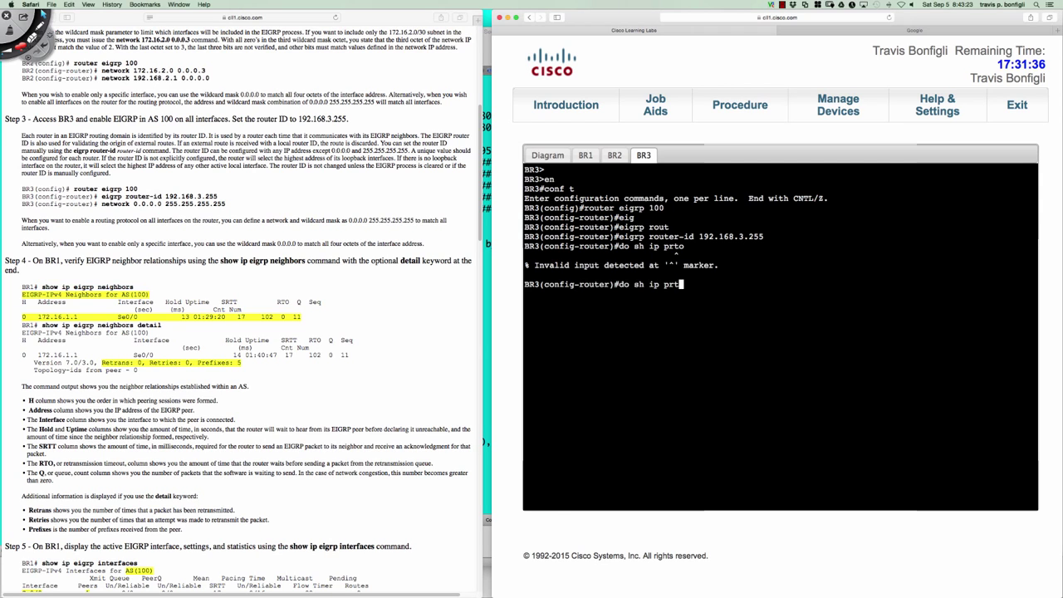
pyautogui.write('oto')
pyautogui.press('Return')
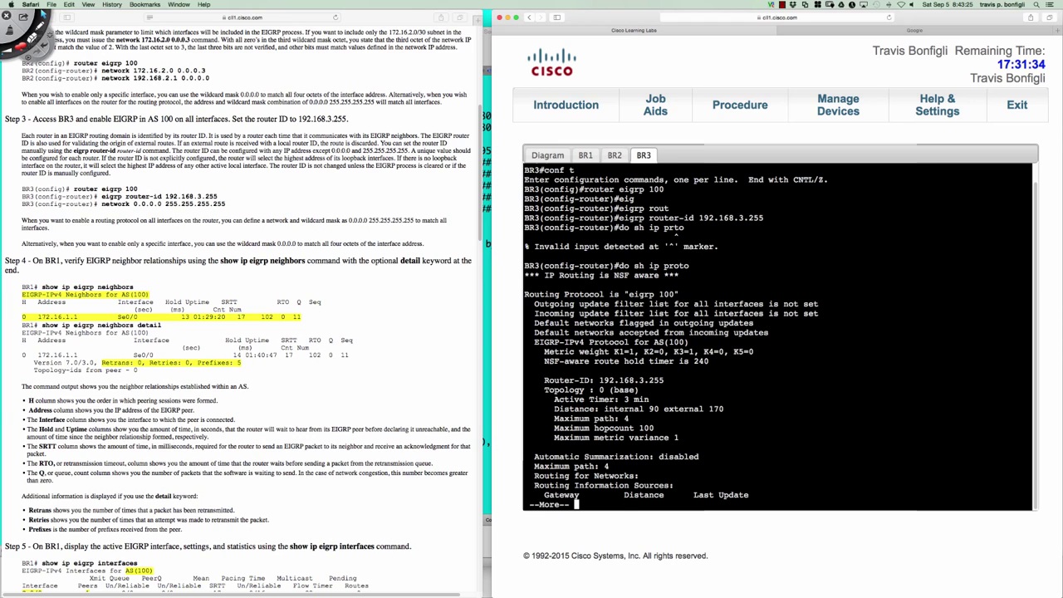
pyautogui.press('space')
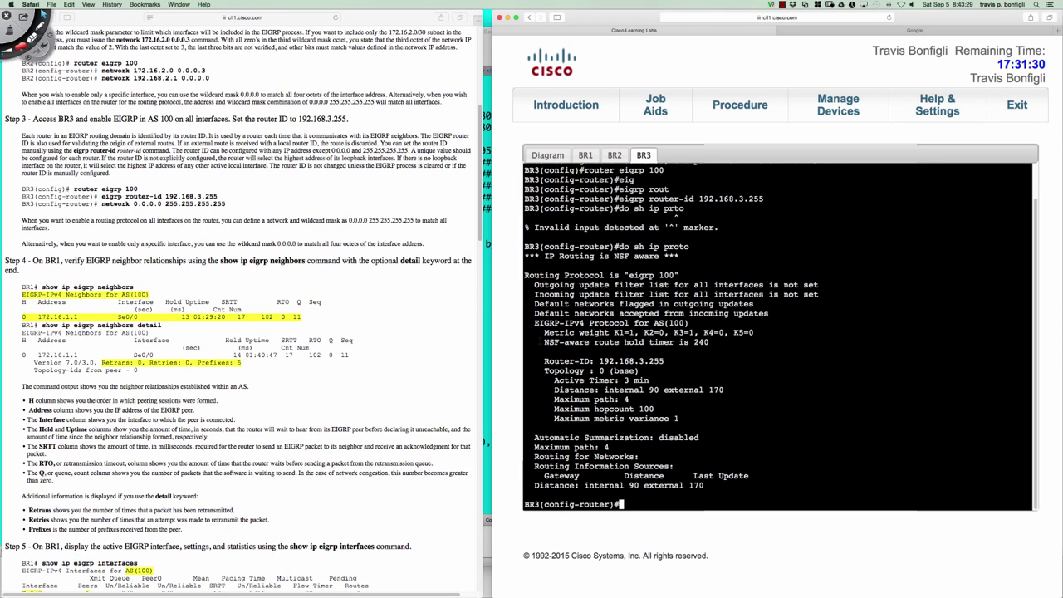
pyautogui.moveTo(544, 362); pyautogui.dragTo(665, 361)
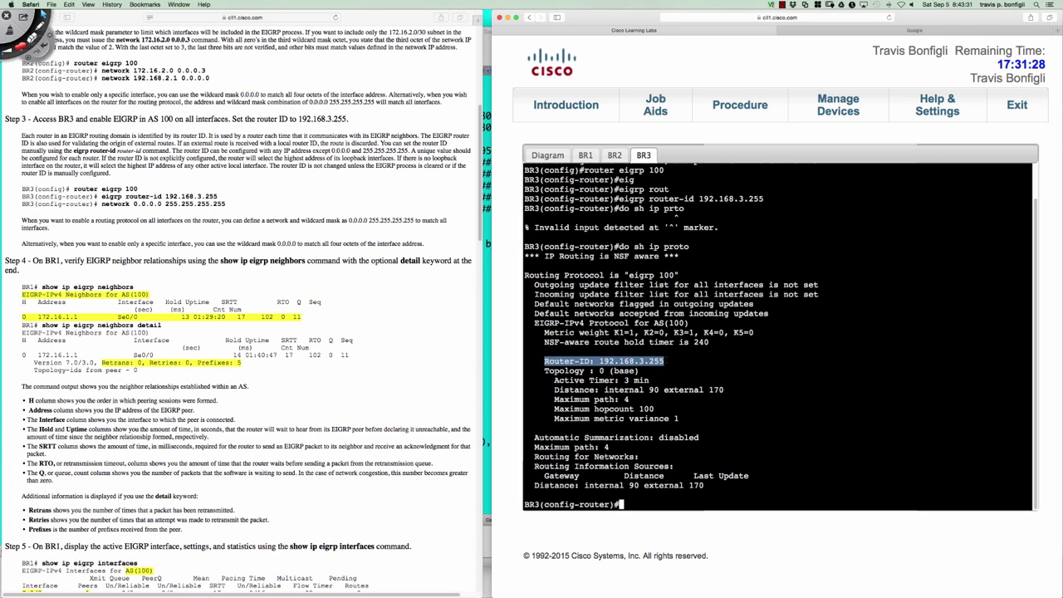
pyautogui.click(752, 360)
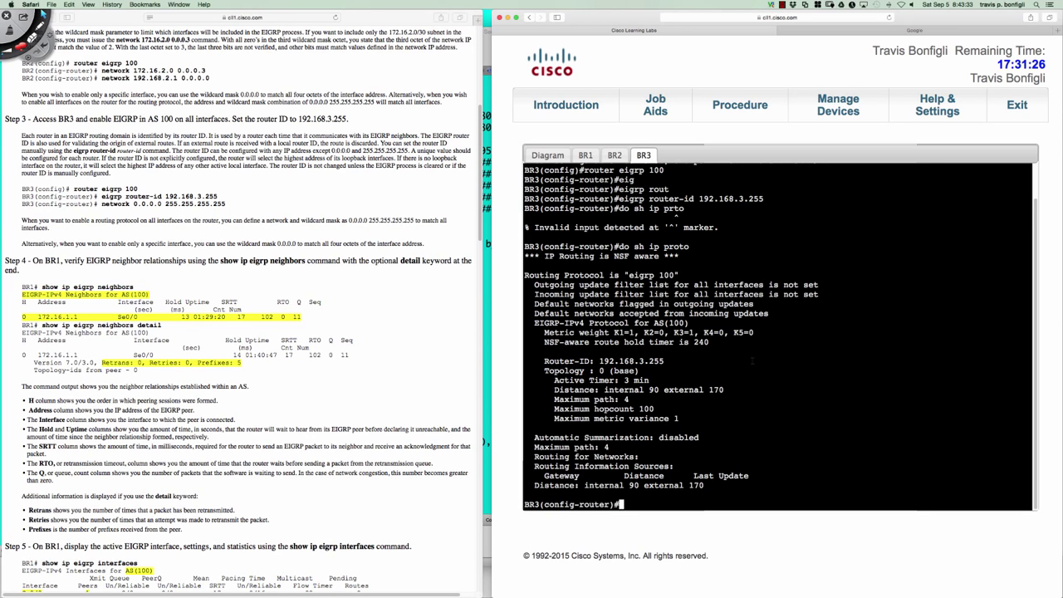
# Set the EIGRP router ID on BR3 to 209.165.22.22
pyautogui.press('Return')
pyautogui.press('Return')
pyautogui.press('Return')
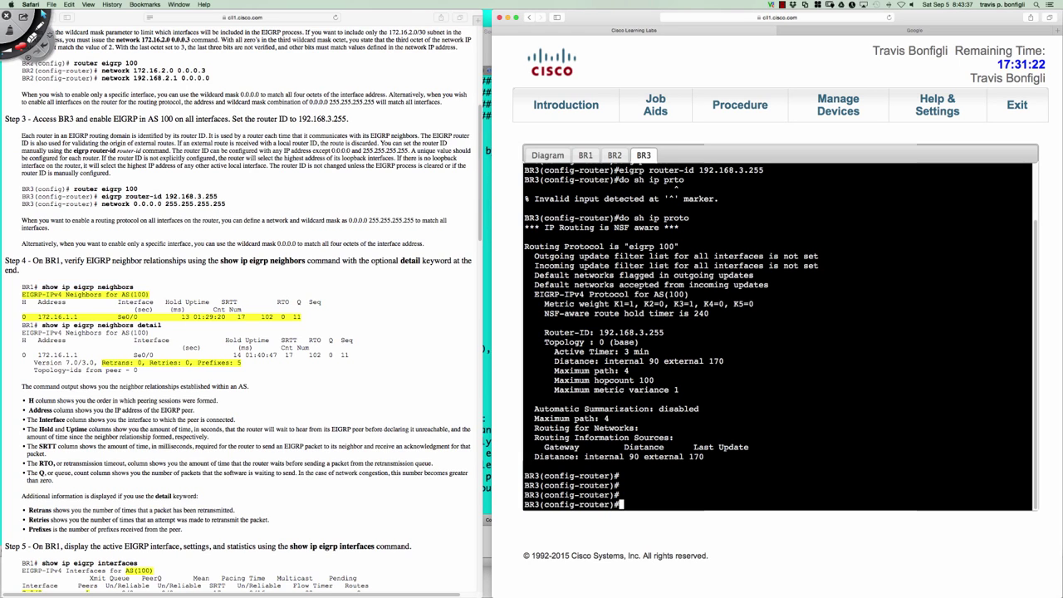
pyautogui.write('eigrp')
pyautogui.press('Tab')
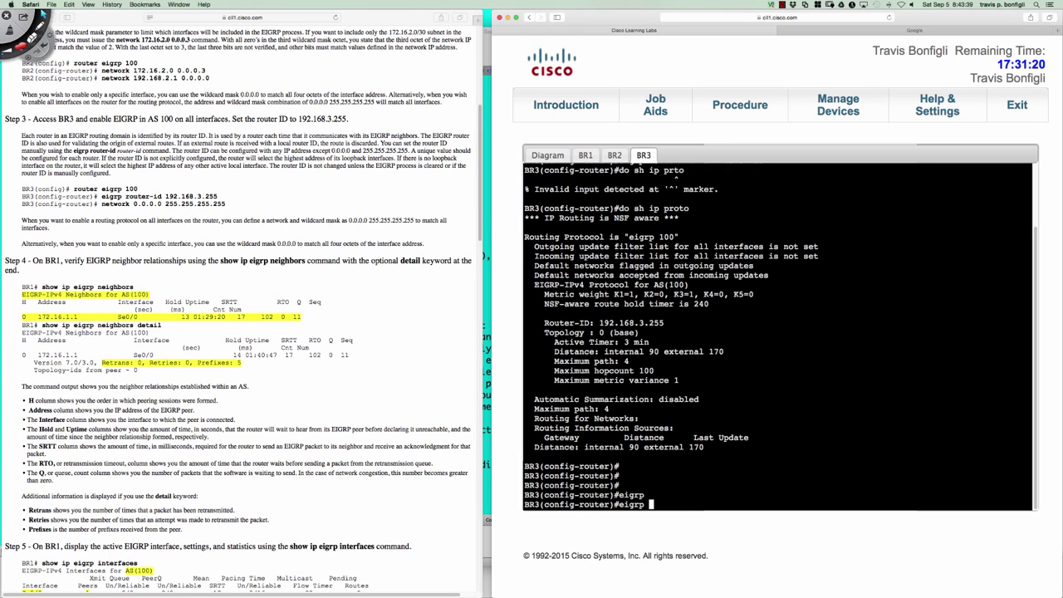
pyautogui.write('route')
pyautogui.press('Tab')
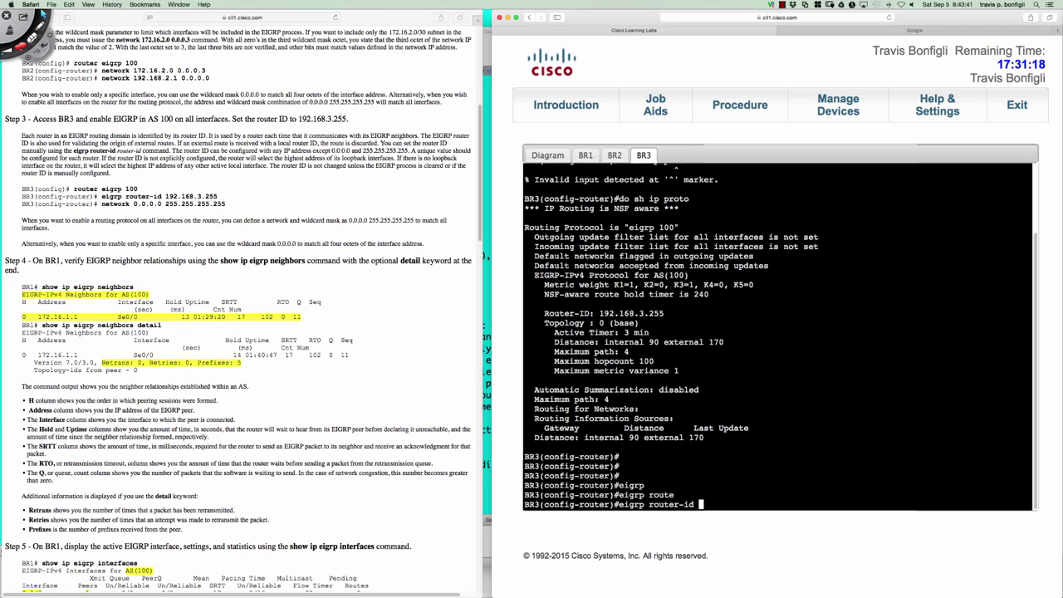
pyautogui.write('20')
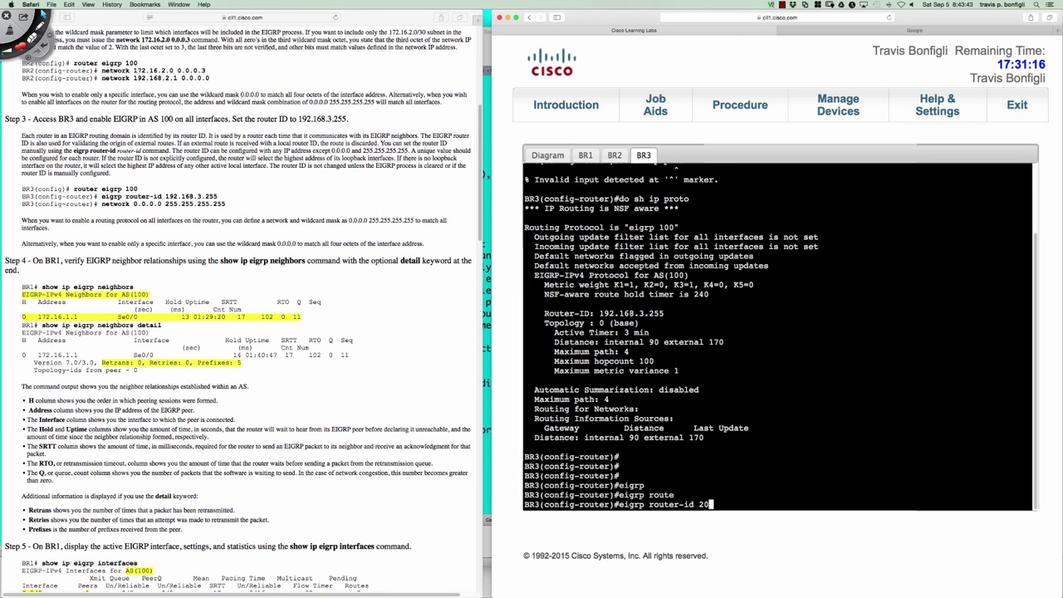
pyautogui.write('9.165.22.22')
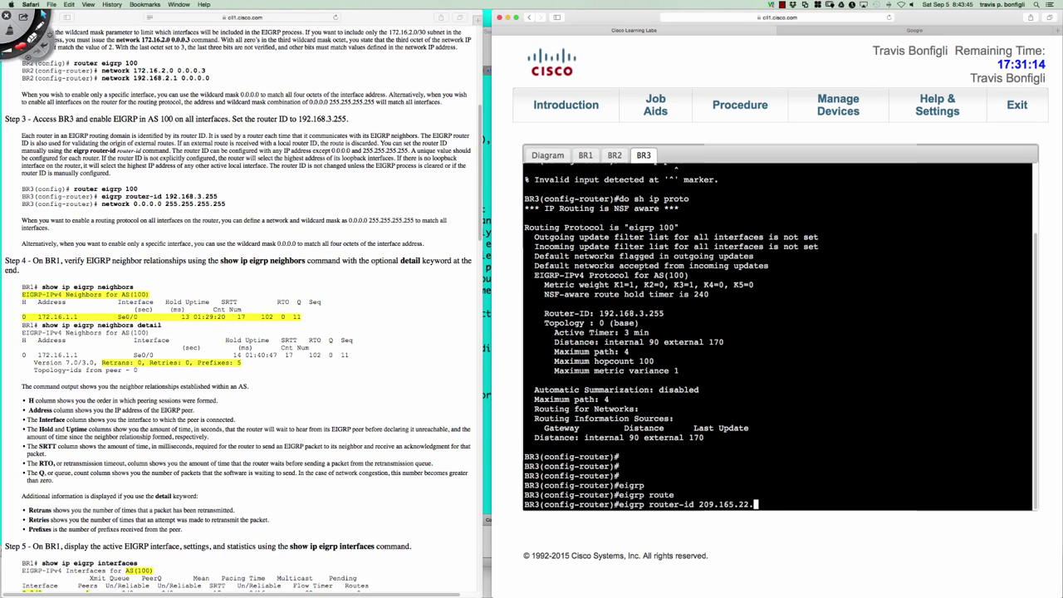
pyautogui.press('Return')
pyautogui.press('Return')
pyautogui.press('Return')
pyautogui.press('Return')
pyautogui.press('Return')
pyautogui.press('Return')
pyautogui.press('Return')
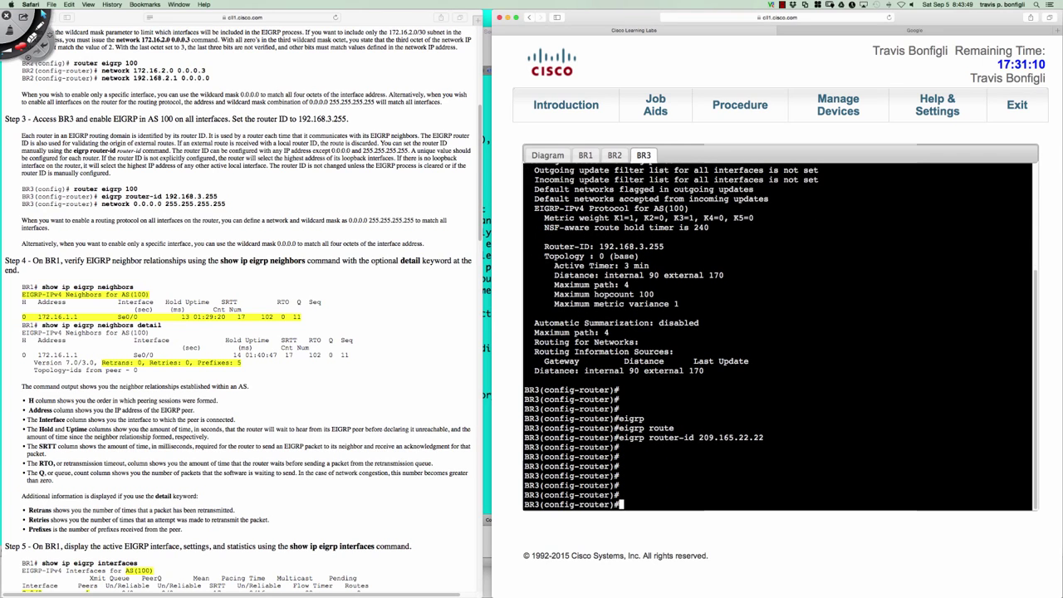
# Display BR3's IP routing protocol details again after the router ID change and highlight the router ID line
pyautogui.write('do sh ip proto')
pyautogui.press('Return')
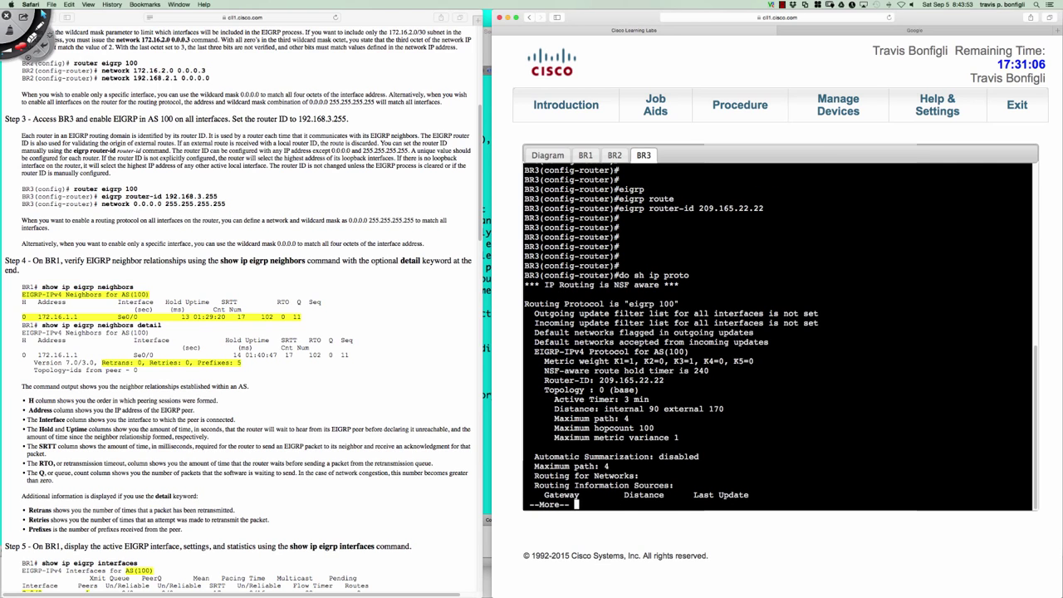
pyautogui.press('space')
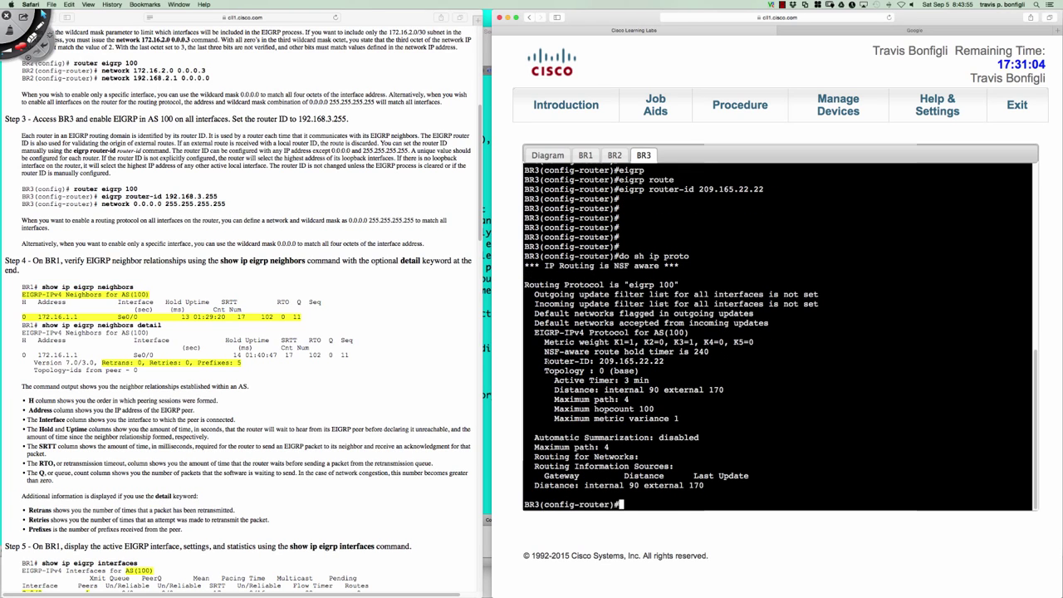
pyautogui.moveTo(544, 361); pyautogui.dragTo(665, 361)
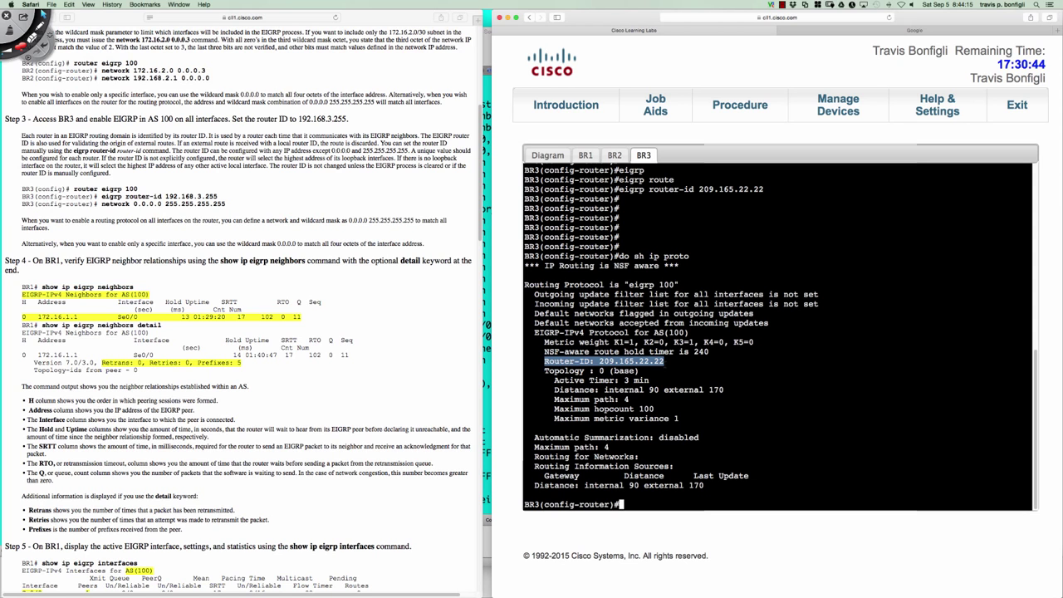
# Switch to the SecureCRT session of the reloaded R6, wake its console and enter privileged EXEC mode
pyautogui.press('super+Tab')
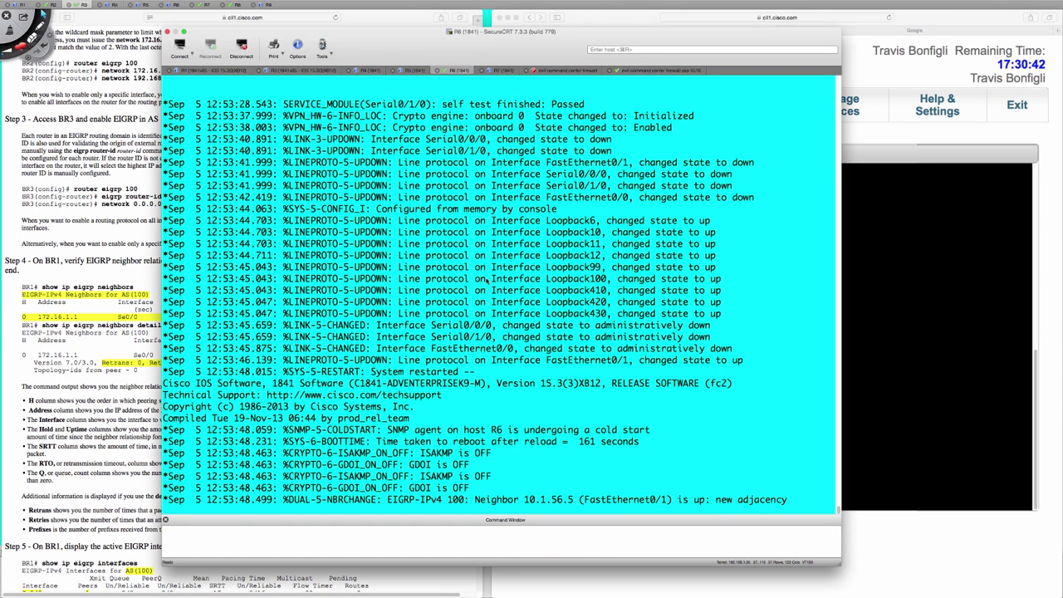
pyautogui.press('Return')
pyautogui.press('Return')
pyautogui.press('Return')
pyautogui.write('en')
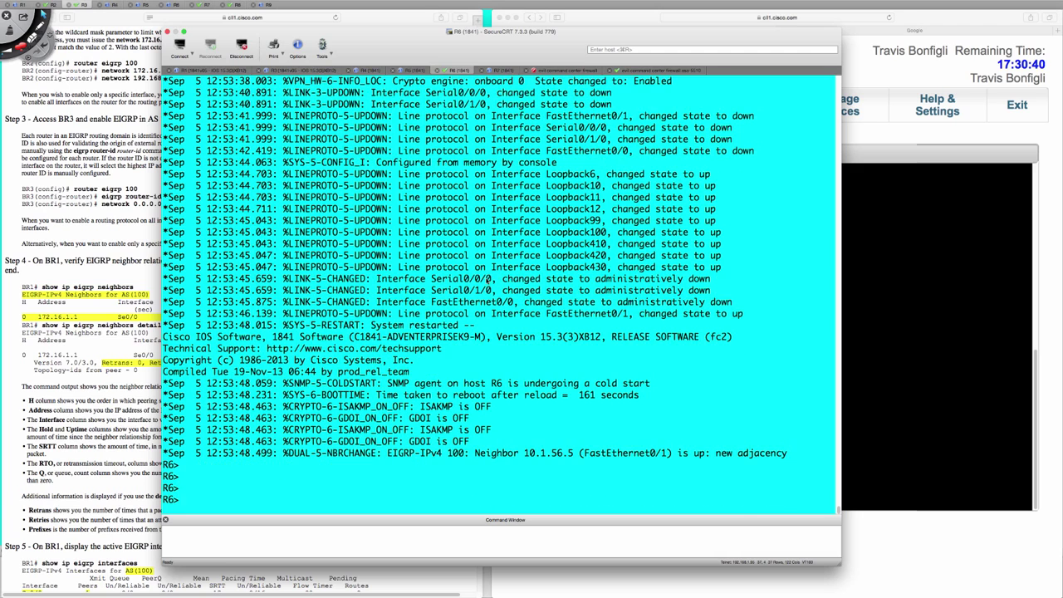
pyautogui.press('Return')
pyautogui.press('Return')
pyautogui.press('Return')
pyautogui.press('Return')
pyautogui.press('Return')
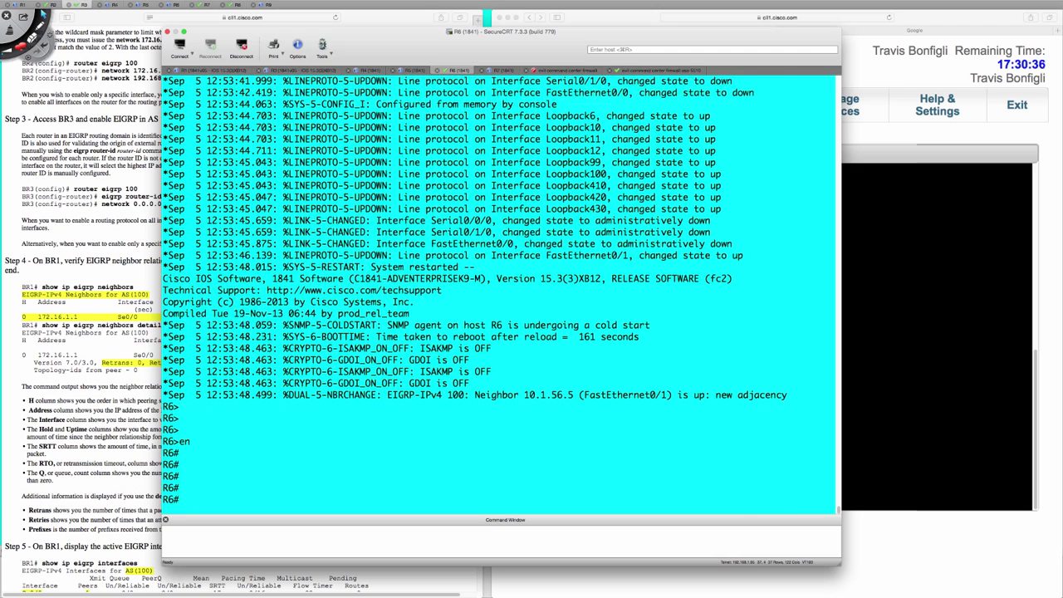
# Display R6's IP routing protocol details through the EIGRP 100 section and highlight the router ID line
pyautogui.write('sh ip protoc')
pyautogui.press('Return')
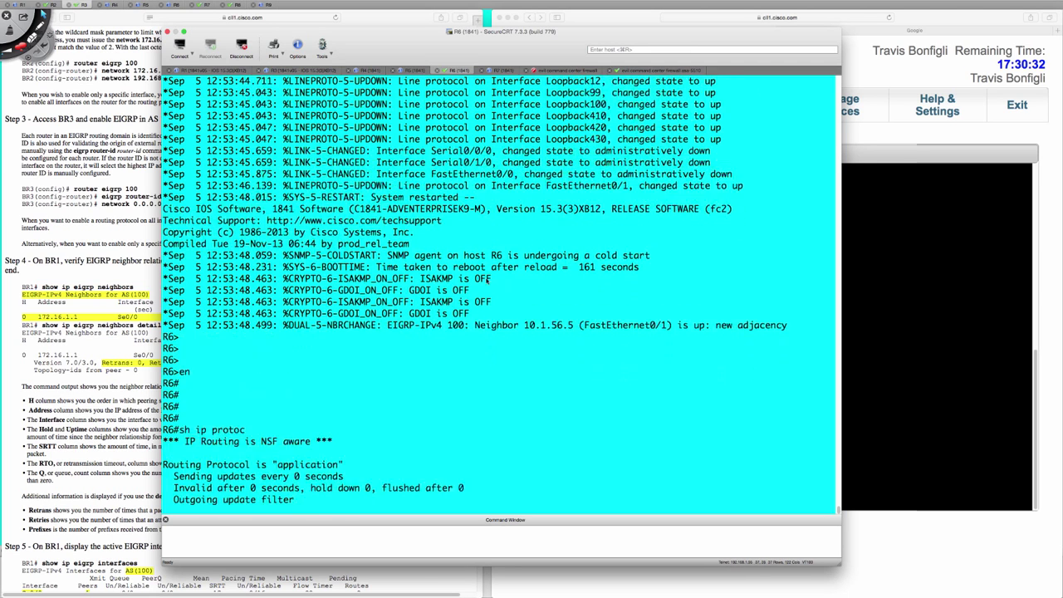
pyautogui.press('space')
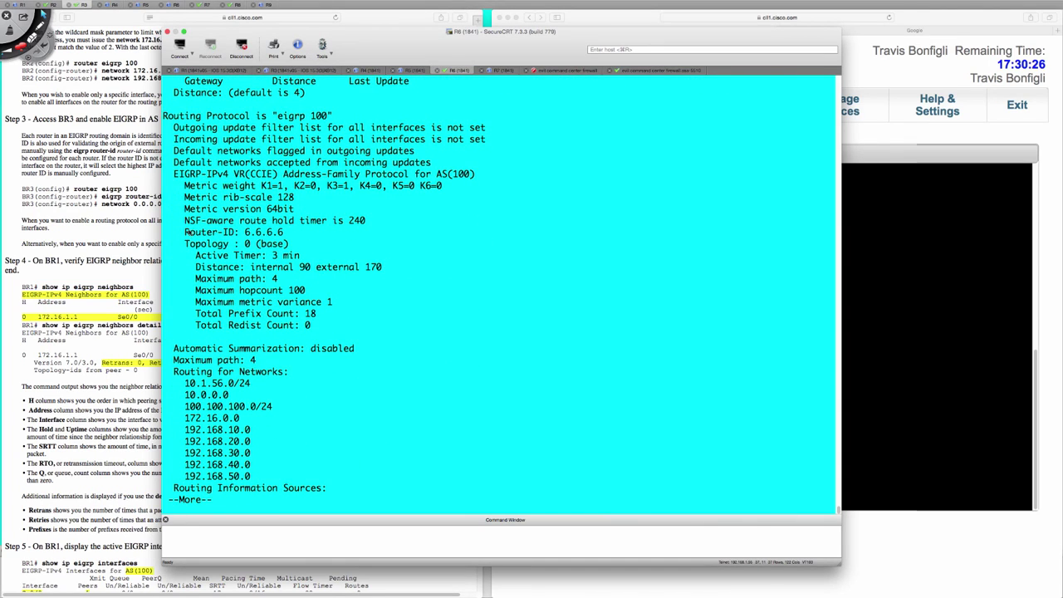
pyautogui.moveTo(186, 232); pyautogui.dragTo(286, 237)
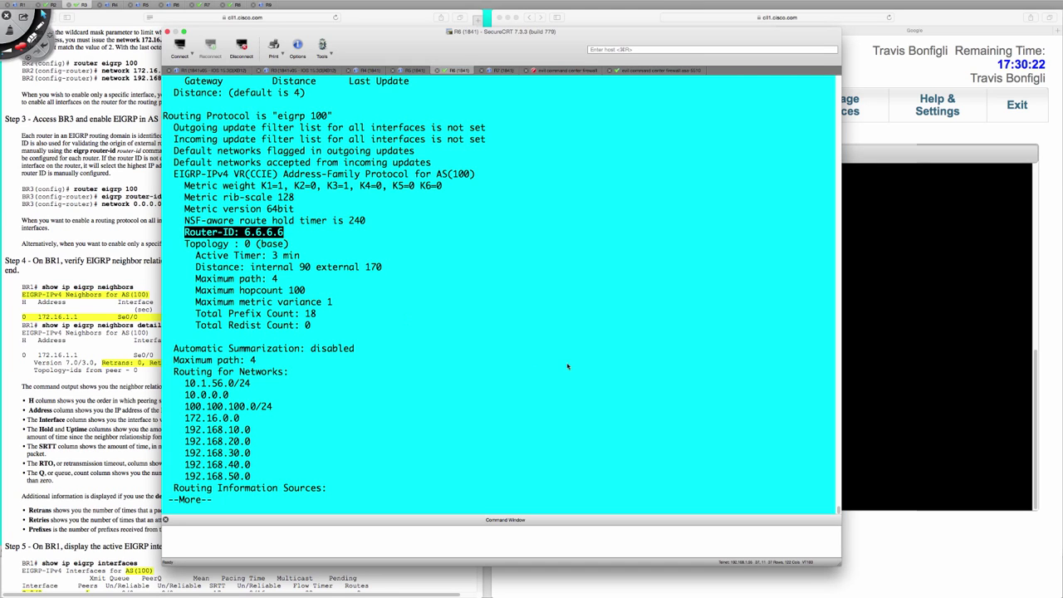
# Show the EIGRP section of R6's running configuration and copy the IPv4 address family's router-id line
pyautogui.write('qsh run')
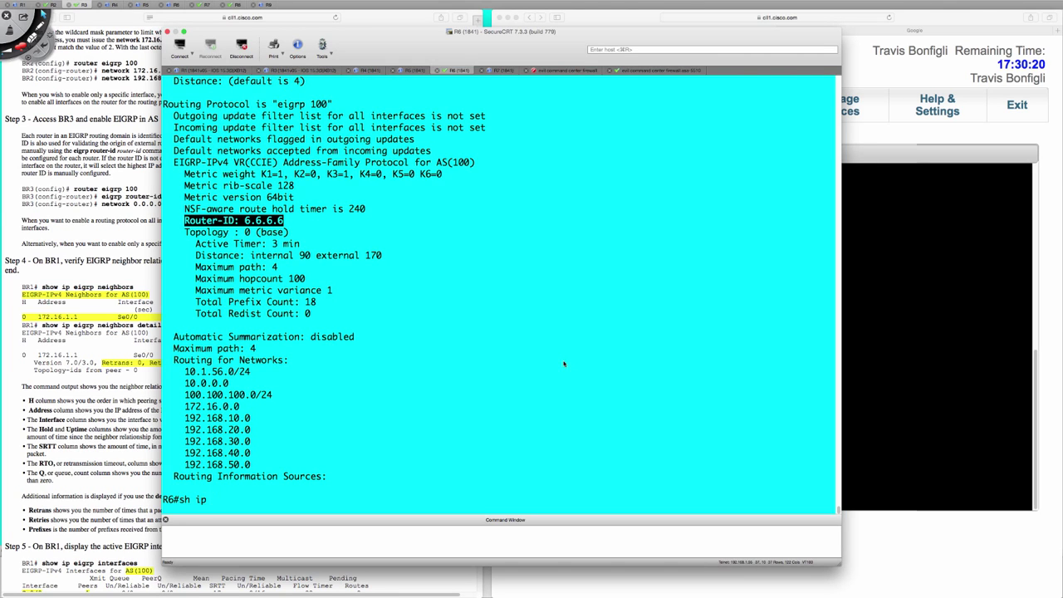
pyautogui.write(' | sec eigrp')
pyautogui.press('Return')
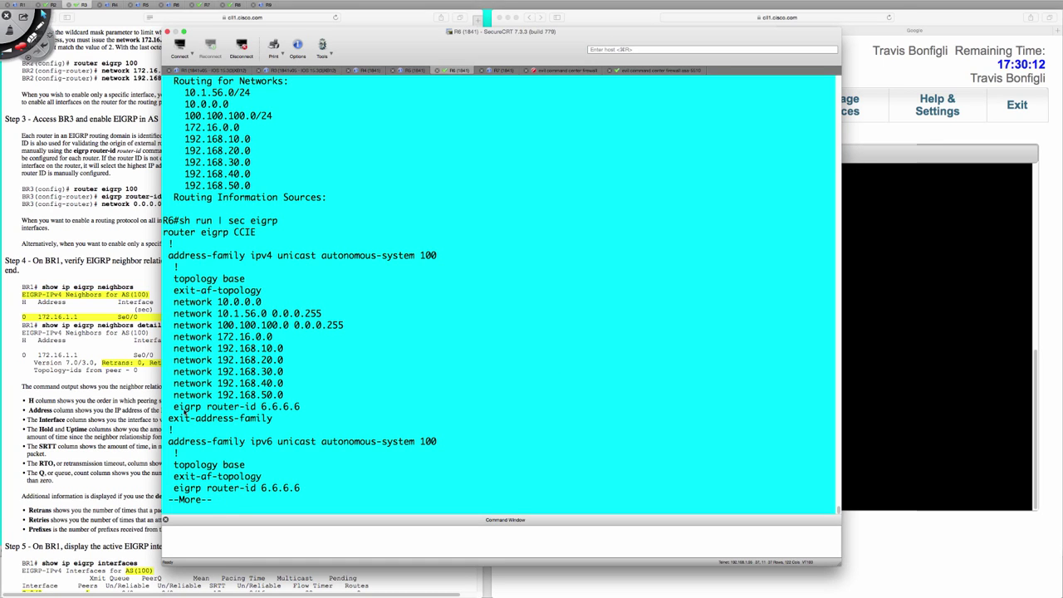
pyautogui.moveTo(174, 406); pyautogui.dragTo(297, 406)
pyautogui.press('super+c')
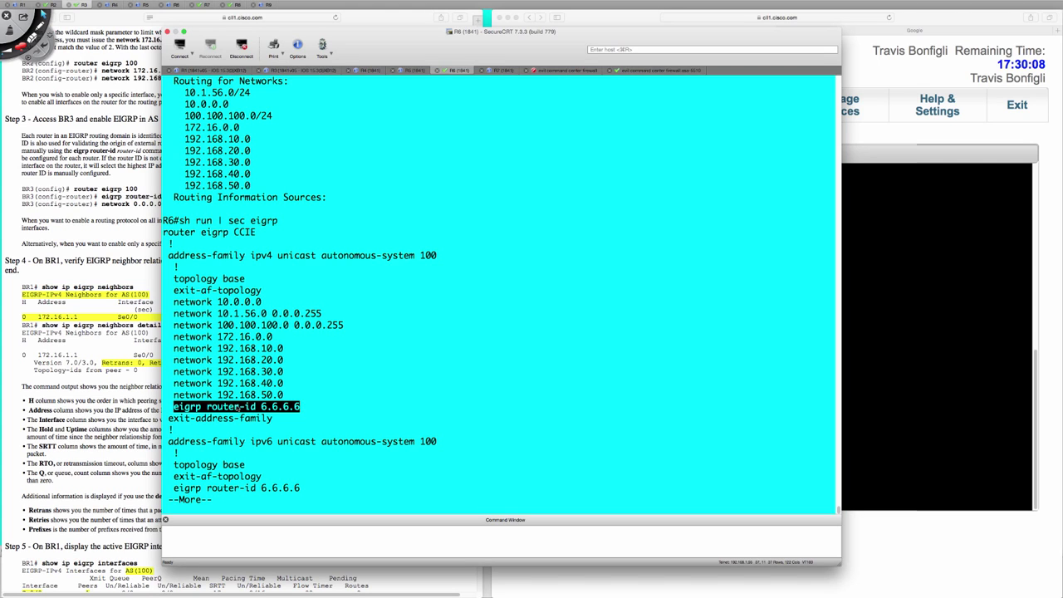
# Enter configuration of the IPv4 unicast address family for AS 100 under router eigrp CCIE on R6
pyautogui.press('q')
pyautogui.write('conf t')
pyautogui.press('Return')
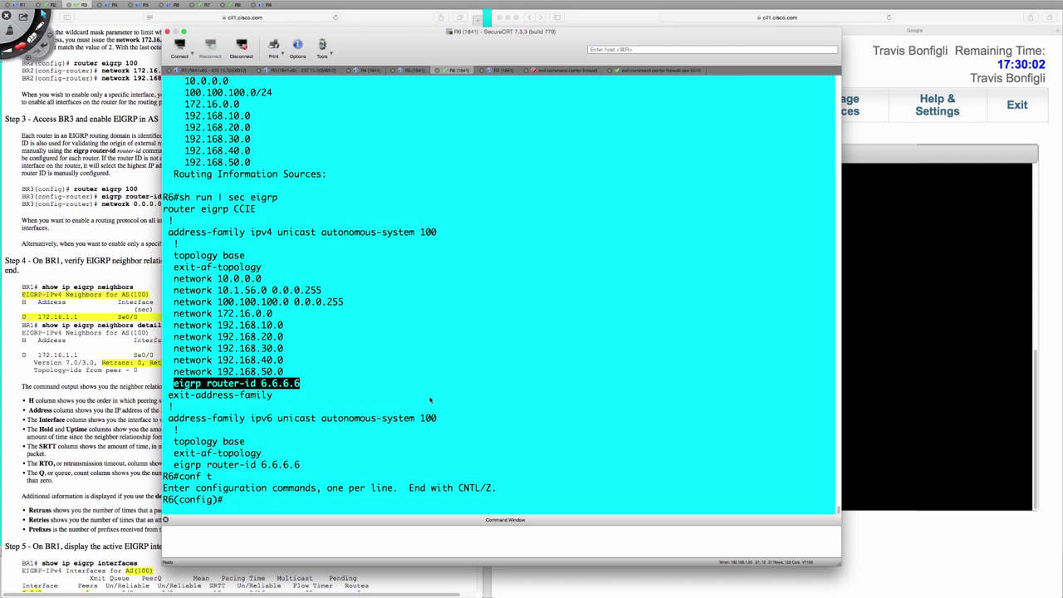
pyautogui.write('router eigrp CCIE')
pyautogui.press('Return')
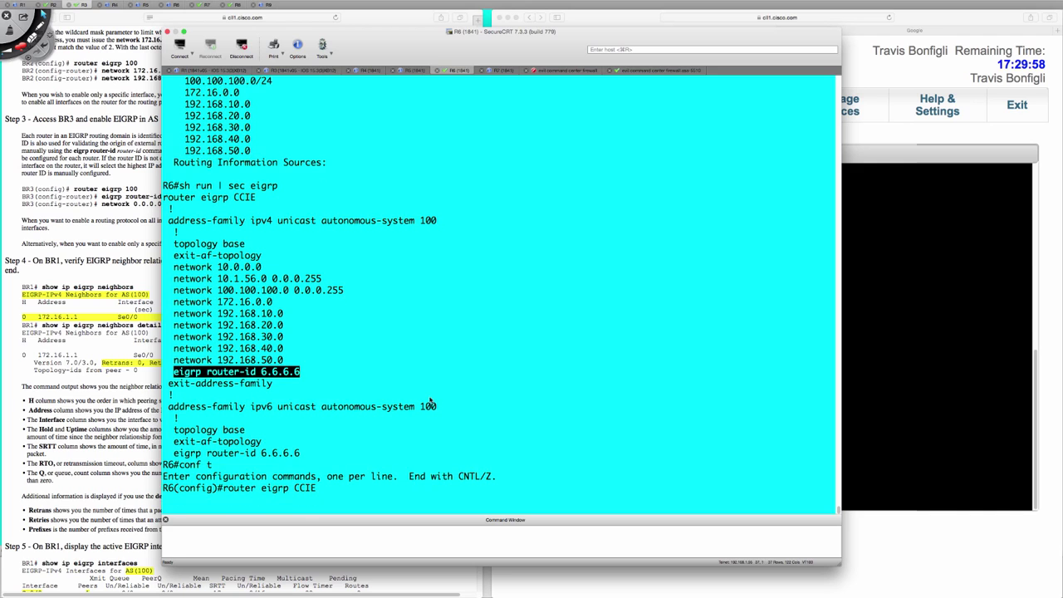
pyautogui.write('add')
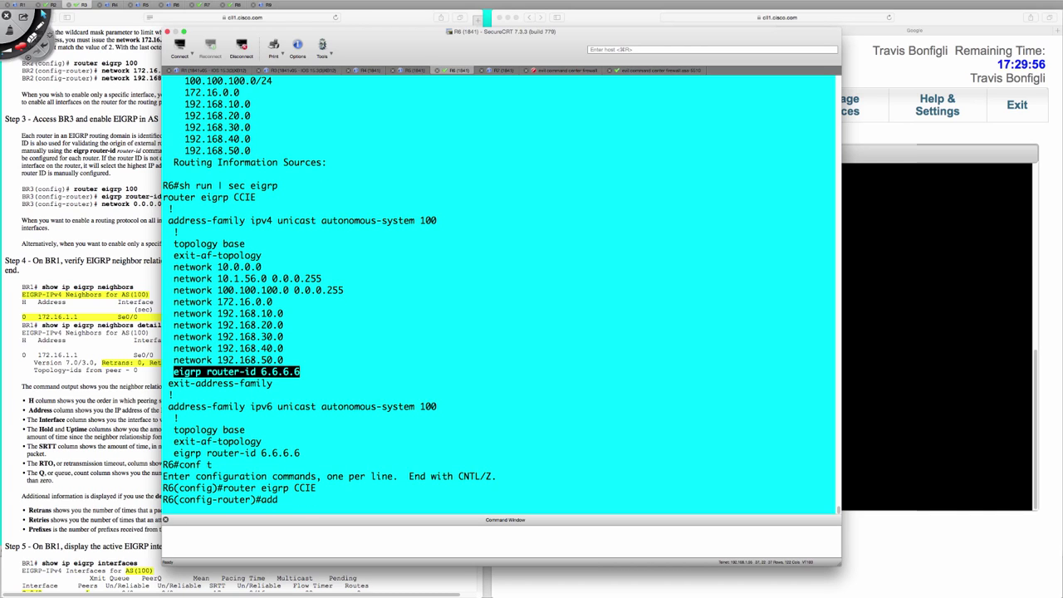
pyautogui.press('Tab')
pyautogui.write('ipv4 u')
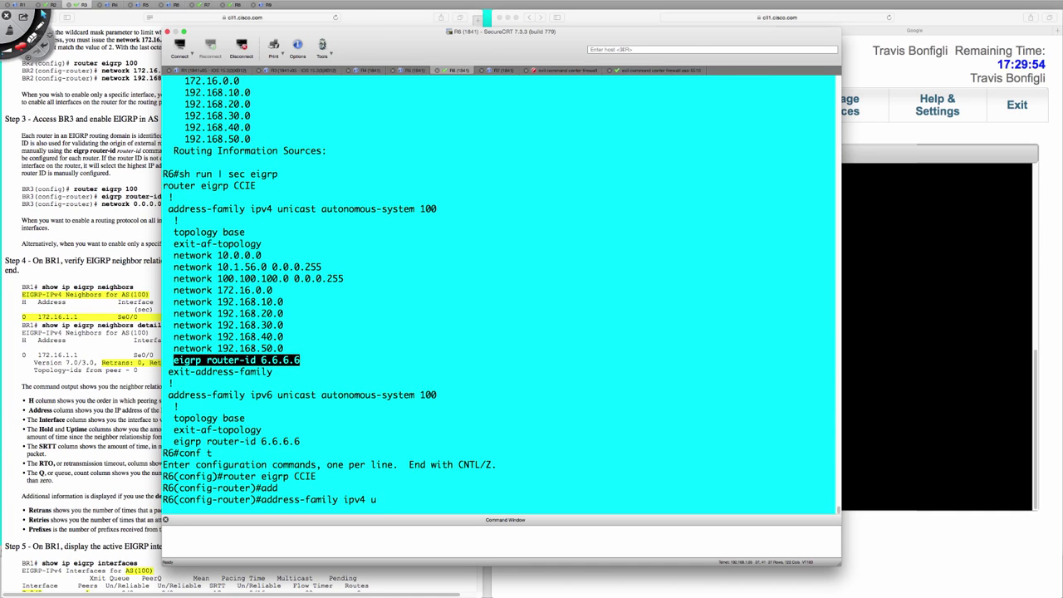
pyautogui.write(' as 100')
pyautogui.press('Return')
# Remove the manual EIGRP router ID 6.6.6.6 from R6's IPv4 address family and end configuration mode
pyautogui.write('no')
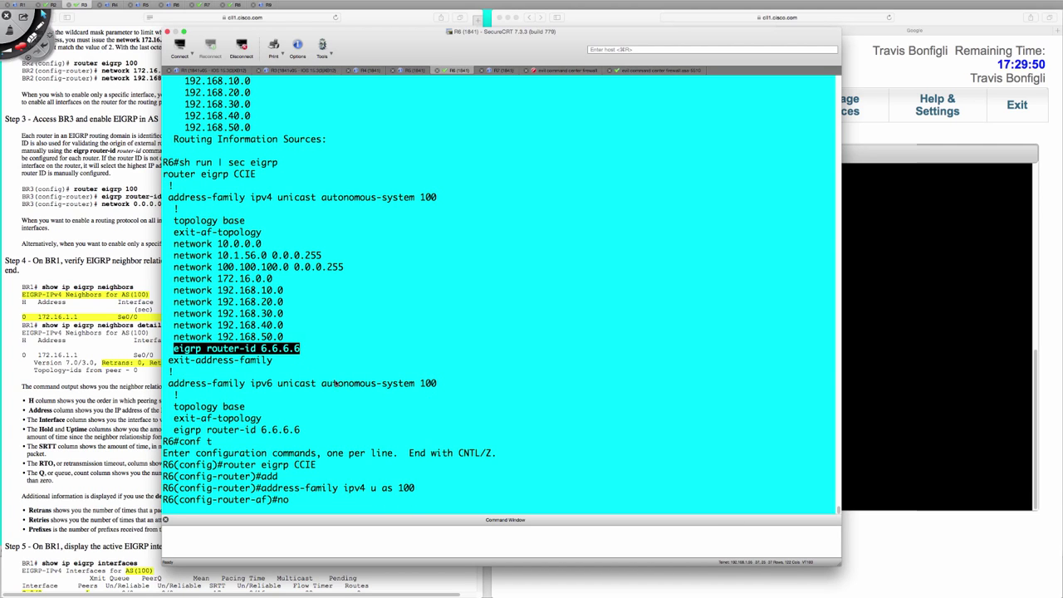
pyautogui.rightClick(340, 348)
pyautogui.click(353, 359)
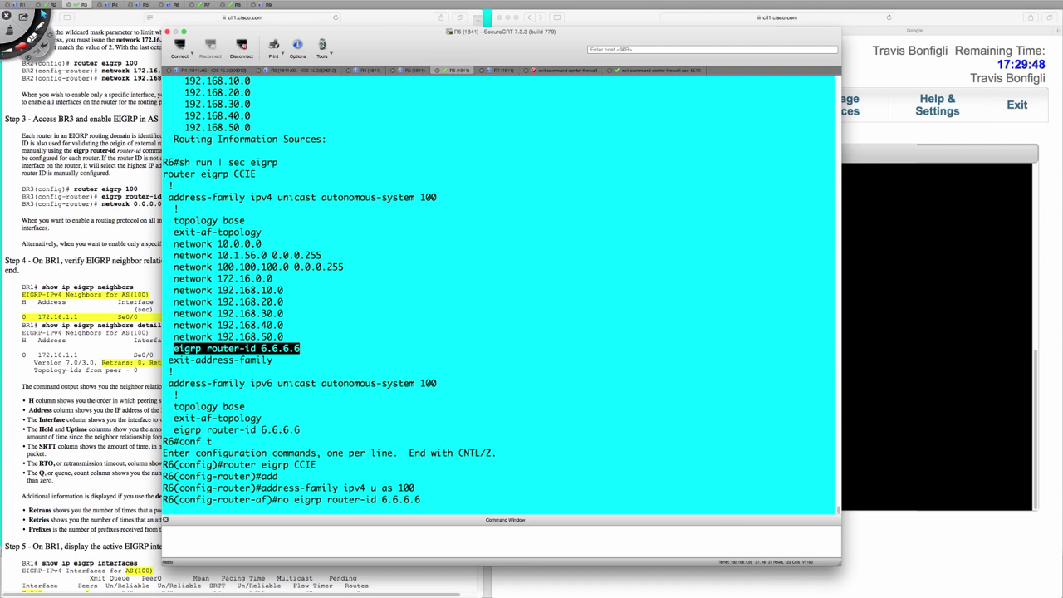
pyautogui.press('Return')
pyautogui.write('end')
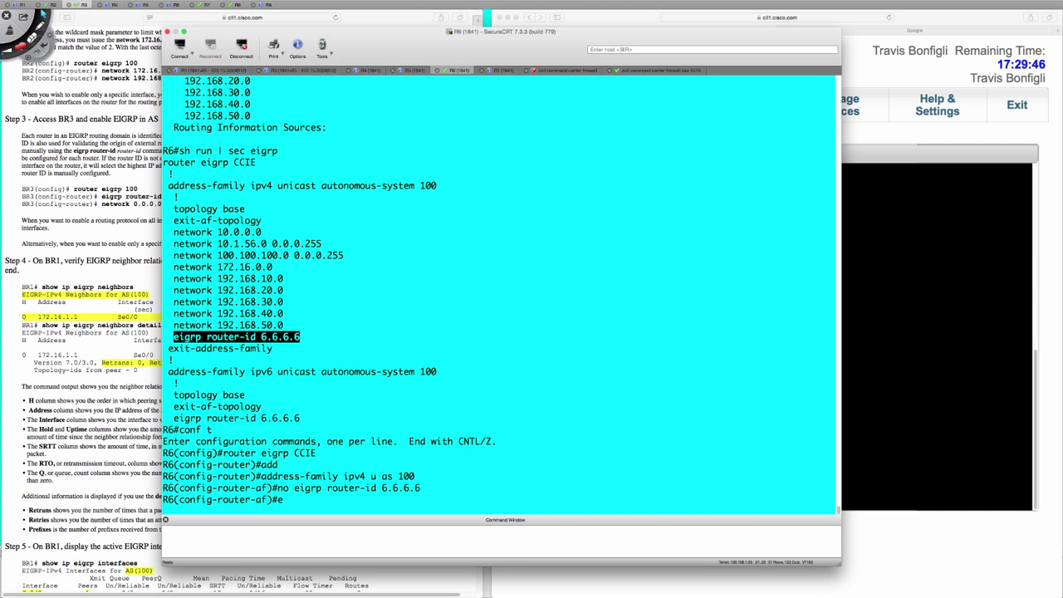
# Leave configuration mode on R6 and save the running configuration with wri m
pyautogui.press('Return')
pyautogui.press('Return')
pyautogui.press('Return')
pyautogui.write('wri m')
pyautogui.press('Return')
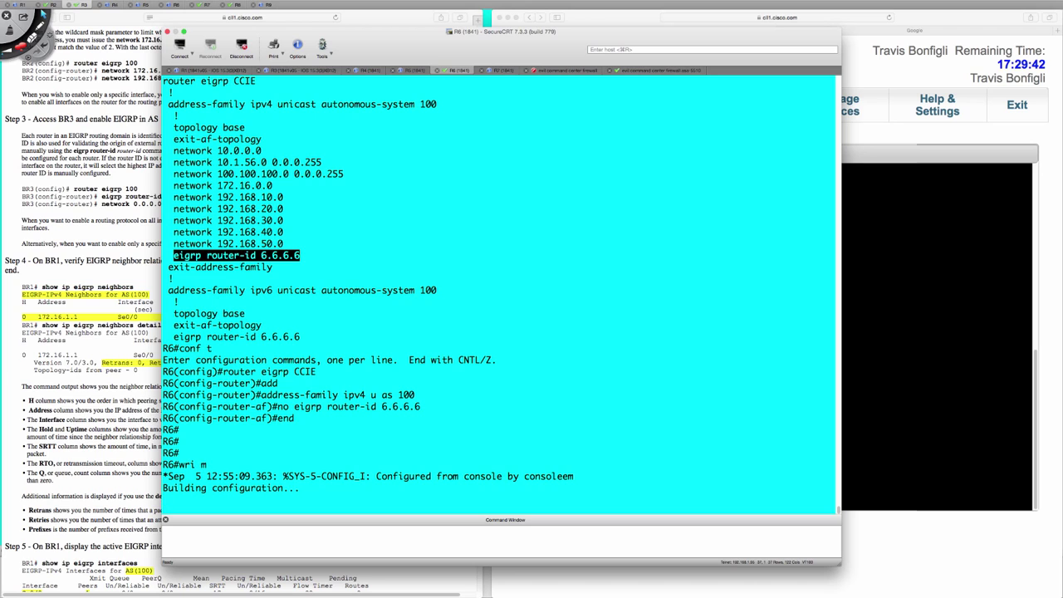
# Issue the reload command on R6
pyautogui.press('Return')
pyautogui.press('Return')
pyautogui.press('Return')
pyautogui.press('Return')
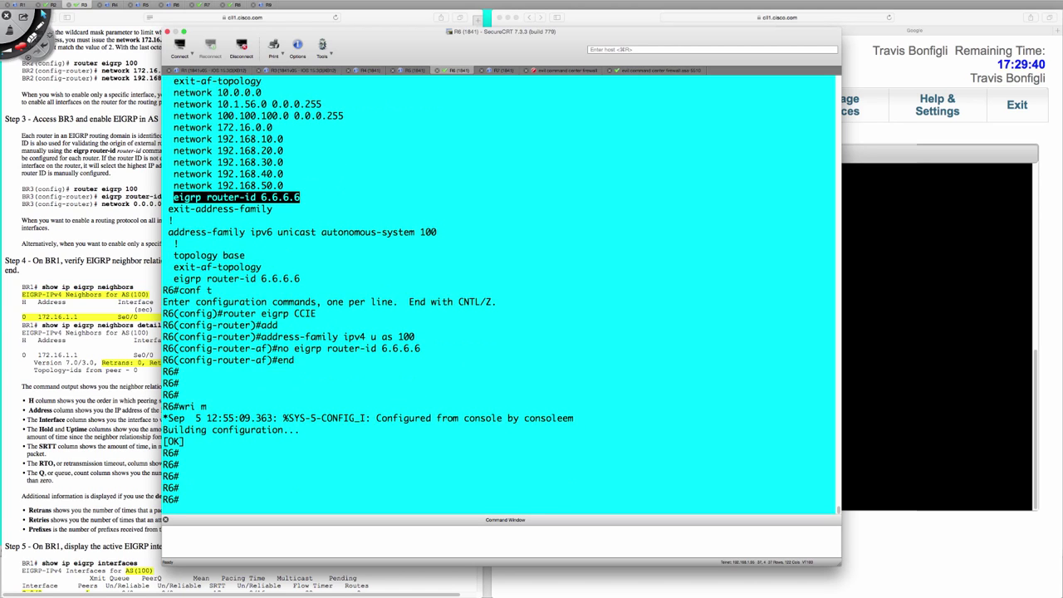
pyautogui.write('reload')
pyautogui.press('Return')
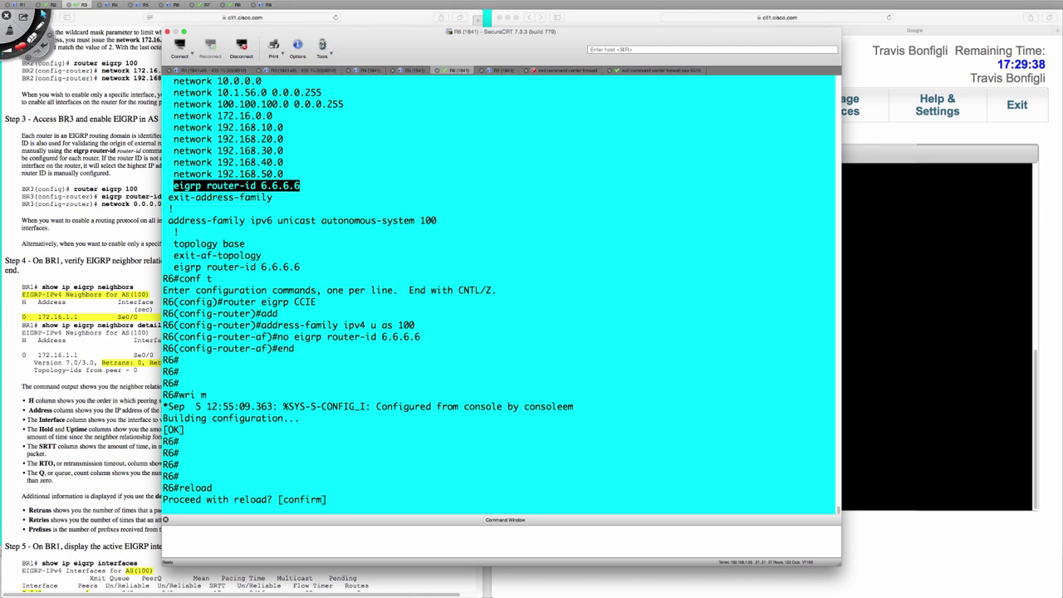
# Switch to the Cisco Learning Labs browser window and examine BR3's Router-ID line and the lab guide's rule on when router IDs change
pyautogui.press('super+Tab')
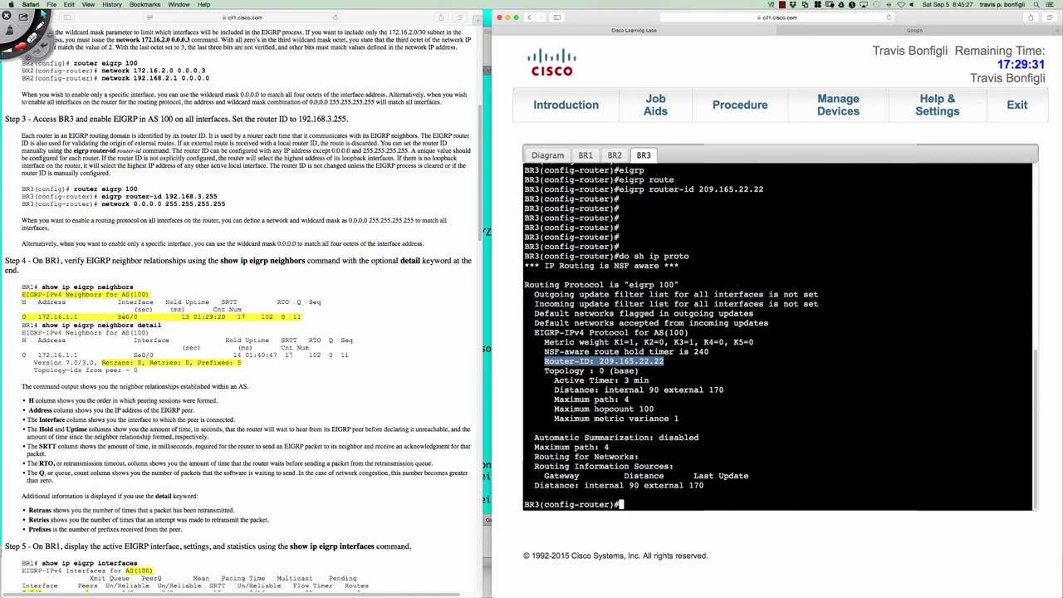
pyautogui.click(684, 363)
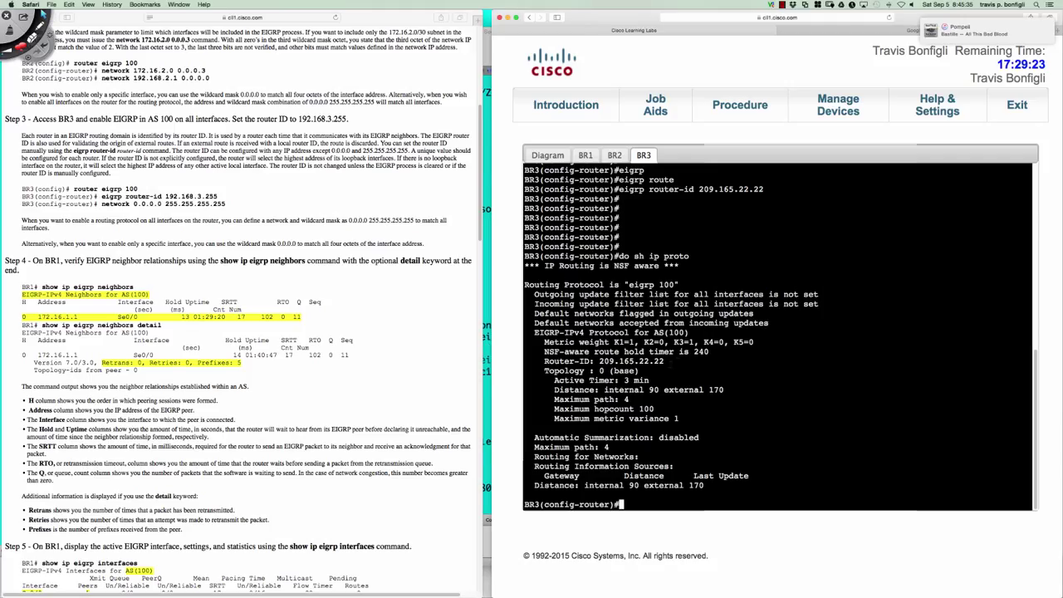
pyautogui.moveTo(669, 362); pyautogui.dragTo(544, 362)
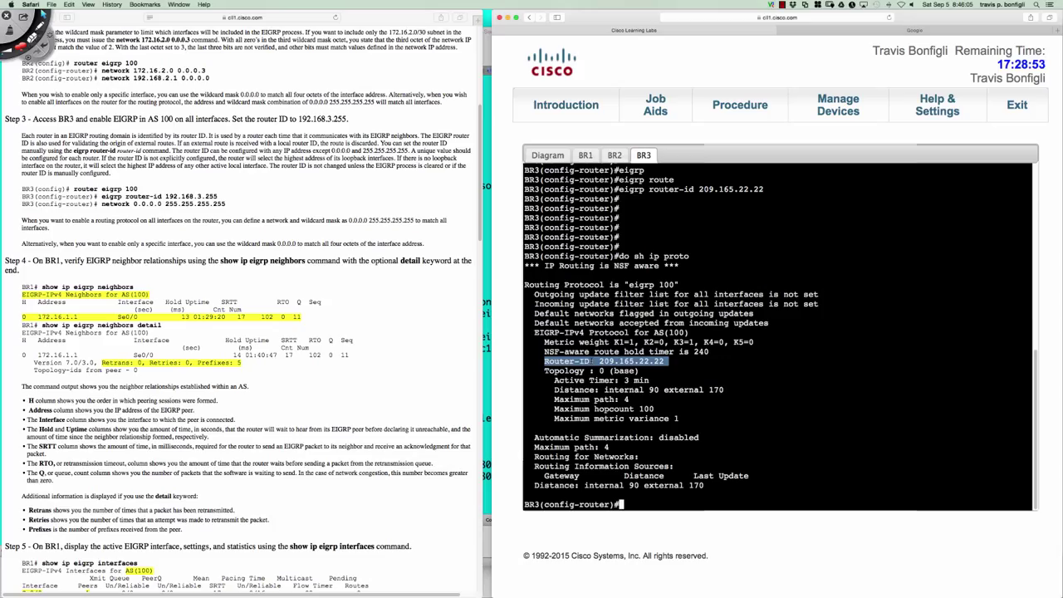
pyautogui.click(277, 167)
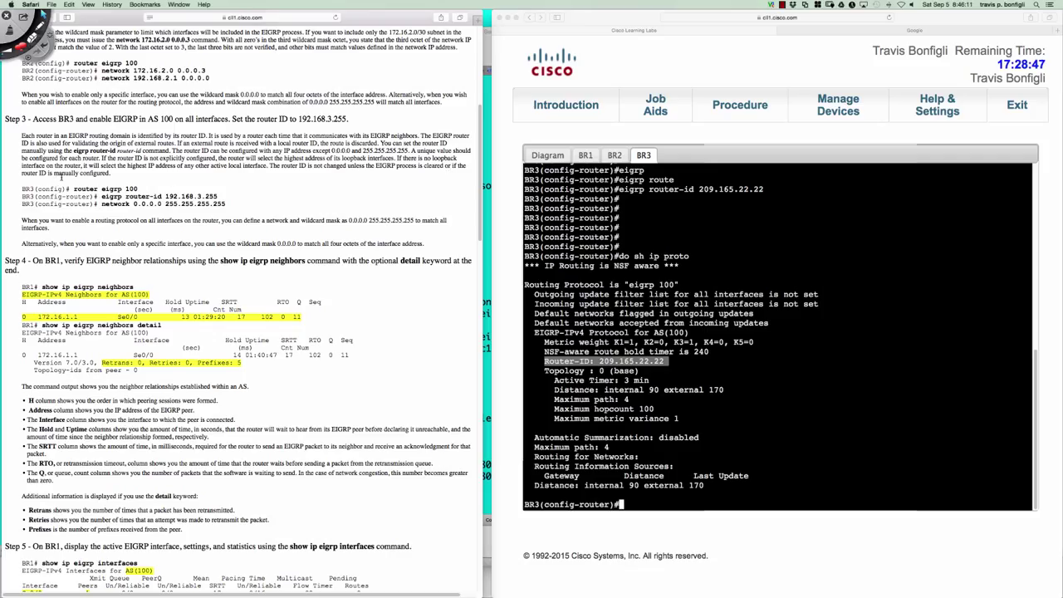
pyautogui.moveTo(111, 173); pyautogui.dragTo(47, 173)
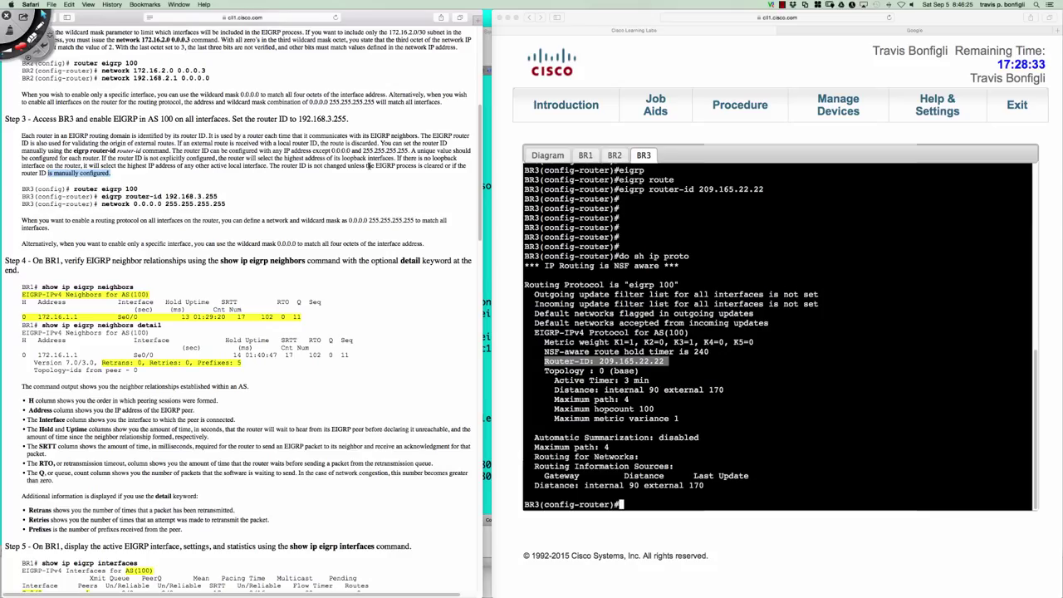
# Enable EIGRP on all BR3 interfaces with the statement network 0.0.0.0 255.255.255.255
pyautogui.click(653, 240)
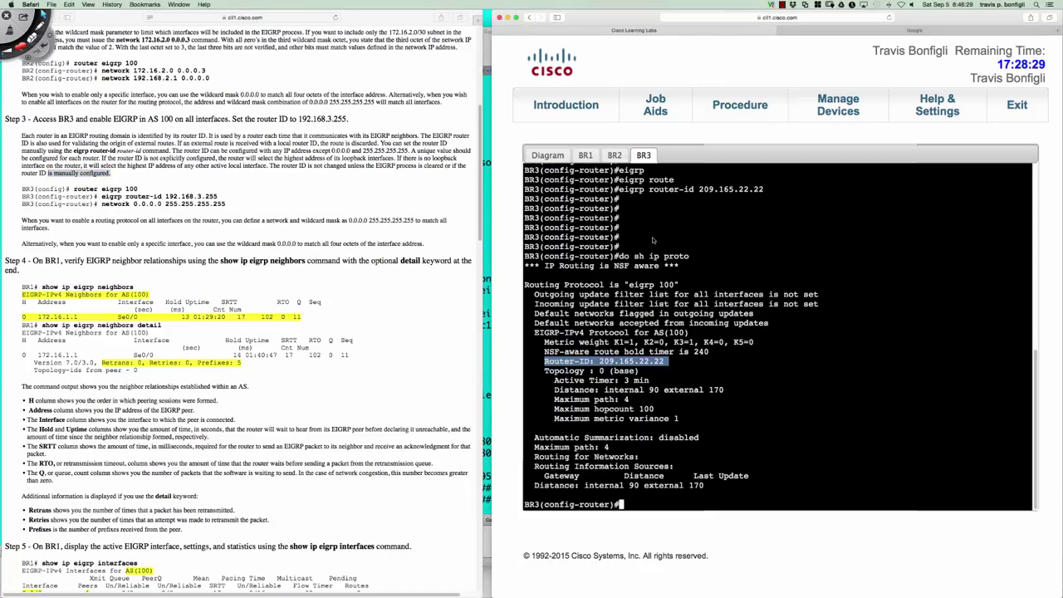
pyautogui.click(653, 240)
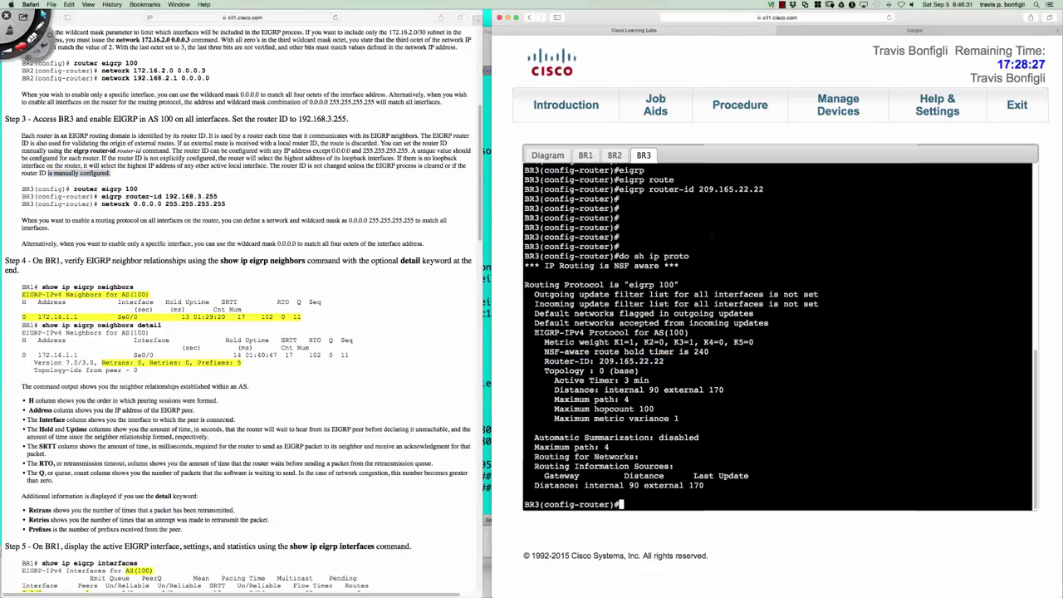
pyautogui.write('net')
pyautogui.press('Tab')
pyautogui.write('0.0.')
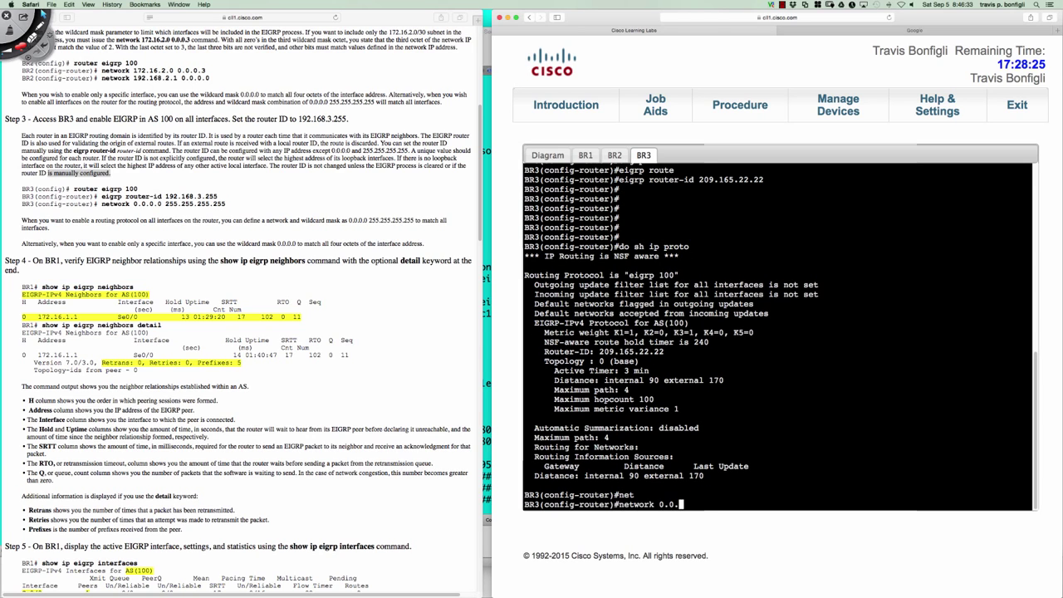
pyautogui.write('0.0 255.255.255.255')
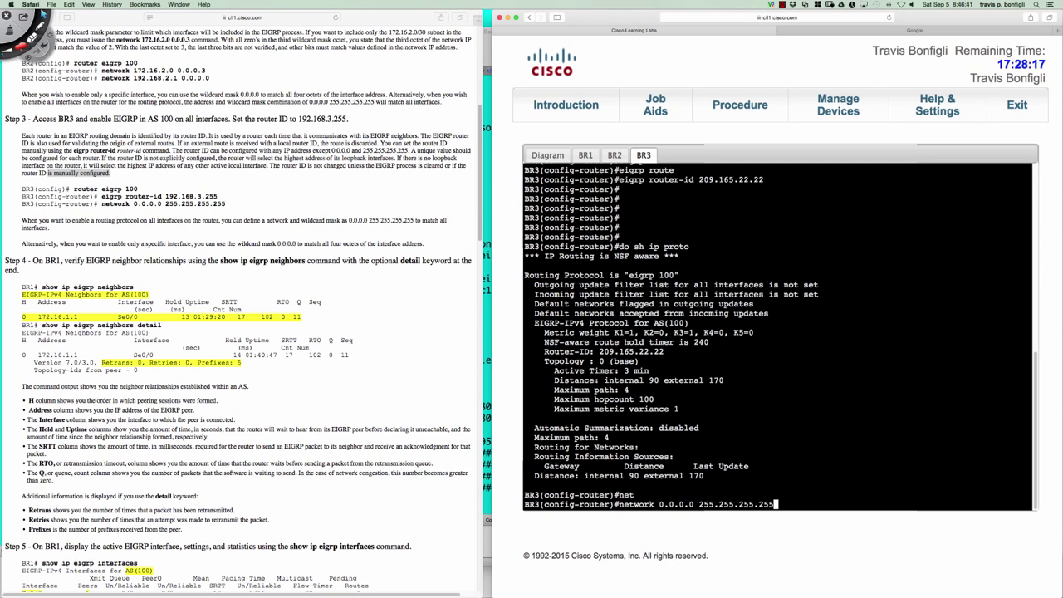
pyautogui.press('Return')
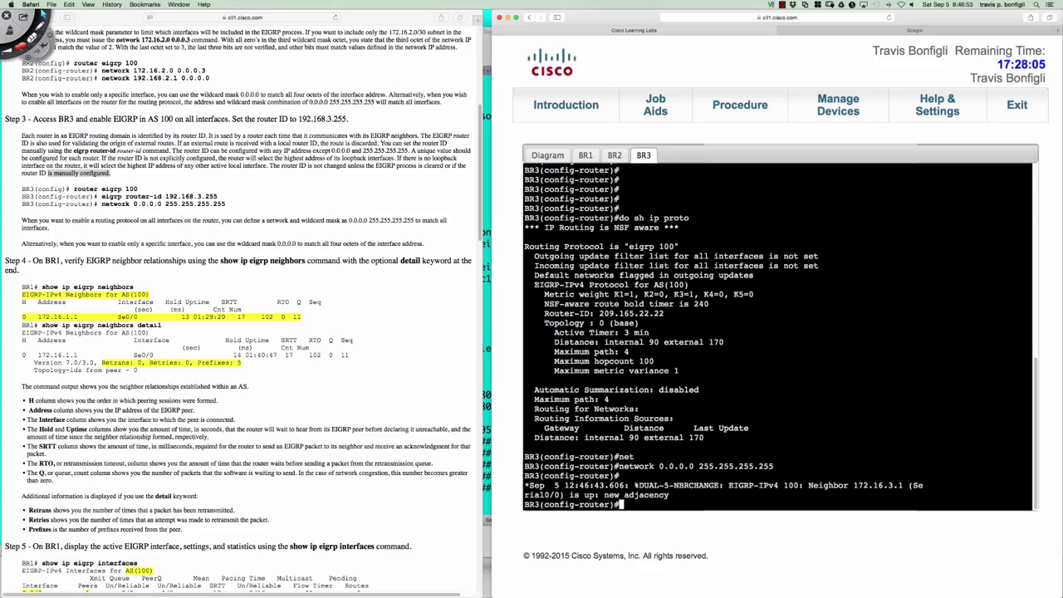
# Highlight the address and wildcard in BR3's network statement, and list its EIGRP interfaces with do sh ip eigrp inter
pyautogui.moveTo(660, 466); pyautogui.dragTo(774, 466)
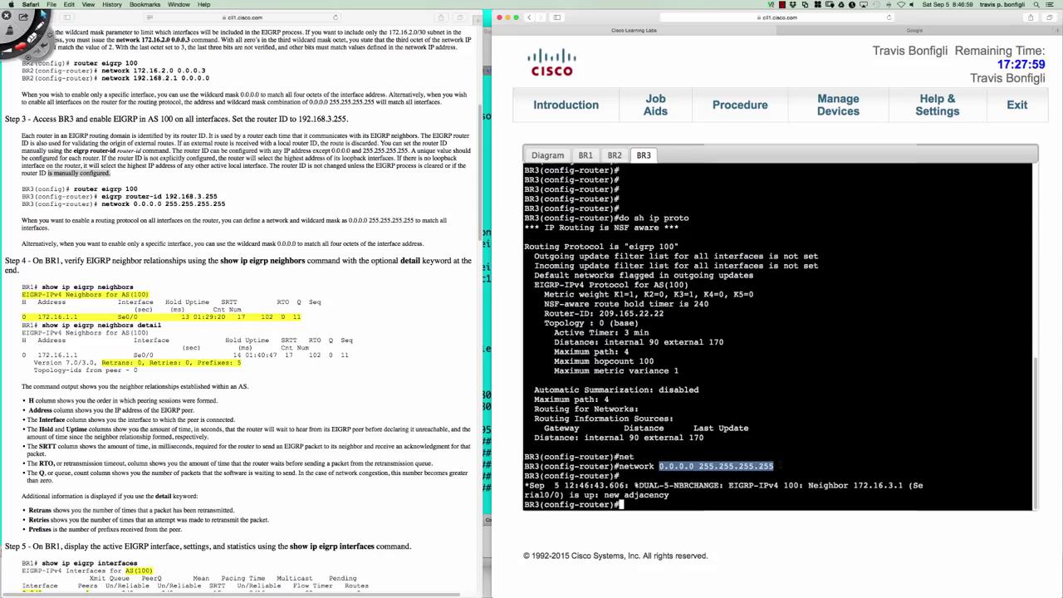
pyautogui.click(820, 451)
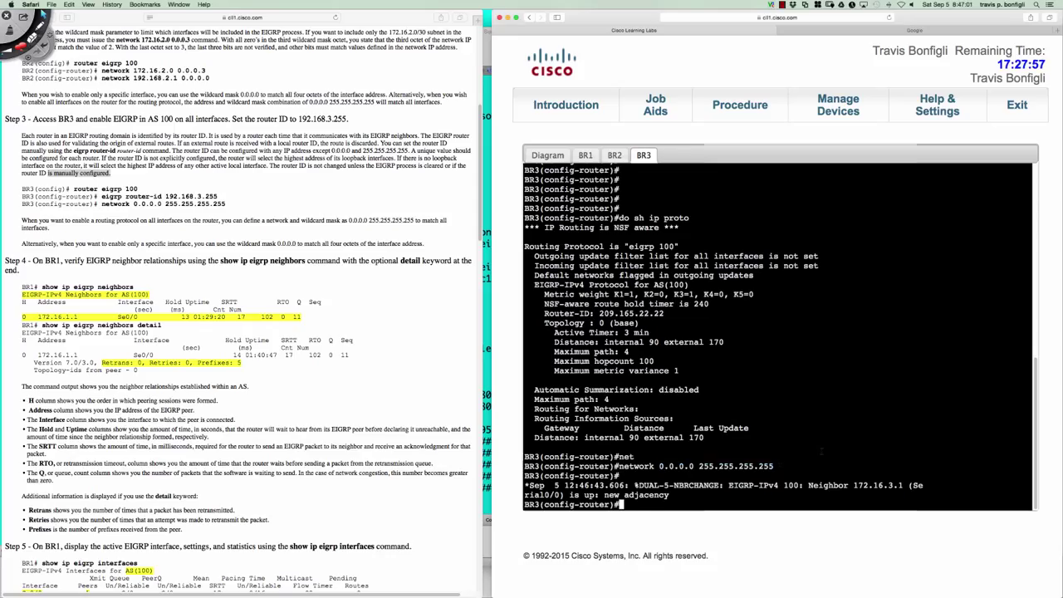
pyautogui.write('do sh ip ei')
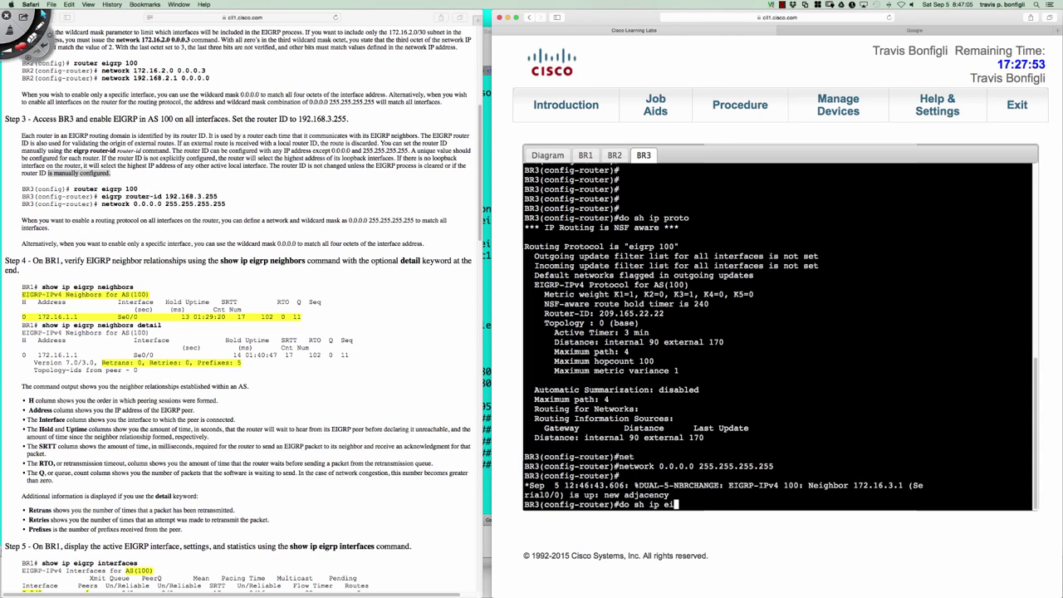
pyautogui.write('grp inter')
pyautogui.press('Return')
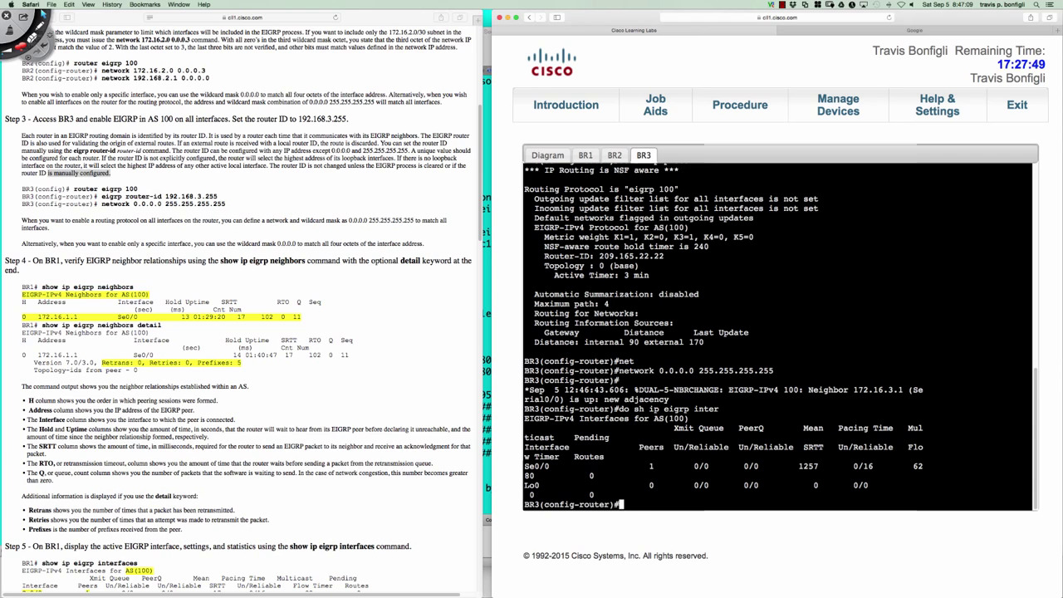
# Display BR3's interface summary with do sh ip int bri and compare it with the network statement's address and wildcard
pyautogui.write('do sh ip int bri')
pyautogui.press('Return')
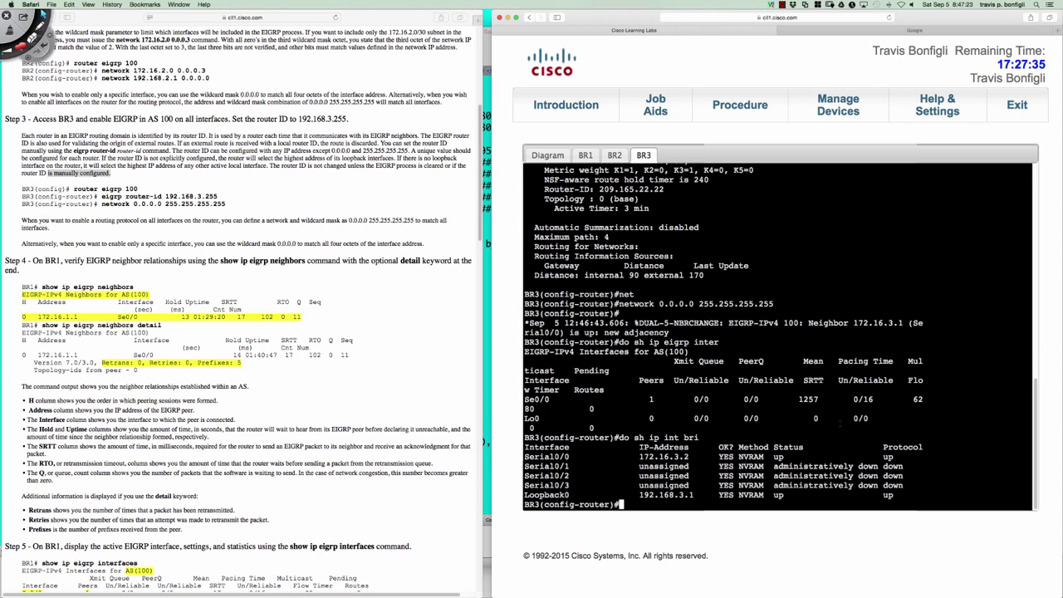
pyautogui.moveTo(659, 304); pyautogui.dragTo(773, 304)
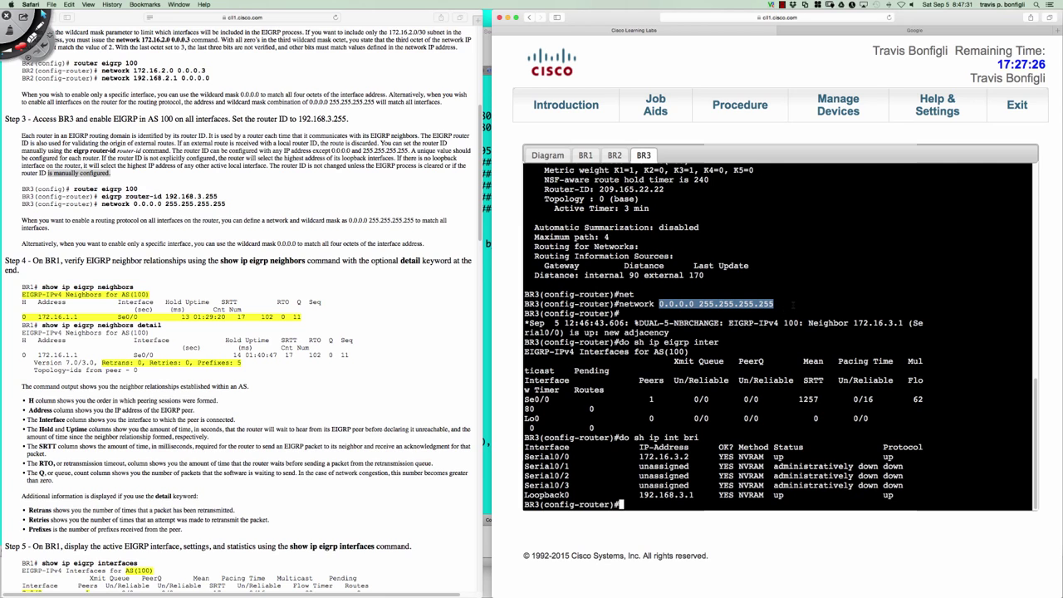
pyautogui.click(793, 304)
# Bring Step 4 of the lab guide into view, switch to the BR1 console, and return it to privileged EXEC mode with end
pyautogui.scroll(-5, 465, 337)
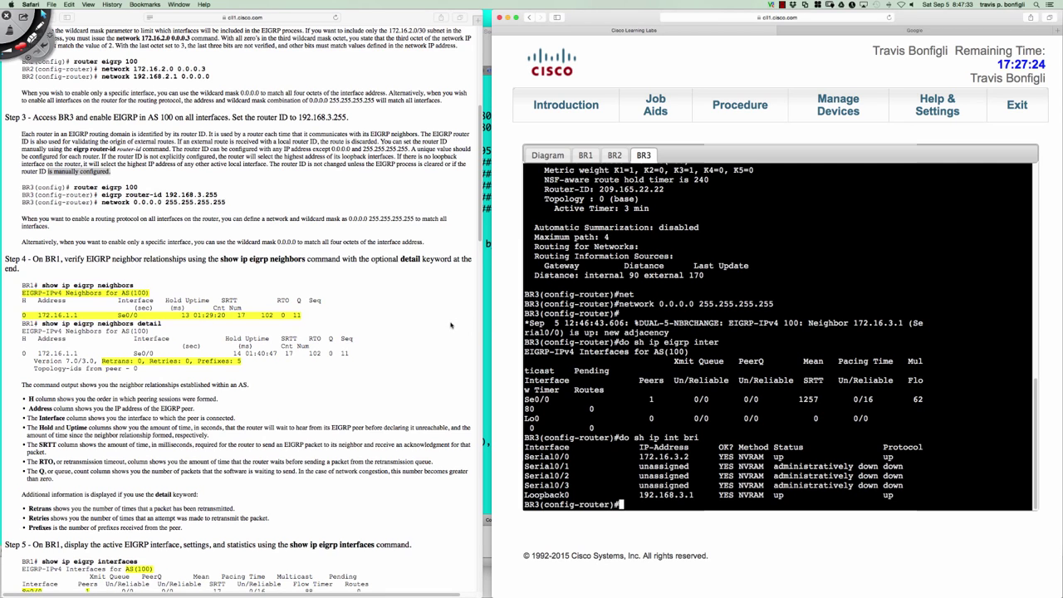
pyautogui.scroll(-2, 451, 326)
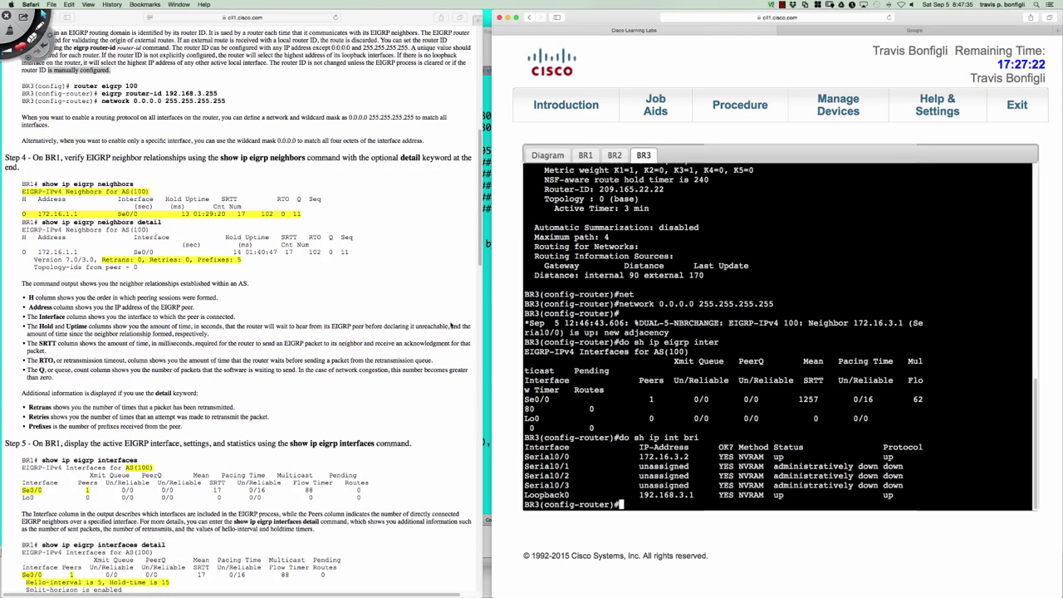
pyautogui.scroll(-2, 451, 325)
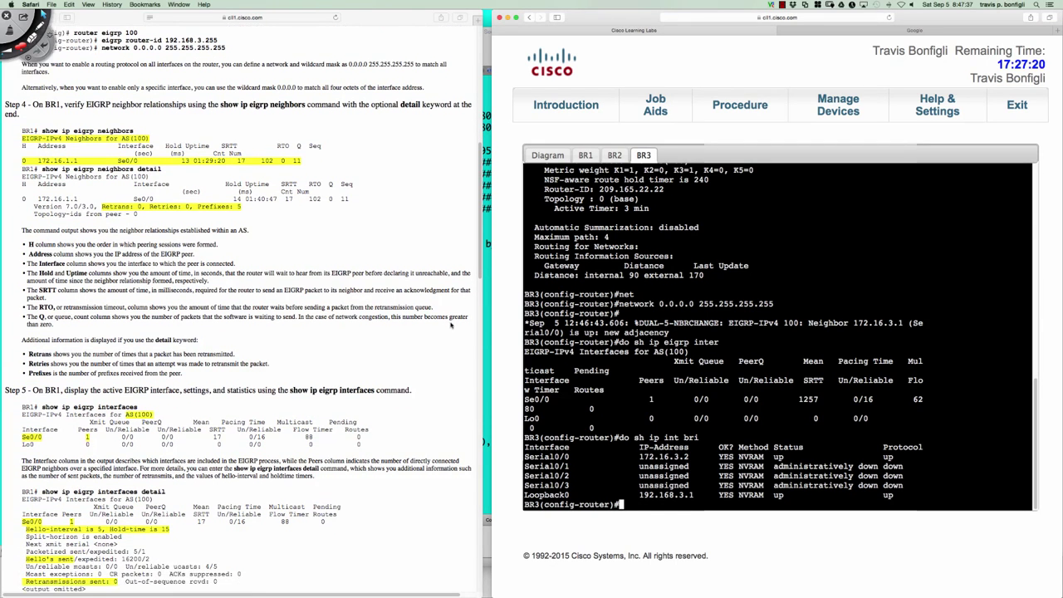
pyautogui.click(585, 156)
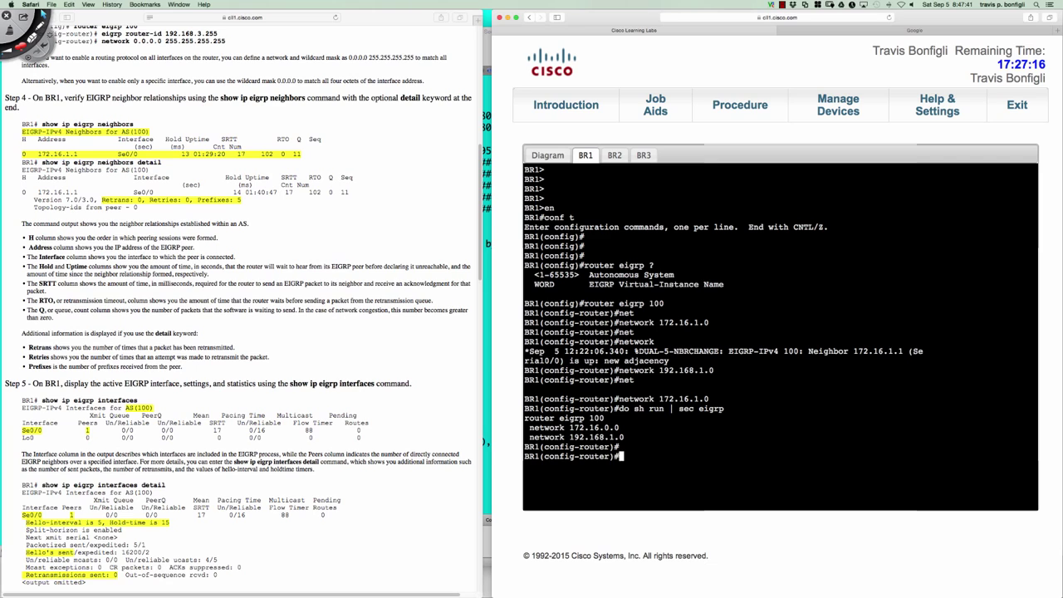
pyautogui.press('Return')
pyautogui.press('Return')
pyautogui.press('Return')
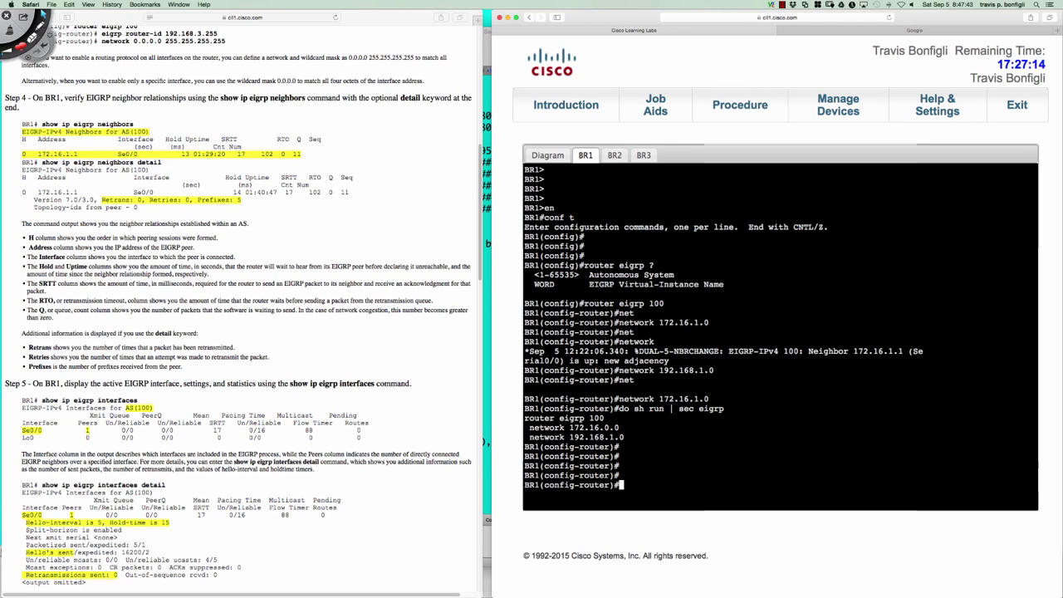
pyautogui.write('end')
pyautogui.press('Return')
# Display BR1's EIGRP neighbors with sh ip eigrp neigh and examine the neighbor's interface entry
pyautogui.write('sh ip eigrp neigh')
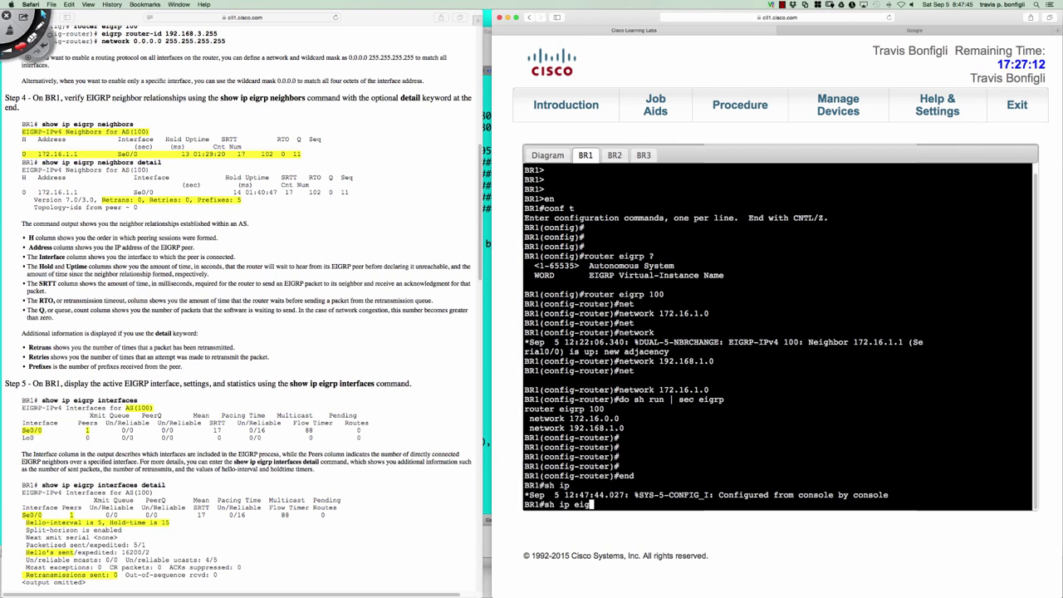
pyautogui.press('Return')
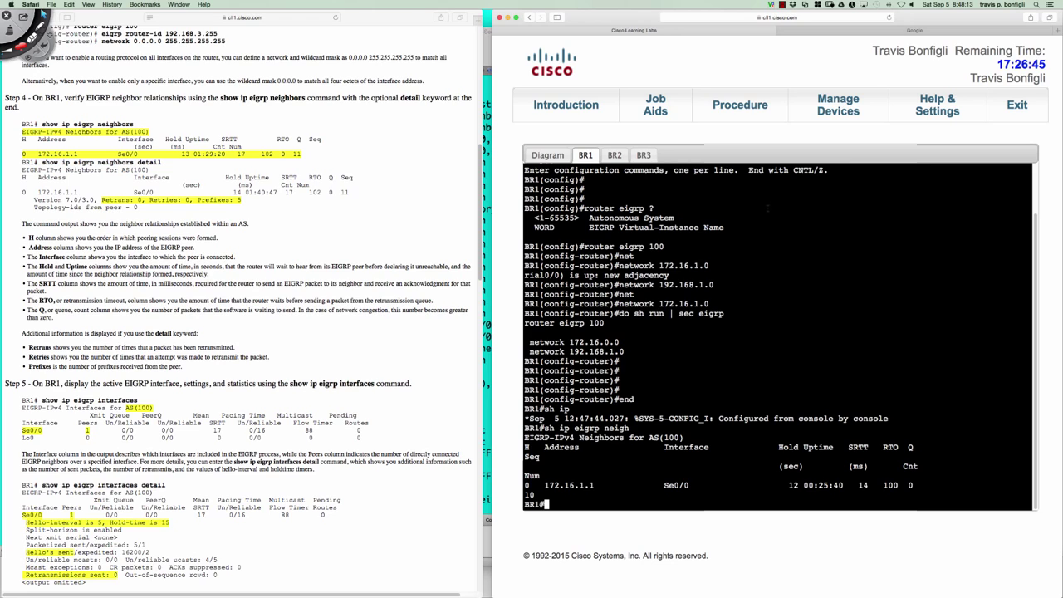
pyautogui.moveTo(664, 485); pyautogui.dragTo(692, 485)
pyautogui.click(736, 461)
pyautogui.doubleClick(735, 462)
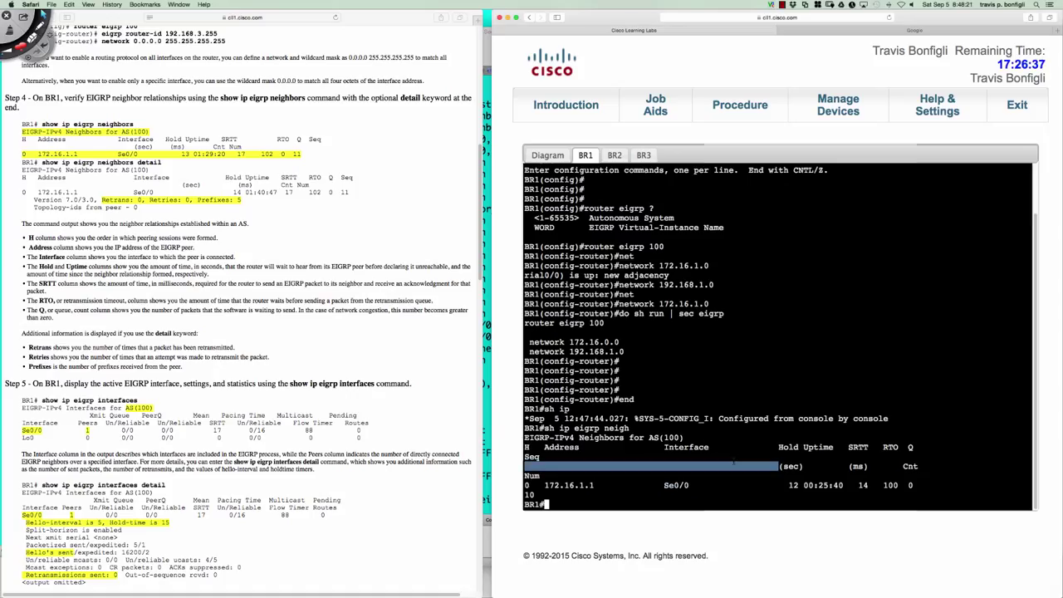
pyautogui.click(734, 461)
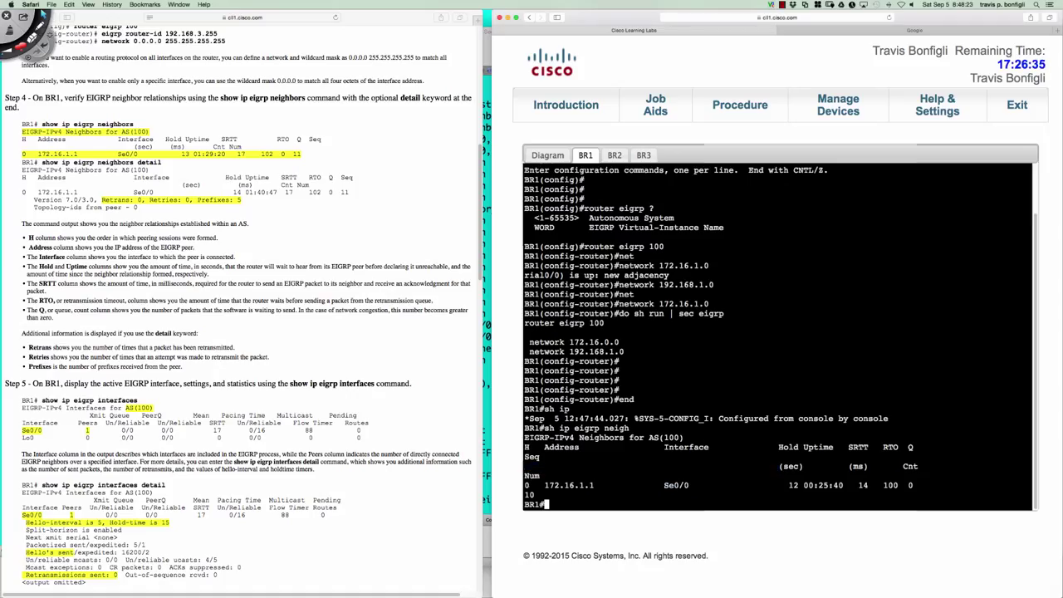
# Display BR1's interface summary with sh ip int bri
pyautogui.write('do sh ip int bri')
pyautogui.press('Return')
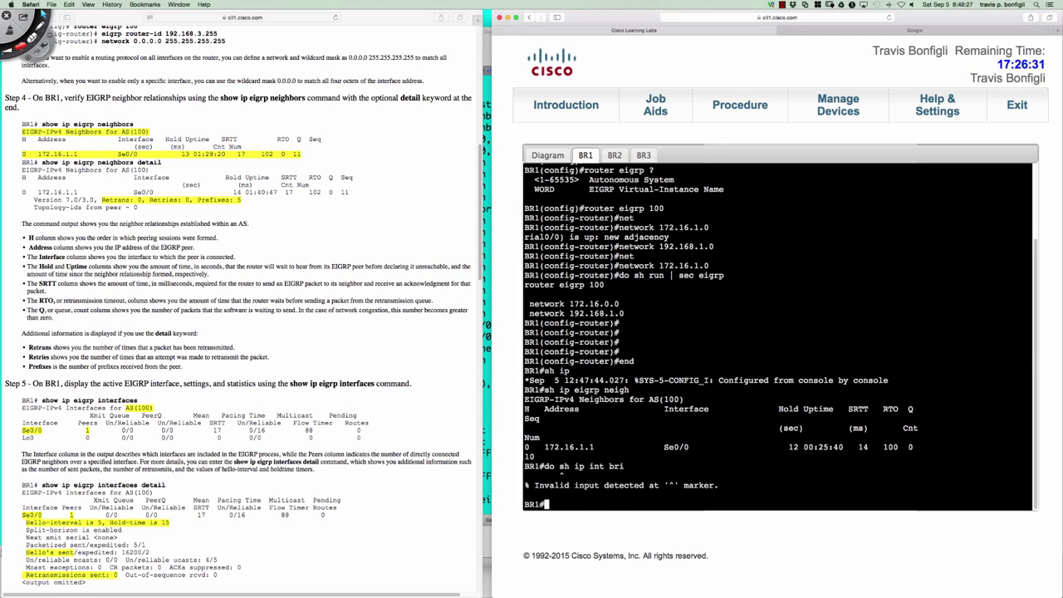
pyautogui.write('sh ip int bri')
pyautogui.press('Return')
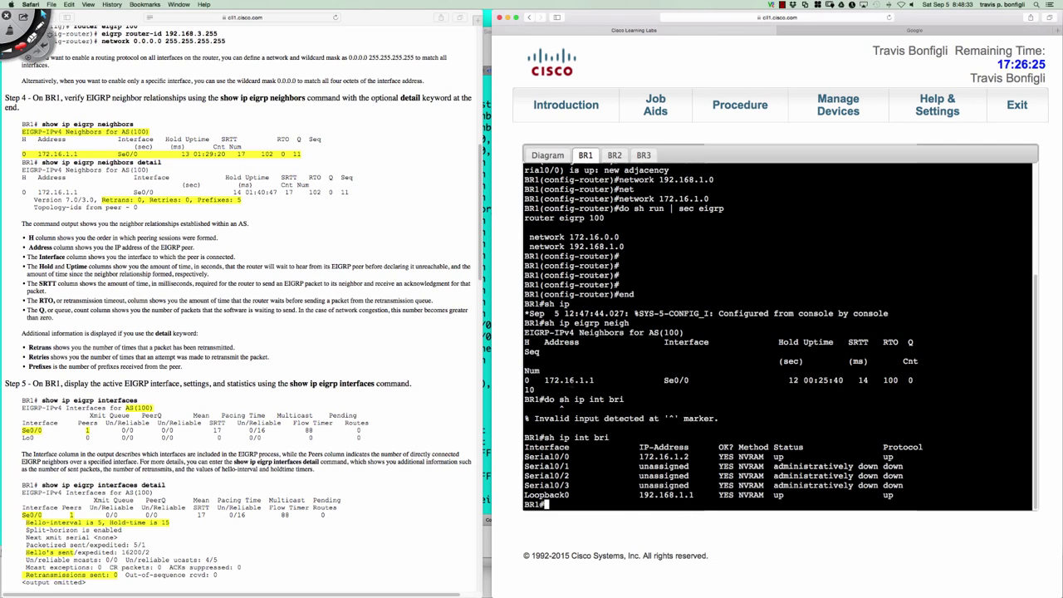
# Examine the neighbor's address, local interface and hold time in BR1's EIGRP neighbor table
pyautogui.moveTo(544, 379); pyautogui.dragTo(595, 379)
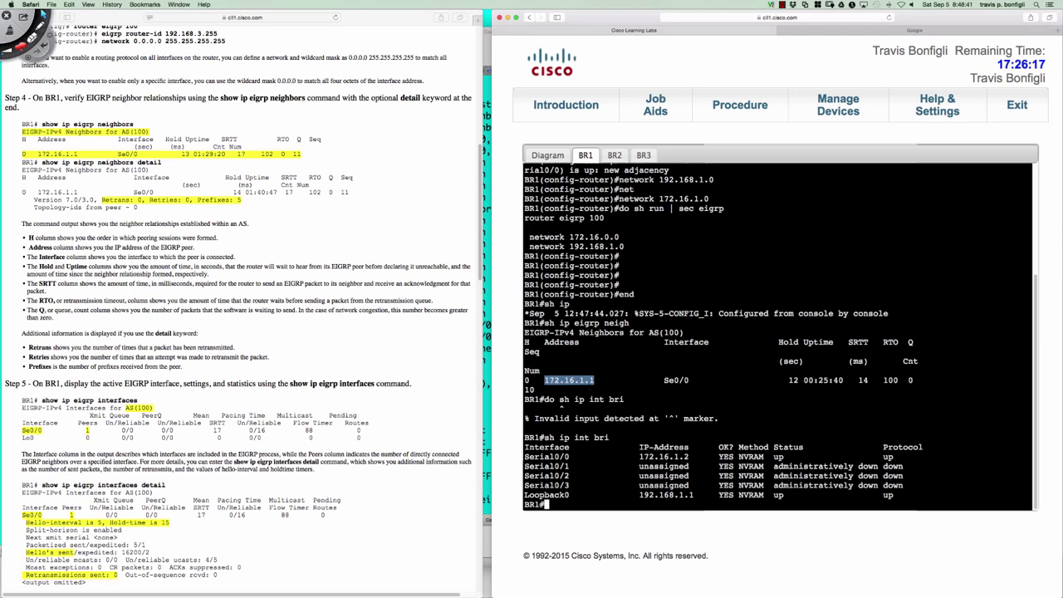
pyautogui.moveTo(544, 380); pyautogui.dragTo(594, 379)
pyautogui.moveTo(663, 380); pyautogui.dragTo(690, 380)
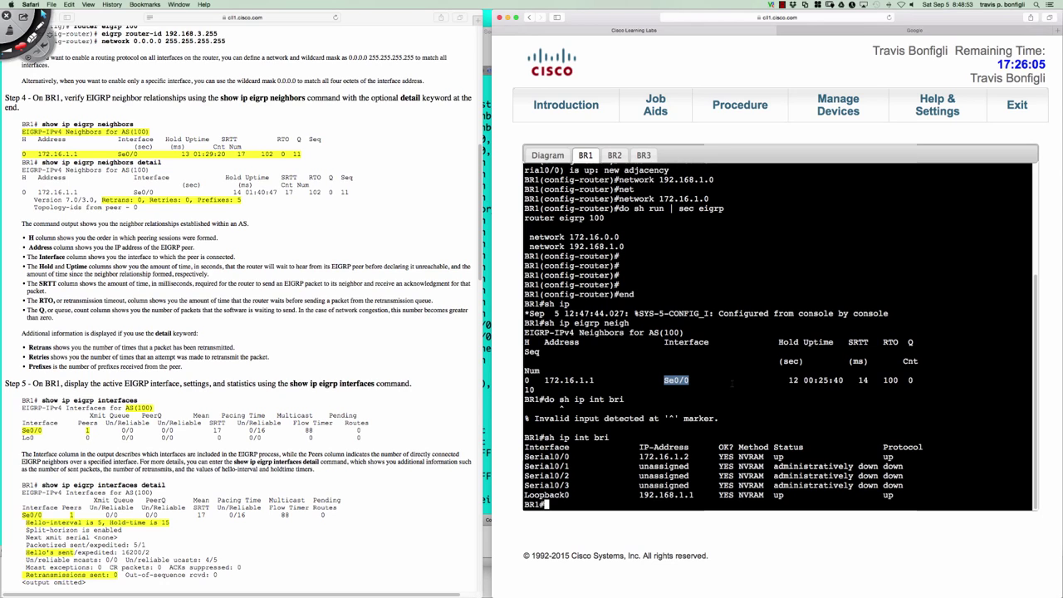
pyautogui.moveTo(804, 379)
pyautogui.mouseDown()
pyautogui.moveTo(844, 380)
pyautogui.moveTo(798, 379)
pyautogui.mouseUp()
# Display detailed EIGRP neighbor information on BR1 with sh ip eigrp nei det
pyautogui.write('sh ip ')
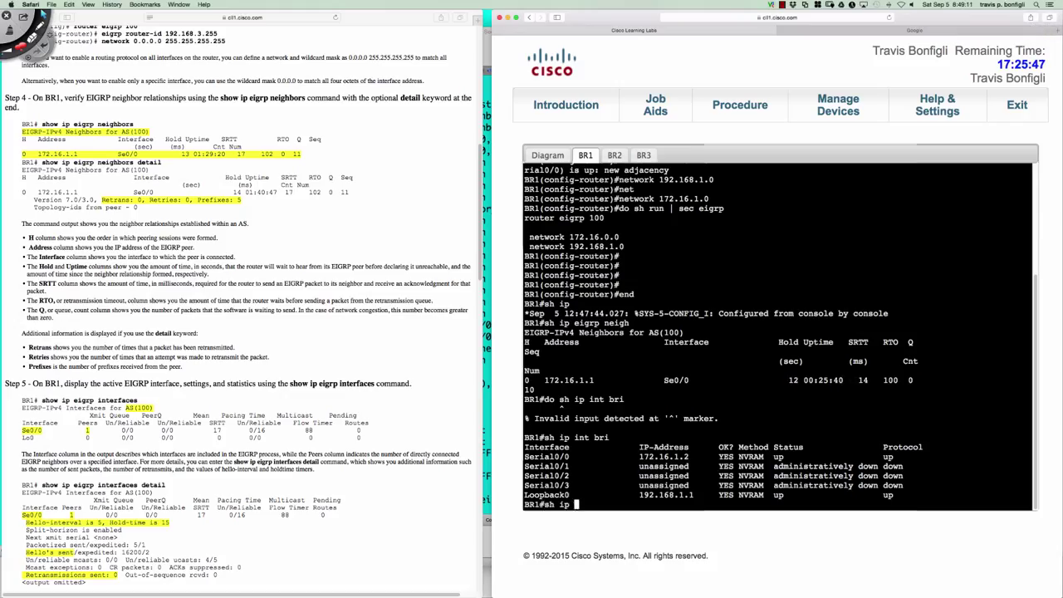
pyautogui.write('eigrp nei det')
pyautogui.press('Return')
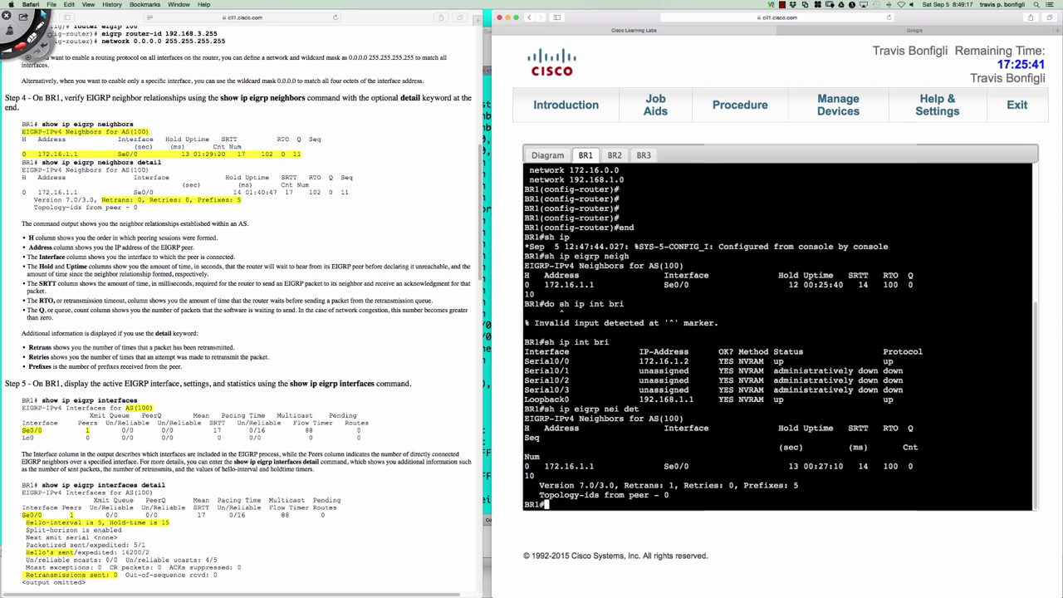
# List the sh ip eigrp inter options on BR1 and display detailed EIGRP interface information with sh ip eigrp inter det
pyautogui.write('sh ip eigrp ')
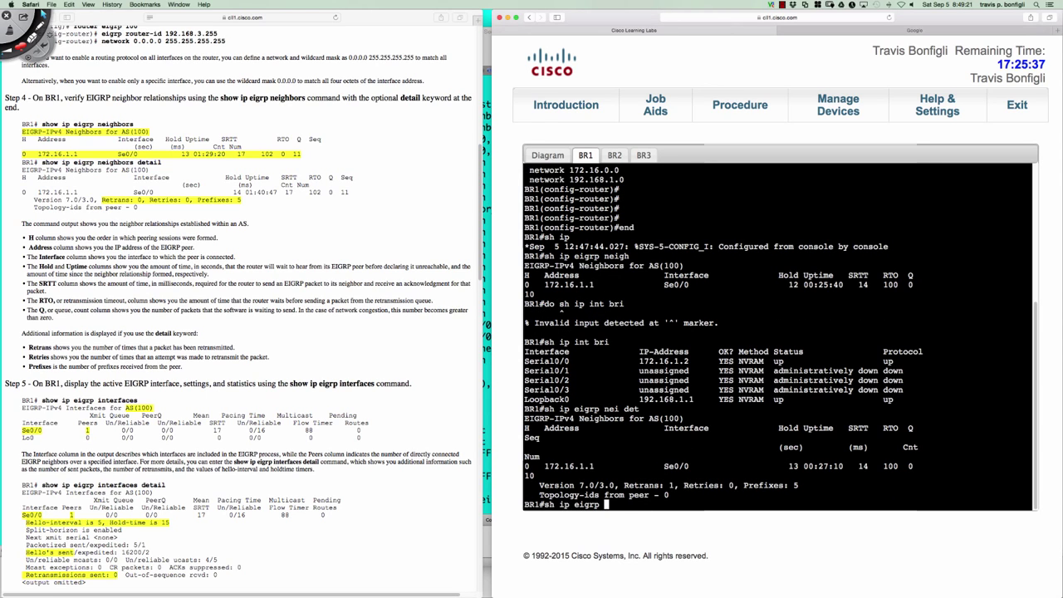
pyautogui.write('inter ?')
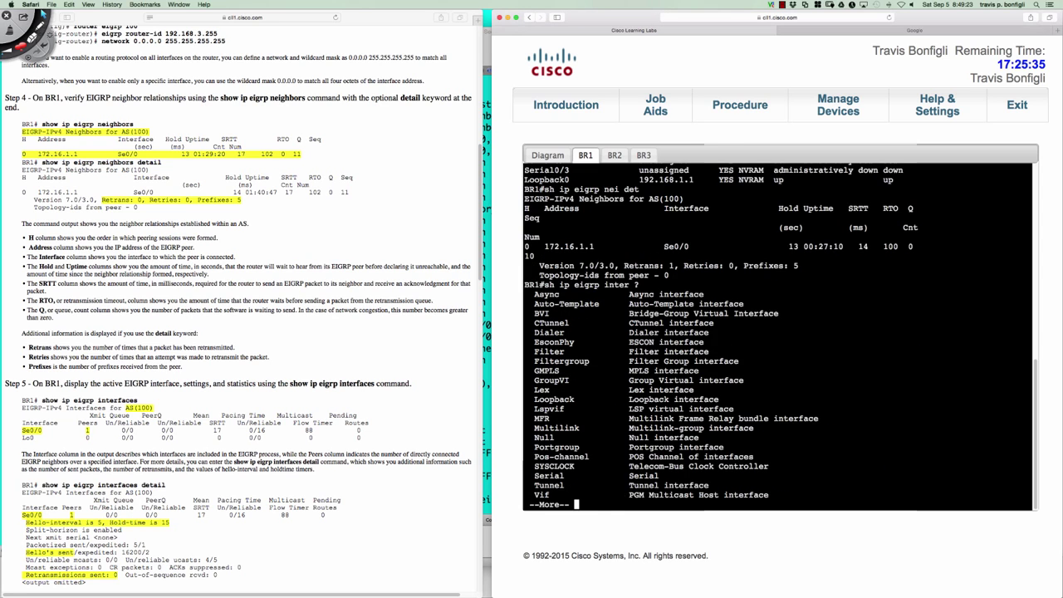
pyautogui.press('space')
pyautogui.write('det')
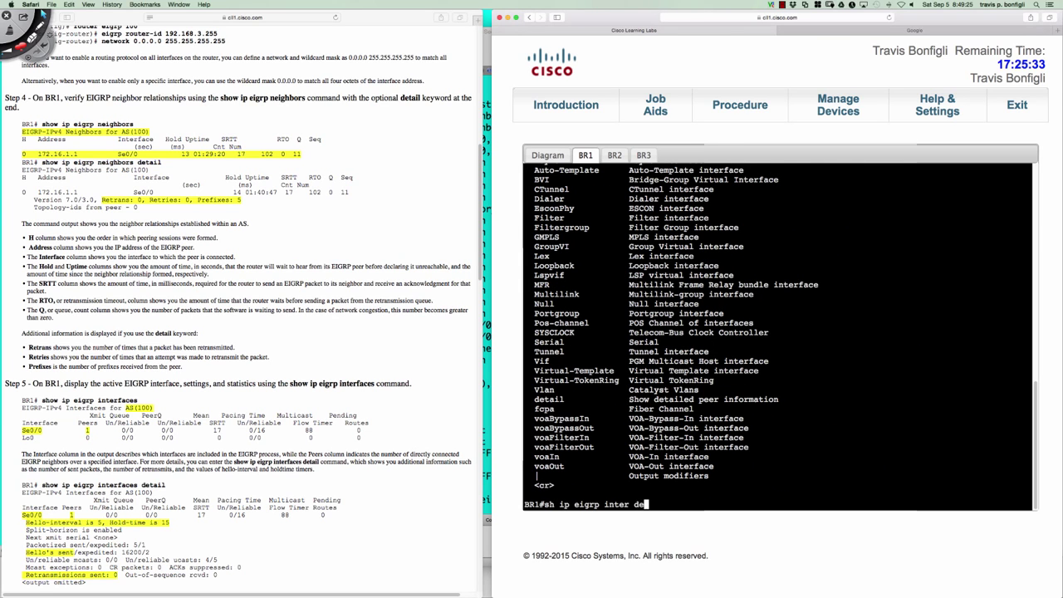
pyautogui.press('Return')
pyautogui.press('space')
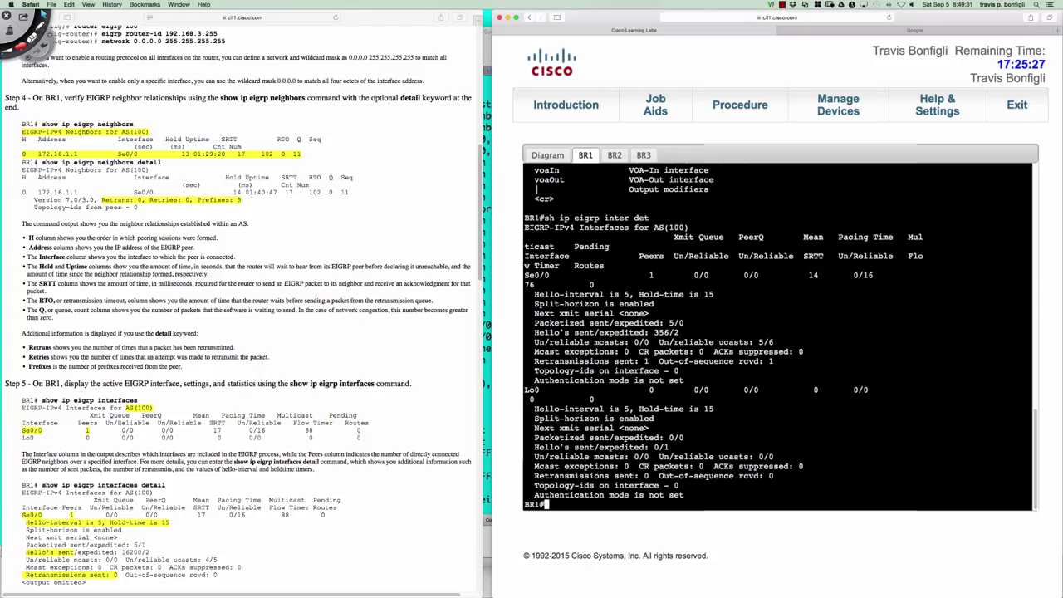
# Examine Loopback0's hello interval and hold time in BR1's detailed EIGRP interface output
pyautogui.moveTo(534, 409); pyautogui.dragTo(714, 408)
pyautogui.moveTo(638, 408); pyautogui.dragTo(713, 408)
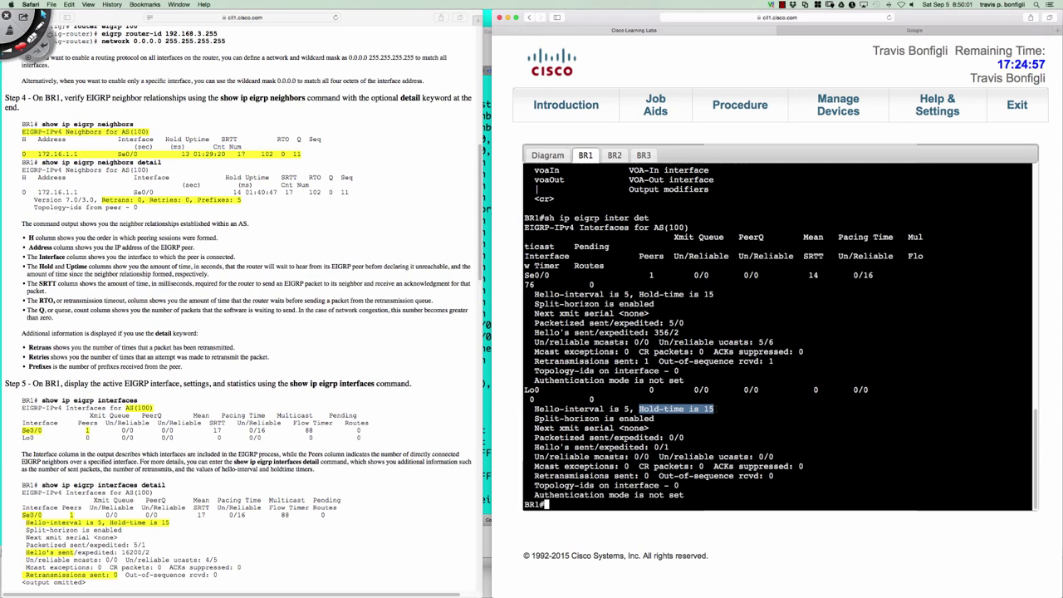
pyautogui.click(739, 409)
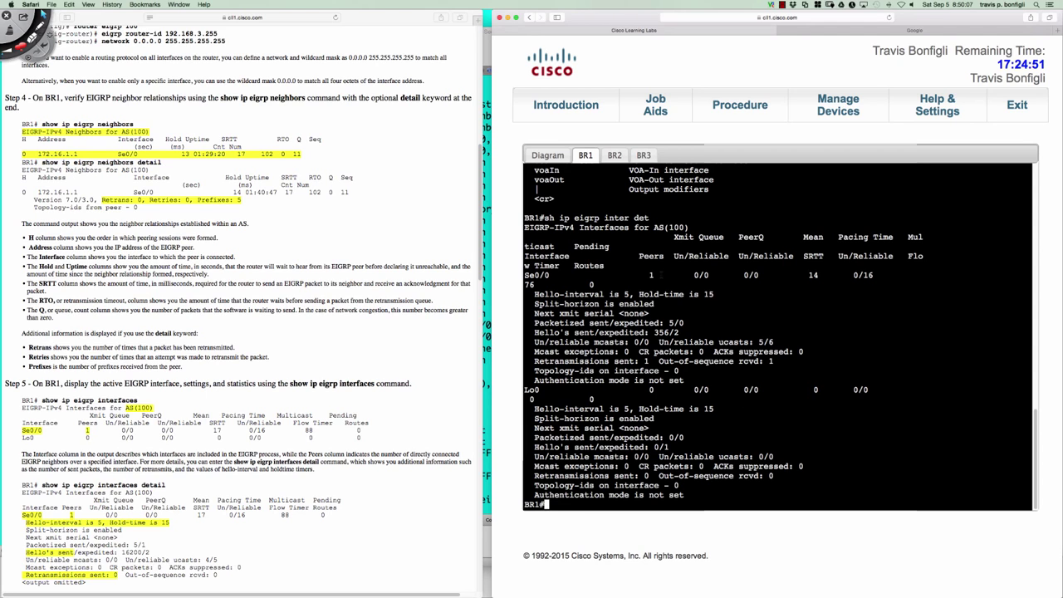
# Display BR1's detailed neighbor information with sh ip eigrp neigh det and examine its version, retransmission and prefix line
pyautogui.press('Return')
pyautogui.press('Return')
pyautogui.press('Return')
pyautogui.press('Return')
pyautogui.write('sh ip eigrp')
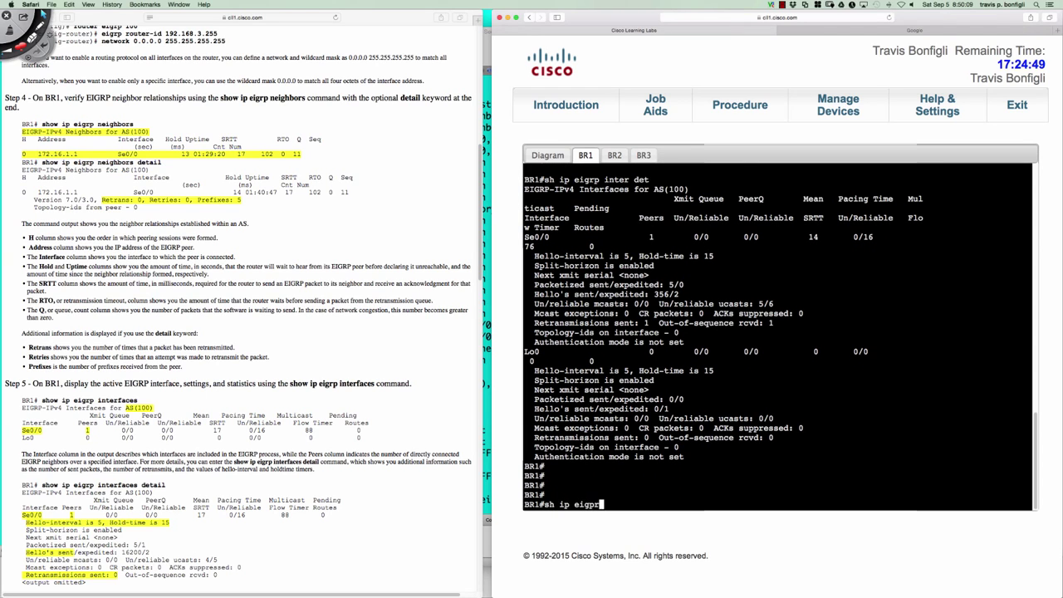
pyautogui.write(' neigh det')
pyautogui.press('Return')
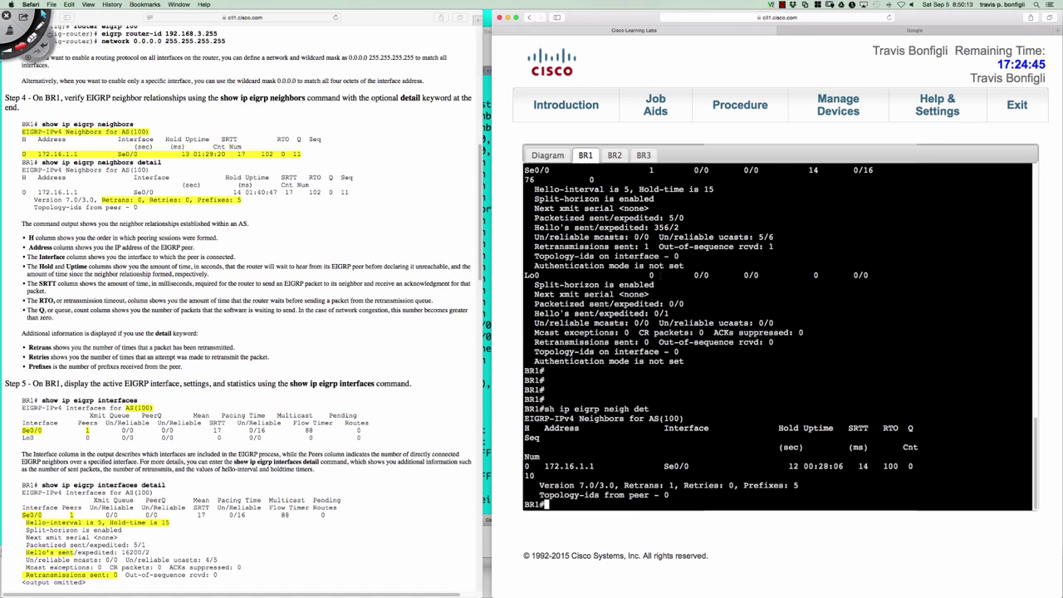
pyautogui.moveTo(564, 485); pyautogui.dragTo(675, 485)
pyautogui.moveTo(783, 485); pyautogui.dragTo(802, 485)
# Display BR1's EIGRP routes with sh ip route eigrp and examine the learned route entries
pyautogui.write('sh ip route ei')
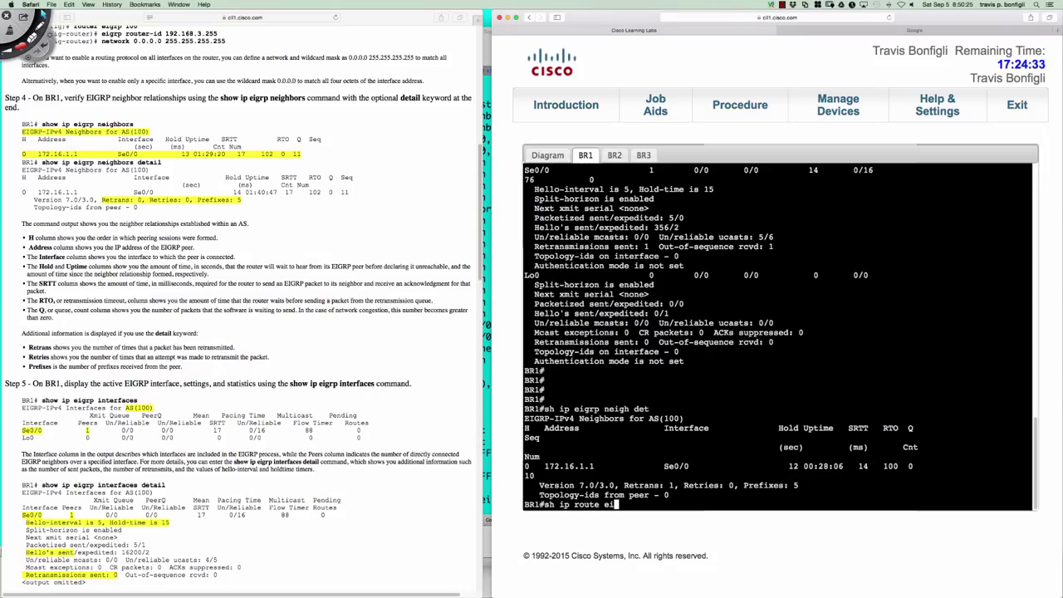
pyautogui.write('grp')
pyautogui.press('Return')
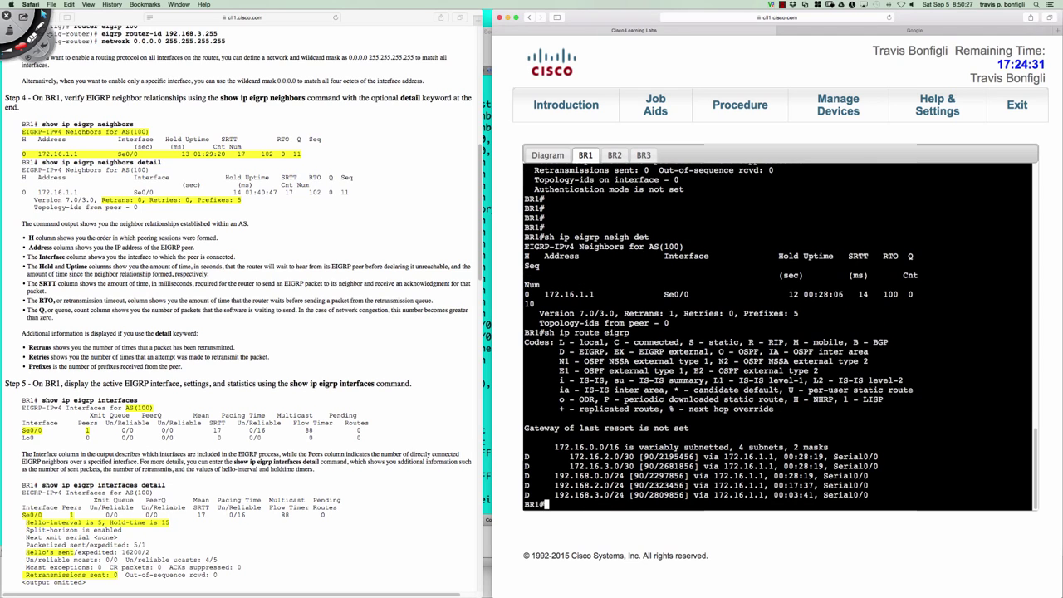
pyautogui.moveTo(527, 455); pyautogui.dragTo(874, 496)
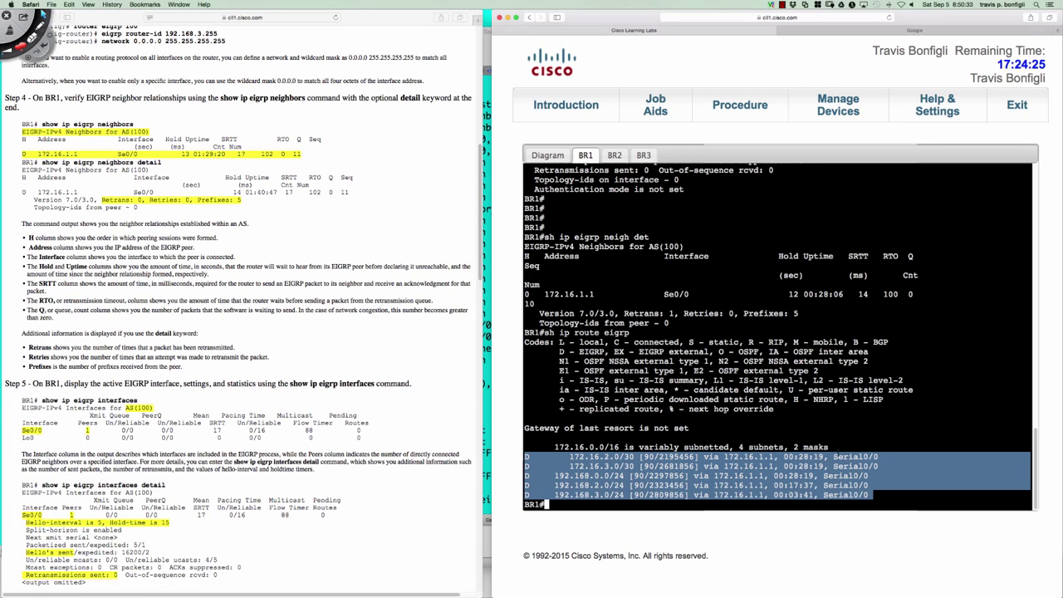
pyautogui.click(874, 497)
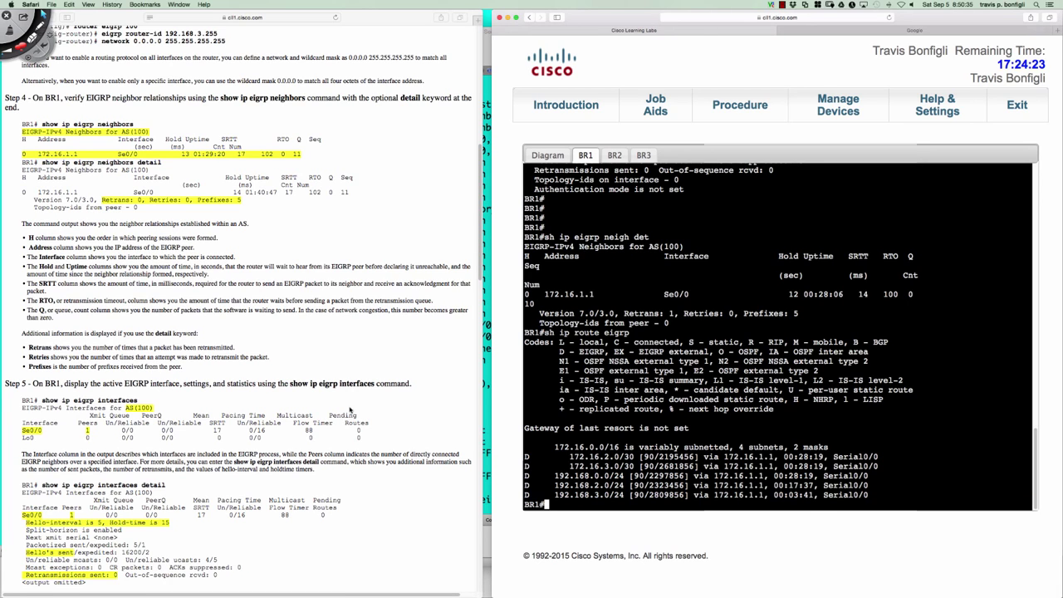
# Review Steps 6 to 8 of the lab guide and open the HQ router's console from the topology diagram
pyautogui.scroll(-5, 350, 409)
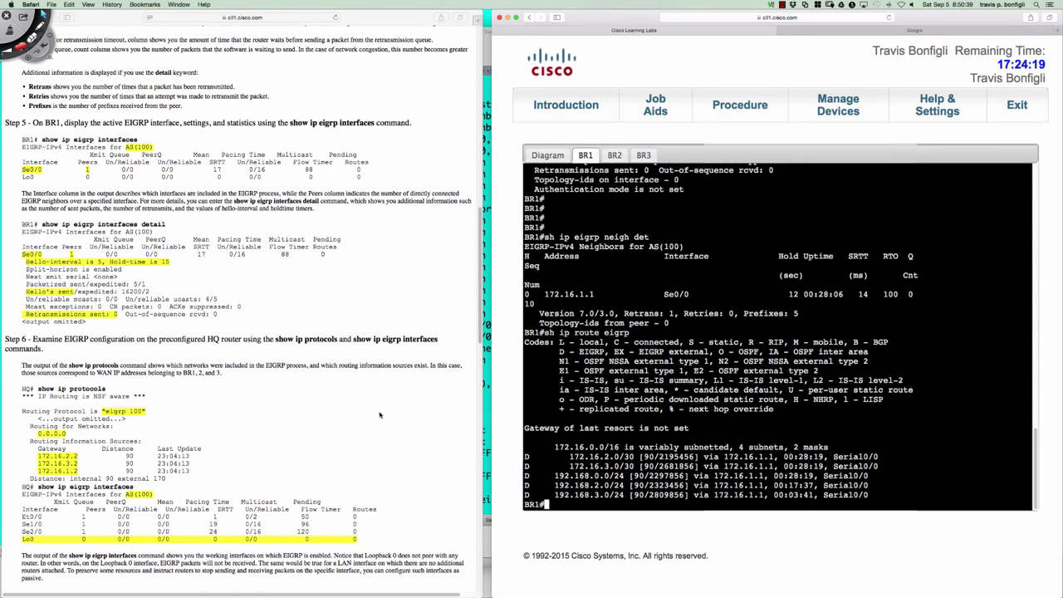
pyautogui.scroll(-2, 379, 415)
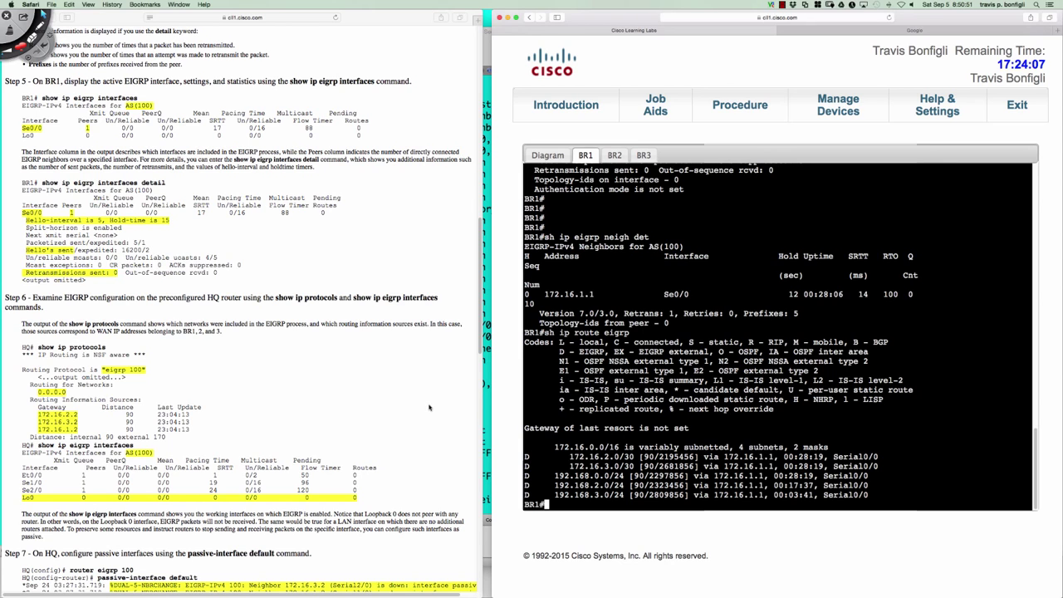
pyautogui.scroll(-2, 440, 407)
pyautogui.scroll(-5, 440, 407)
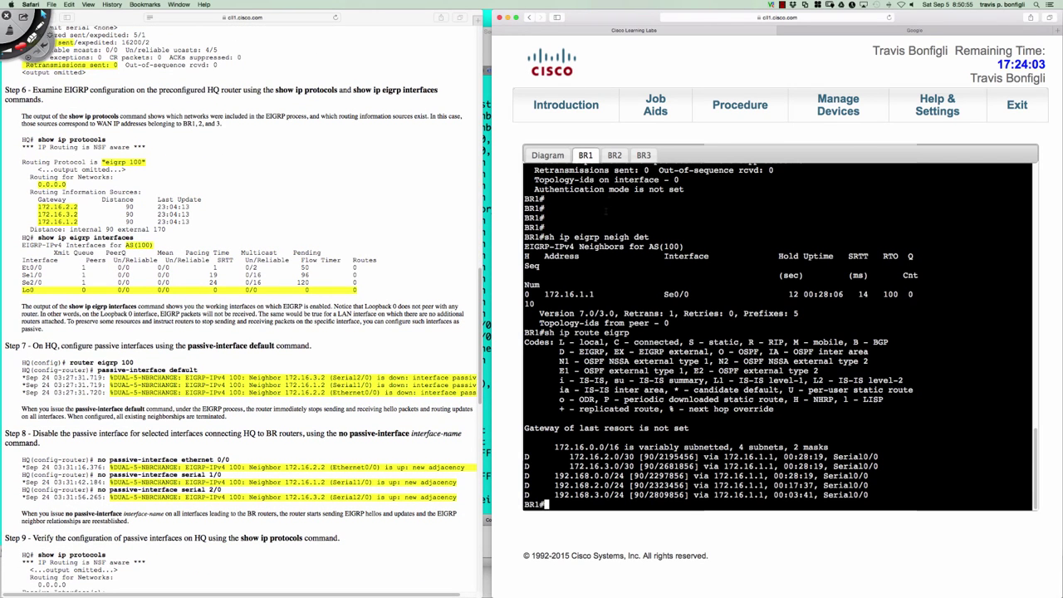
pyautogui.click(553, 157)
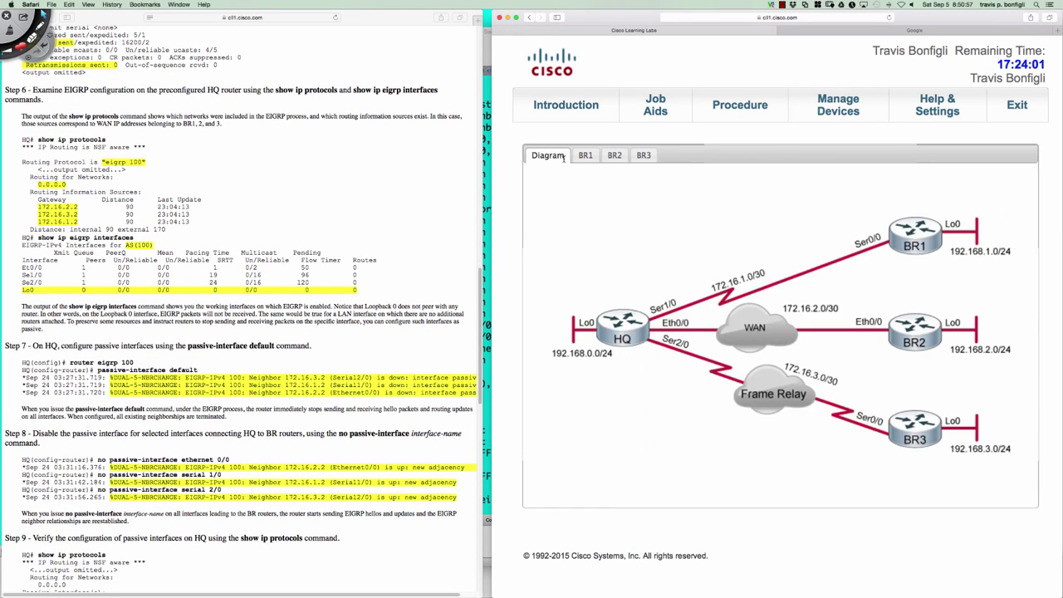
pyautogui.click(620, 325)
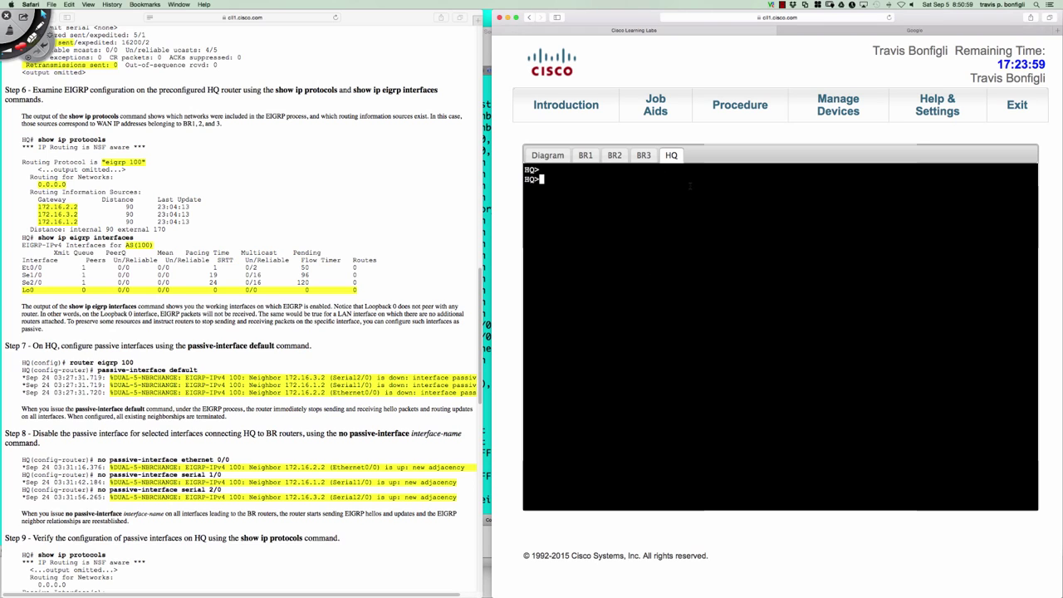
# Enter privileged mode on HQ and display its full routing protocol information with sh ip proto
pyautogui.write('en')
pyautogui.press('Return')
pyautogui.write('sh ip proto')
pyautogui.press('Return')
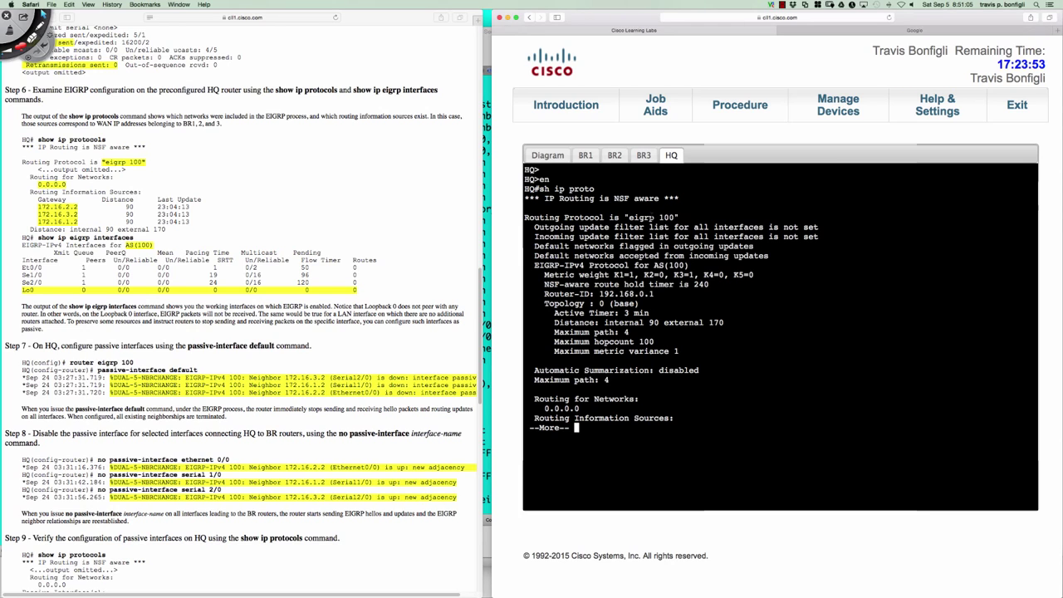
pyautogui.moveTo(658, 217); pyautogui.dragTo(674, 216)
pyautogui.press('space')
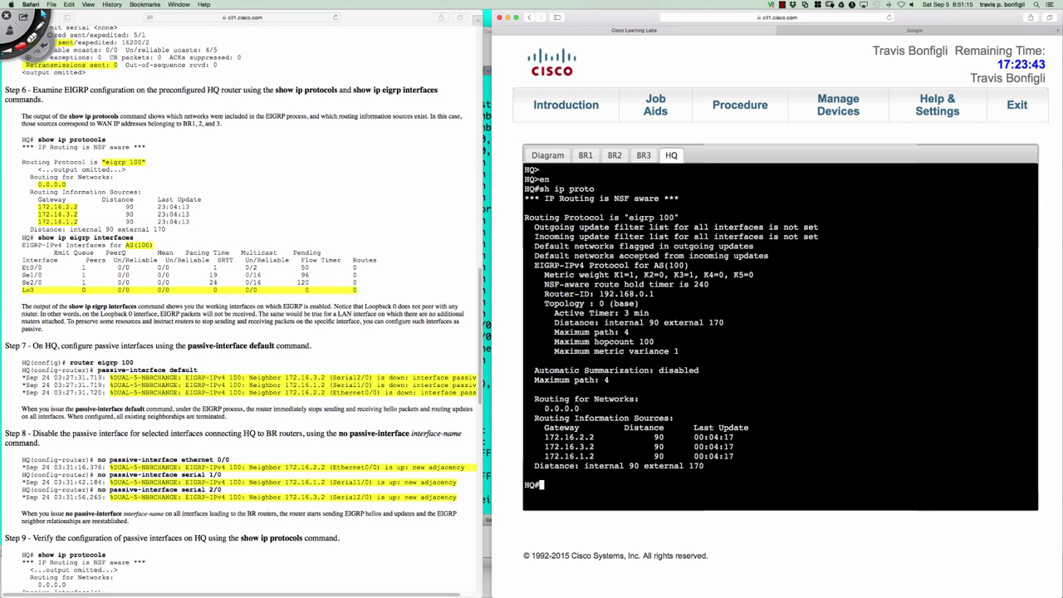
# Examine the advertised network and the routing information source gateways in HQ's protocol output
pyautogui.moveTo(580, 409); pyautogui.dragTo(560, 409)
pyautogui.moveTo(544, 436); pyautogui.dragTo(598, 456)
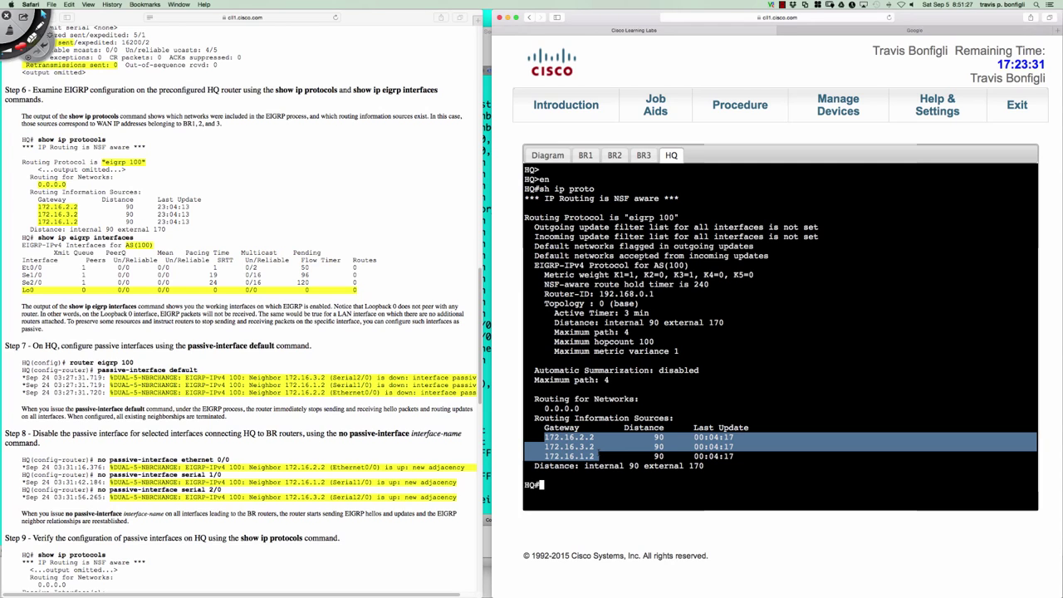
pyautogui.click(714, 403)
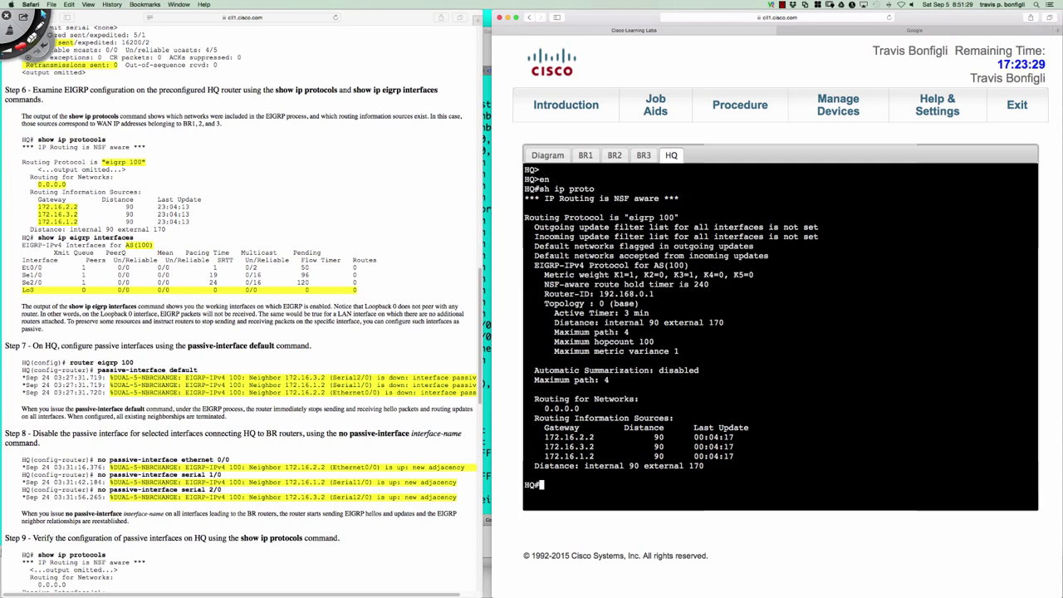
# Display HQ's EIGRP neighbors with sh ip eigrp neigh
pyautogui.write('sh ip eigrp neigh')
pyautogui.press('Return')
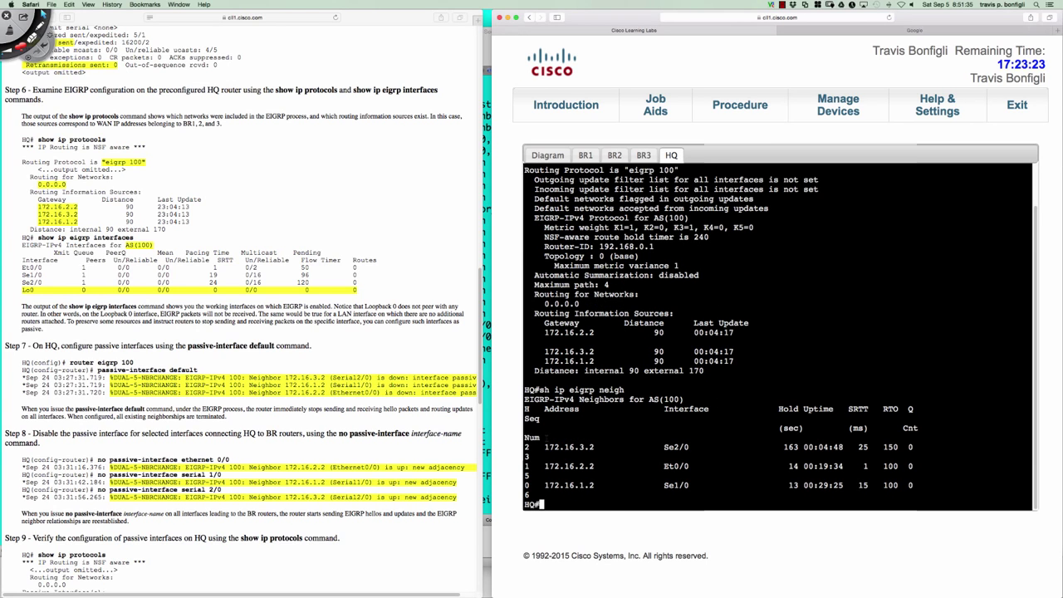
# Switch to Deskscribble, circle neighbor 172.16.3.2 and draw red links from the three neighbor addresses to their matching gateway entries
pyautogui.click(33, 24)
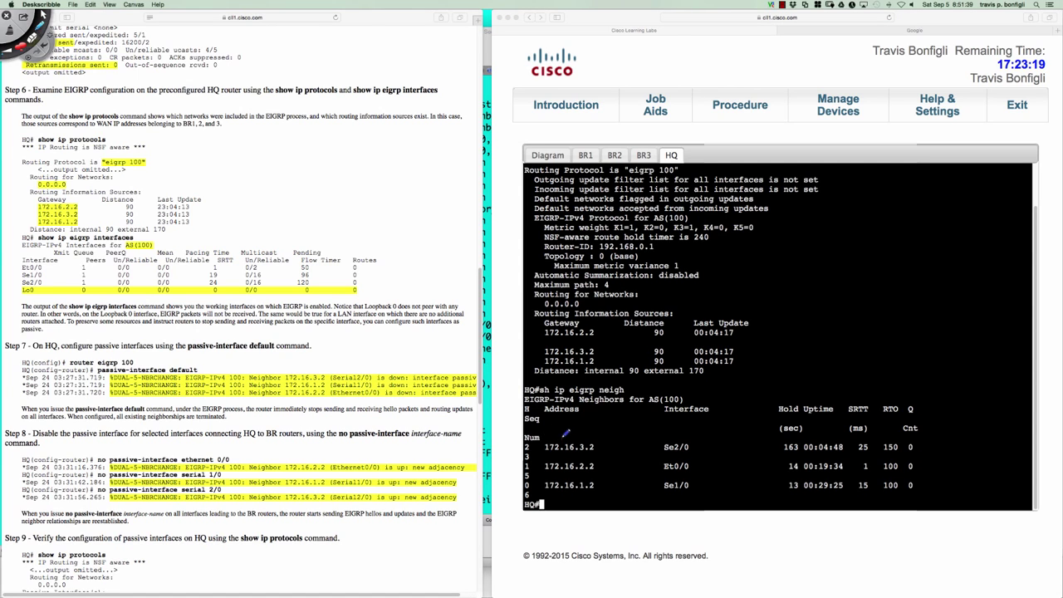
pyautogui.moveTo(563, 434)
pyautogui.mouseDown()
pyautogui.moveTo(545, 437)
pyautogui.moveTo(575, 457)
pyautogui.moveTo(604, 442)
pyautogui.moveTo(566, 435)
pyautogui.mouseUp()
pyautogui.moveTo(584, 423)
pyautogui.mouseDown()
pyautogui.moveTo(610, 352)
pyautogui.moveTo(598, 349)
pyautogui.mouseUp()
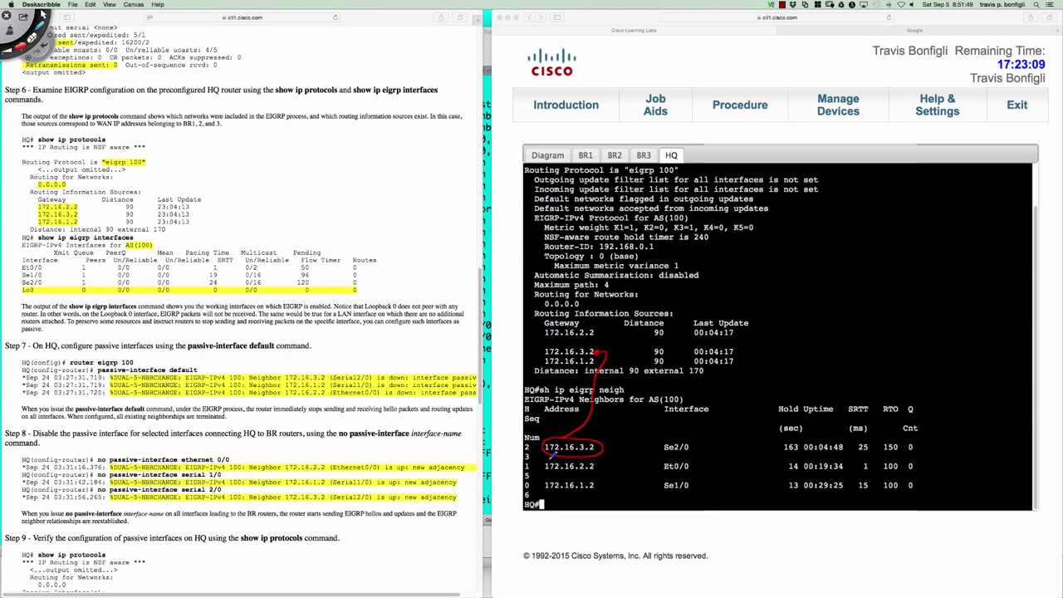
pyautogui.moveTo(546, 462)
pyautogui.mouseDown()
pyautogui.moveTo(539, 419)
pyautogui.moveTo(553, 324)
pyautogui.mouseUp()
pyautogui.moveTo(594, 483)
pyautogui.mouseDown()
pyautogui.moveTo(628, 463)
pyautogui.moveTo(633, 369)
pyautogui.moveTo(595, 355)
pyautogui.mouseUp()
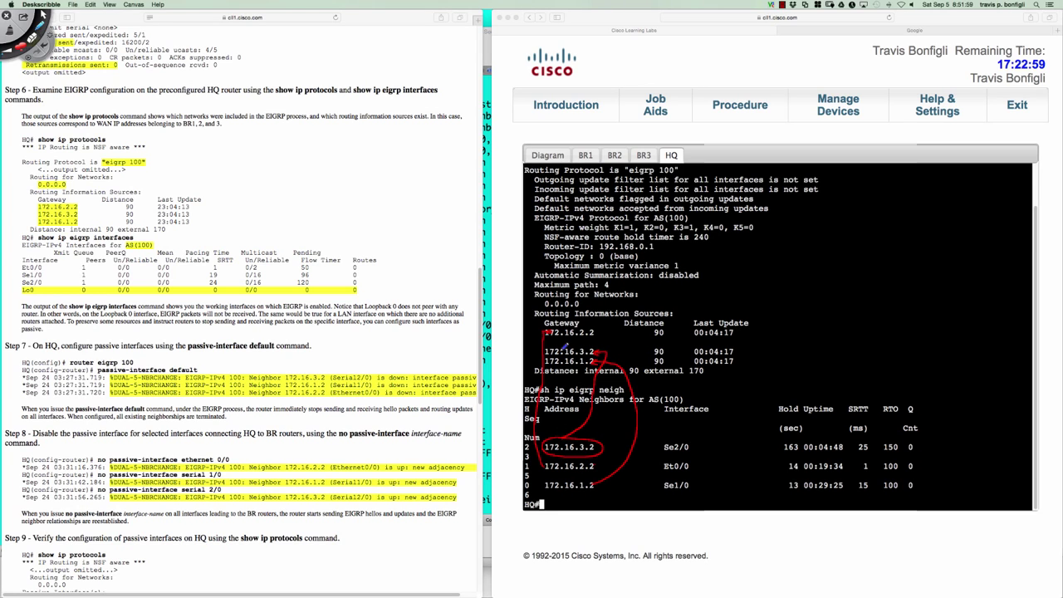
# Mark the Routing Information Sources heading, the router ID and the metric weight line in red on HQ's protocol output
pyautogui.moveTo(533, 308)
pyautogui.mouseDown()
pyautogui.moveTo(591, 320)
pyautogui.moveTo(679, 304)
pyautogui.moveTo(550, 304)
pyautogui.mouseUp()
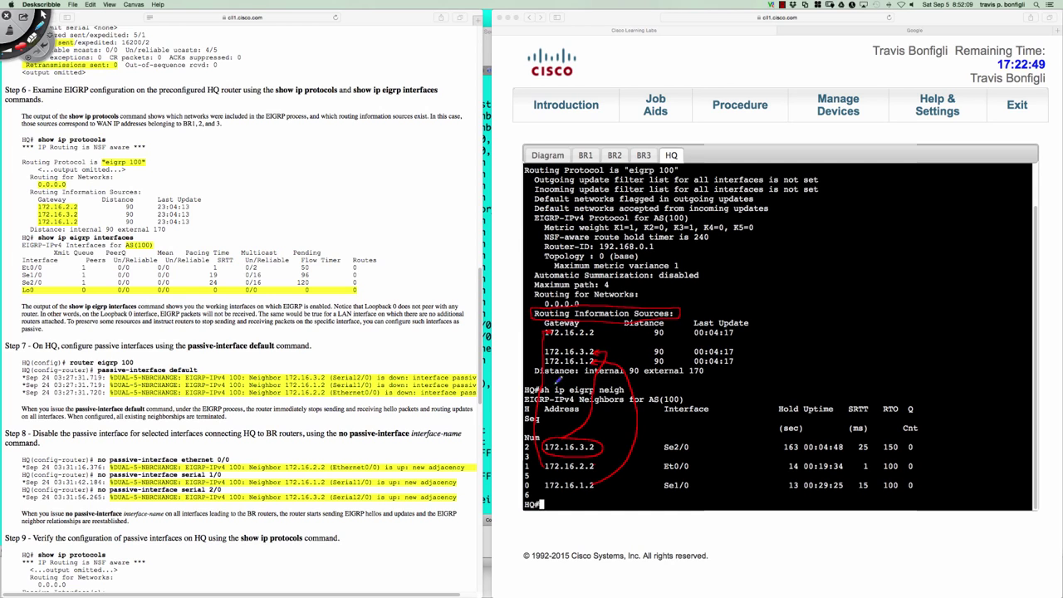
pyautogui.moveTo(671, 246); pyautogui.dragTo(653, 247)
pyautogui.moveTo(548, 225)
pyautogui.mouseDown()
pyautogui.moveTo(748, 236)
pyautogui.moveTo(754, 227)
pyautogui.mouseUp()
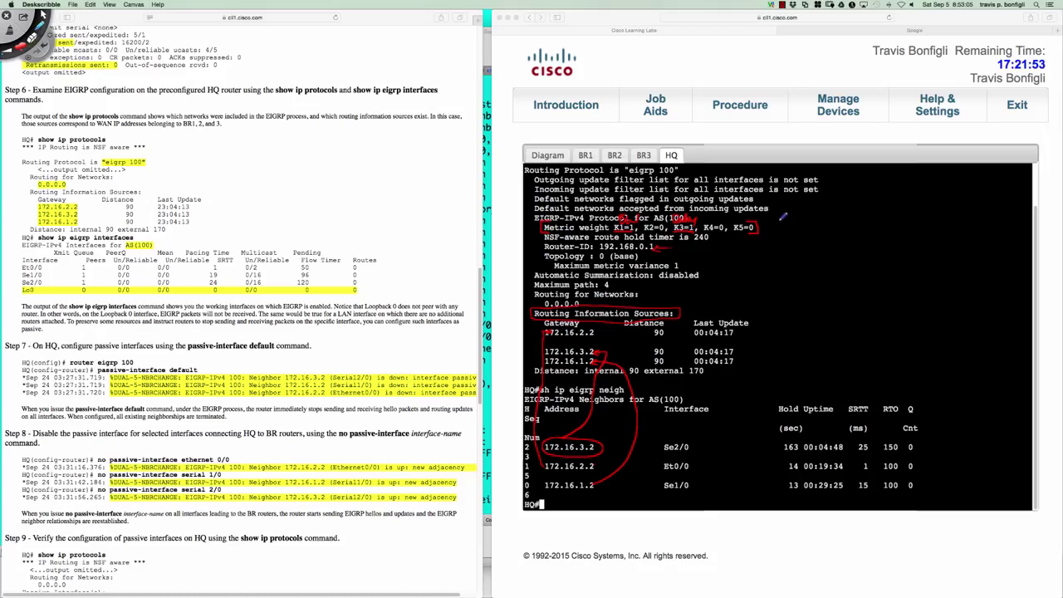
# Write "MUST MATCH!!!" beside the metric weights, clear all red annotations and return to the HQ console in Safari
pyautogui.moveTo(775, 220)
pyautogui.mouseDown()
pyautogui.moveTo(771, 232)
pyautogui.moveTo(803, 217)
pyautogui.moveTo(788, 238)
pyautogui.moveTo(833, 241)
pyautogui.moveTo(823, 260)
pyautogui.moveTo(840, 241)
pyautogui.moveTo(857, 244)
pyautogui.mouseUp()
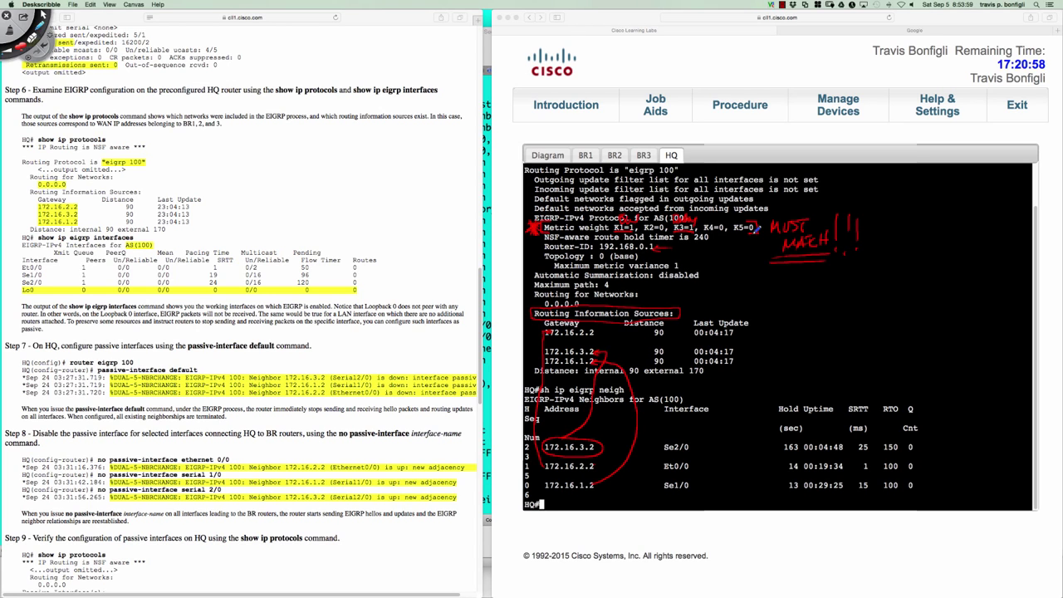
pyautogui.press('Escape')
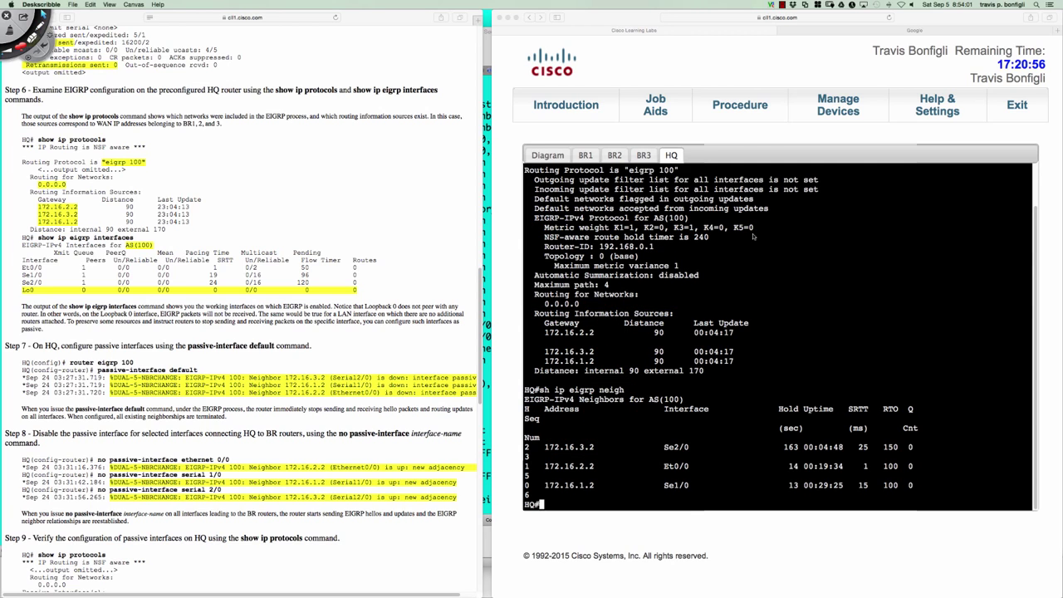
pyautogui.click(766, 260)
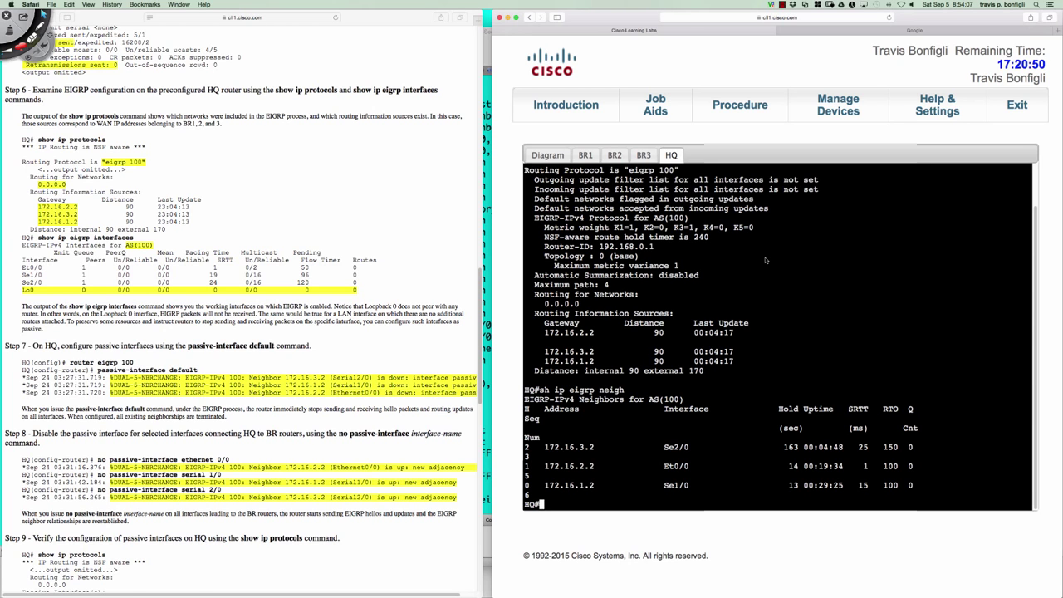
# Review Steps 7 to 10 of the lab guide and enter router configuration mode for EIGRP 100 on HQ
pyautogui.scroll(-5, 430, 268)
pyautogui.scroll(-2, 430, 268)
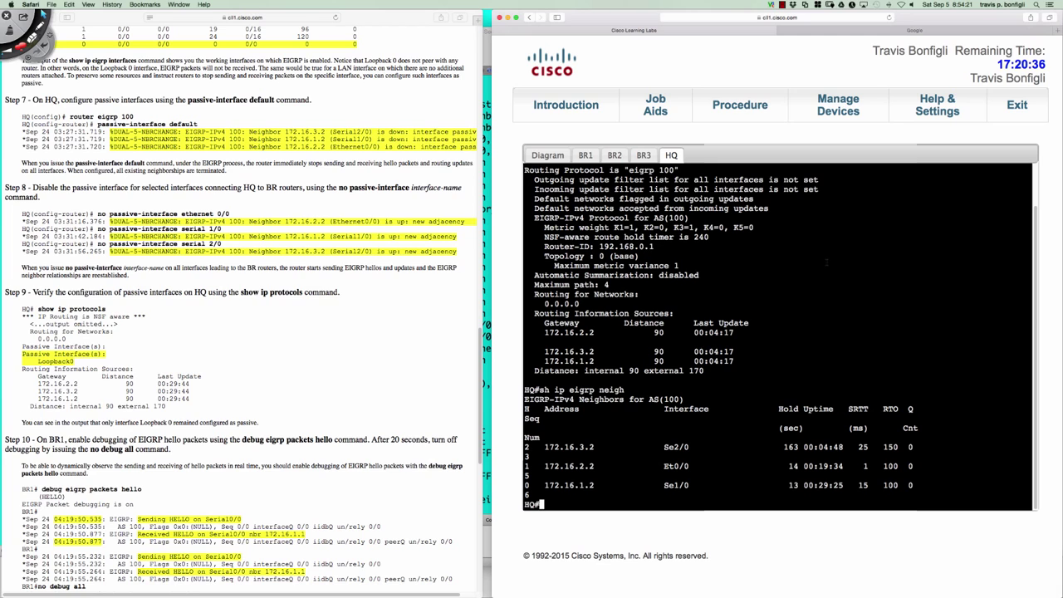
pyautogui.press('Return')
pyautogui.press('Return')
pyautogui.press('Return')
pyautogui.press('Return')
pyautogui.press('Return')
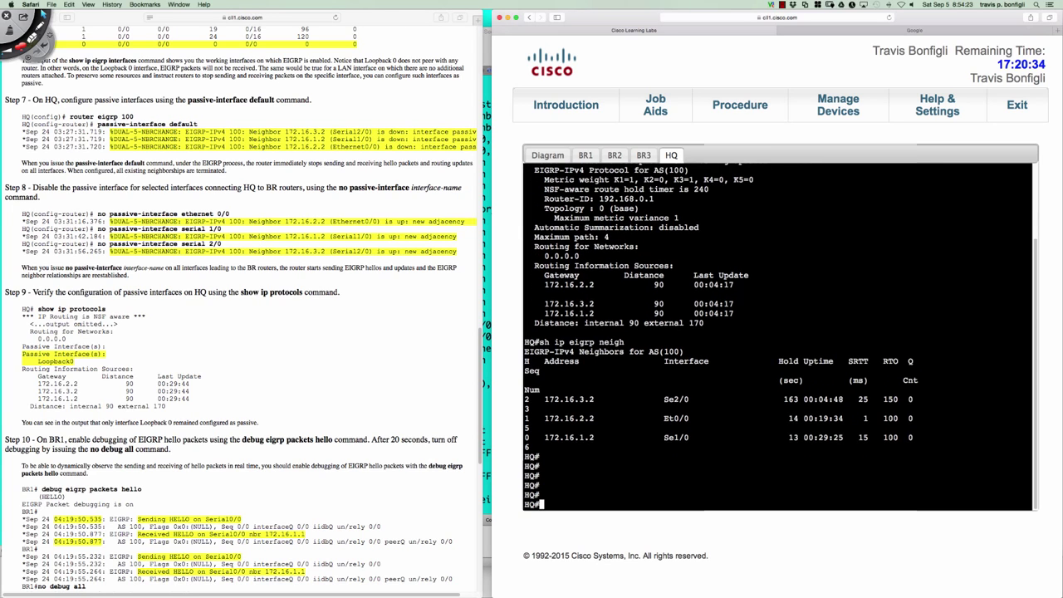
pyautogui.write('conf t')
pyautogui.press('Return')
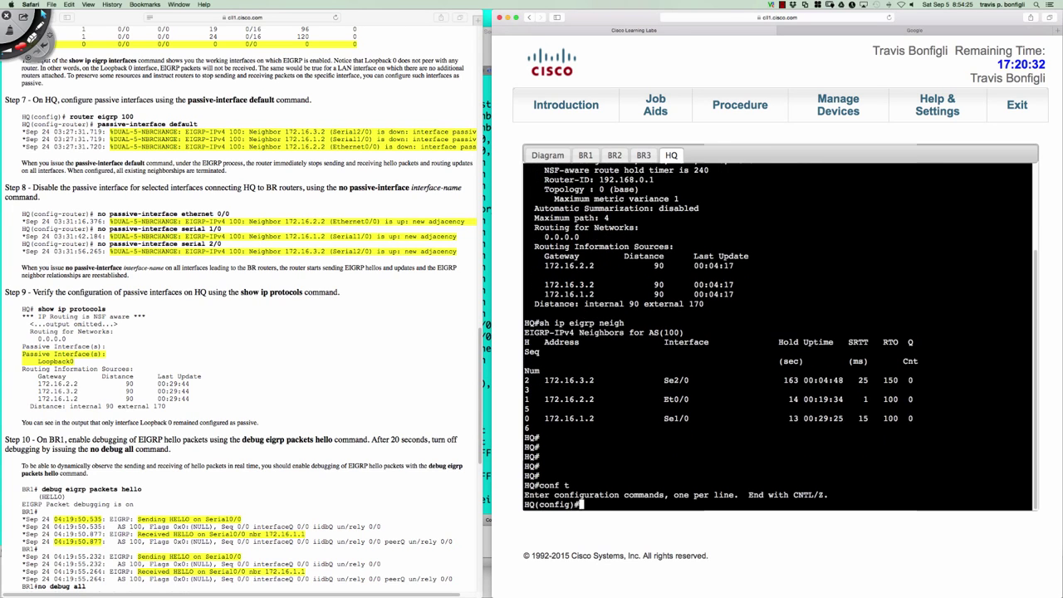
pyautogui.write('router eigrp ')
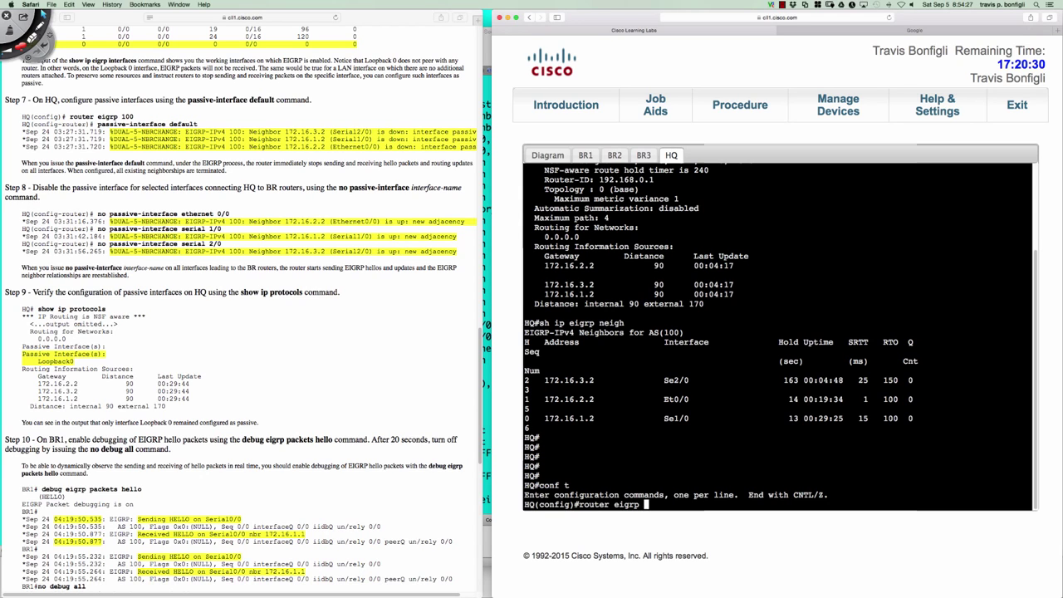
pyautogui.write('100')
pyautogui.press('Return')
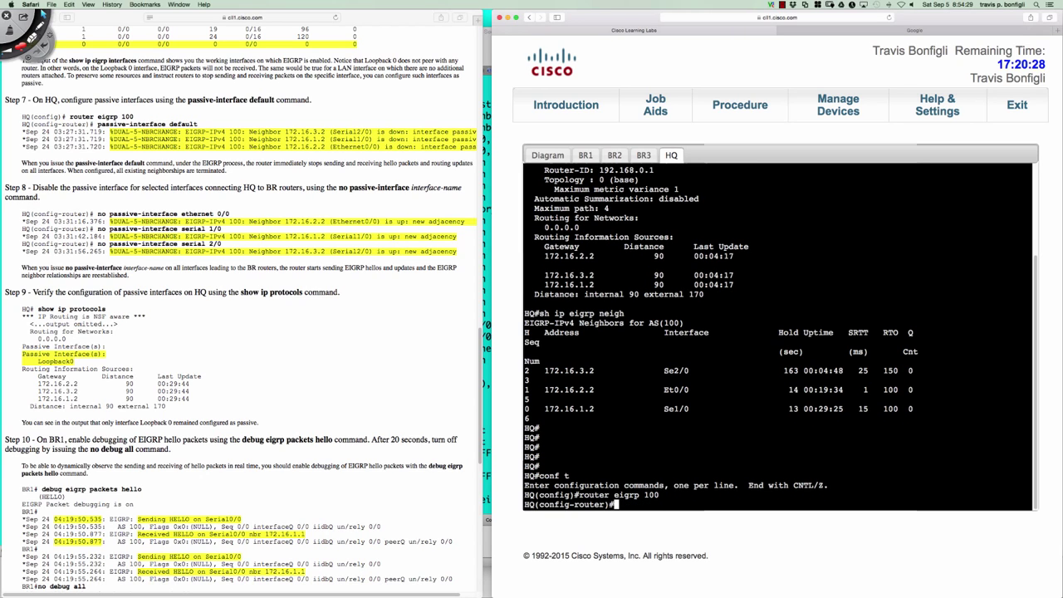
# Make all EIGRP 100 interfaces on HQ passive with the passive-interface default command
pyautogui.write('pass')
pyautogui.press('Tab')
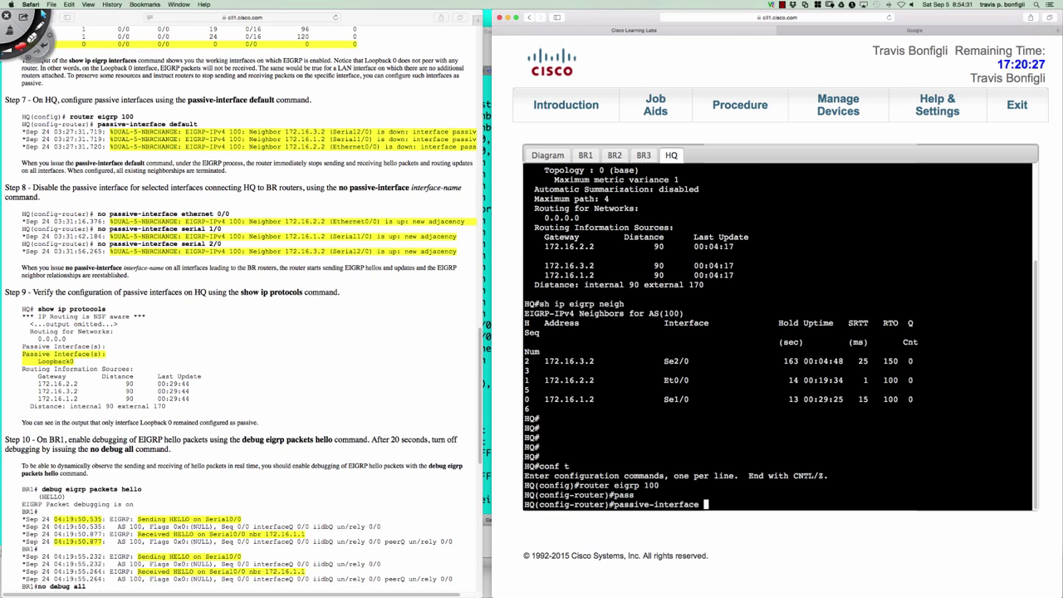
pyautogui.write('def')
pyautogui.press('Tab')
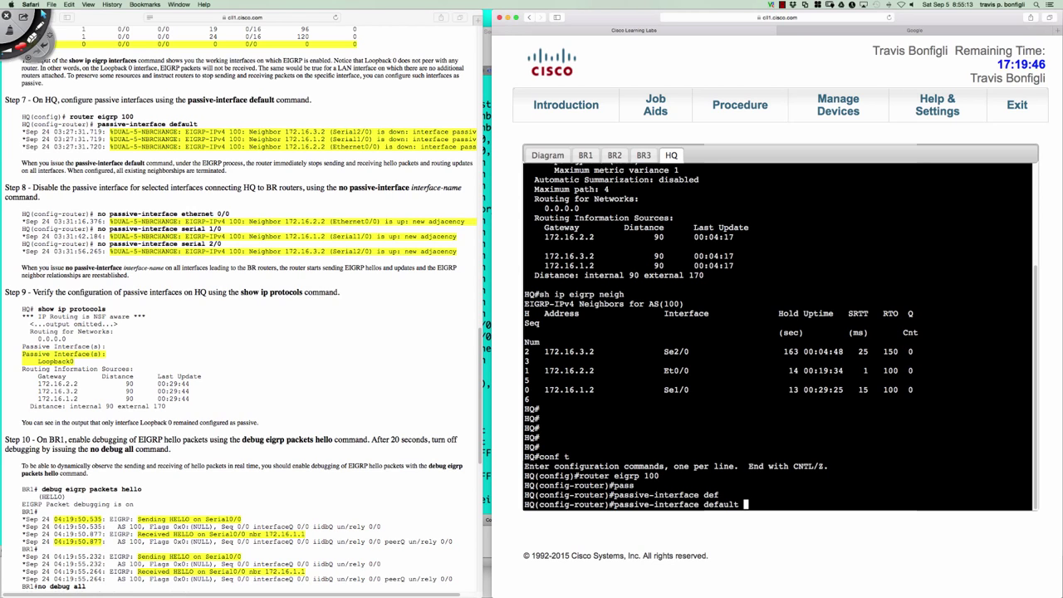
pyautogui.press('Return')
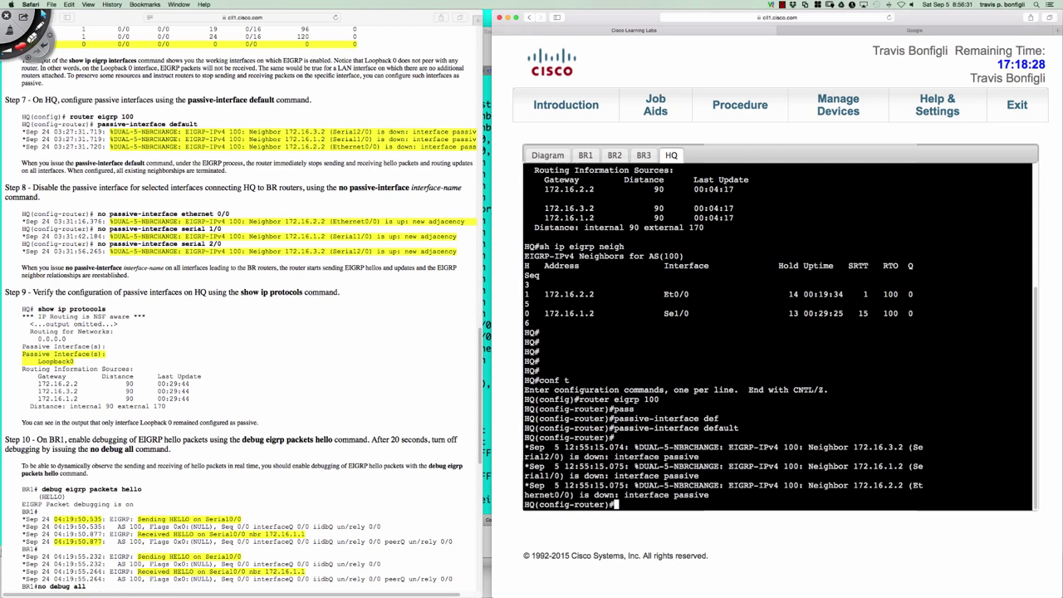
pyautogui.press('Return')
pyautogui.press('Return')
pyautogui.press('Return')
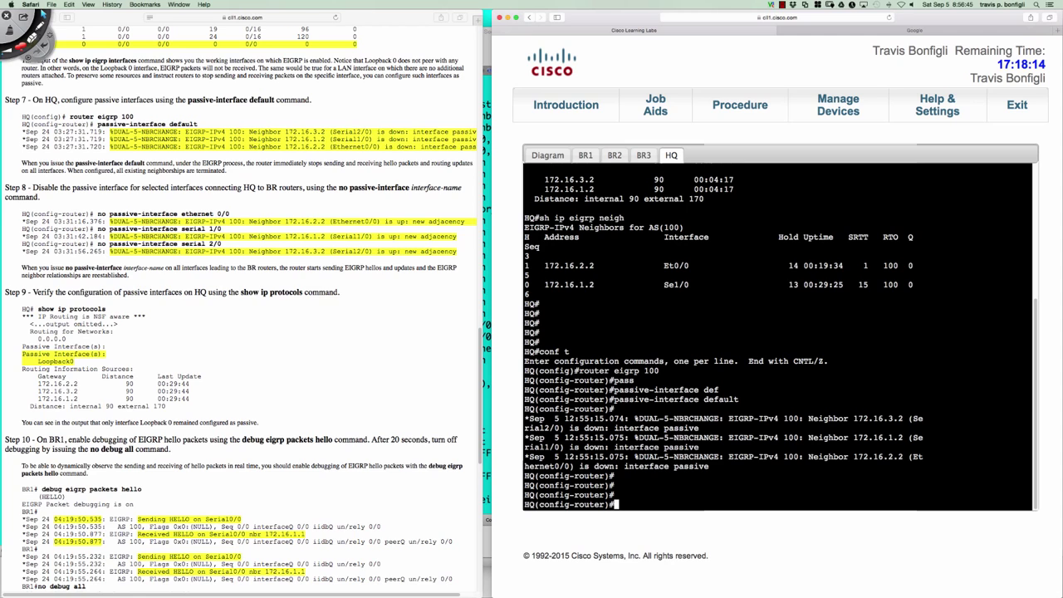
# Disable the passive state on HQ's Ethernet interface with no passive-interface e0/0
pyautogui.write('no pass')
pyautogui.press('Tab')
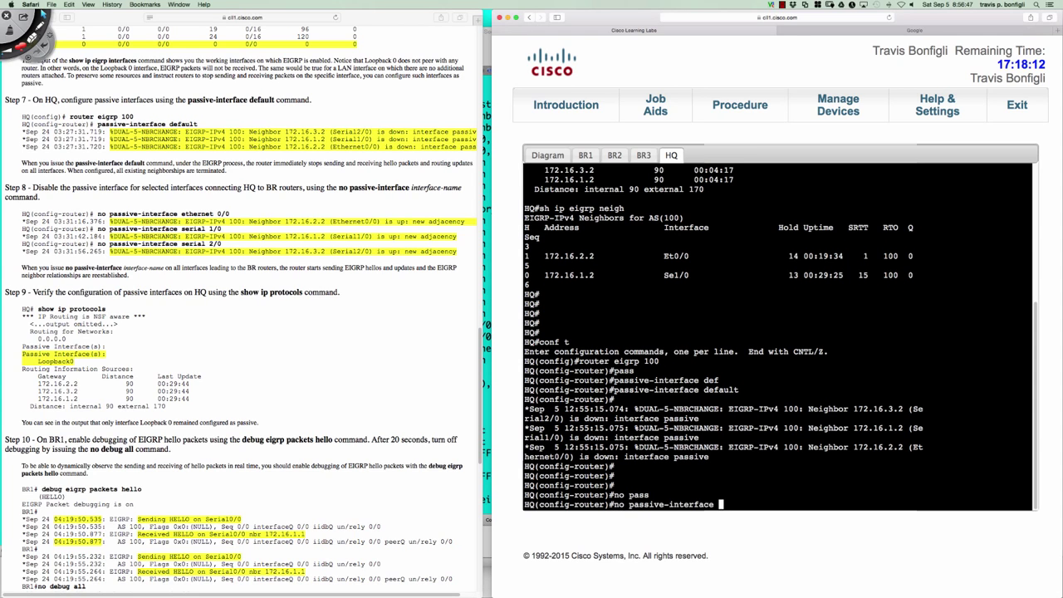
pyautogui.write('e0/0')
pyautogui.press('Return')
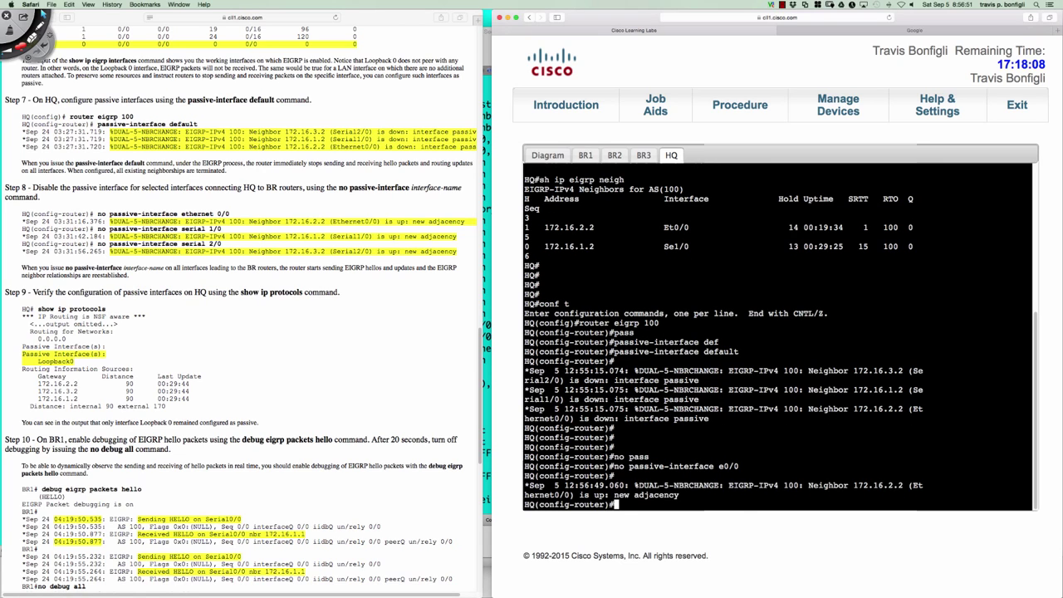
# Reuse the previous command to disable the passive state on HQ's serial interface s1/0
pyautogui.press('Up')
pyautogui.press('BackSpace')
pyautogui.press('BackSpace')
pyautogui.press('BackSpace')
pyautogui.press('BackSpace')
pyautogui.press('BackSpace')
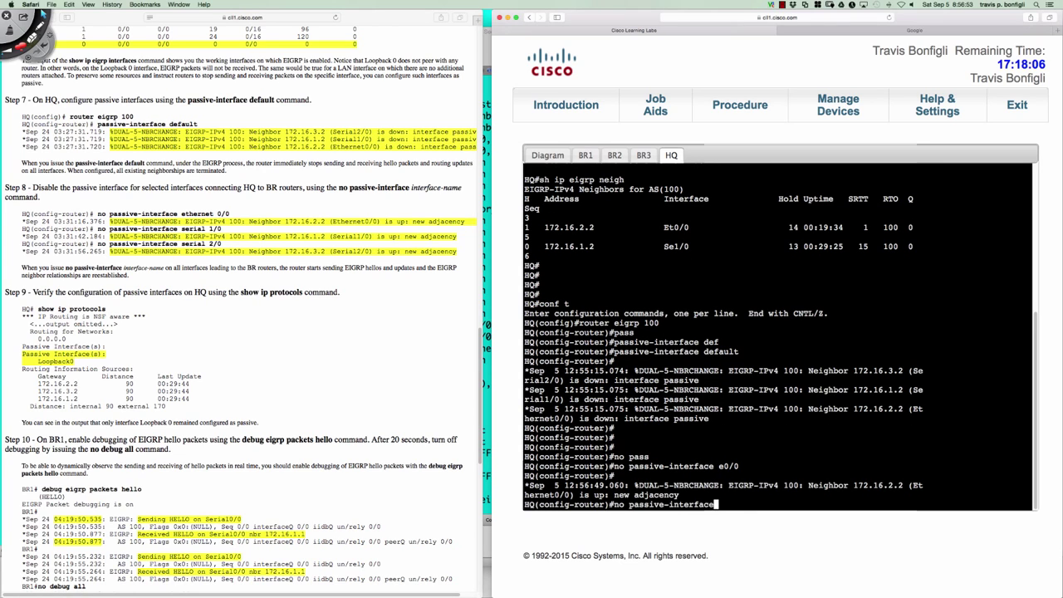
pyautogui.write('s')
pyautogui.write('1/0')
pyautogui.press('Return')
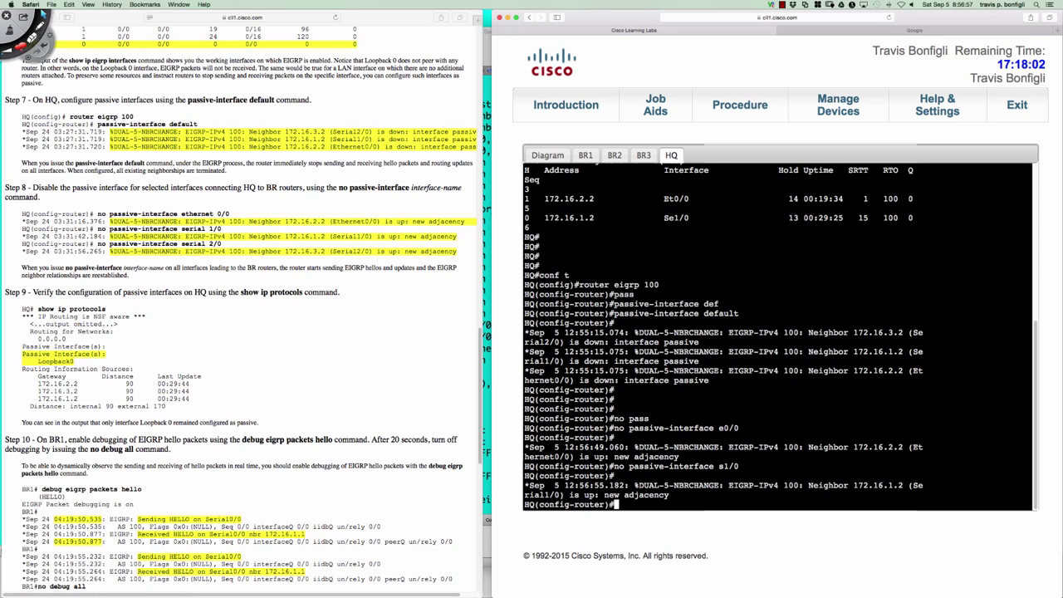
# Disable the passive state on HQ's serial interface s2/0 and add a few blank prompt lines
pyautogui.press('Up')
pyautogui.press('BackSpace')
pyautogui.press('BackSpace')
pyautogui.press('BackSpace')
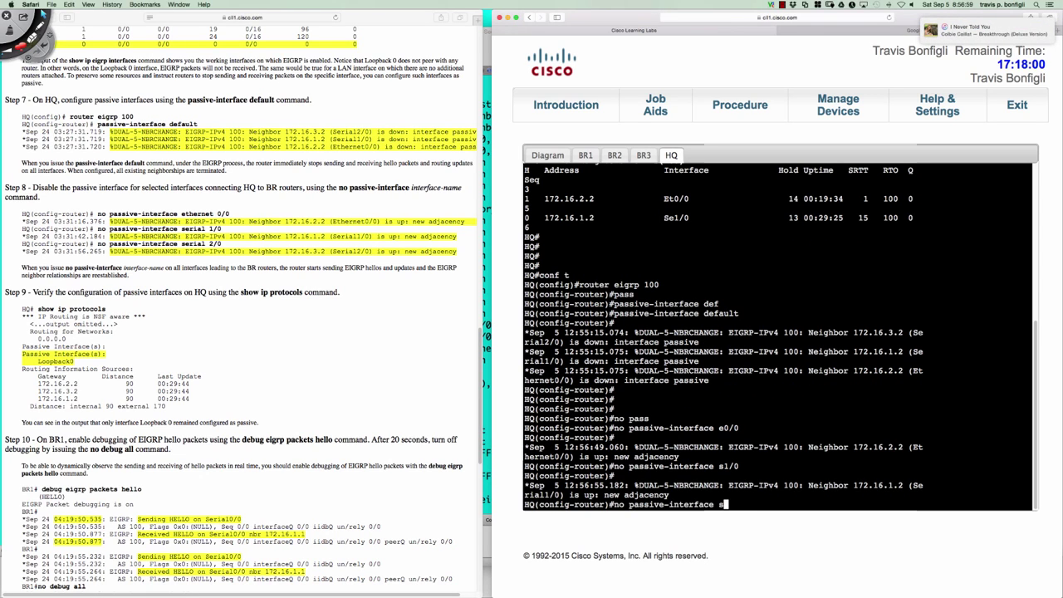
pyautogui.write('2/0')
pyautogui.press('Return')
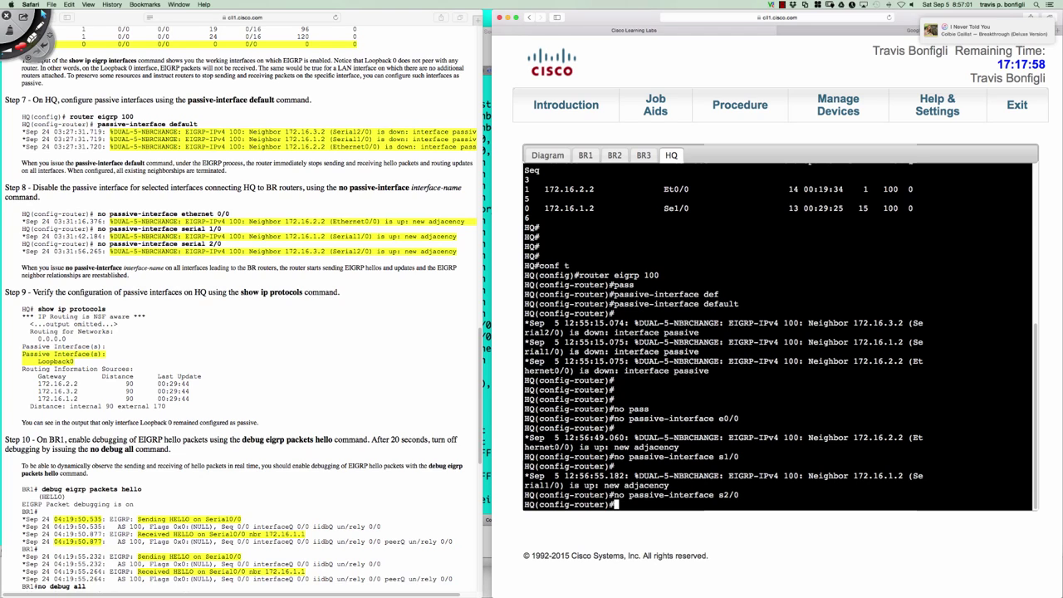
pyautogui.press('Return')
pyautogui.press('Return')
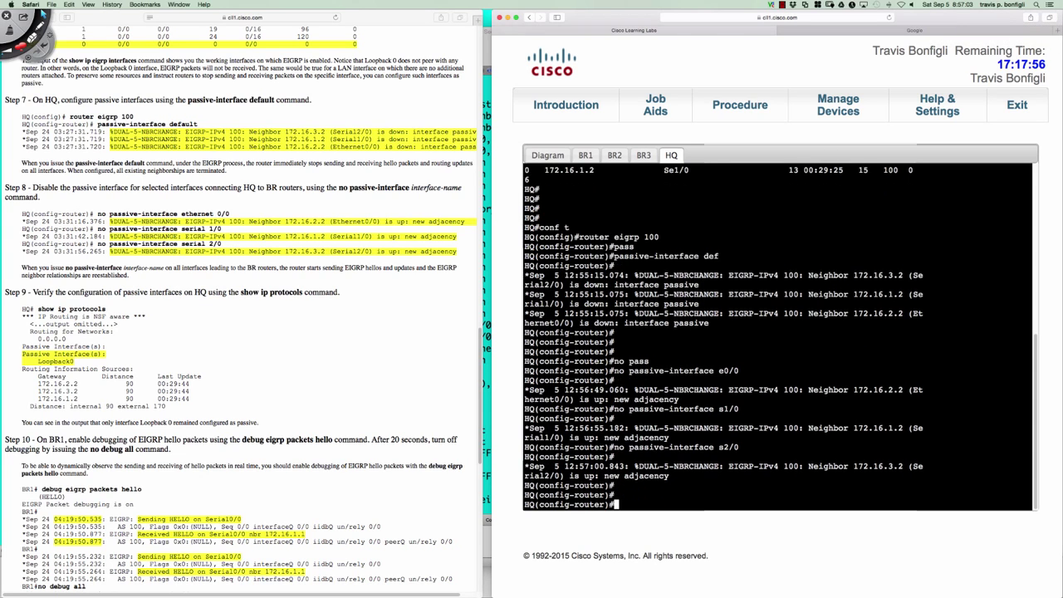
pyautogui.press('Return')
pyautogui.press('Return')
pyautogui.press('Return')
pyautogui.press('Return')
pyautogui.press('Return')
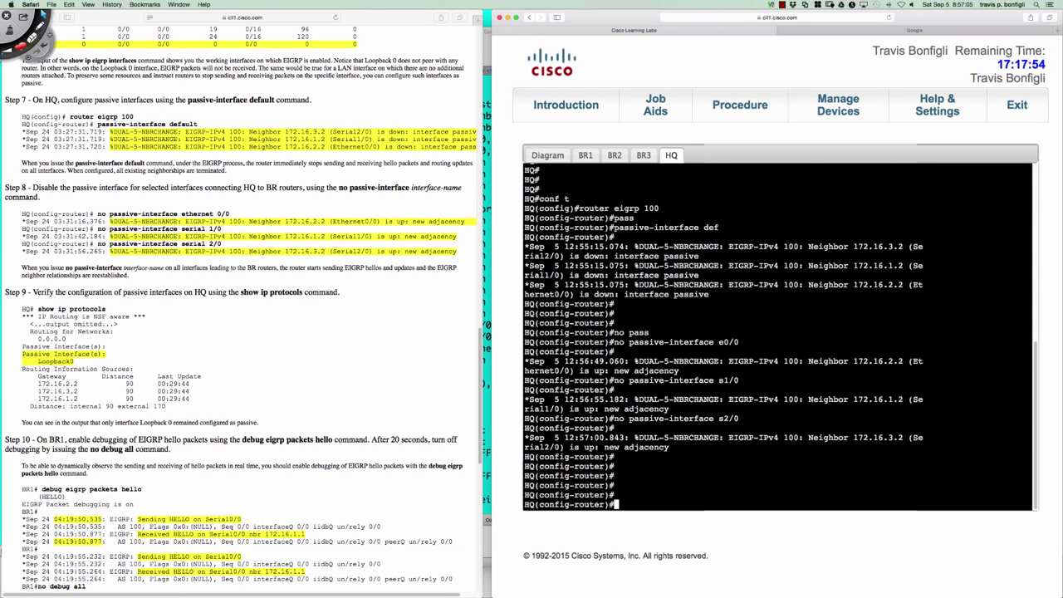
# Display HQ's IP protocol details from router configuration mode and examine the passive interface entries
pyautogui.write('do sh ip protoc')
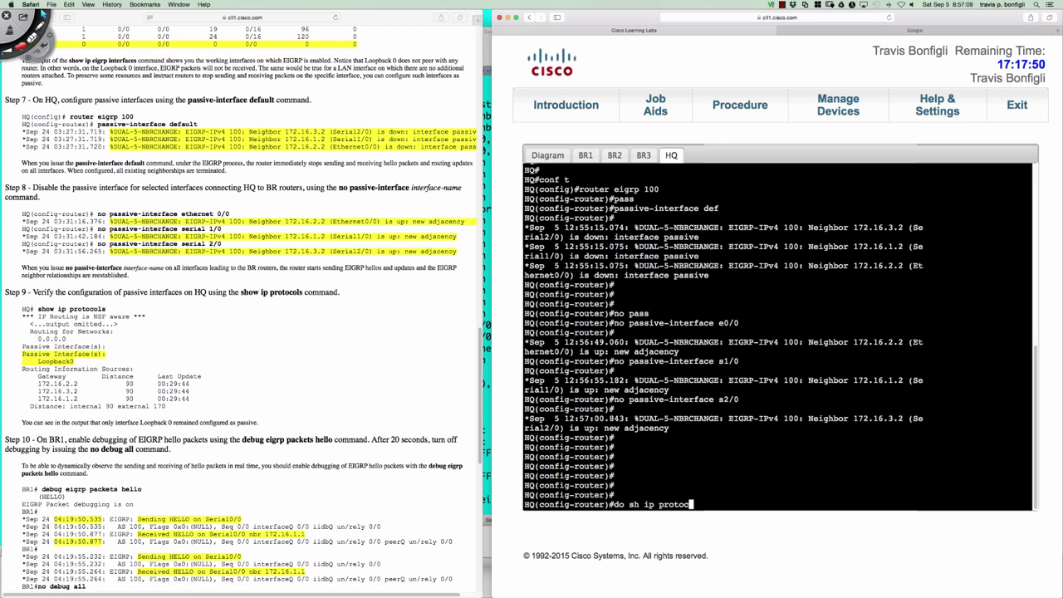
pyautogui.press('Return')
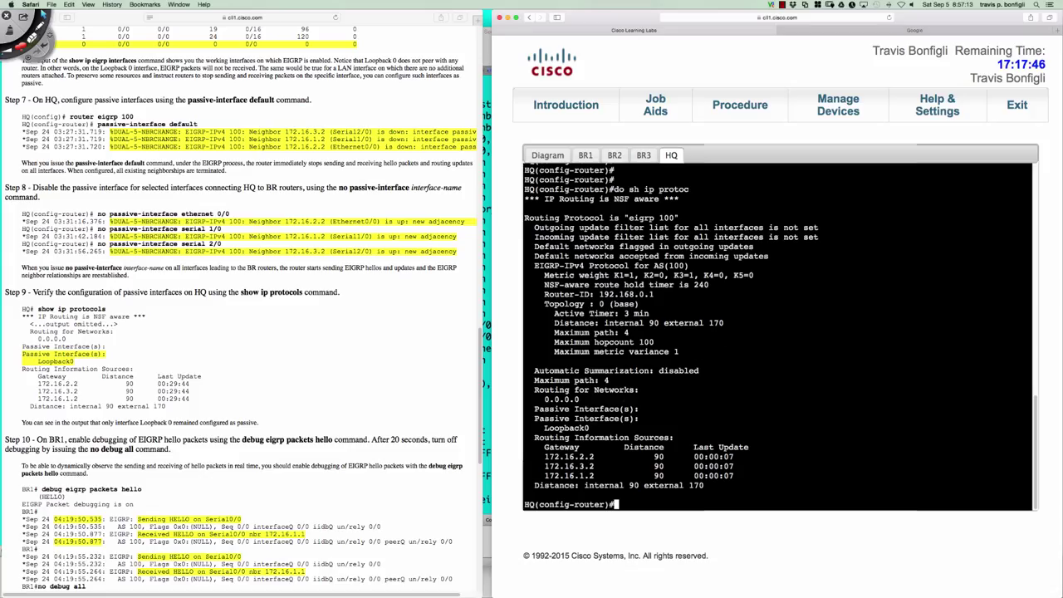
pyautogui.moveTo(528, 409); pyautogui.dragTo(653, 427)
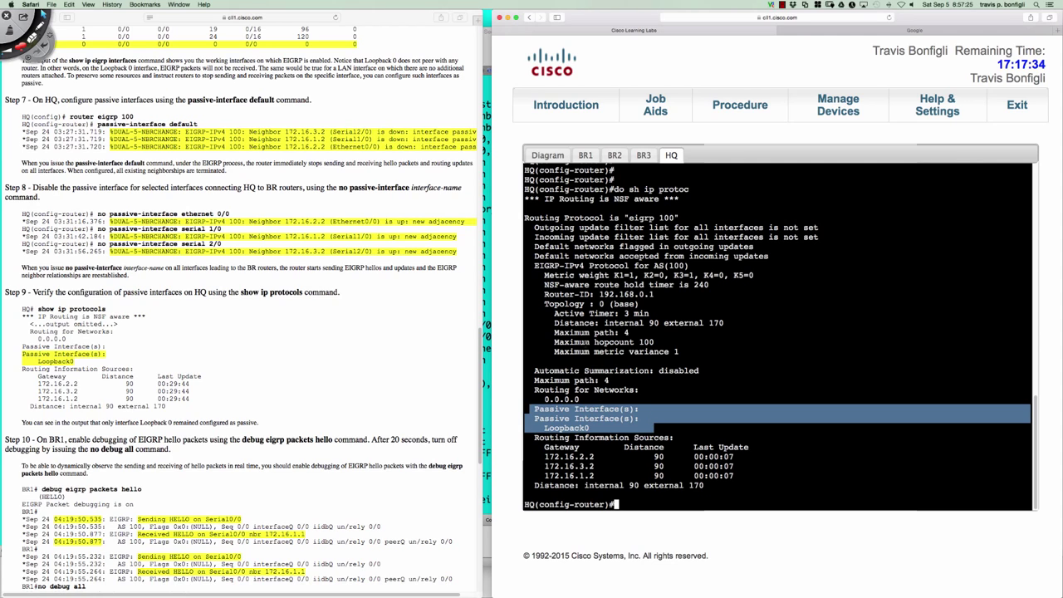
pyautogui.click(548, 427)
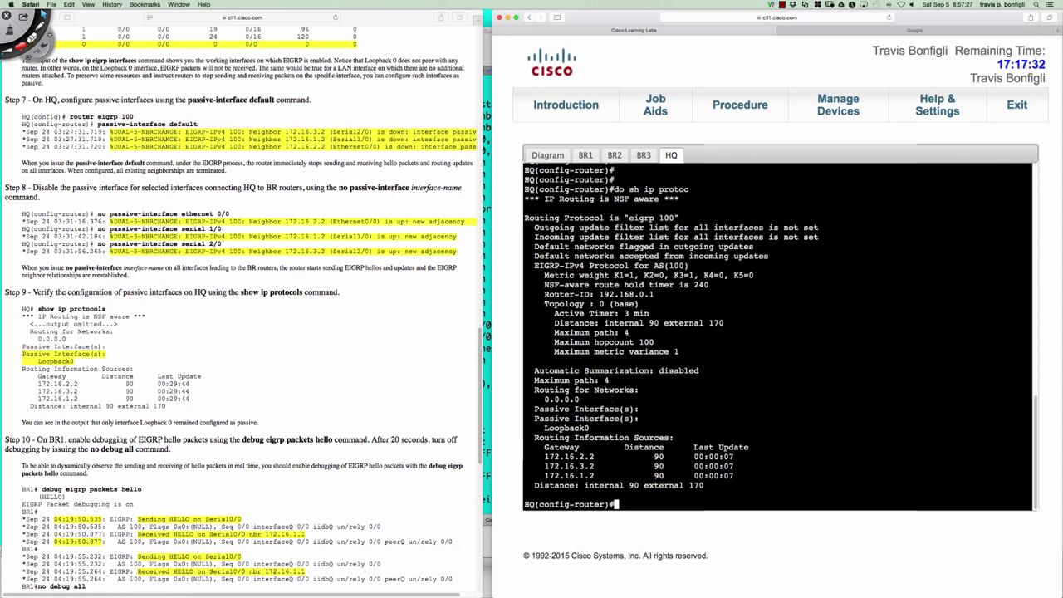
pyautogui.moveTo(544, 427); pyautogui.dragTo(593, 427)
pyautogui.moveTo(534, 408); pyautogui.dragTo(656, 429)
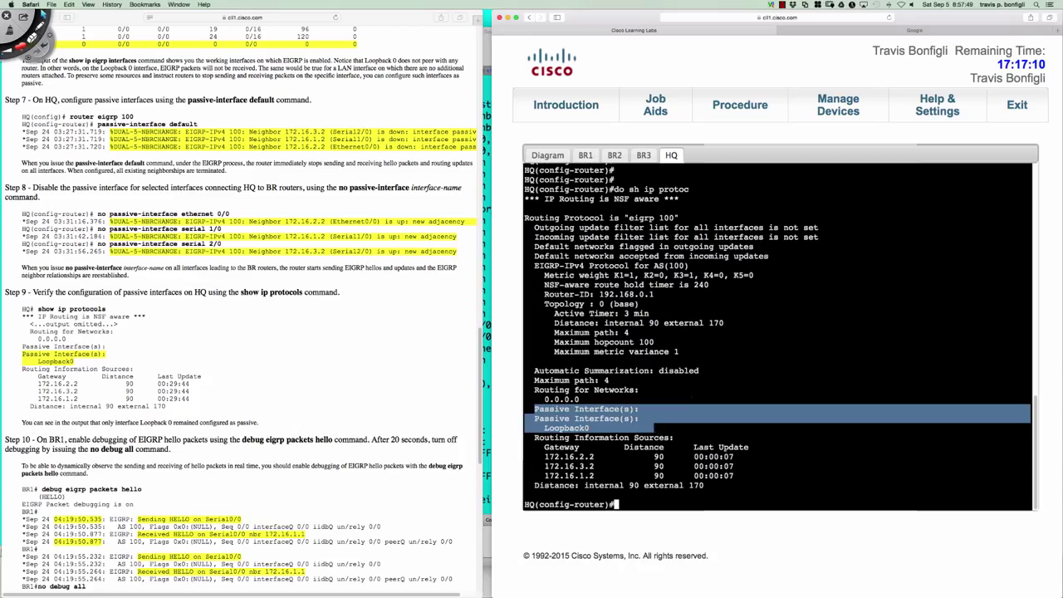
pyautogui.click(701, 391)
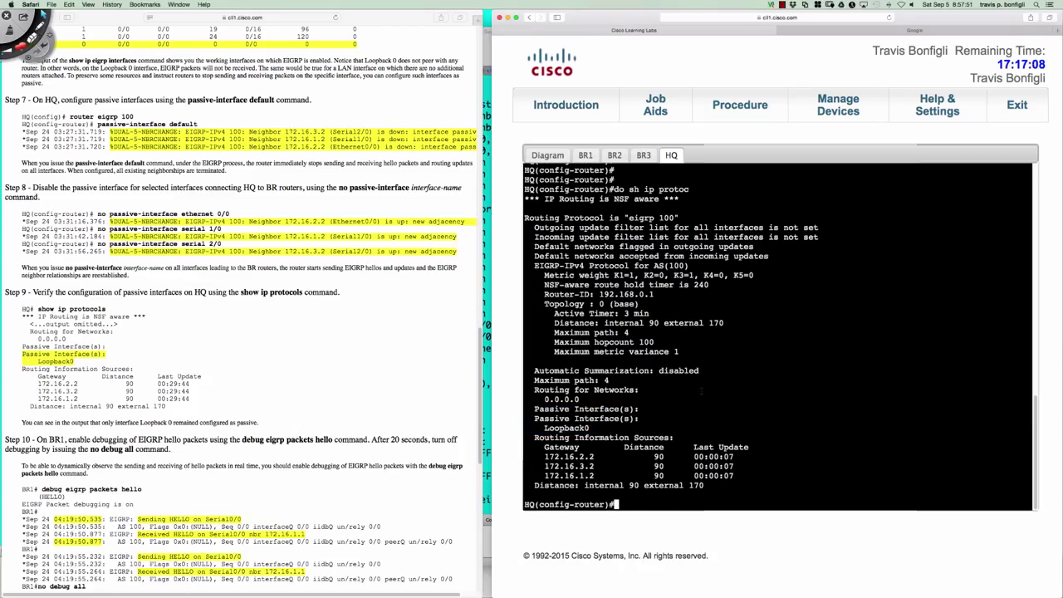
# Display the EIGRP section of HQ's running configuration and examine its no passive-interface lines
pyautogui.write('do sh run | sec eigrp')
pyautogui.press('Return')
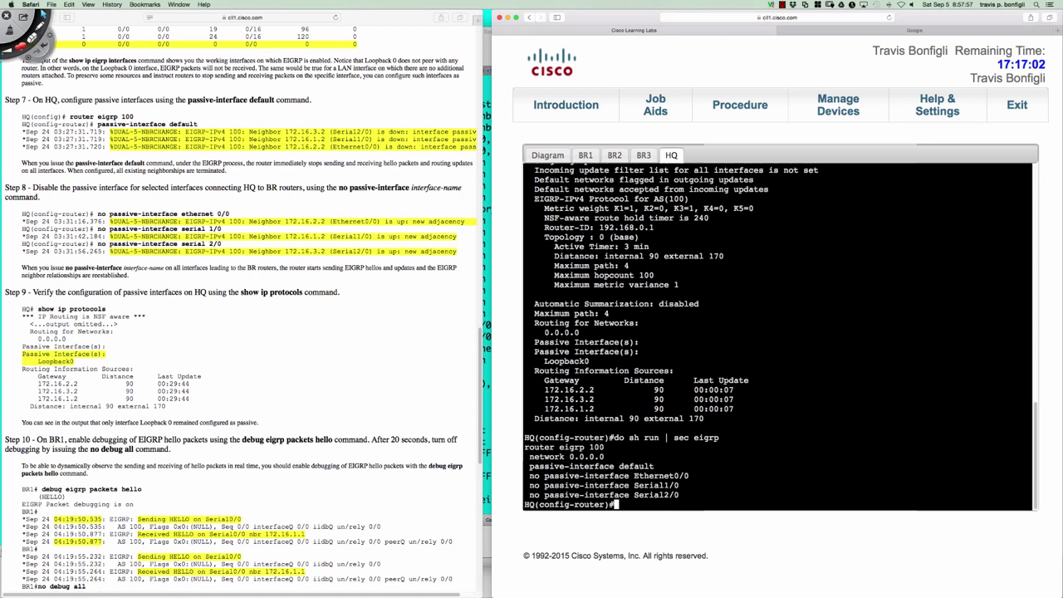
pyautogui.moveTo(648, 475); pyautogui.dragTo(692, 495)
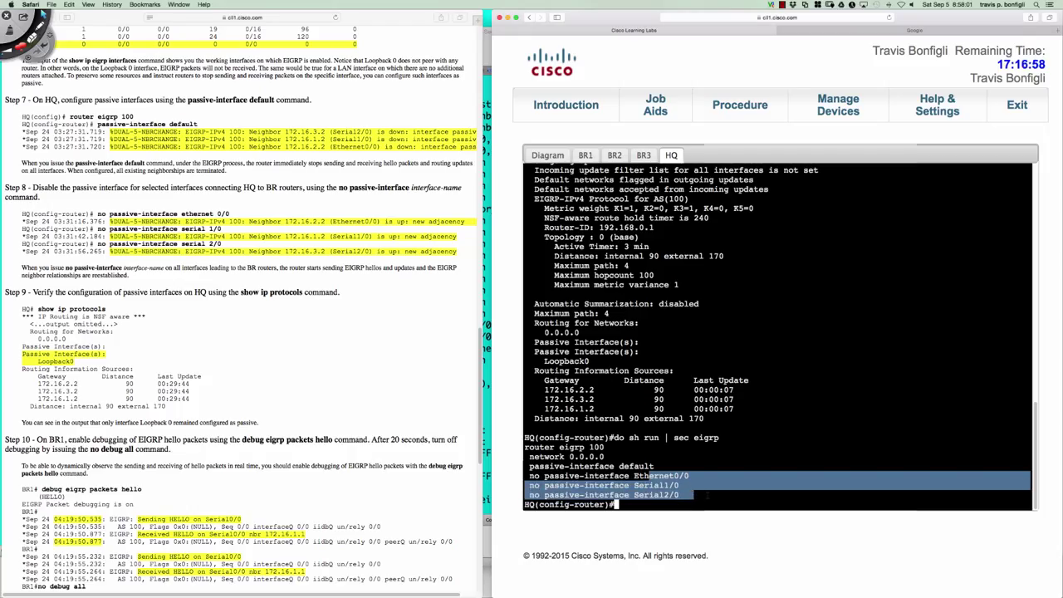
pyautogui.click(764, 465)
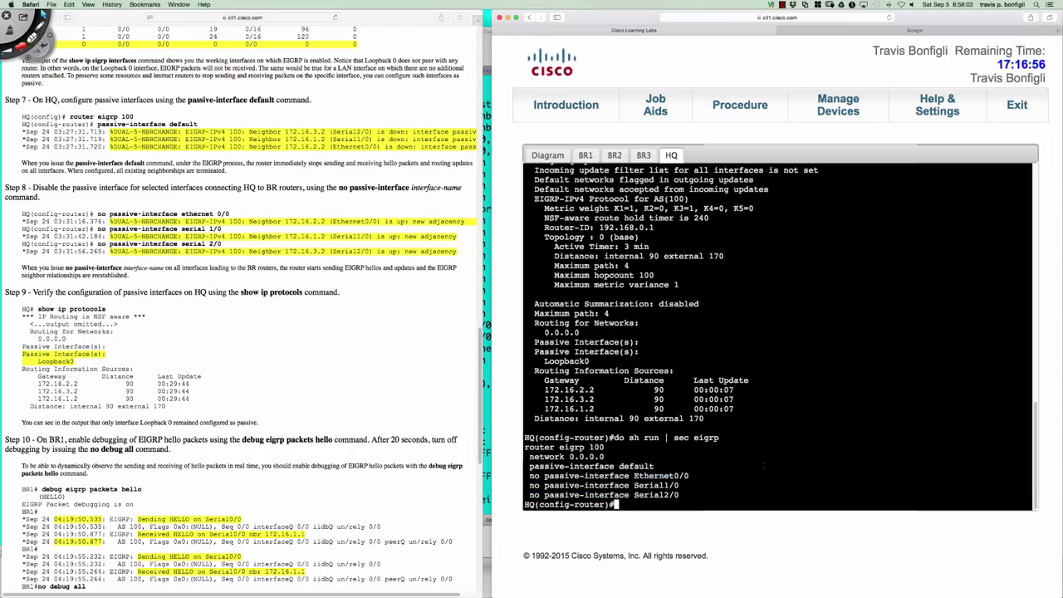
# List HQ's EIGRP interfaces with do sh ip eigrp inter and examine the interface rows
pyautogui.write('do sh ip eigrp inter')
pyautogui.press('Return')
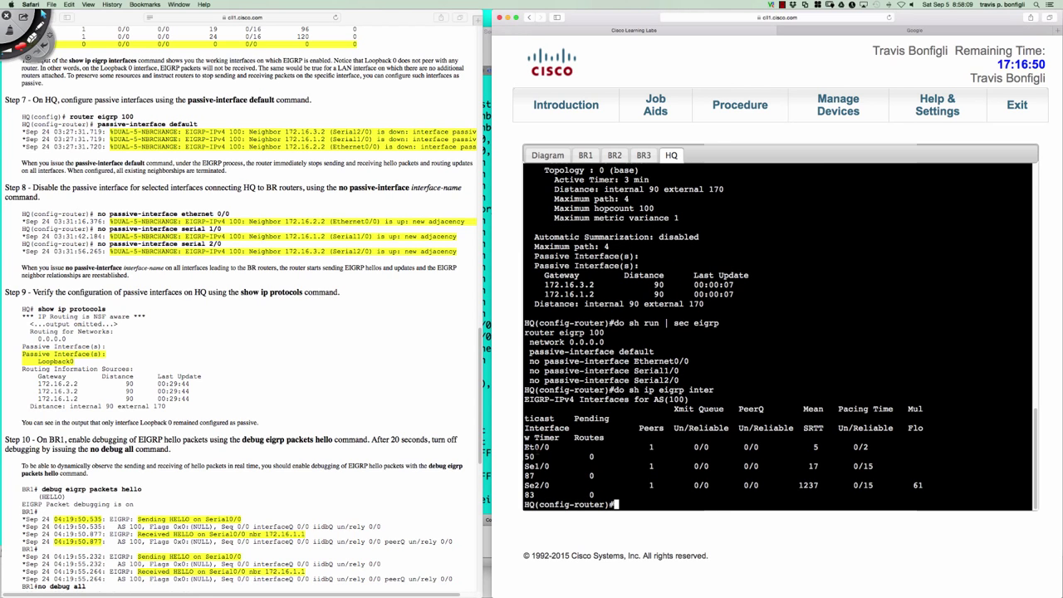
pyautogui.moveTo(525, 447); pyautogui.dragTo(662, 495)
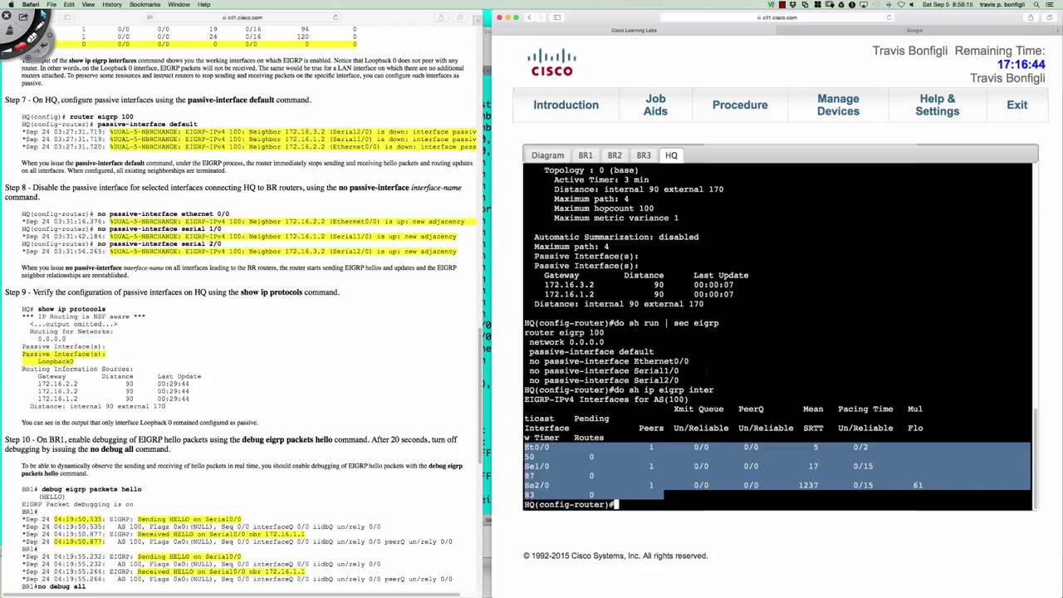
pyautogui.click(747, 374)
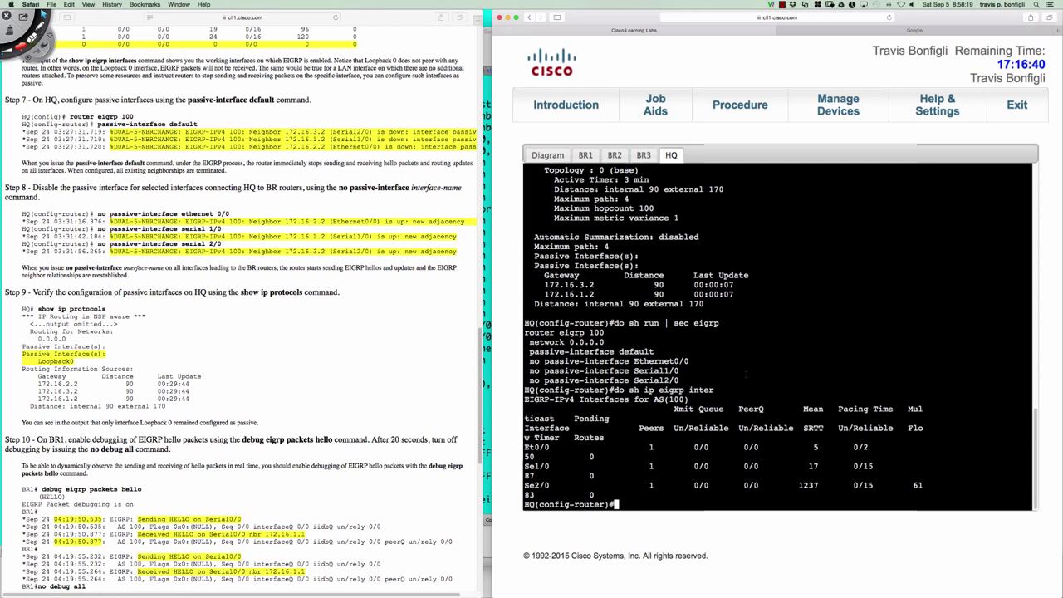
# Review Steps 10 to 12 of the lab guide and bring up a fresh prompt on the BR1 console
pyautogui.scroll(-5, 429, 354)
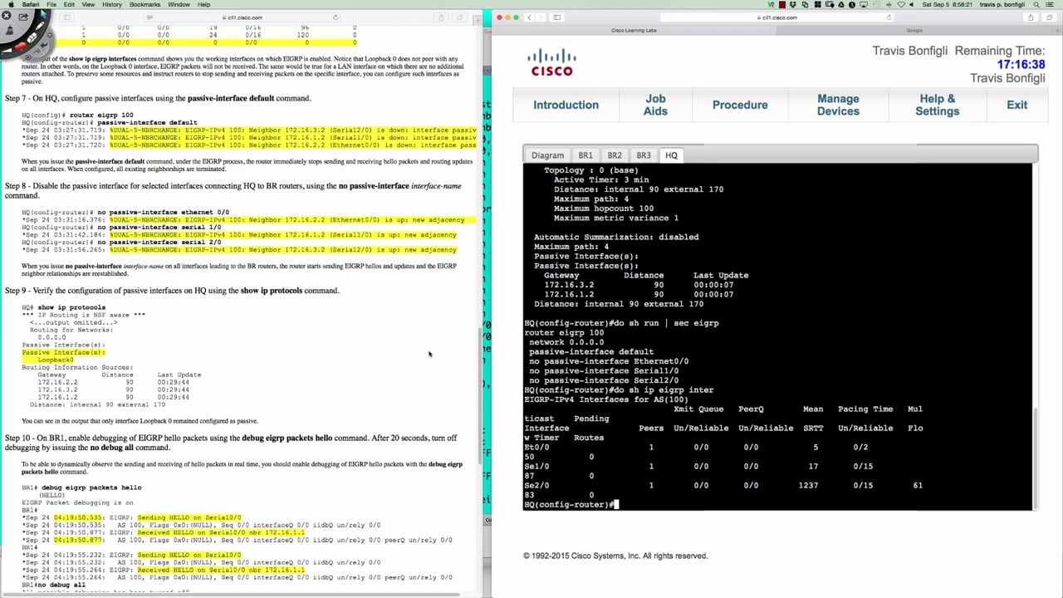
pyautogui.scroll(-5, 429, 354)
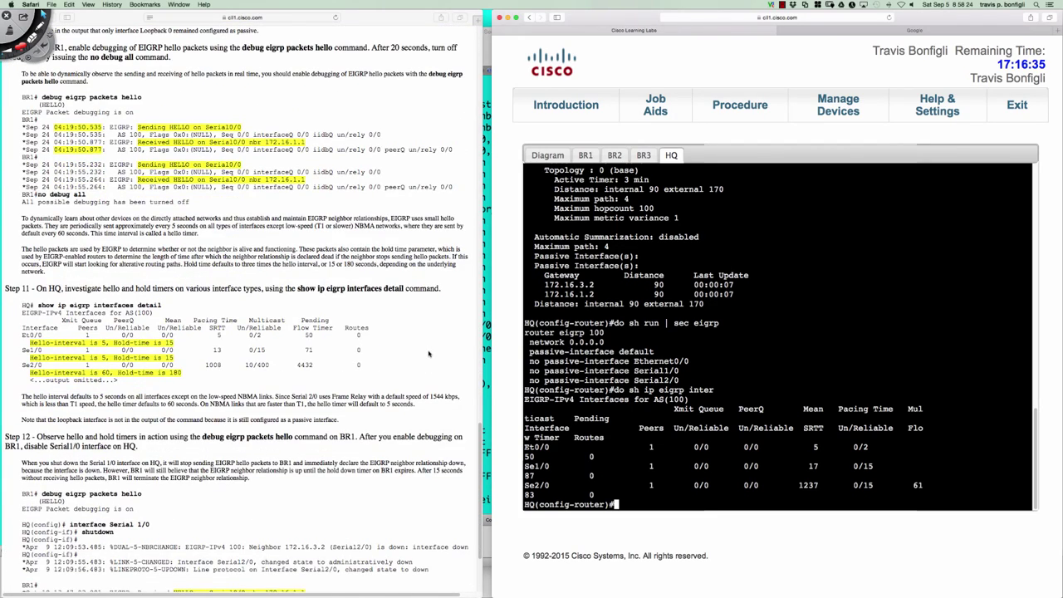
pyautogui.scroll(-2, 430, 354)
pyautogui.click(586, 155)
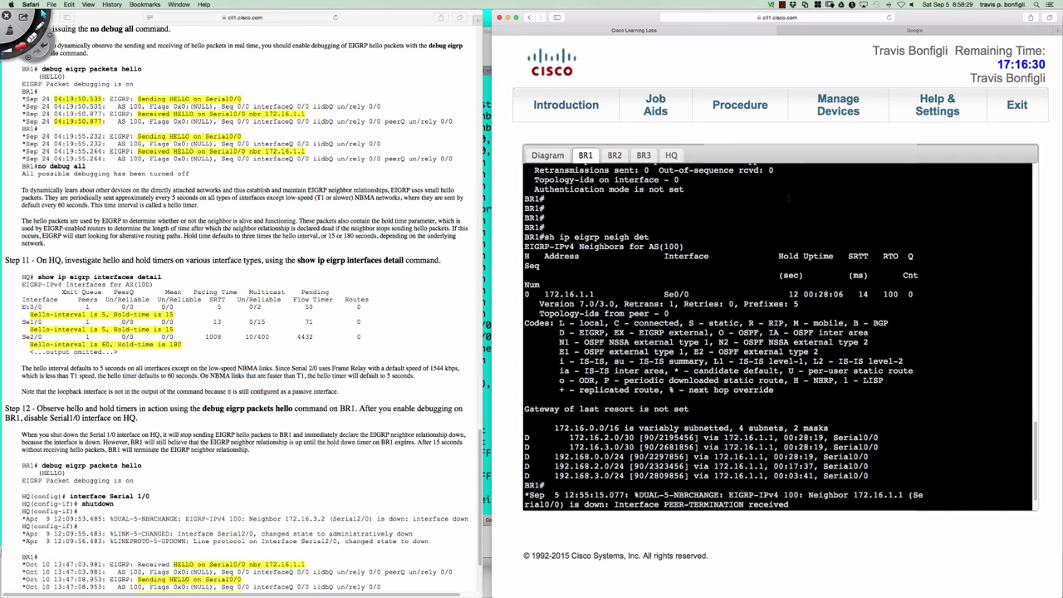
pyautogui.press('Return')
pyautogui.press('Return')
pyautogui.press('Return')
pyautogui.press('Return')
pyautogui.press('Return')
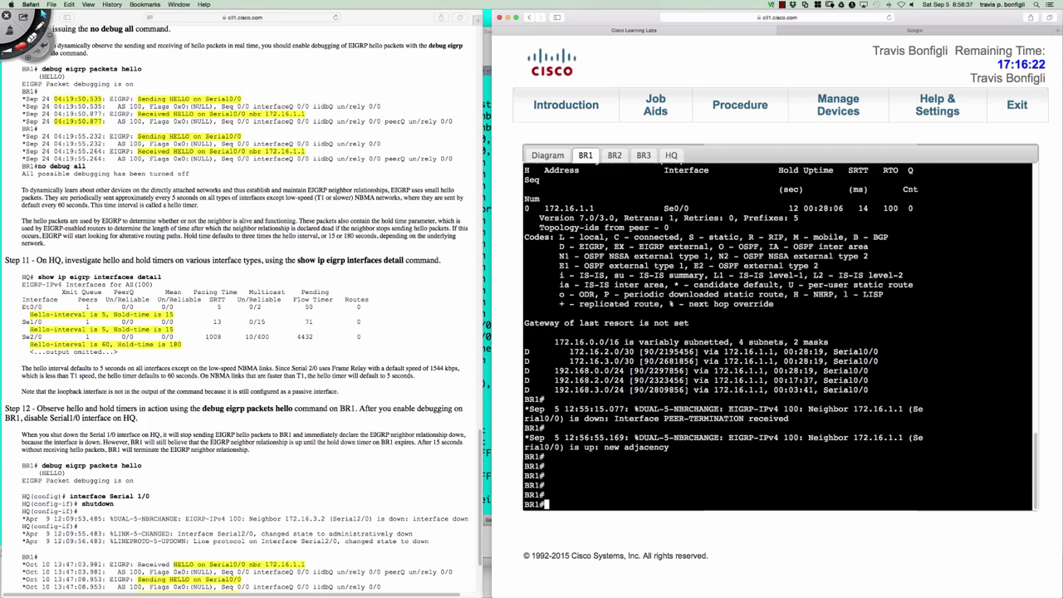
pyautogui.press('Return')
pyautogui.press('Return')
pyautogui.press('Return')
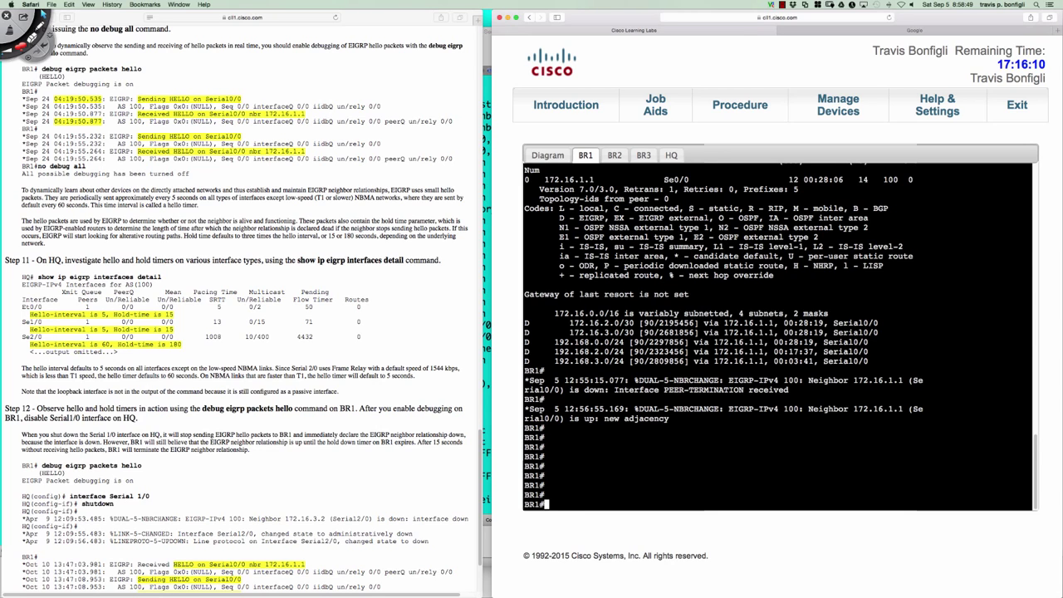
# Run debug eigrp packet hello on BR1, observe the hello exchange and turn off all debugging with u all
pyautogui.write('debug eigrp packet hello')
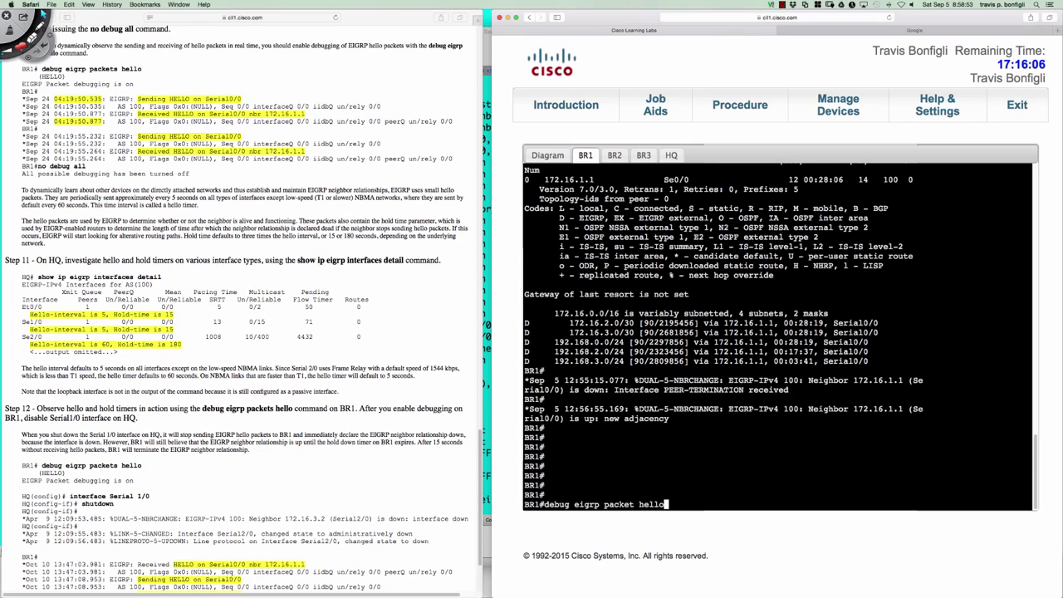
pyautogui.press('Return')
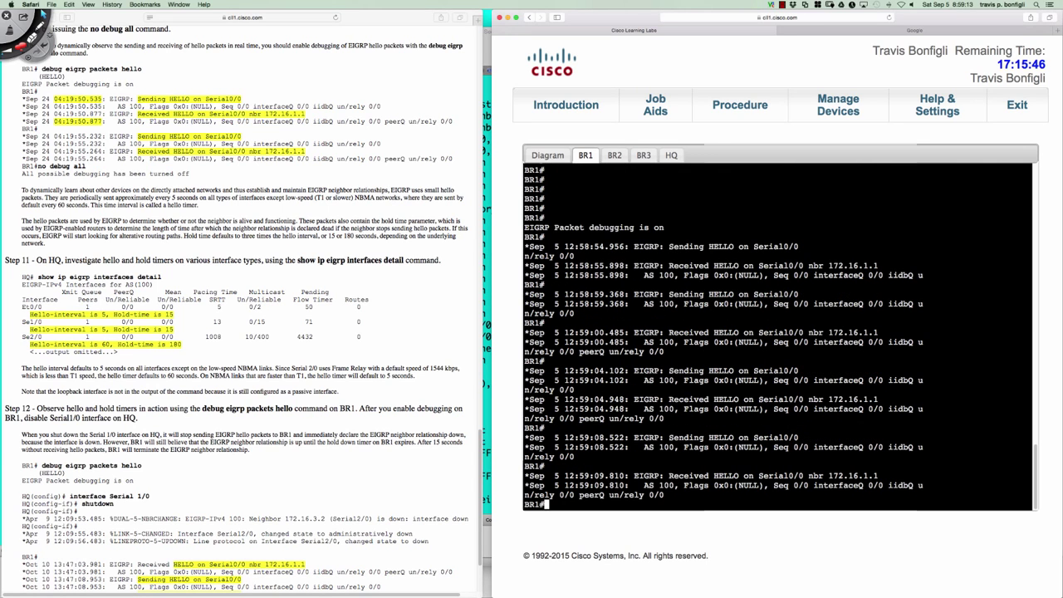
pyautogui.write('u all')
pyautogui.press('Return')
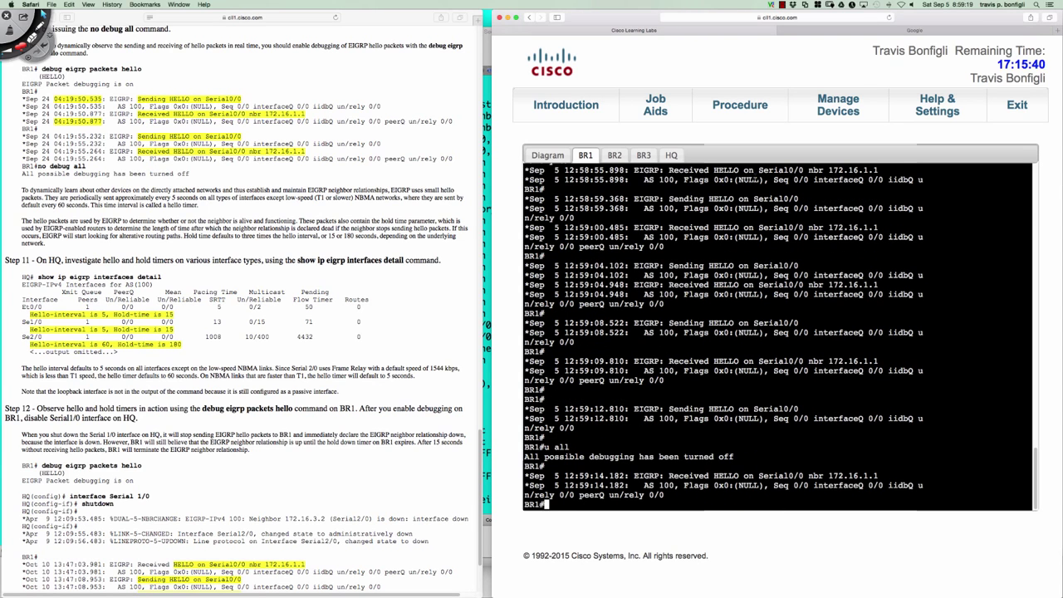
# Switch to Deskscribble and mark in red Sending, Received, Serial0/0, neighbor 172.16.1.1 and the interval between timestamps 12:59:00.485 and 12:59:04.102
pyautogui.press('super+shift+d')
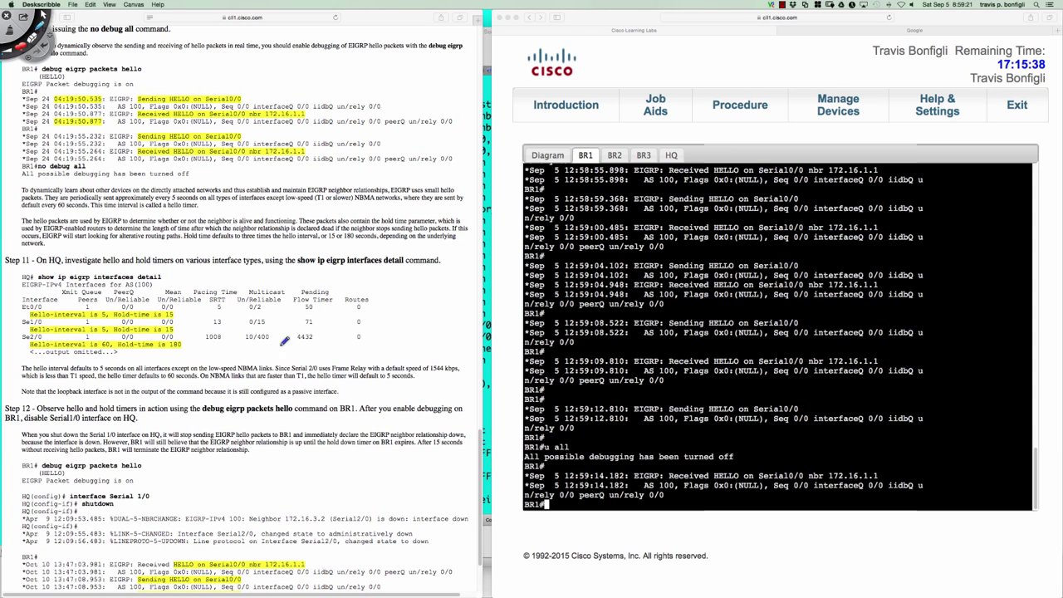
pyautogui.moveTo(686, 192)
pyautogui.mouseDown()
pyautogui.moveTo(696, 203)
pyautogui.moveTo(706, 191)
pyautogui.moveTo(672, 196)
pyautogui.moveTo(673, 219)
pyautogui.moveTo(698, 235)
pyautogui.moveTo(702, 218)
pyautogui.moveTo(799, 202)
pyautogui.mouseUp()
pyautogui.moveTo(757, 231); pyautogui.dragTo(806, 229)
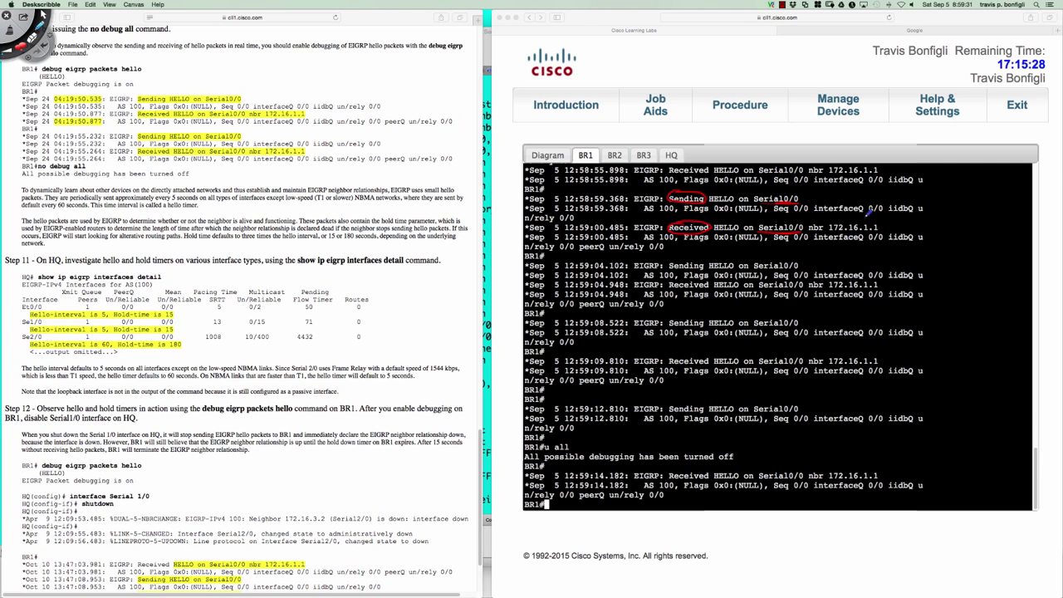
pyautogui.moveTo(899, 215); pyautogui.dragTo(887, 226)
pyautogui.moveTo(633, 227); pyautogui.dragTo(633, 266)
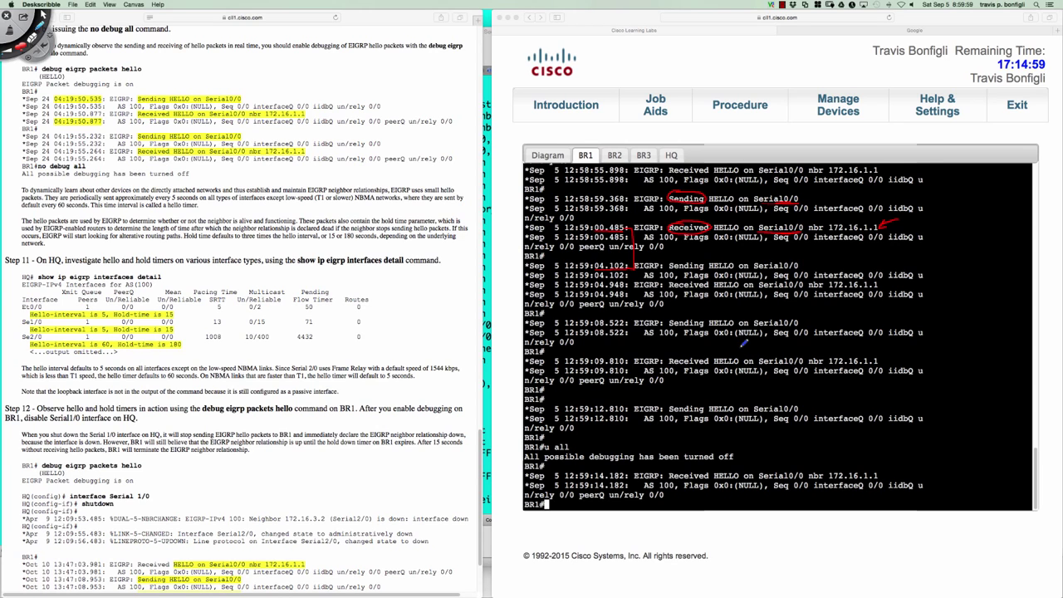
# Clear the red annotations and list BR1's EIGRP interfaces with sh ip eigrp inter, reviewing the output against the hello debug lines
pyautogui.press('Escape')
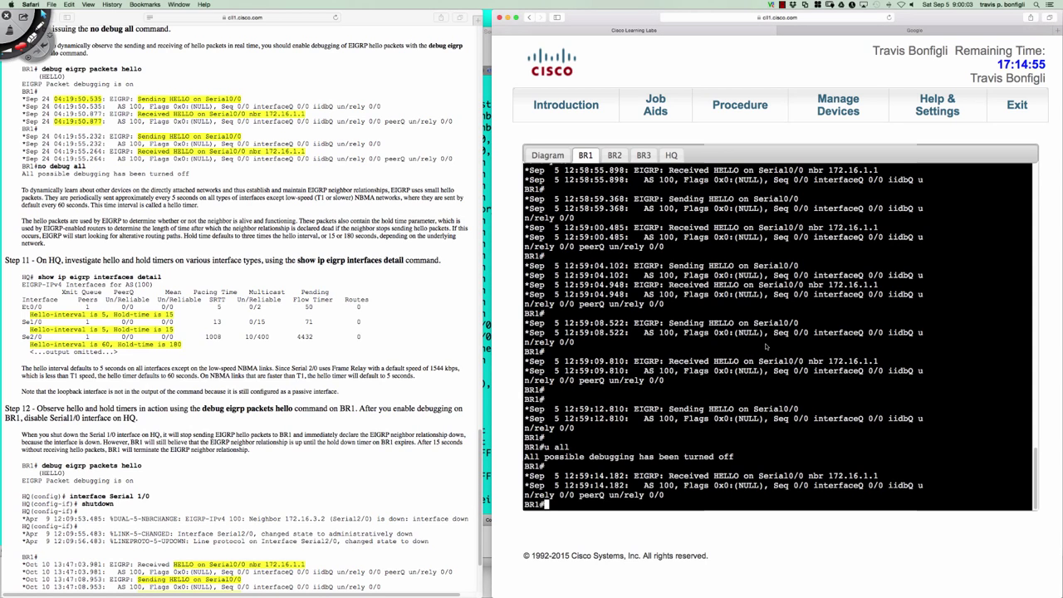
pyautogui.write('sh ip eigrp inter')
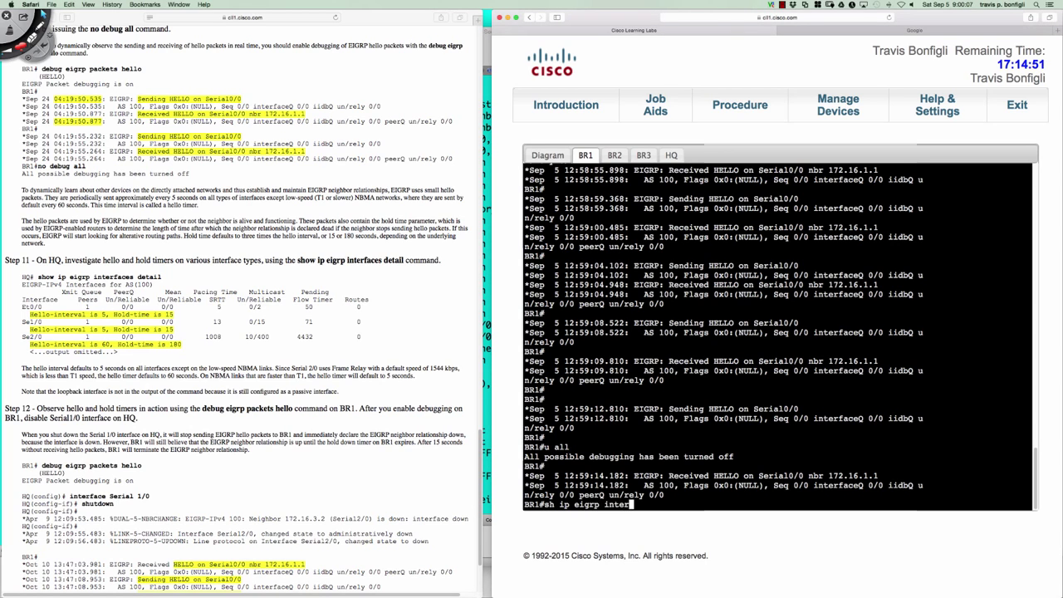
pyautogui.press('Return')
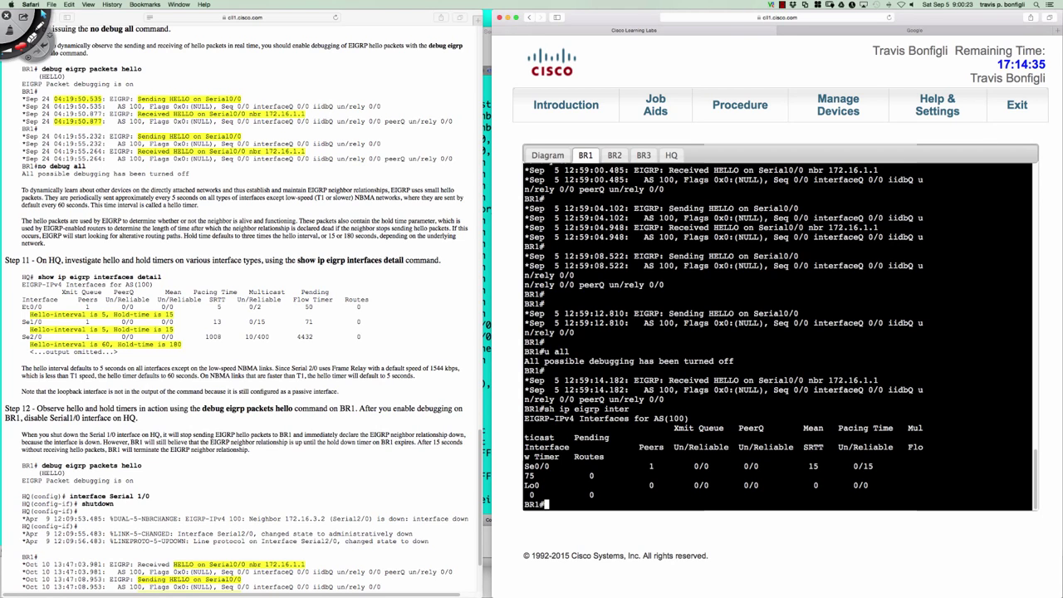
pyautogui.scroll(2, 757, 328)
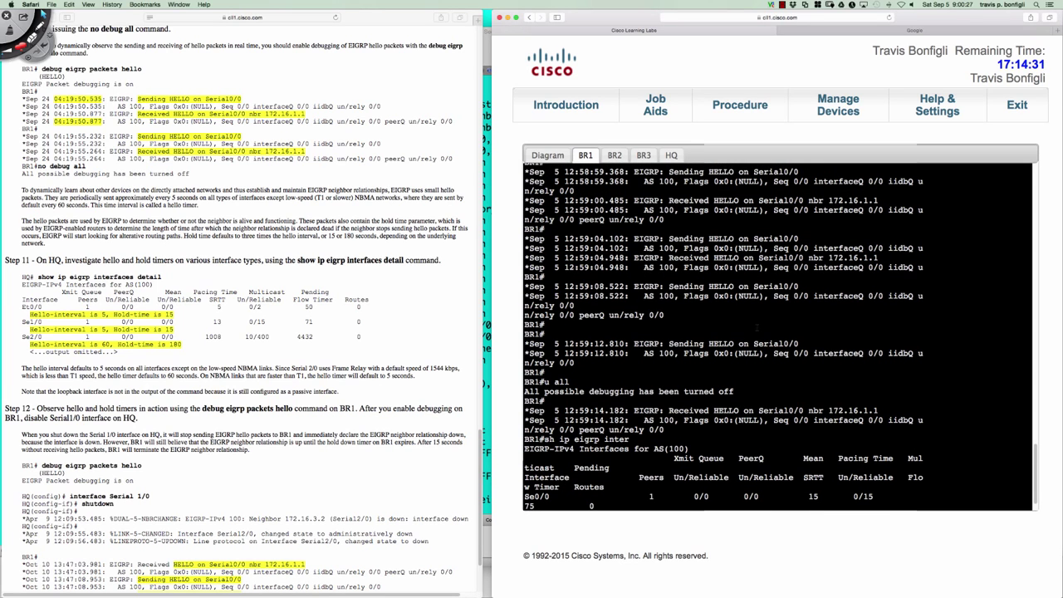
pyautogui.scroll(1, 756, 327)
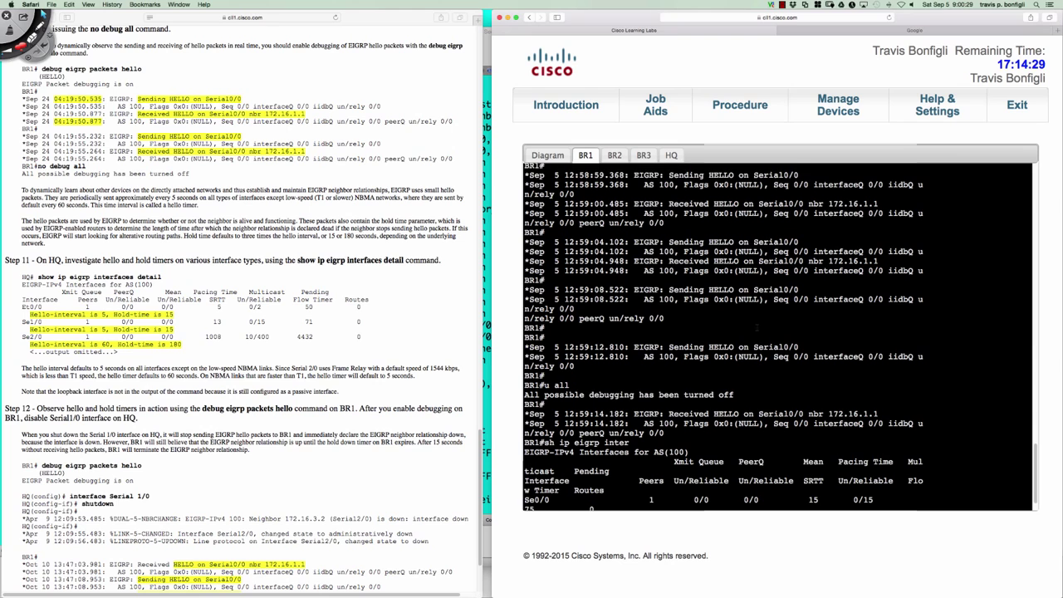
pyautogui.scroll(1, 756, 327)
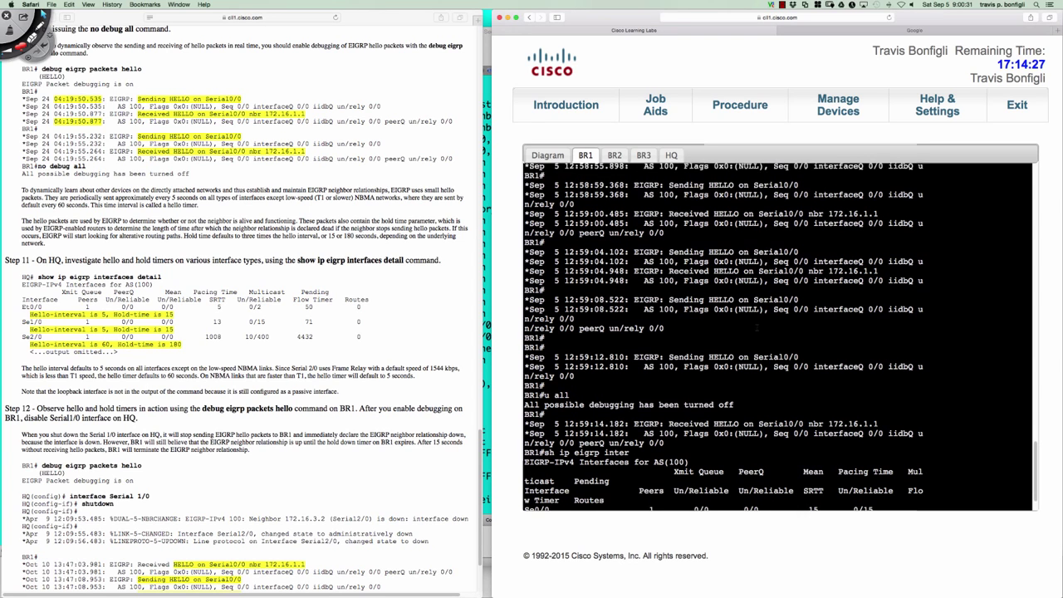
pyautogui.scroll(1, 758, 328)
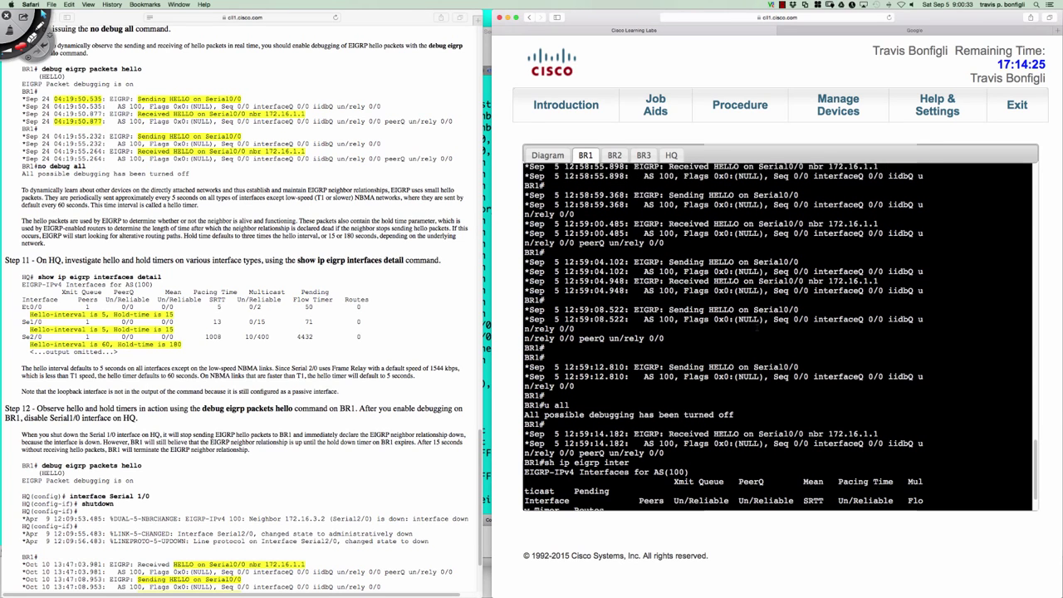
pyautogui.scroll(-6, 757, 328)
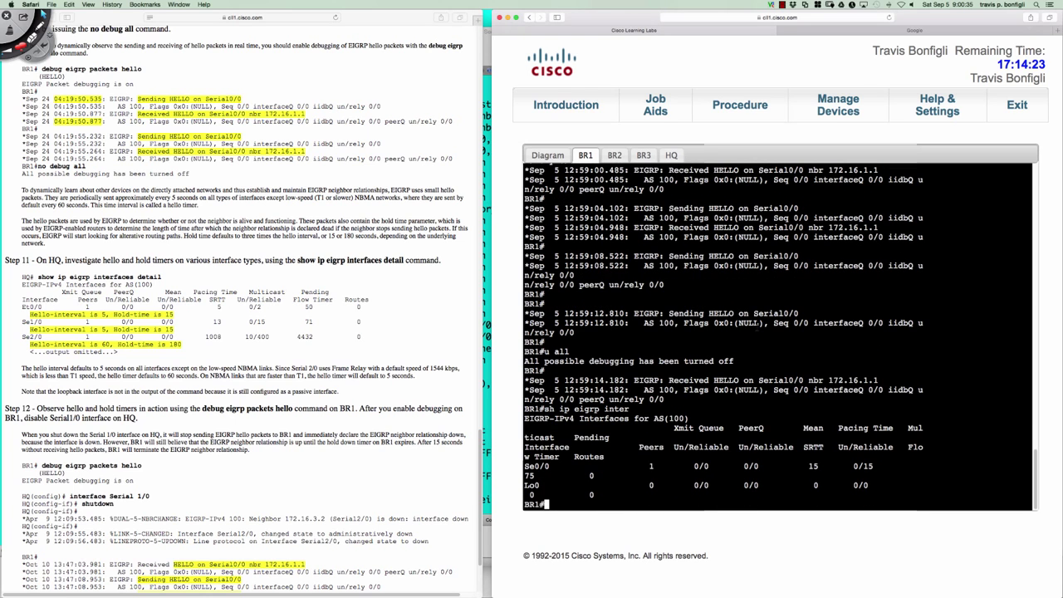
# Switch to SecureCRT's R6 session and enter privileged EXEC mode with en
pyautogui.press('super+Tab')
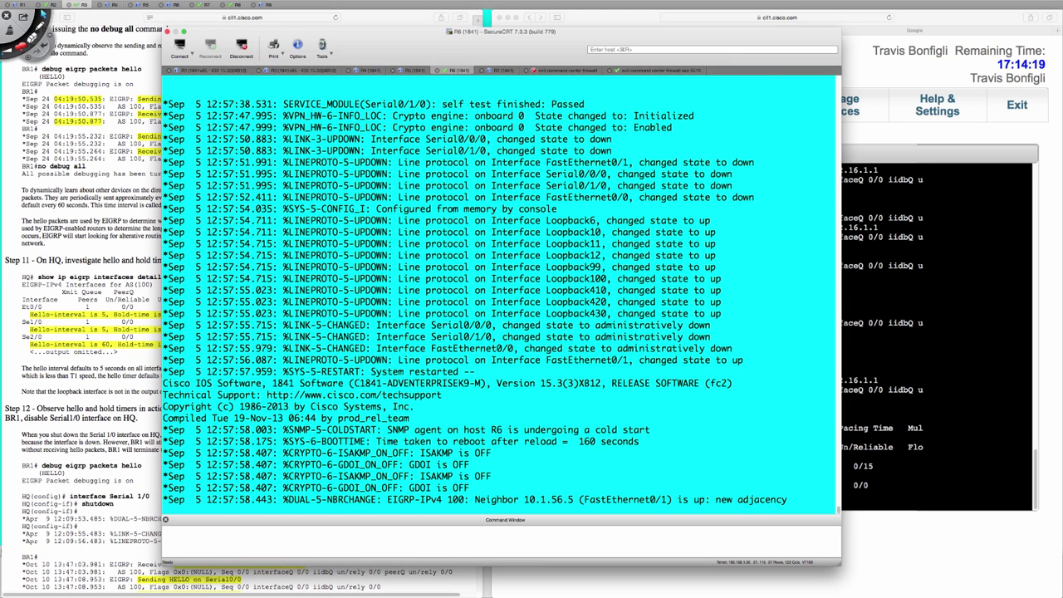
pyautogui.press('Return')
pyautogui.press('Return')
pyautogui.press('Return')
pyautogui.press('Return')
pyautogui.write('en')
pyautogui.press('Return')
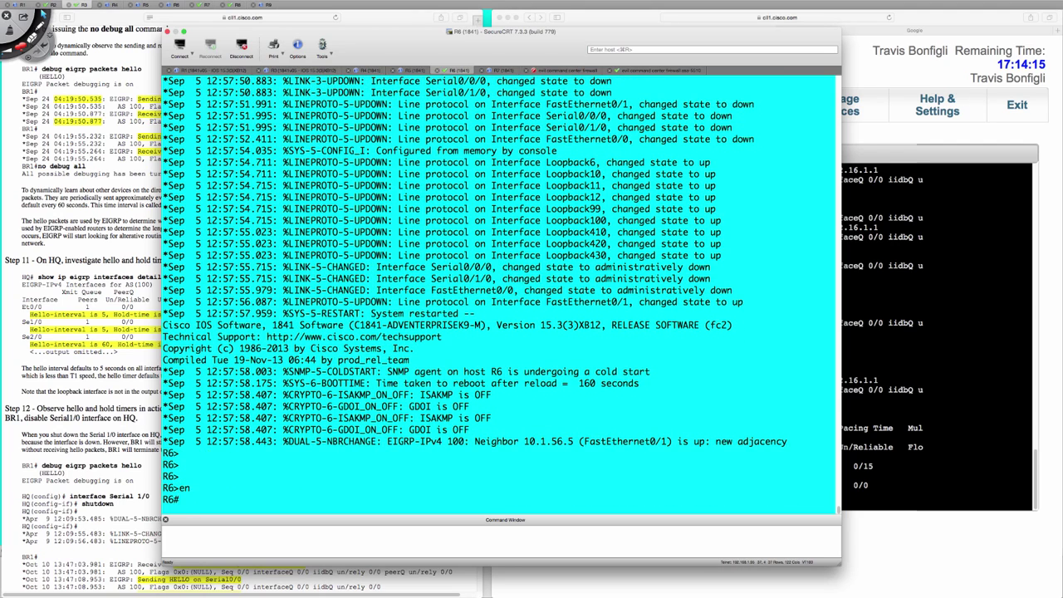
# Run sh ip proto on R6 and highlight the Router-ID line and the EIGRP 100 list of routed networks
pyautogui.write('sh ip proto')
pyautogui.press('Return')
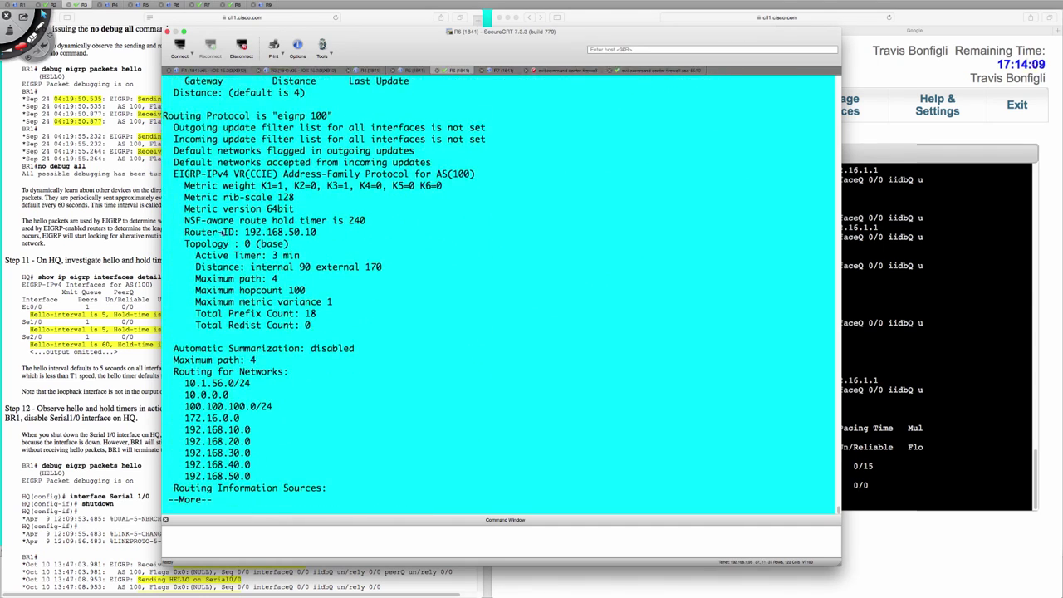
pyautogui.moveTo(185, 234); pyautogui.dragTo(317, 233)
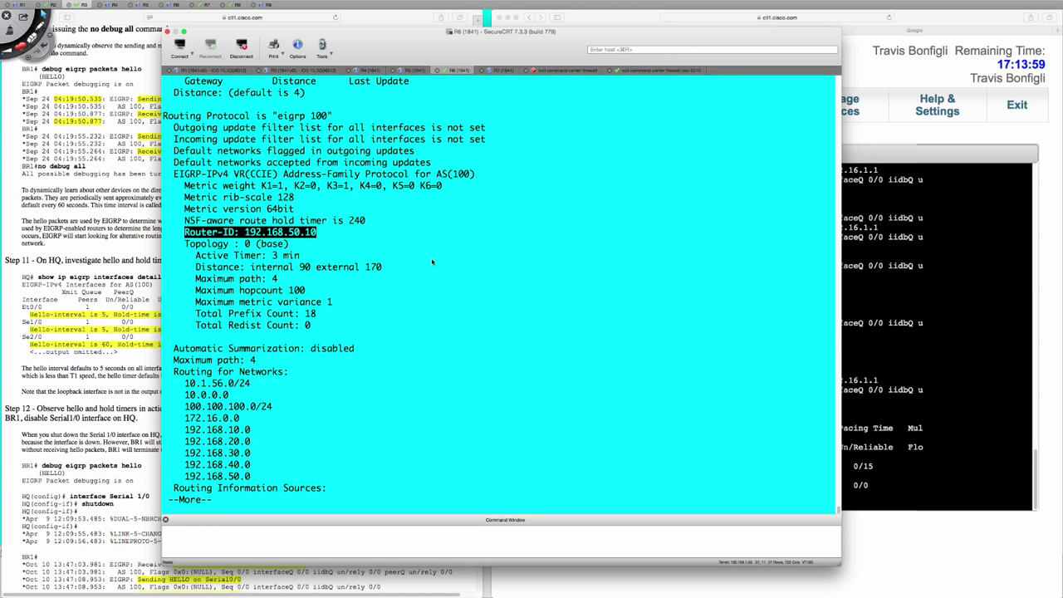
pyautogui.press('space')
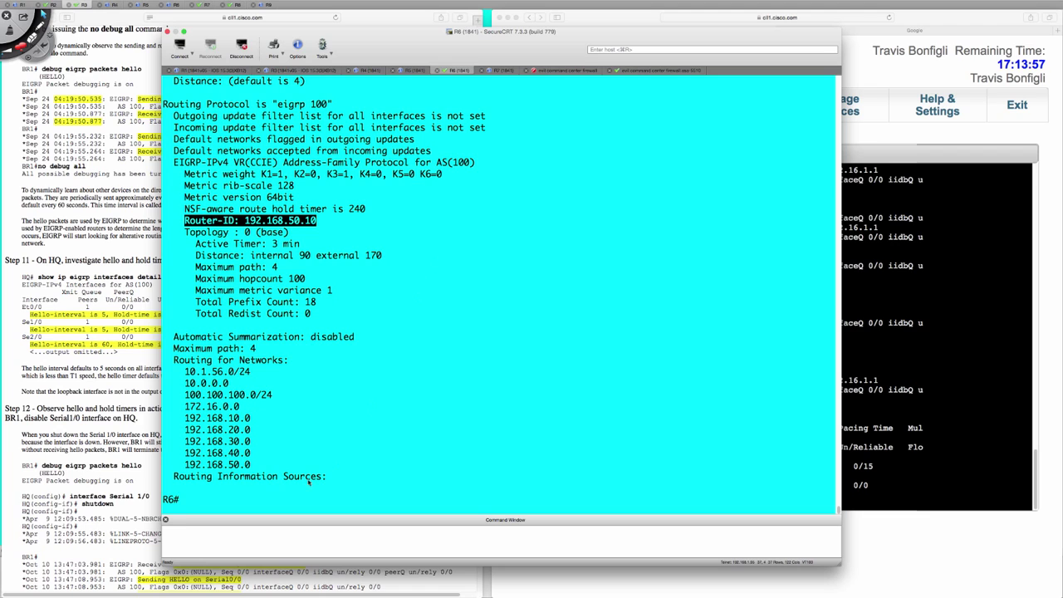
pyautogui.moveTo(184, 371); pyautogui.dragTo(295, 463)
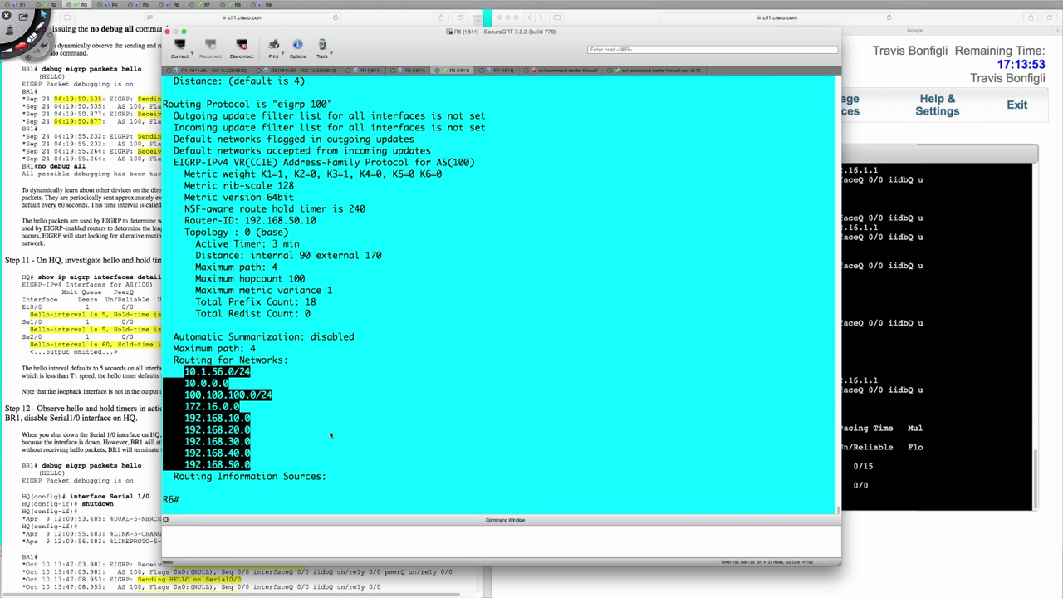
pyautogui.click(266, 434)
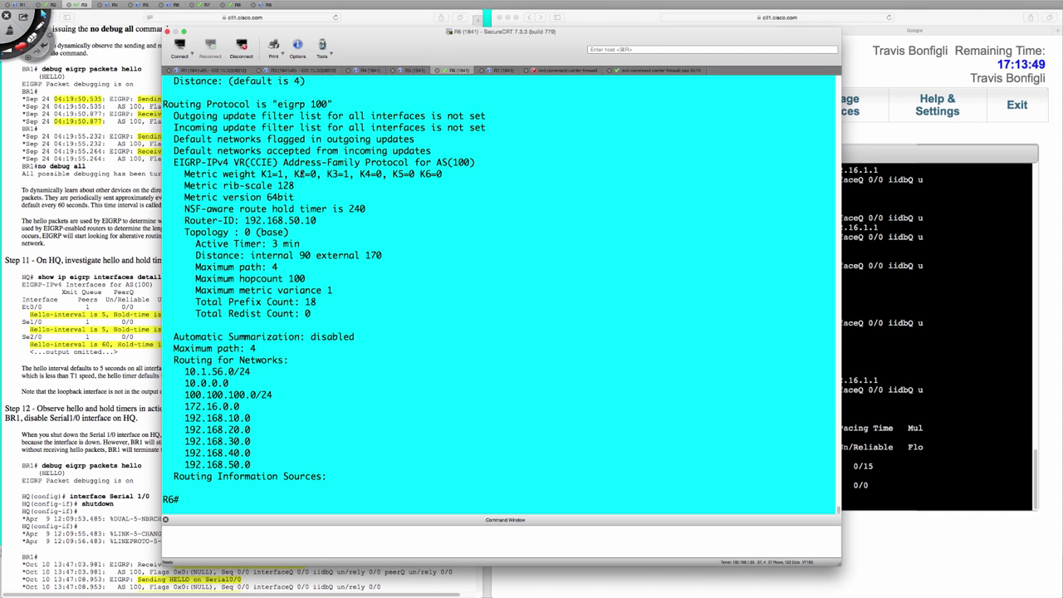
# Enter global configuration mode on R6 with conf t and list its interfaces with do sh ip int bri
pyautogui.scroll(2, 465, 299)
pyautogui.scroll(-2, 477, 315)
pyautogui.write('conf t')
pyautogui.press('Return')
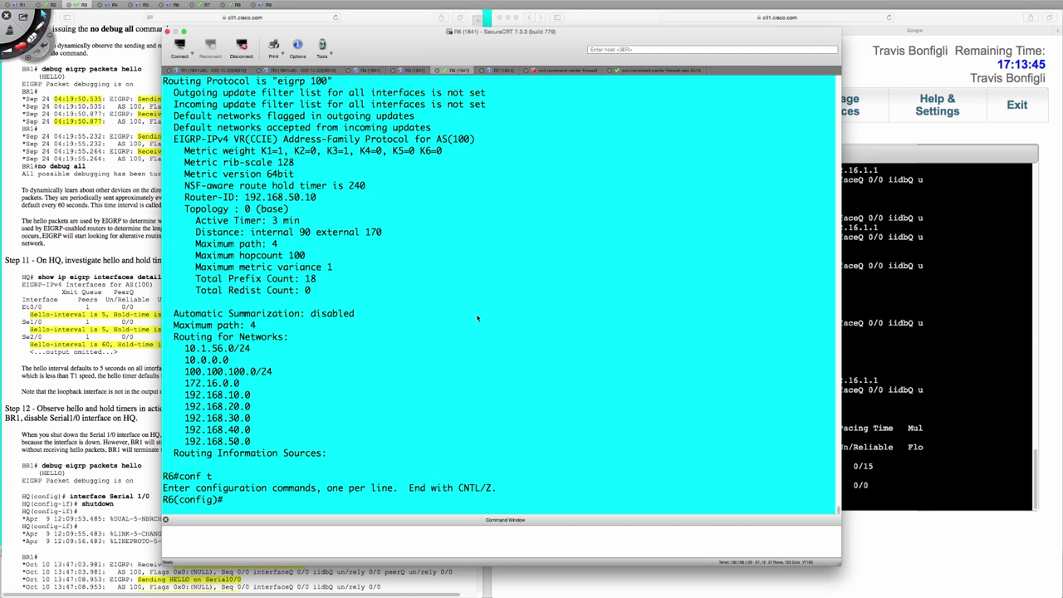
pyautogui.write('n')
pyautogui.press('BackSpace')
pyautogui.write('do sh ip int bri')
pyautogui.press('Return')
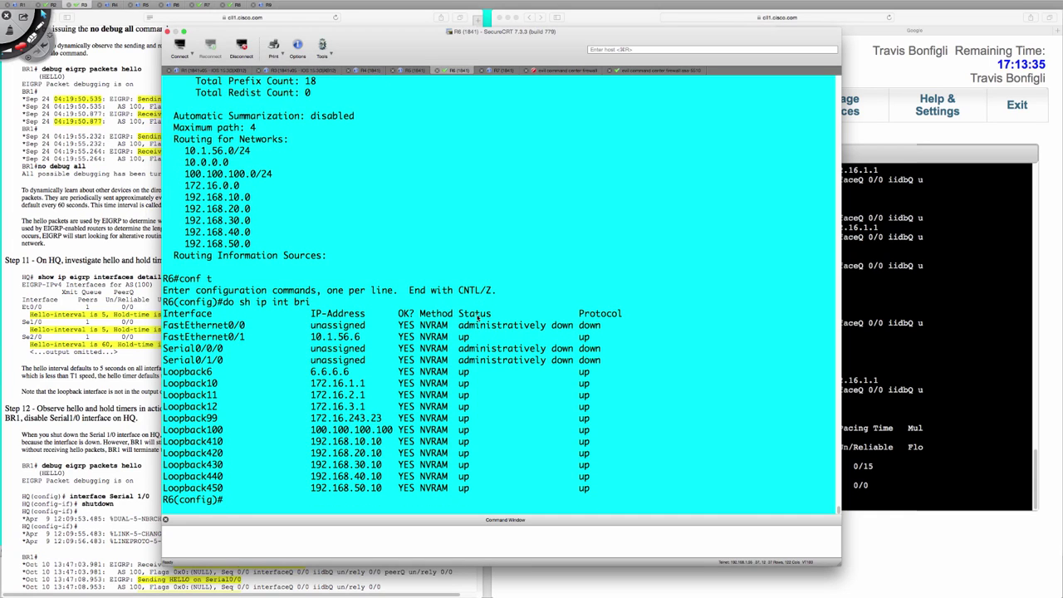
# Remove interface Loopback450 from R6 with no int lo450
pyautogui.write('no int lo450')
pyautogui.press('Return')
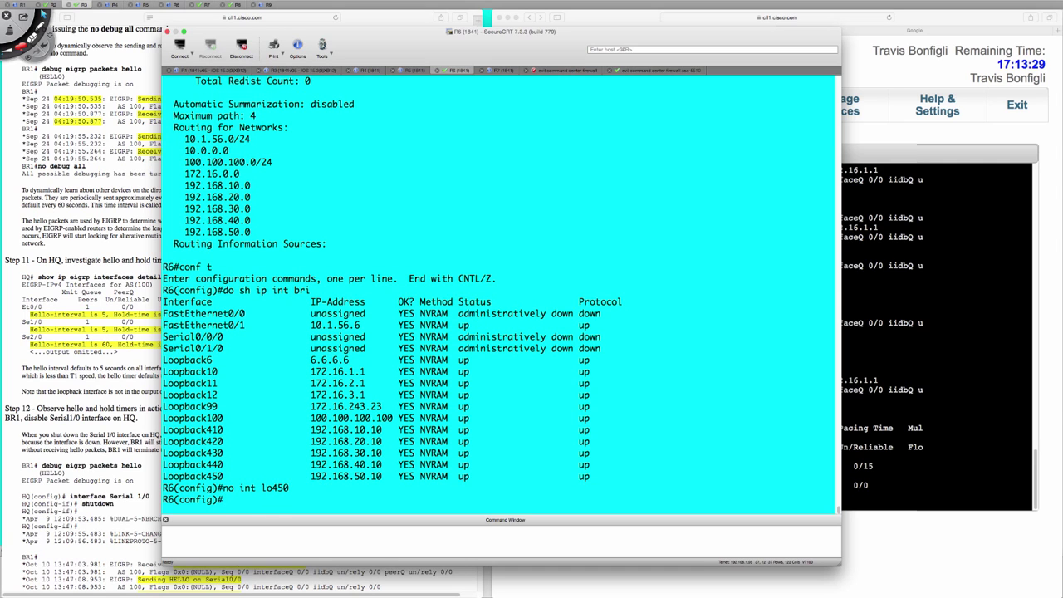
pyautogui.press('Return')
pyautogui.press('Return')
pyautogui.press('Return')
pyautogui.press('Return')
# Display R6's routing protocols with do sh ip protoc and highlight the EIGRP 100 Router-ID line
pyautogui.write('do sh ip pro')
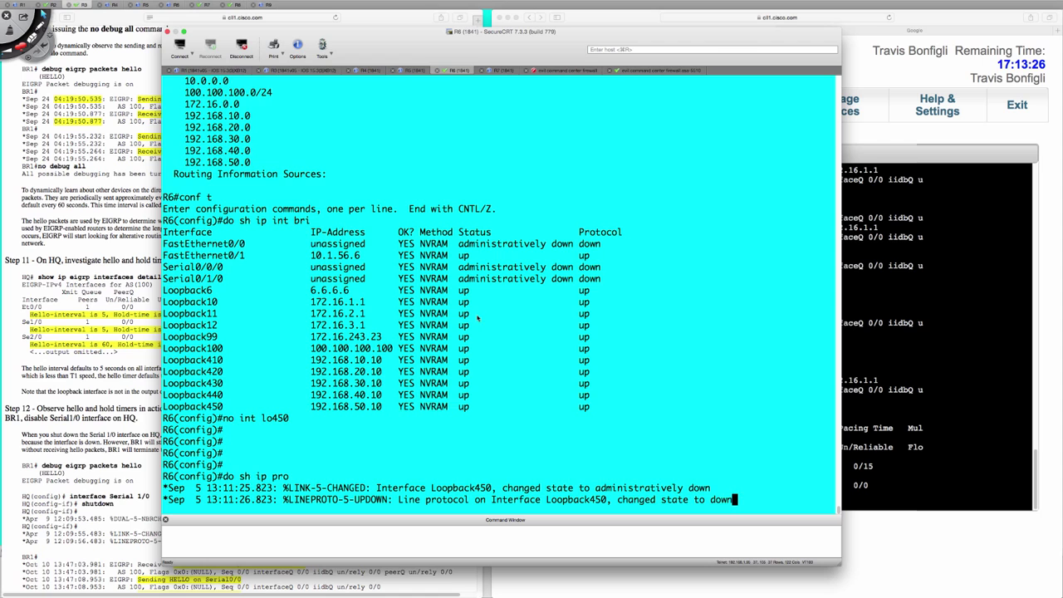
pyautogui.press('Return')
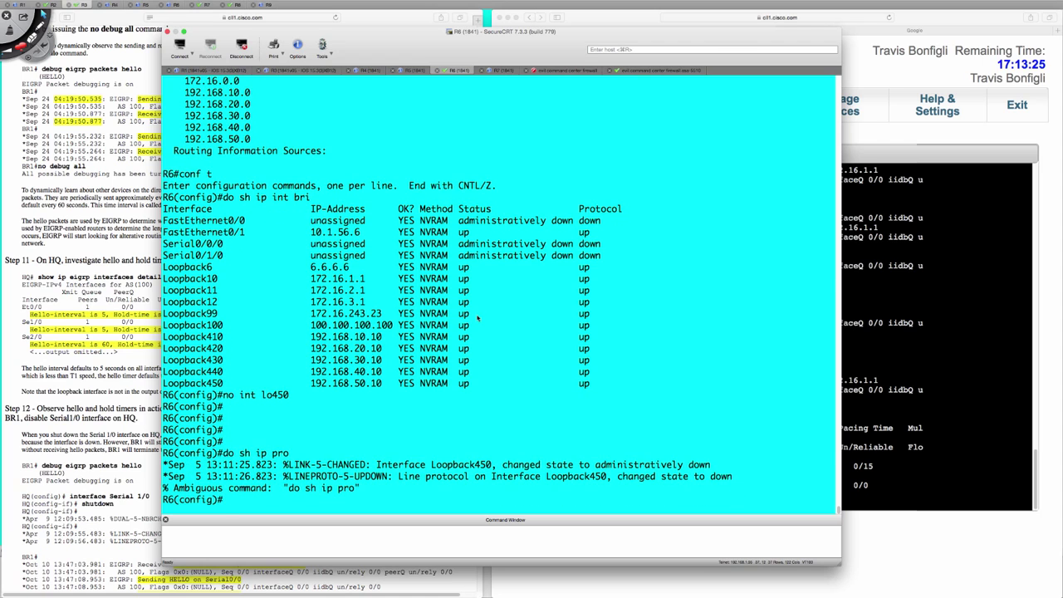
pyautogui.write('do sh ip protoc')
pyautogui.press('Return')
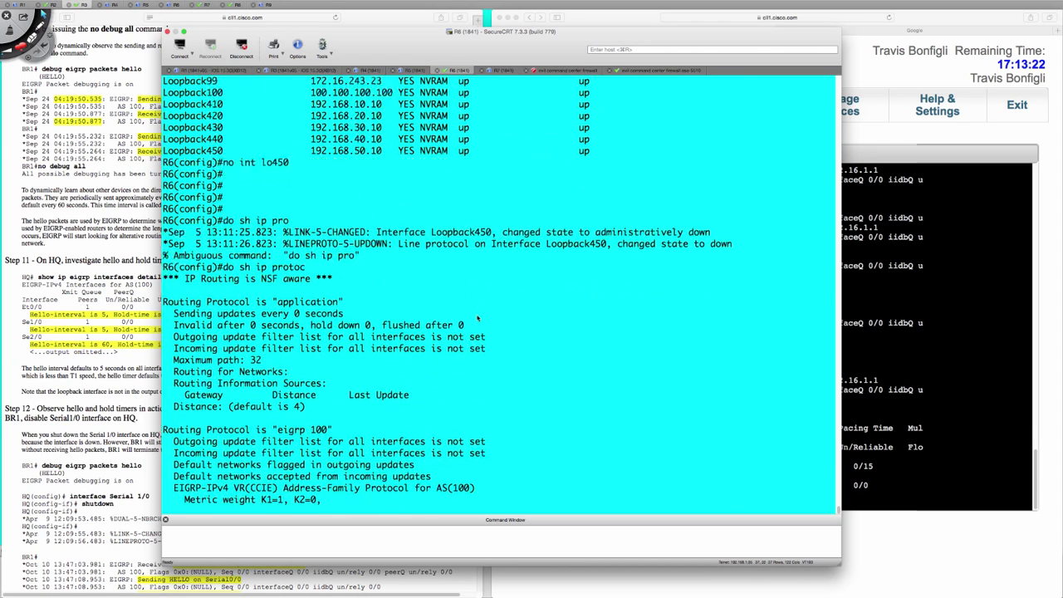
pyautogui.press('space')
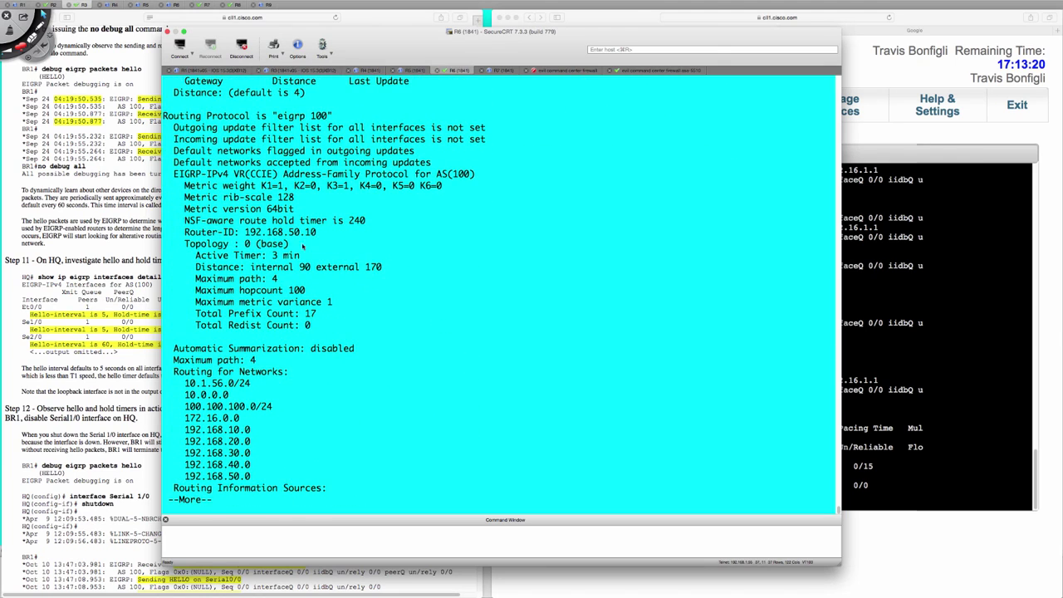
pyautogui.moveTo(178, 232); pyautogui.dragTo(320, 238)
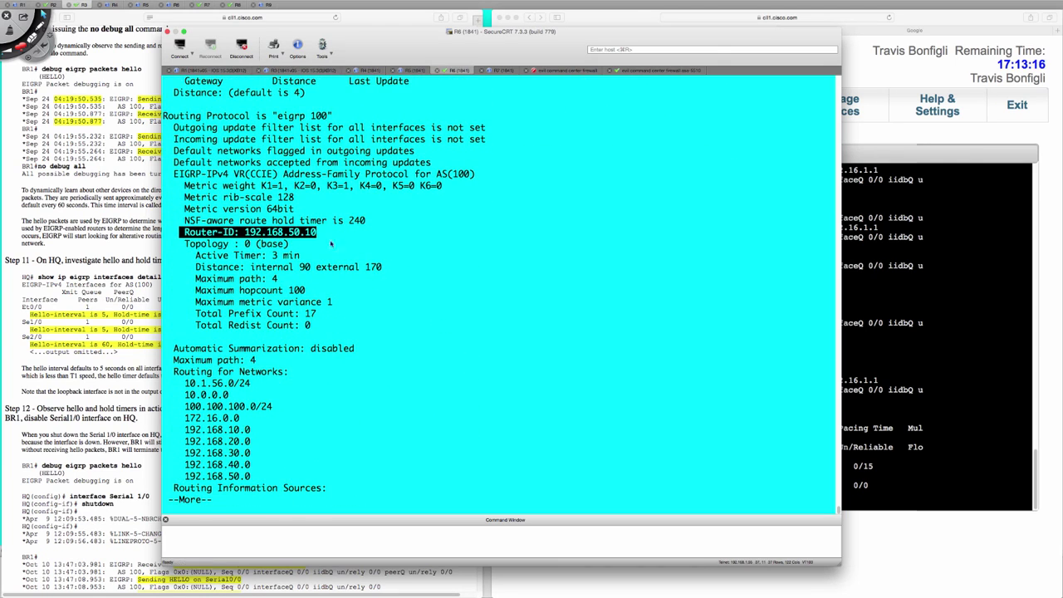
pyautogui.write('q')
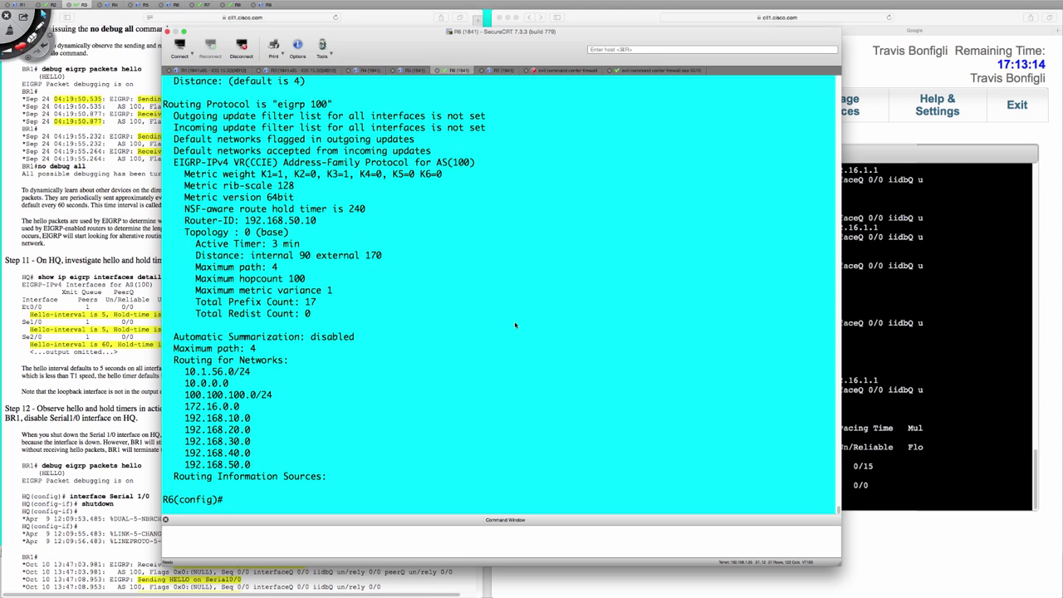
# Reset R6's EIGRP adjacencies with do clear ip eigrp neigh
pyautogui.write('do clear ip eigrpne')
pyautogui.press('BackSpace')
pyautogui.press('BackSpace')
pyautogui.write('neigh')
pyautogui.press('Return')
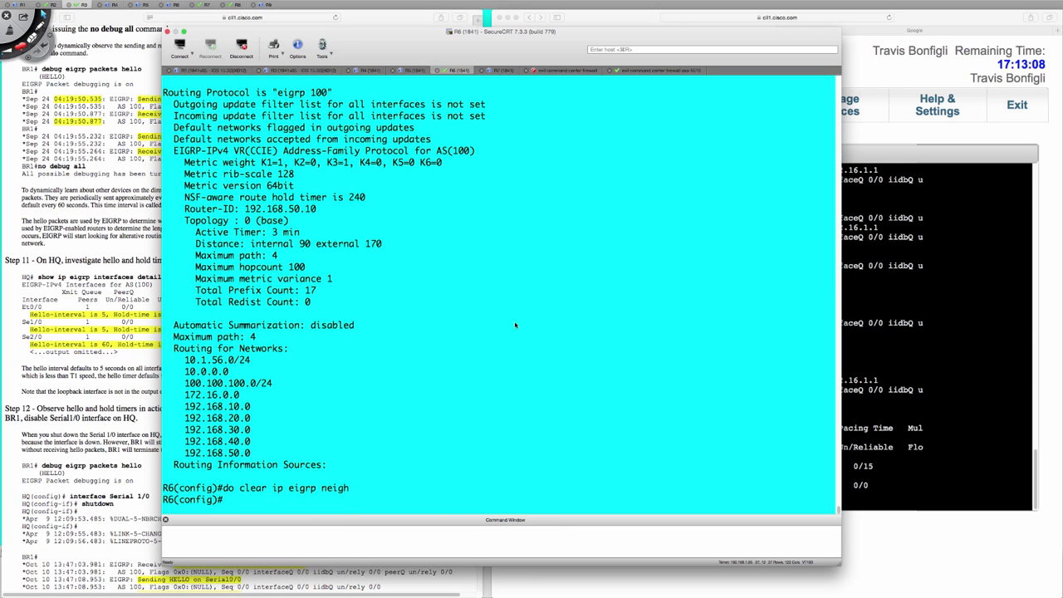
# Check the EIGRP Router-ID on R6 again by running do sh ip protoc twice following the neighbor reset
pyautogui.write('do sh p')
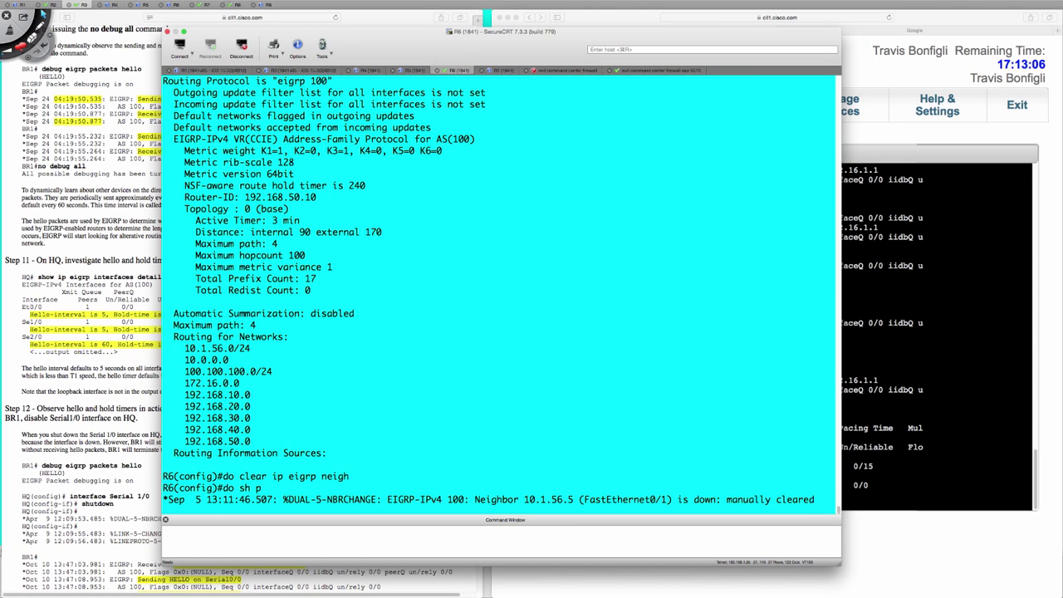
pyautogui.press('BackSpace')
pyautogui.write('ip protoc')
pyautogui.press('Return')
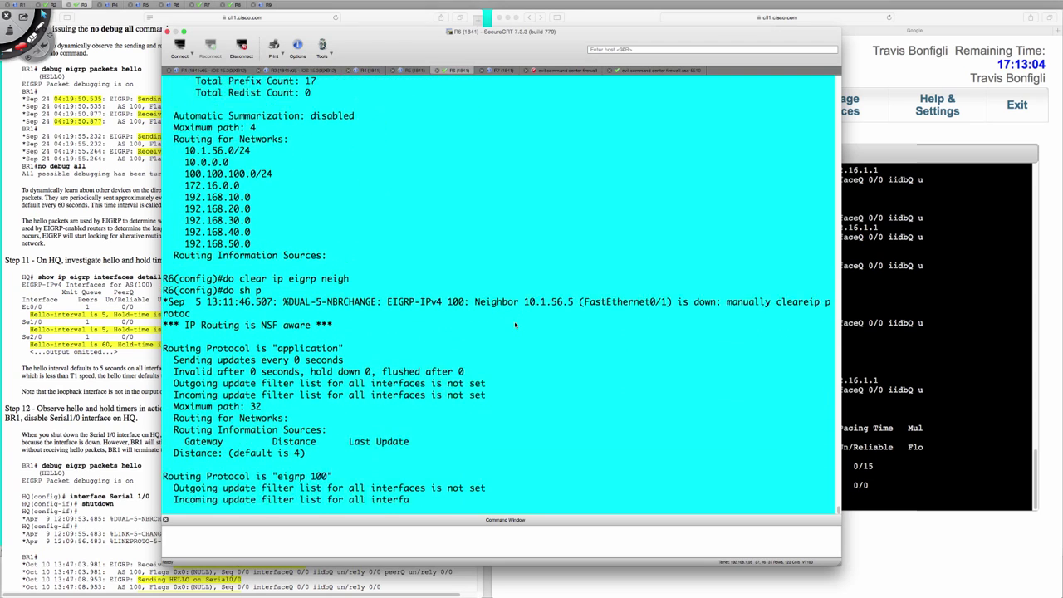
pyautogui.press('space')
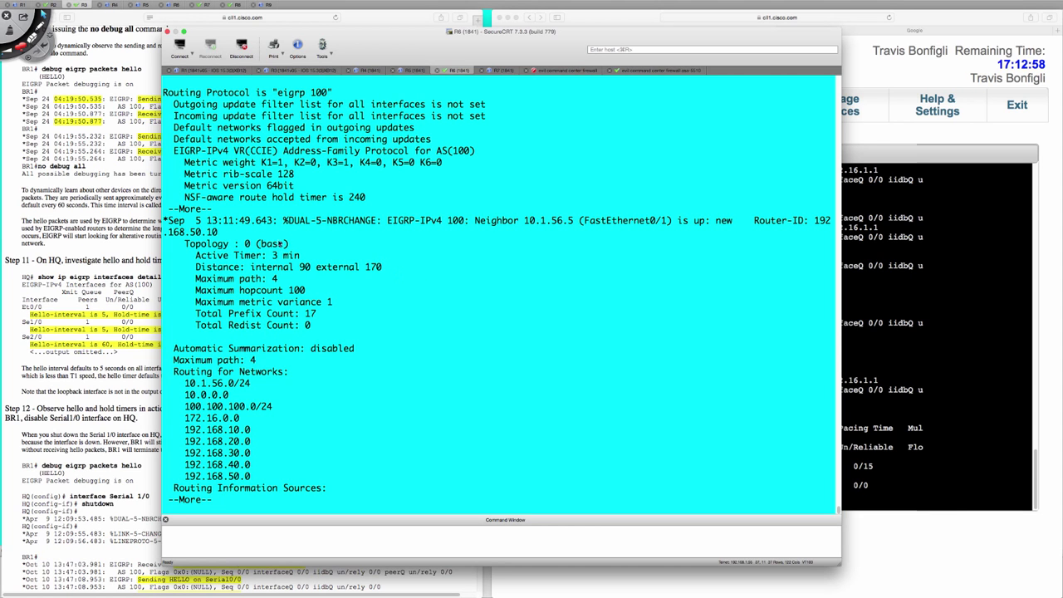
pyautogui.write('qdo sh ip protoc')
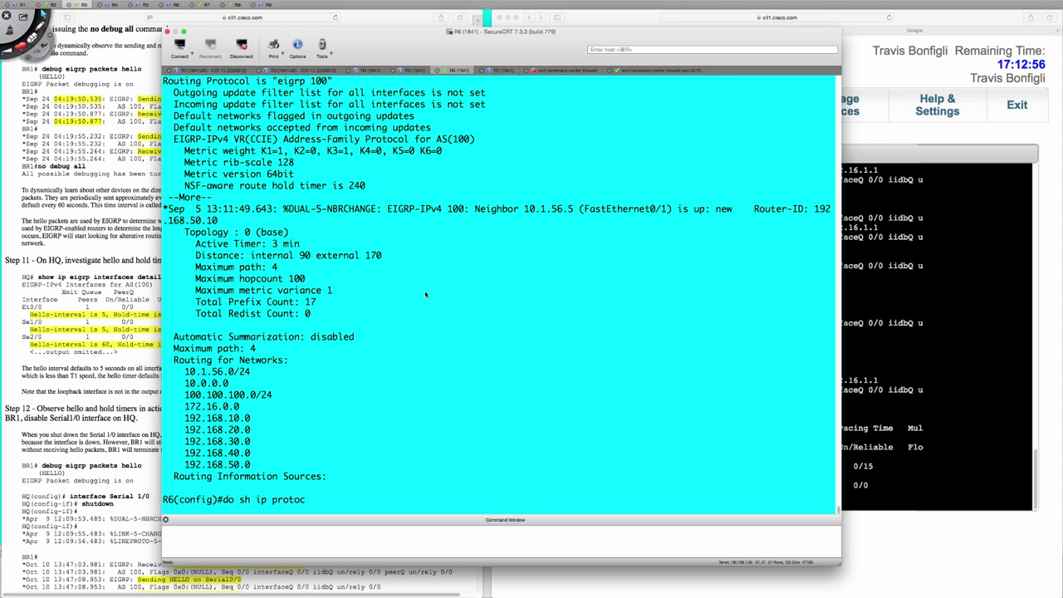
pyautogui.press('Return')
pyautogui.press('space')
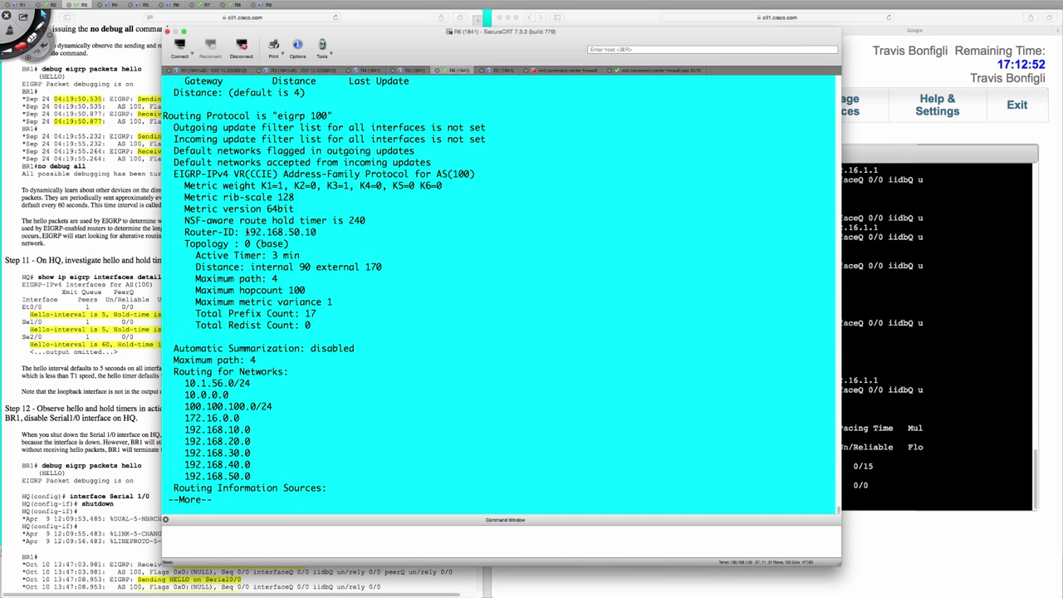
pyautogui.moveTo(201, 233); pyautogui.dragTo(316, 233)
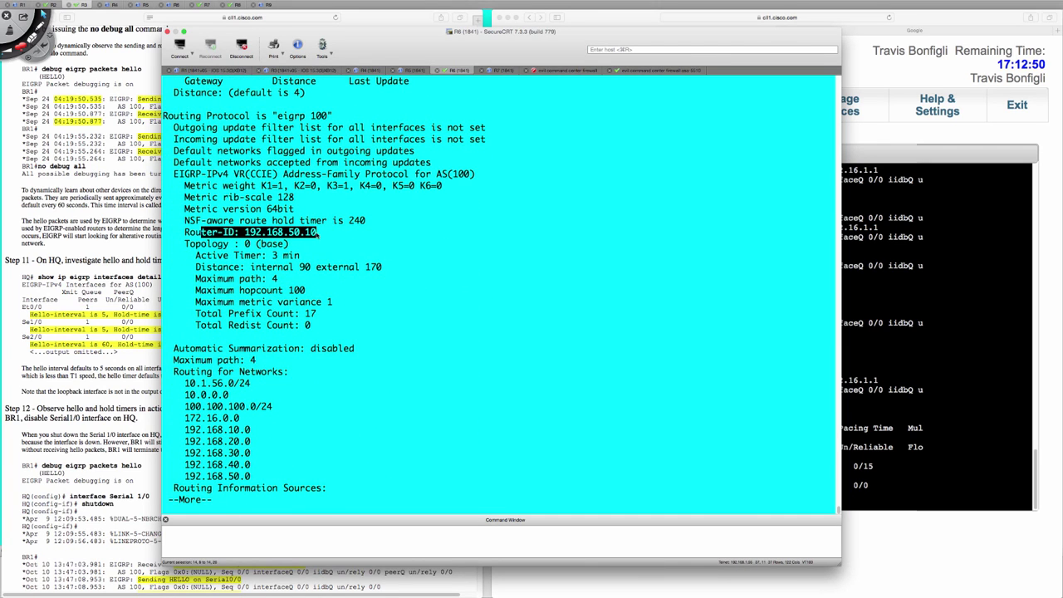
# Leave configuration mode on R6 and look up the options of clear ip eigrp and clear ip eigrp neighbors with the ? help
pyautogui.write('qend')
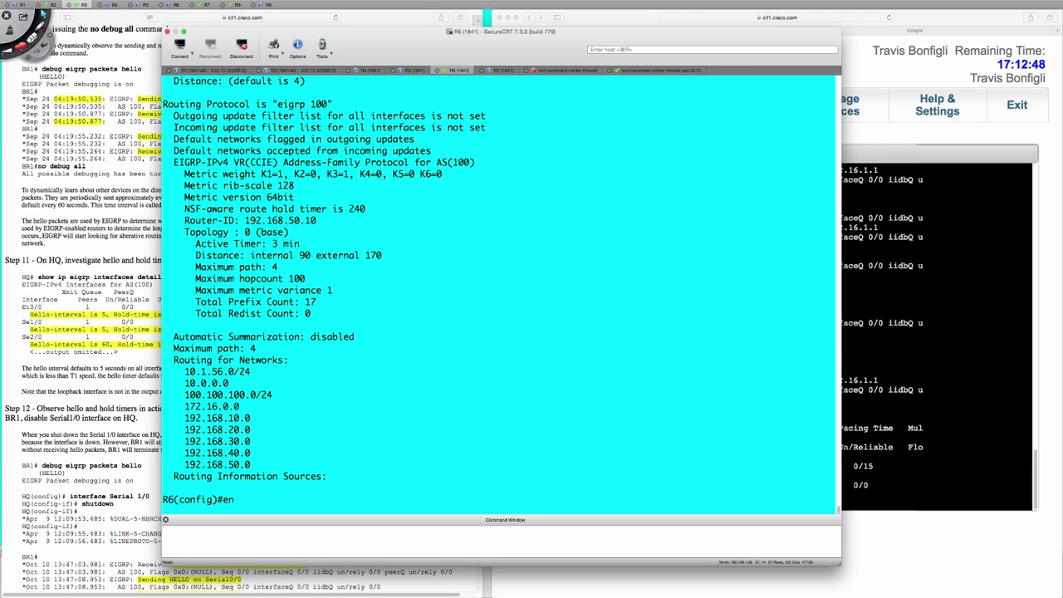
pyautogui.press('Return')
pyautogui.write('clear ip eigrp ?')
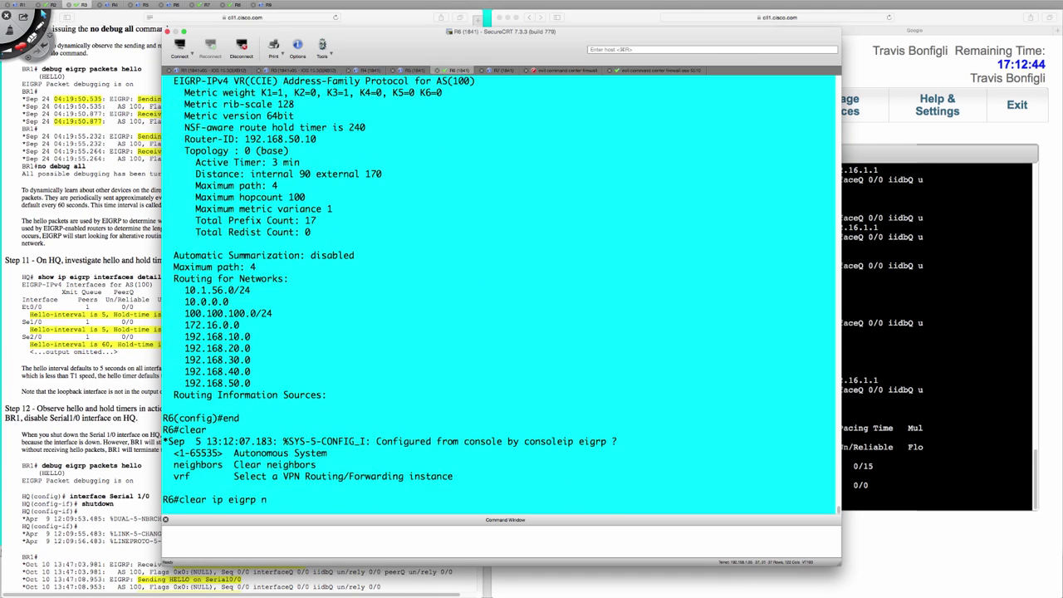
pyautogui.write('egt?')
pyautogui.press('BackSpace')
pyautogui.write('?')
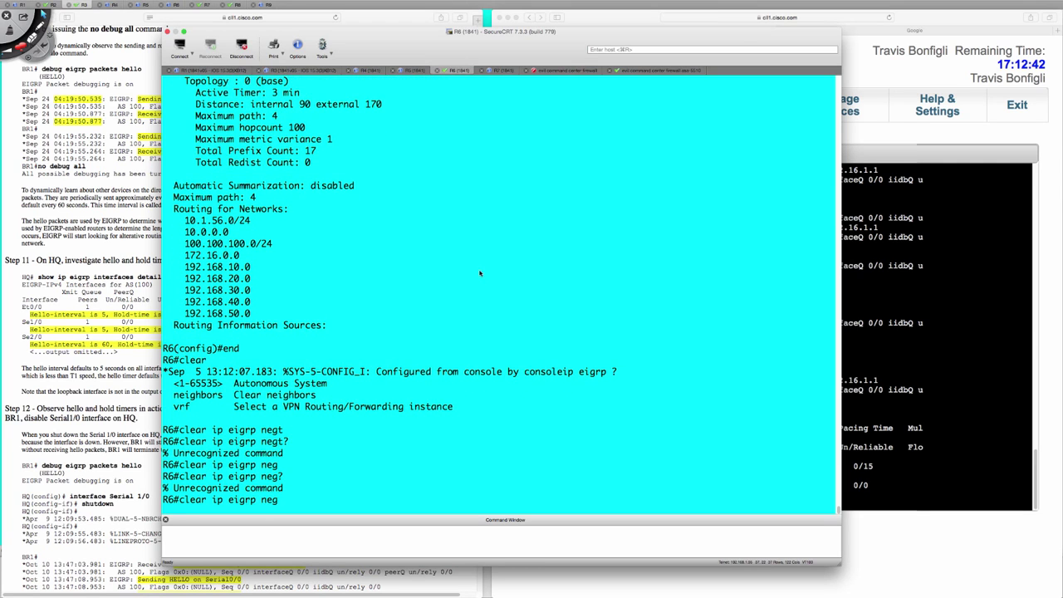
pyautogui.write('i')
pyautogui.press('Tab')
pyautogui.write('?')
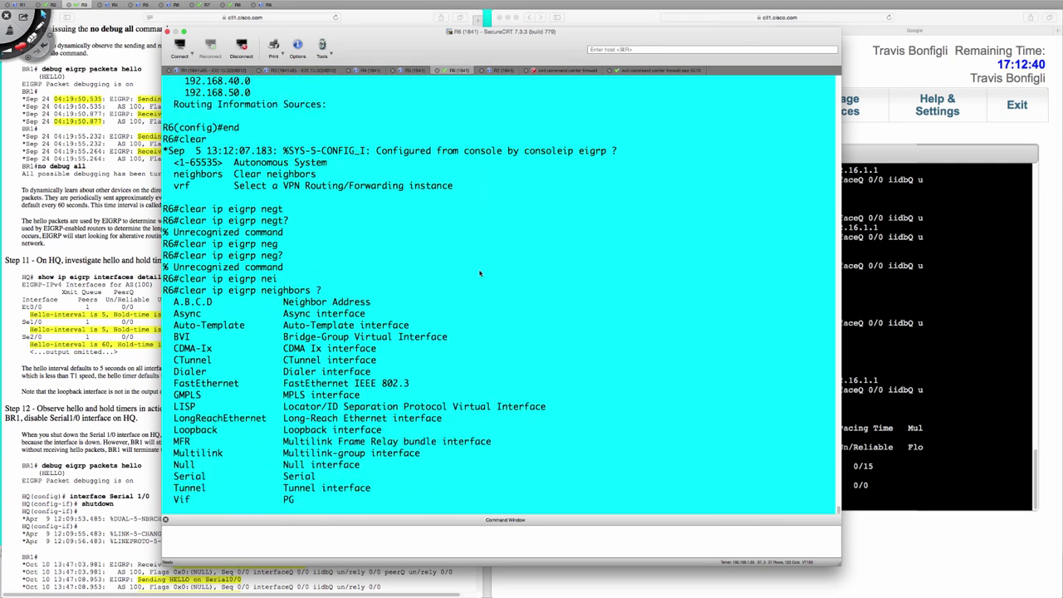
# Try to reset all EIGRP neighbors on R6 with clear ip eigrp neighbors *, and start erasing the recalled command
pyautogui.press('space')
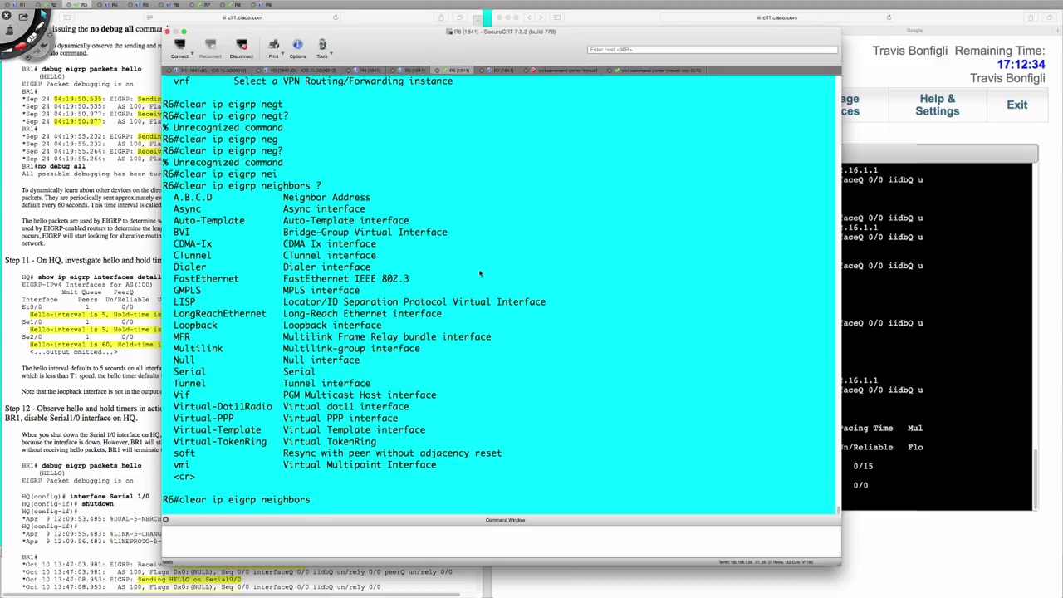
pyautogui.write('*')
pyautogui.press('Return')
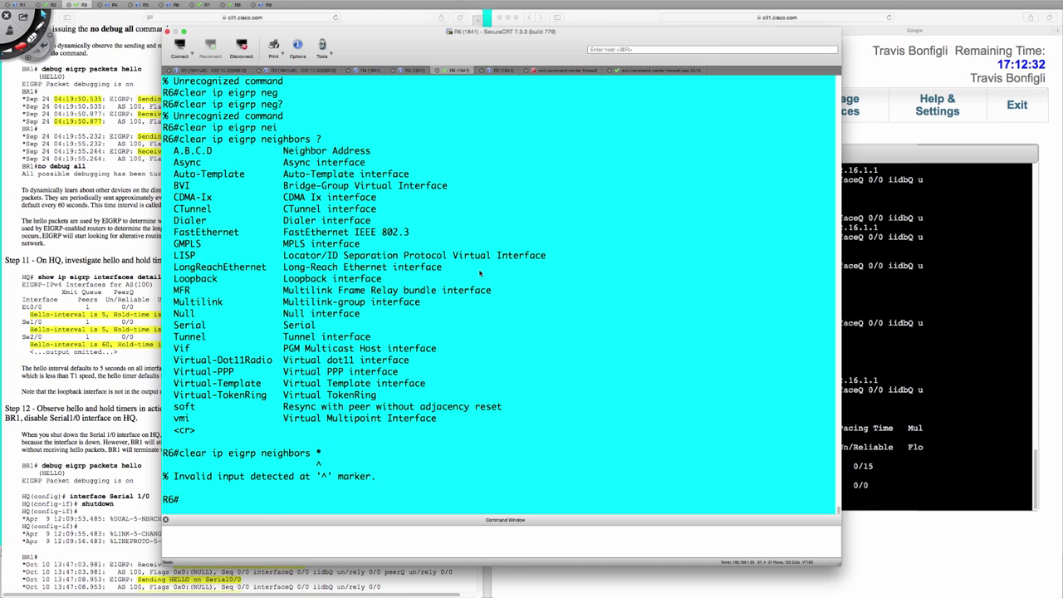
pyautogui.press('Up')
pyautogui.press('BackSpace')
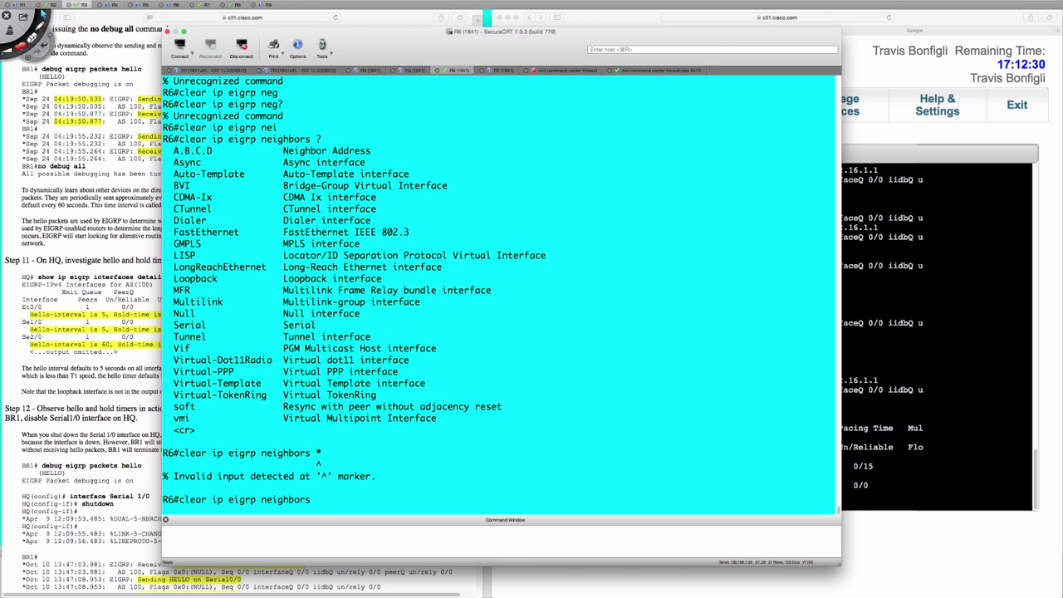
pyautogui.press('BackSpace')
pyautogui.press('BackSpace')
pyautogui.press('BackSpace')
pyautogui.press('BackSpace')
pyautogui.press('BackSpace')
pyautogui.press('BackSpace')
pyautogui.press('BackSpace')
pyautogui.press('BackSpace')
pyautogui.press('BackSpace')
pyautogui.press('BackSpace')
pyautogui.press('BackSpace')
pyautogui.press('BackSpace')
# Switch to the R5 session, enter privileged mode with en, and display the IOS version with sh ver
pyautogui.click(410, 72)
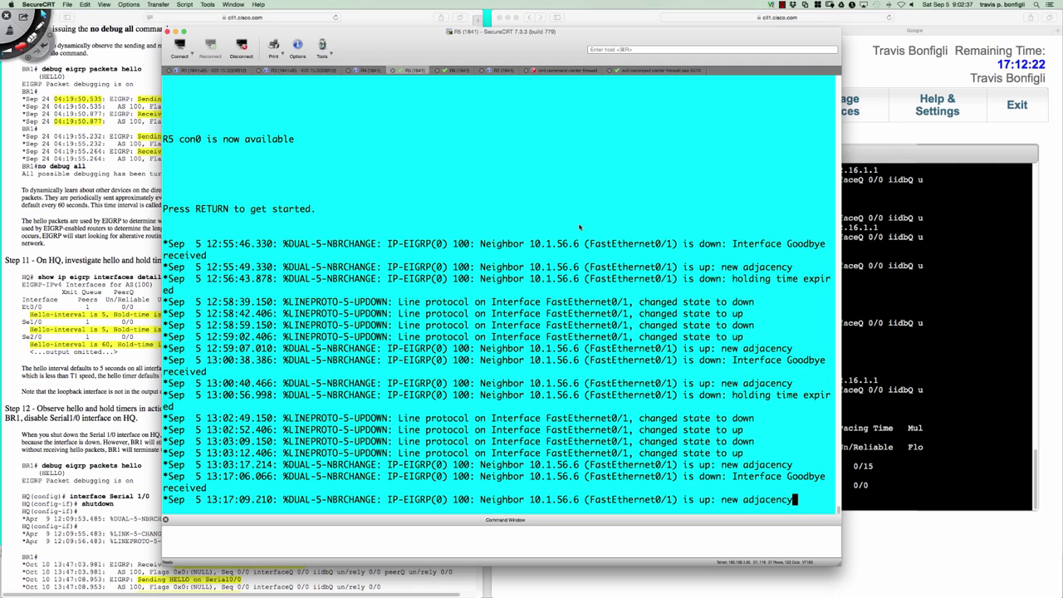
pyautogui.press('Return')
pyautogui.press('Return')
pyautogui.press('Return')
pyautogui.press('Return')
pyautogui.press('Return')
pyautogui.press('Return')
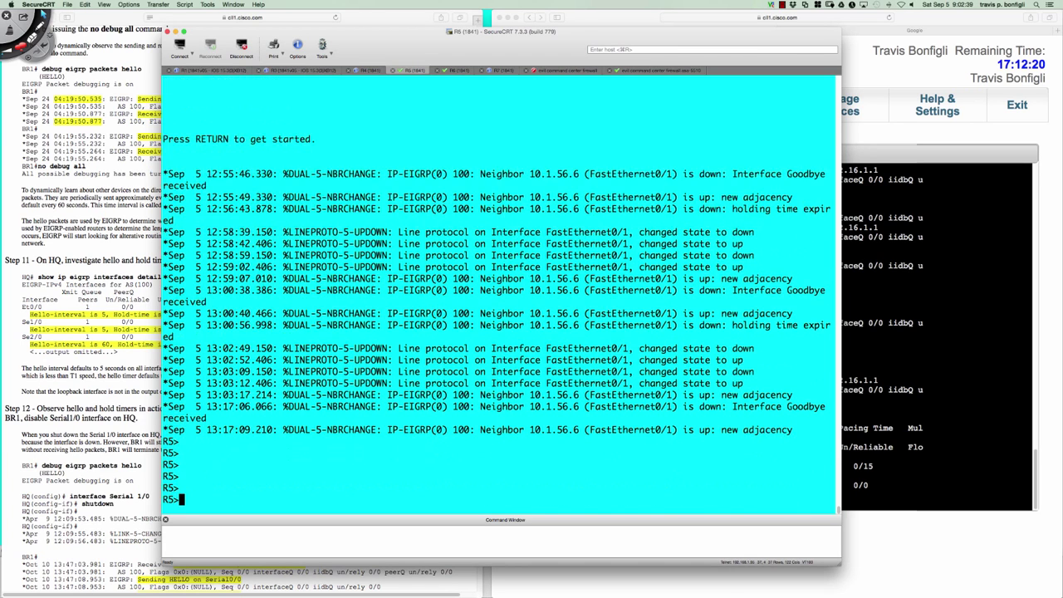
pyautogui.write('en')
pyautogui.press('Return')
pyautogui.write('sh ver')
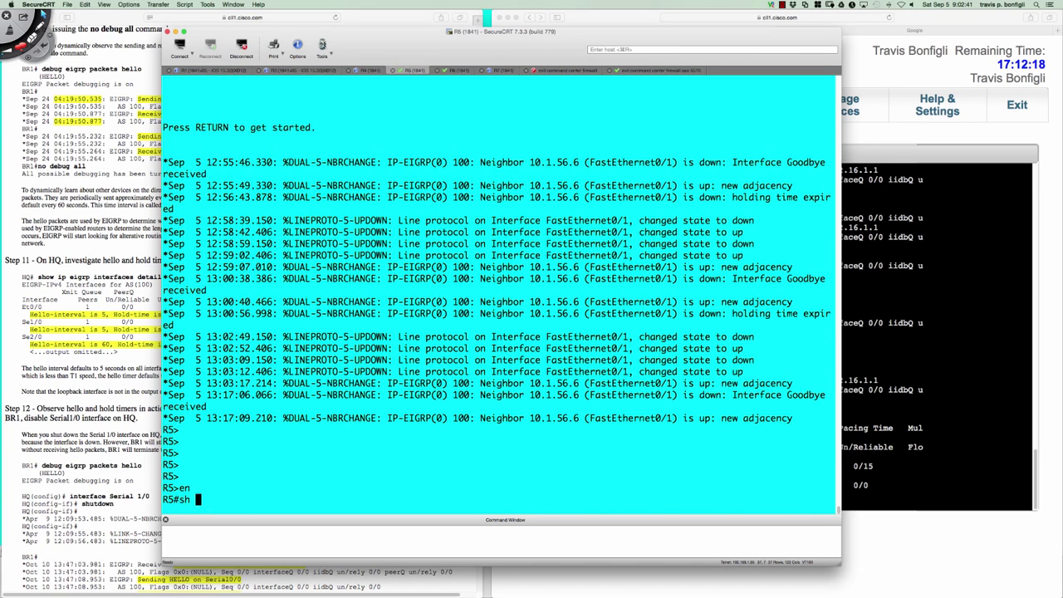
pyautogui.press('Return')
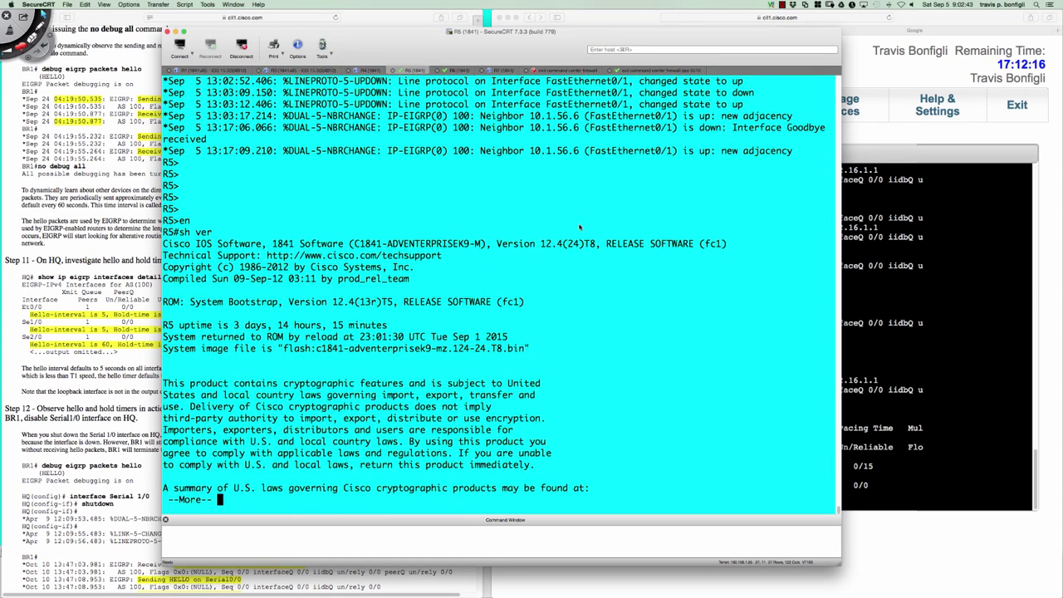
pyautogui.write('q')
# List R5's interface addresses with sh ip int bri and highlight the Loopback5 entry
pyautogui.write('sh ip')
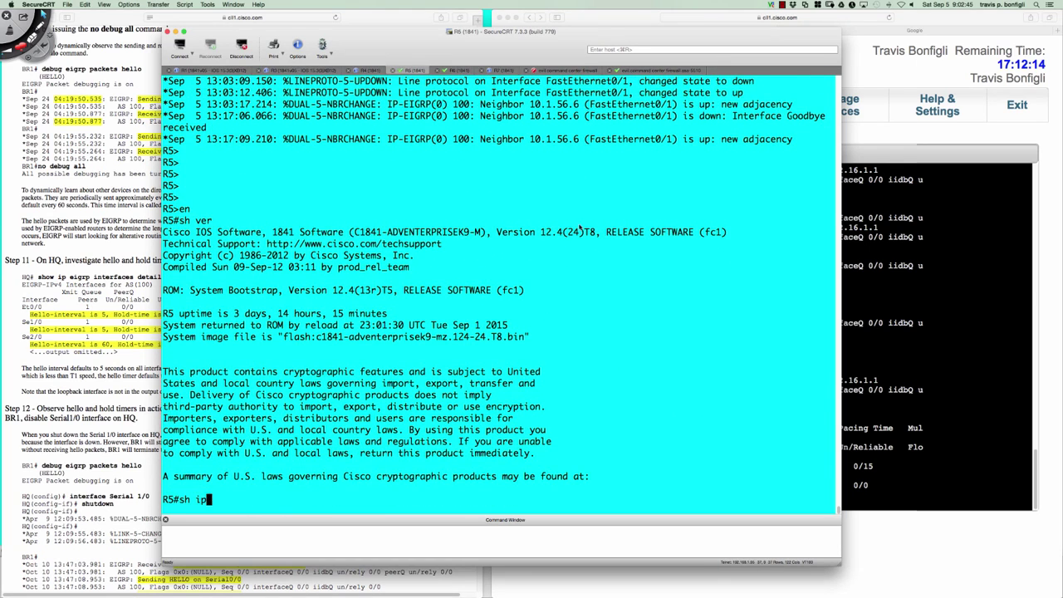
pyautogui.write(' int bri')
pyautogui.press('Return')
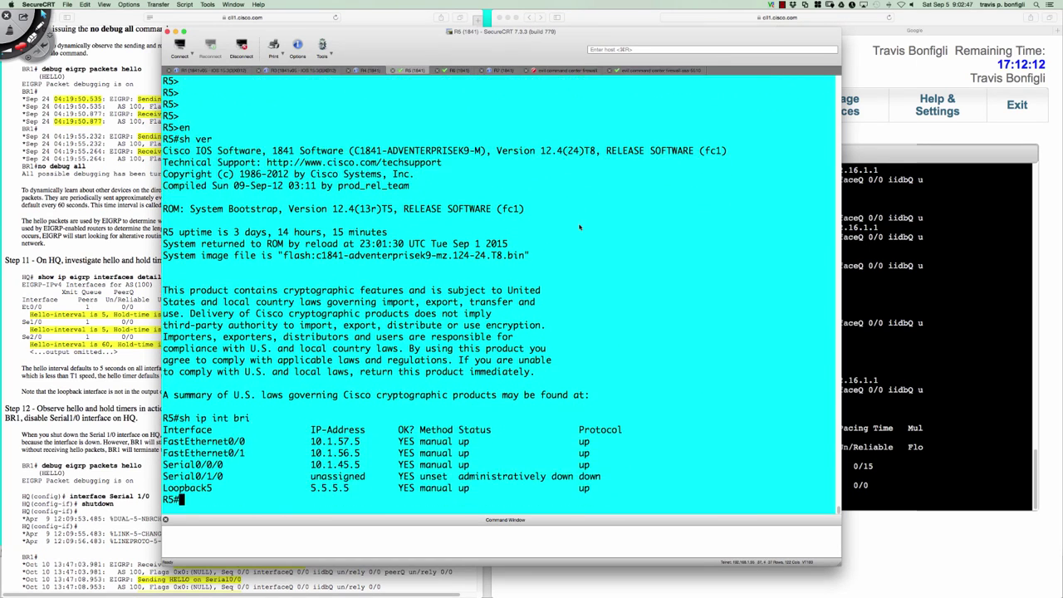
pyautogui.moveTo(197, 489); pyautogui.dragTo(368, 490)
pyautogui.click(646, 470)
pyautogui.press('Return')
pyautogui.press('Return')
pyautogui.press('Return')
pyautogui.press('Return')
# List R5's EIGRP interfaces with sh ip eigrp inter and highlight the Lo5 row
pyautogui.write('sh i')
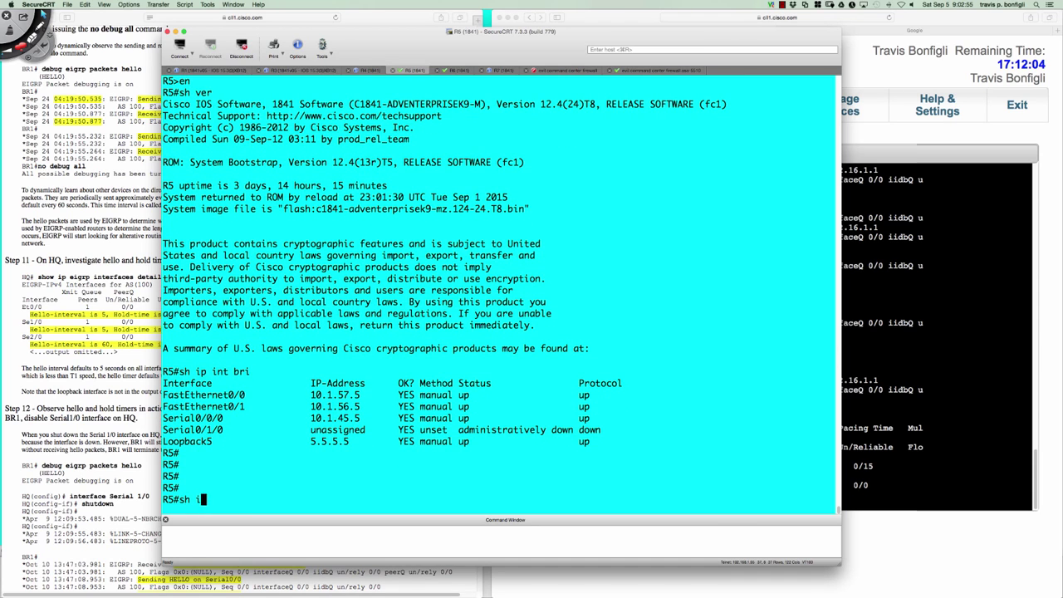
pyautogui.write('p eigrp inter')
pyautogui.press('Return')
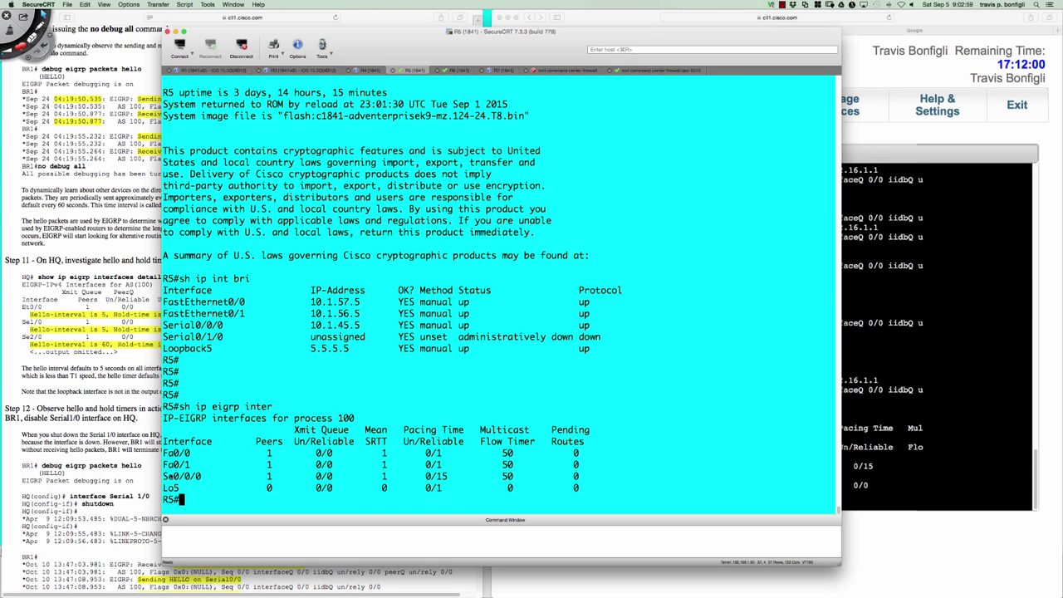
pyautogui.moveTo(164, 488); pyautogui.dragTo(292, 491)
pyautogui.moveTo(540, 492); pyautogui.dragTo(580, 489)
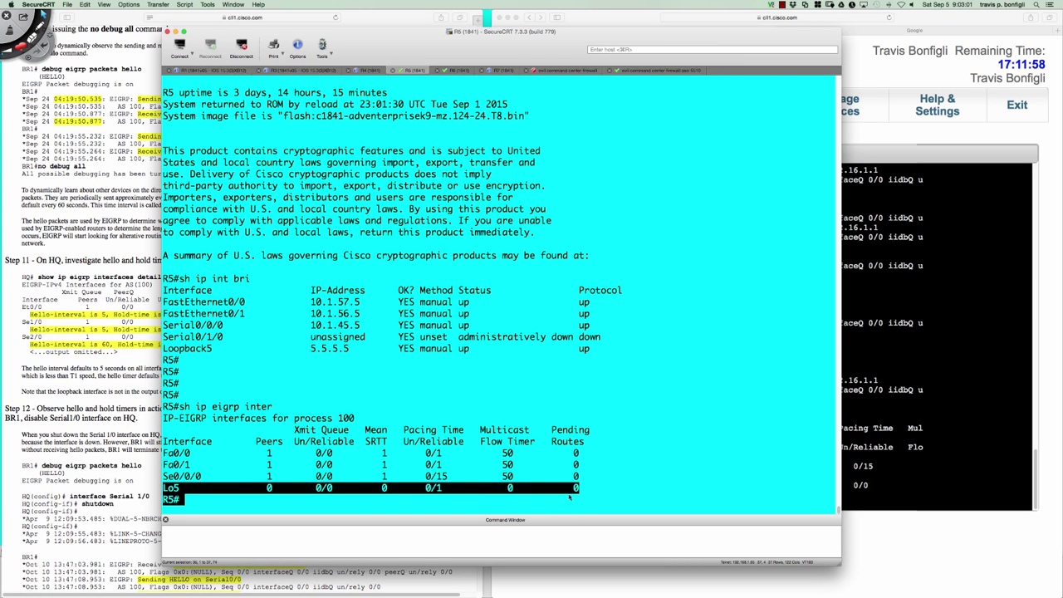
pyautogui.click(642, 467)
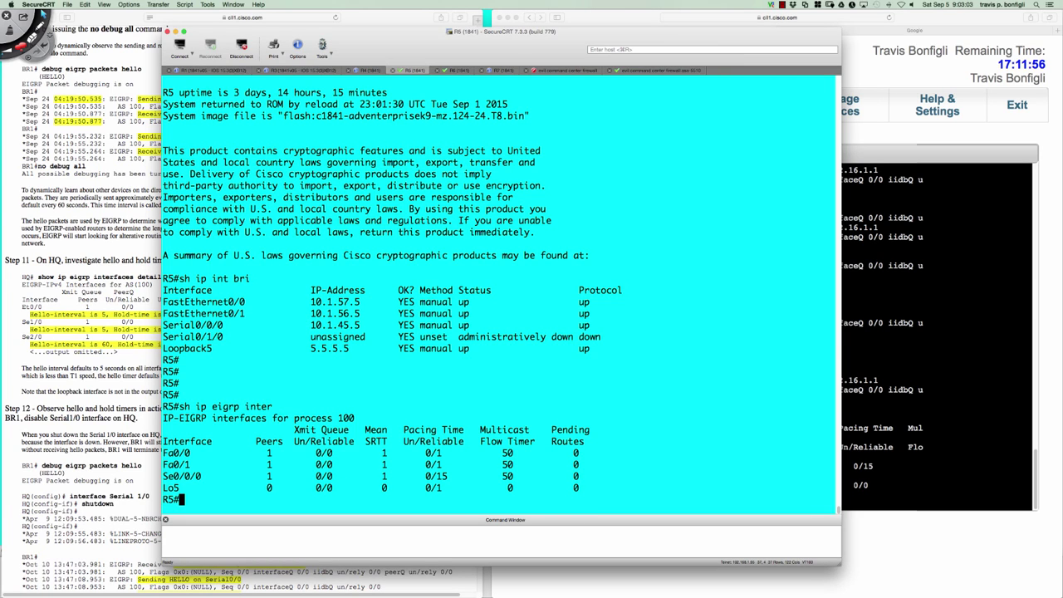
# Check the options of debug eigrp packet hello on R5 and enable it with the verbose option
pyautogui.write('debug eigrp')
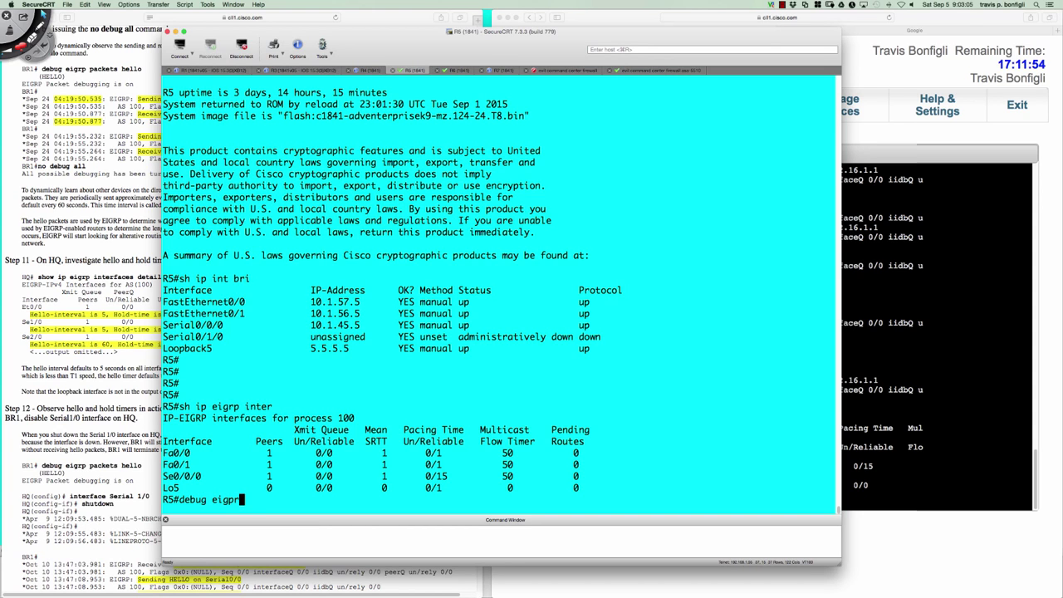
pyautogui.write(' packet hello ')
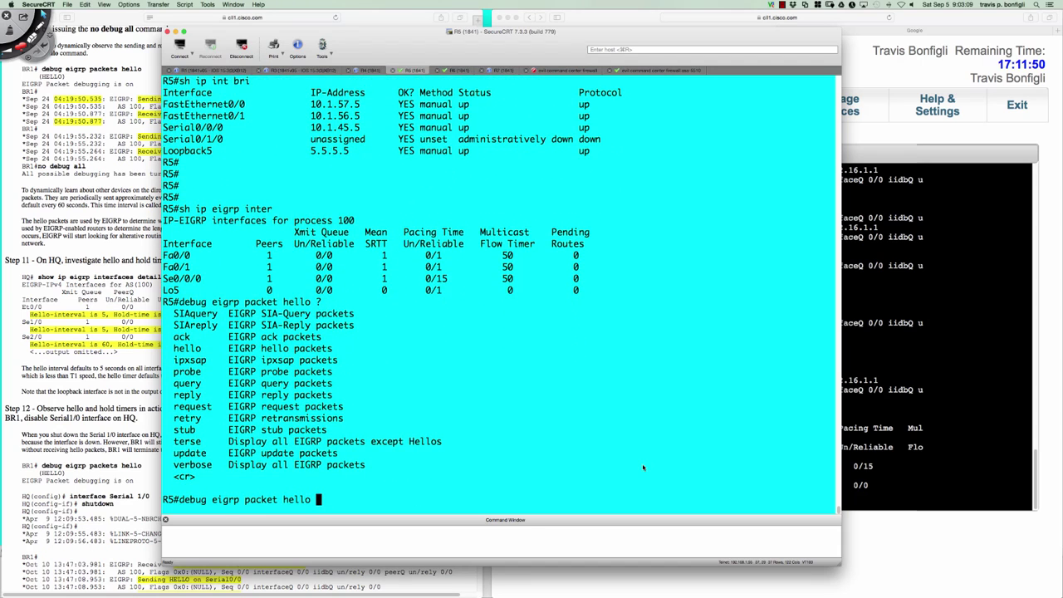
pyautogui.write('ver')
pyautogui.press('Tab')
pyautogui.press('Return')
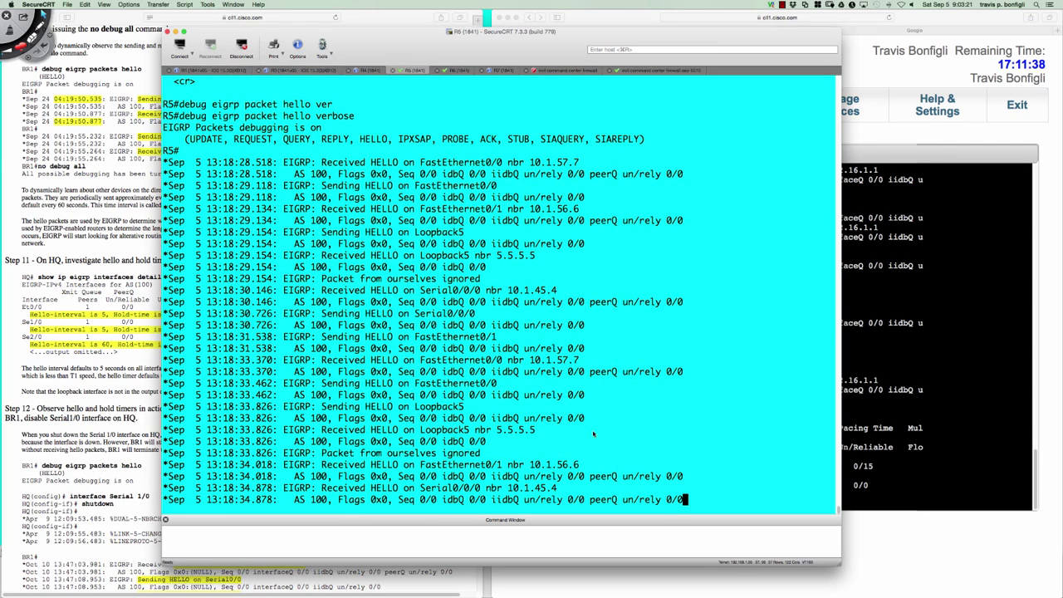
# Turn off all debugging on R5 with u all
pyautogui.press('Return')
pyautogui.press('Return')
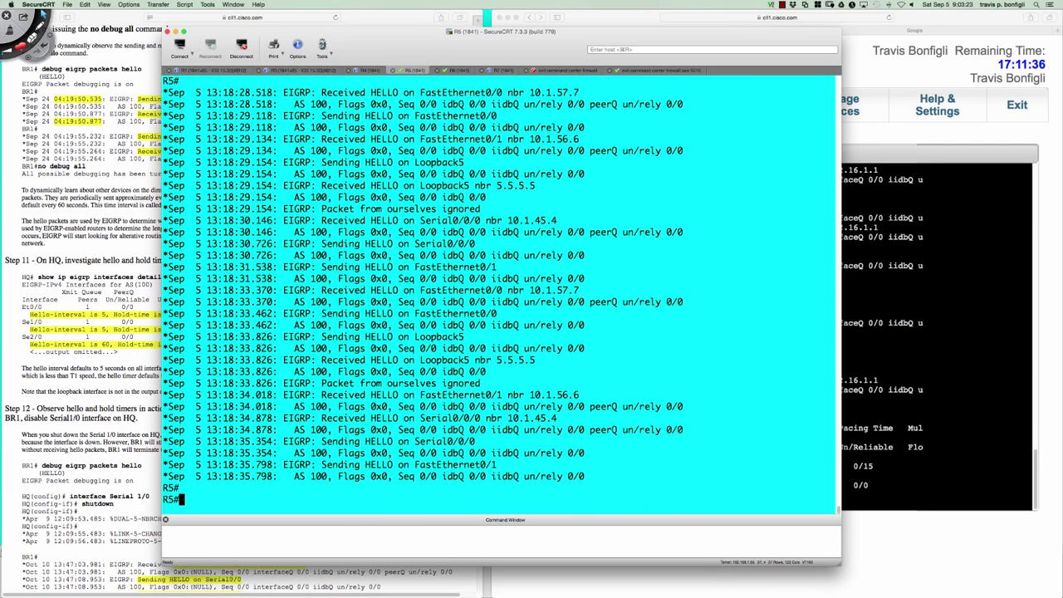
pyautogui.write('u all')
pyautogui.press('Return')
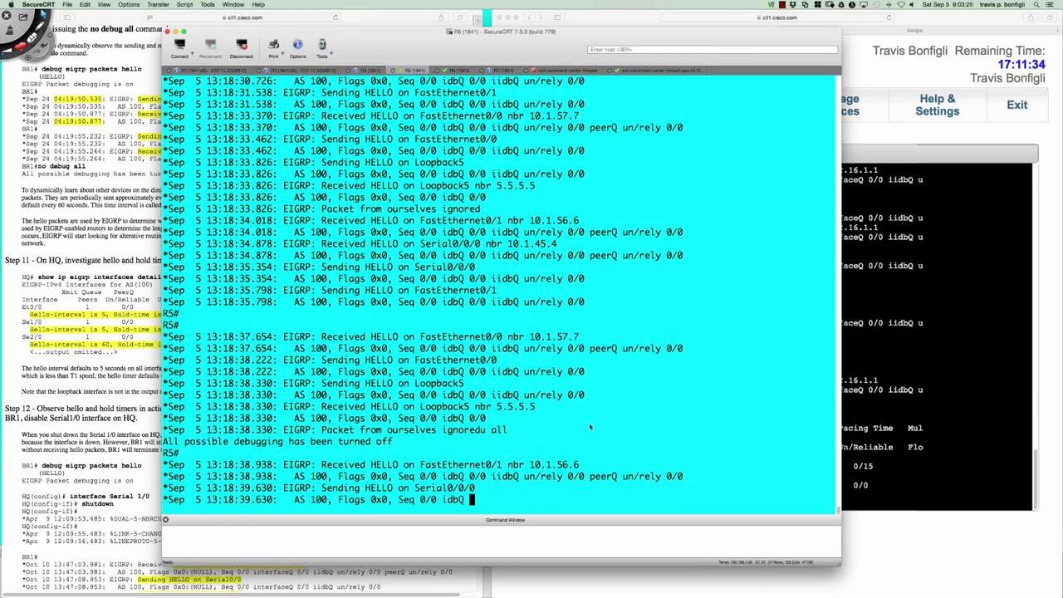
# Mark the "Sending HELLO on Loopback5" line in R5's debug output with a red arrow and underline
pyautogui.scroll(5, 357, 339)
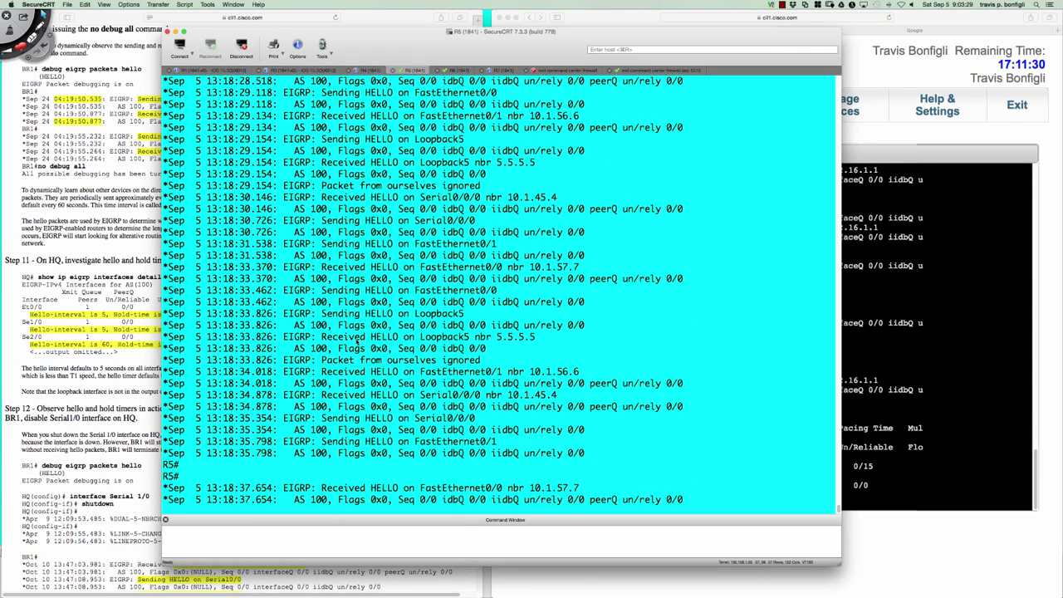
pyautogui.hotkey('ctrl', 'shift', 'd')
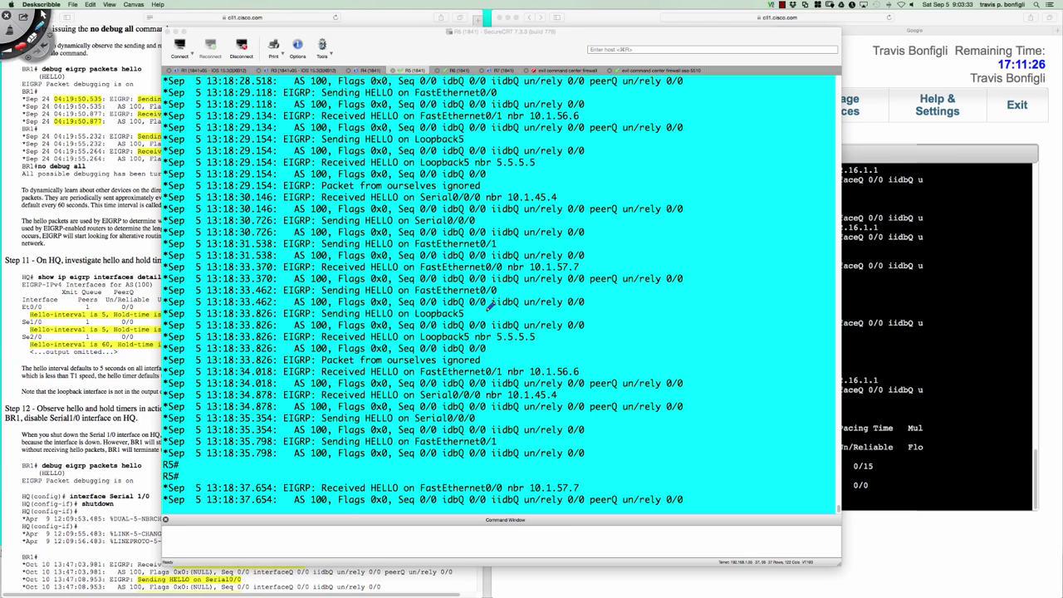
pyautogui.moveTo(490, 305)
pyautogui.mouseDown()
pyautogui.moveTo(469, 308)
pyautogui.moveTo(485, 317)
pyautogui.mouseUp()
pyautogui.moveTo(325, 316); pyautogui.dragTo(476, 313)
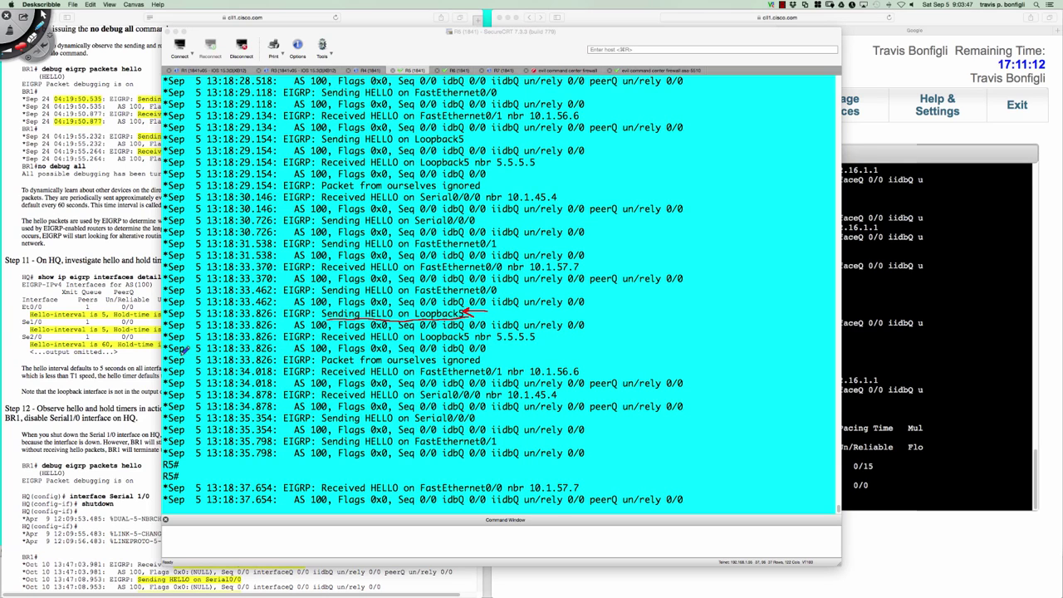
# Box the "Packet from ourselves ignored" line and the line below it in red, and erase the annotations
pyautogui.moveTo(170, 349)
pyautogui.mouseDown()
pyautogui.moveTo(166, 375)
pyautogui.moveTo(178, 378)
pyautogui.moveTo(185, 357)
pyautogui.mouseUp()
pyautogui.moveTo(482, 355)
pyautogui.mouseDown()
pyautogui.moveTo(591, 361)
pyautogui.moveTo(590, 377)
pyautogui.moveTo(576, 373)
pyautogui.mouseUp()
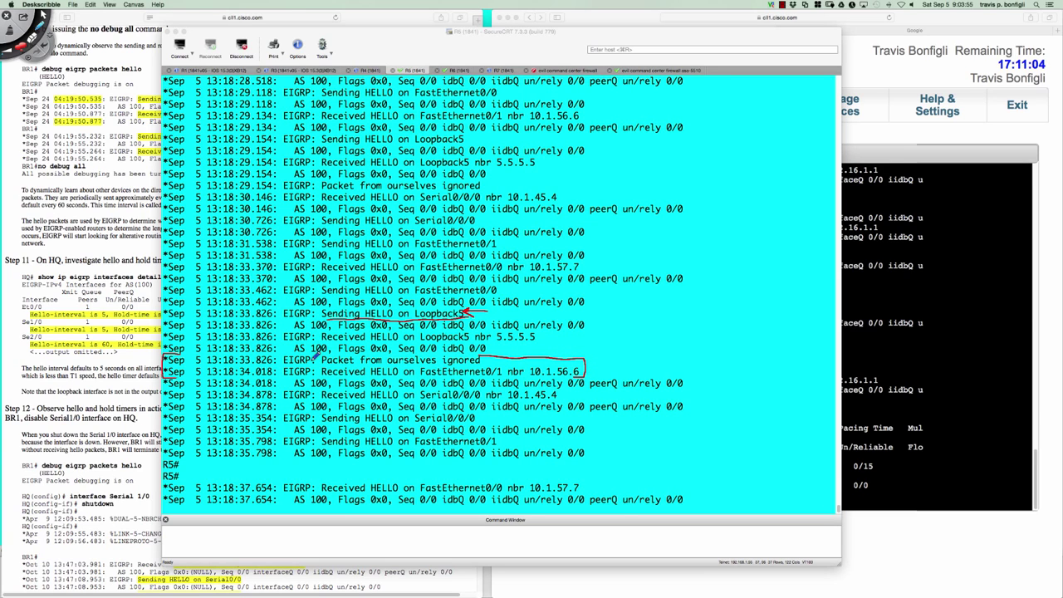
pyautogui.moveTo(190, 360); pyautogui.dragTo(243, 360)
pyautogui.press('Escape')
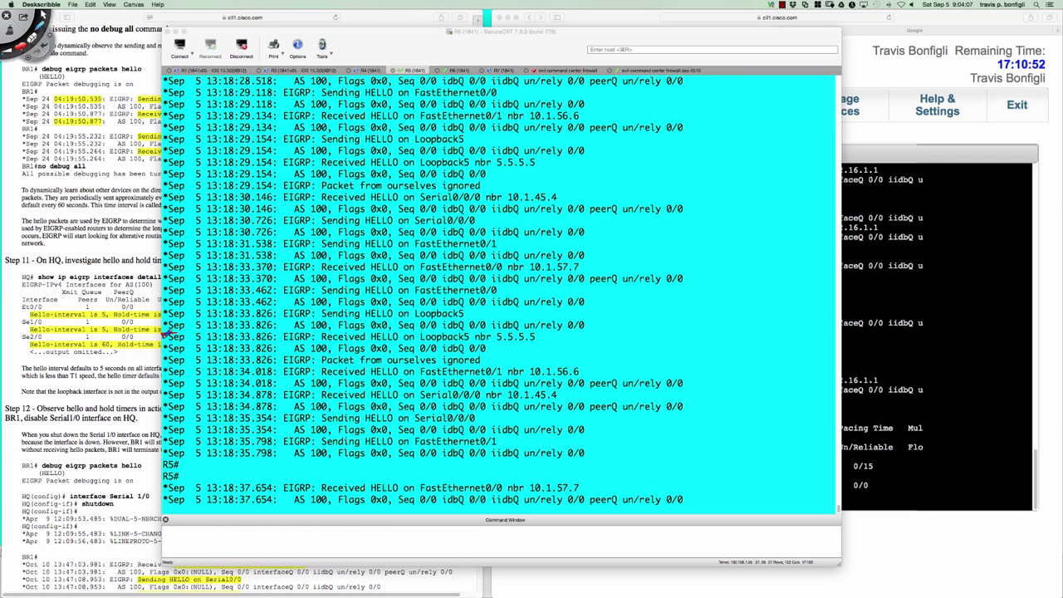
# Circle the received Loopback5 HELLO and "Packet from ourselves ignored" lines, underline 5.5.5.5, and link it to "ignored" with an arrow
pyautogui.moveTo(166, 339)
pyautogui.mouseDown()
pyautogui.moveTo(179, 363)
pyautogui.moveTo(486, 361)
pyautogui.moveTo(557, 347)
pyautogui.moveTo(548, 325)
pyautogui.moveTo(175, 331)
pyautogui.mouseUp()
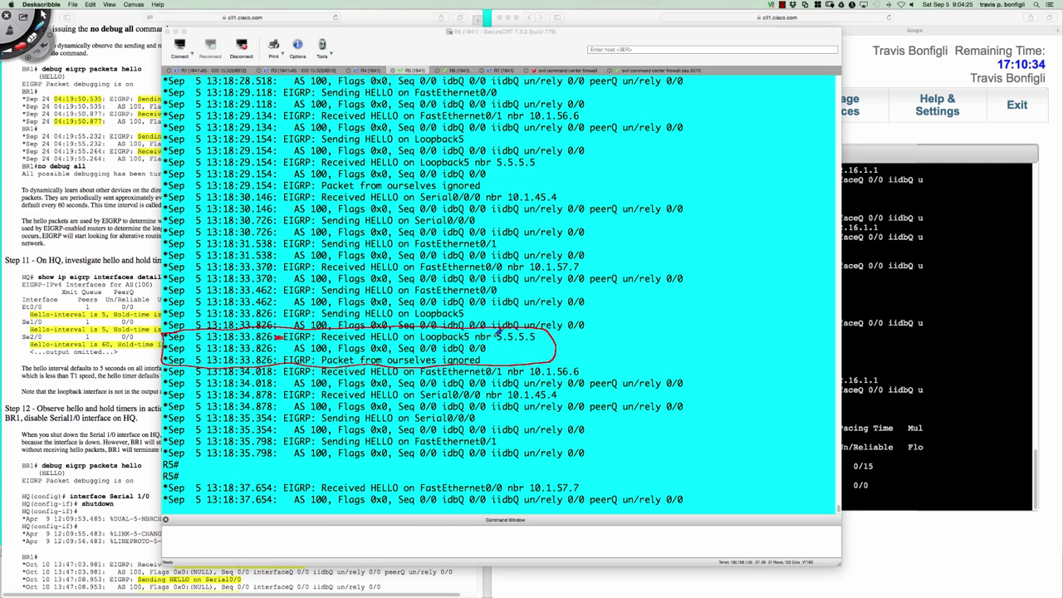
pyautogui.moveTo(500, 334); pyautogui.dragTo(526, 339)
pyautogui.moveTo(498, 356); pyautogui.dragTo(513, 347)
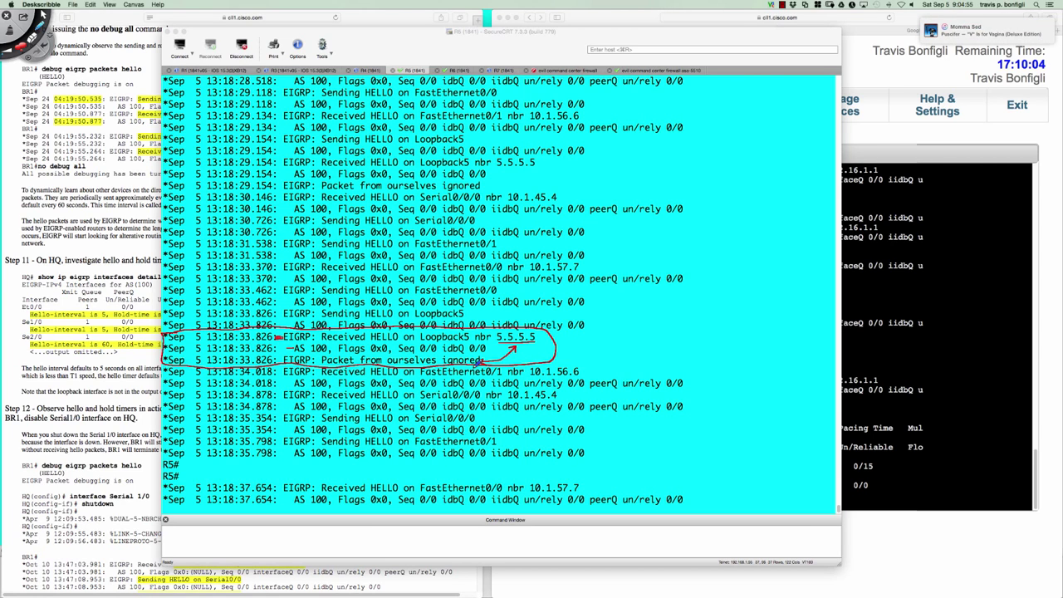
# Handwrite the IOS version 12.4 in parentheses beside the circled debug lines
pyautogui.moveTo(598, 330); pyautogui.dragTo(593, 353)
pyautogui.moveTo(608, 331); pyautogui.dragTo(638, 352)
pyautogui.click(625, 347)
pyautogui.moveTo(645, 307)
pyautogui.mouseDown()
pyautogui.moveTo(658, 324)
pyautogui.moveTo(654, 350)
pyautogui.mouseUp()
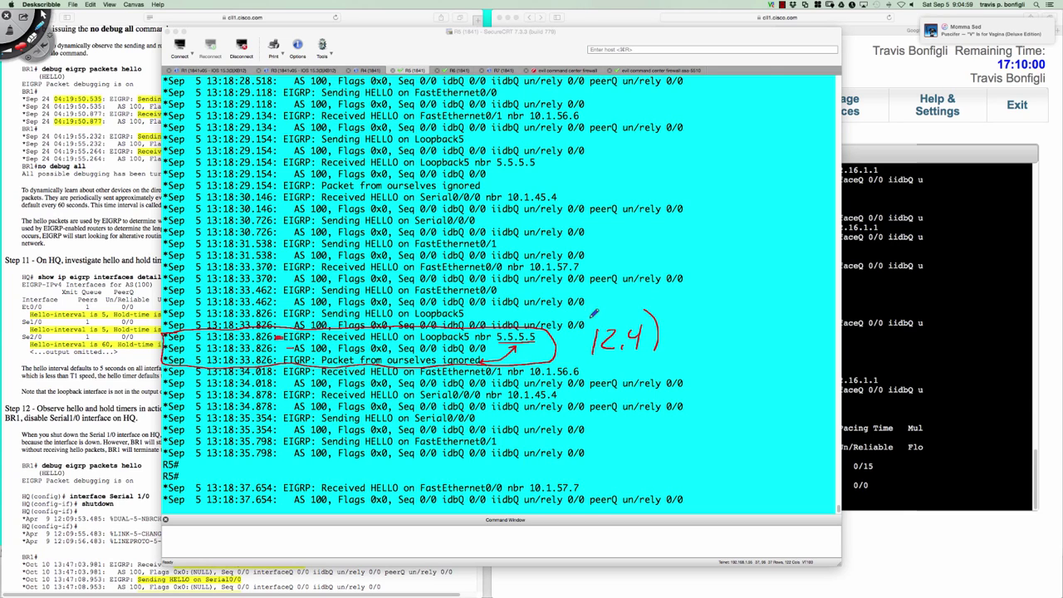
pyautogui.moveTo(586, 315); pyautogui.dragTo(593, 364)
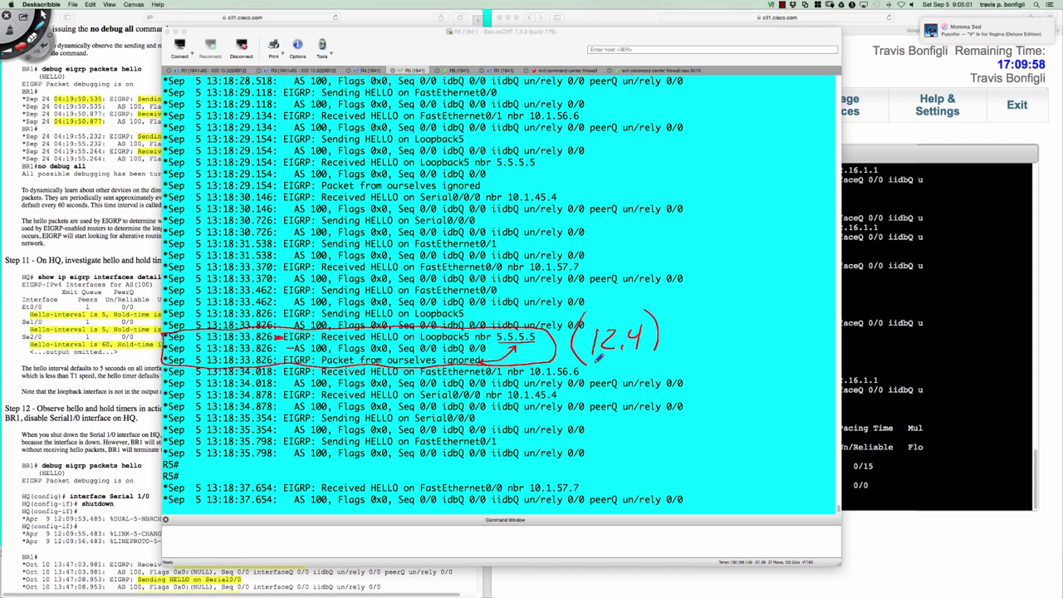
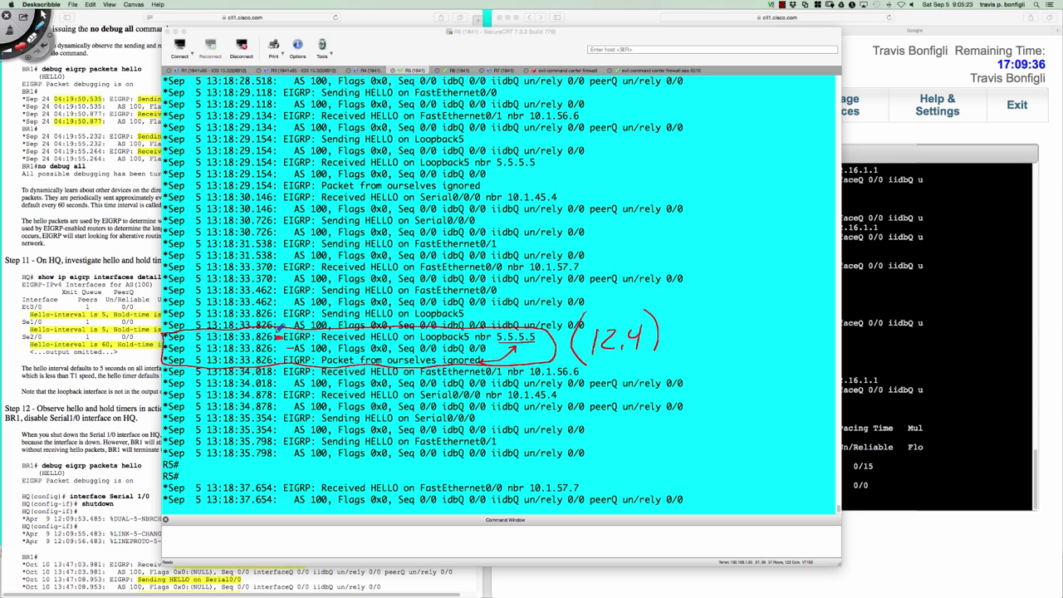
# Link the circled lines, underline Loopback5 and the handwritten 12.4, and clear all annotations to return to the terminal
pyautogui.moveTo(277, 332); pyautogui.dragTo(277, 362)
pyautogui.moveTo(421, 343); pyautogui.dragTo(477, 343)
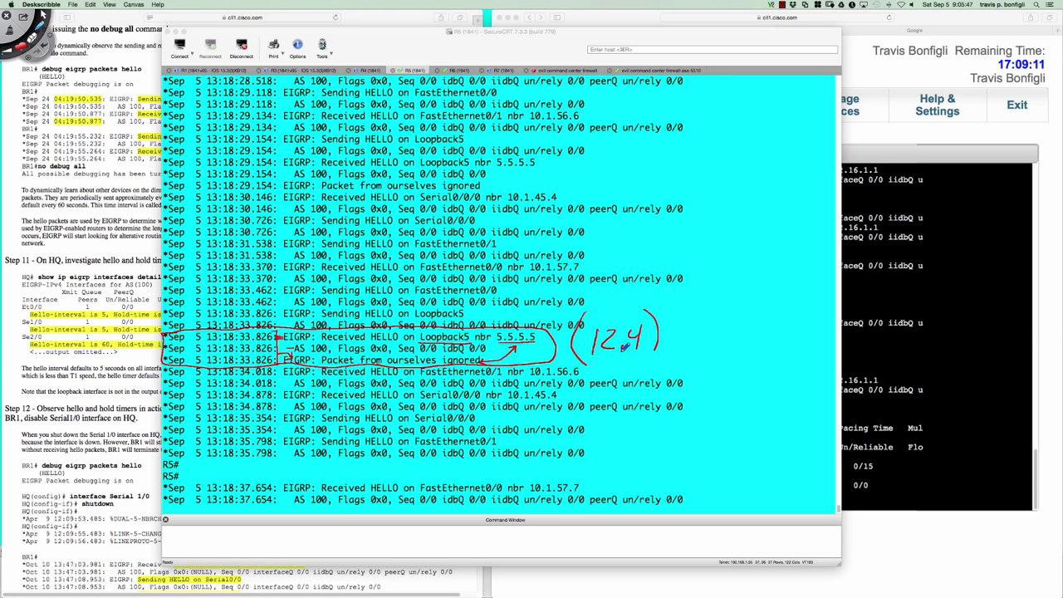
pyautogui.moveTo(592, 355); pyautogui.dragTo(642, 354)
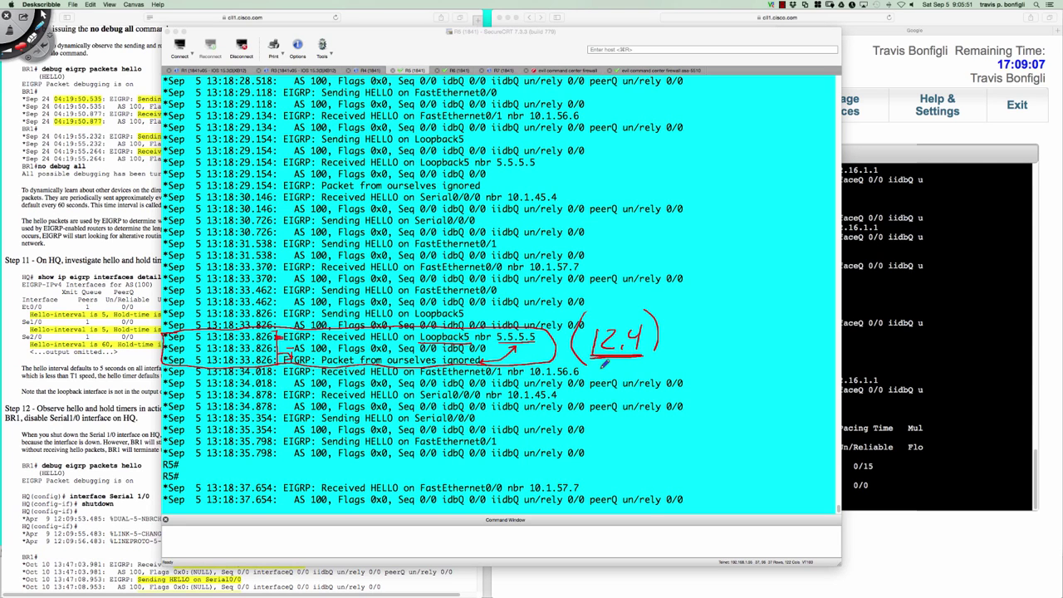
pyautogui.press('super+BackSpace')
pyautogui.press('Escape')
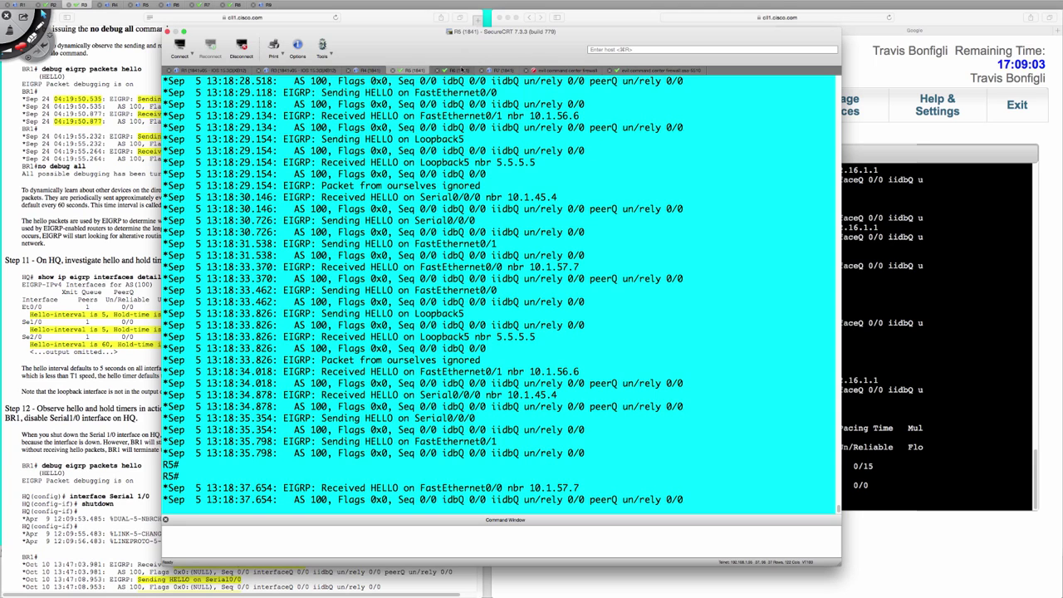
# Switch to R6, erase the leftover command, and list its interfaces with sh ip int bri and sh ip eigrp inter
pyautogui.click(462, 71)
pyautogui.press('BackSpace')
pyautogui.press('BackSpace')
pyautogui.press('BackSpace')
pyautogui.press('BackSpace')
pyautogui.press('BackSpace')
pyautogui.press('BackSpace')
pyautogui.press('BackSpace')
pyautogui.press('BackSpace')
pyautogui.press('BackSpace')
pyautogui.press('BackSpace')
pyautogui.press('BackSpace')
pyautogui.press('BackSpace')
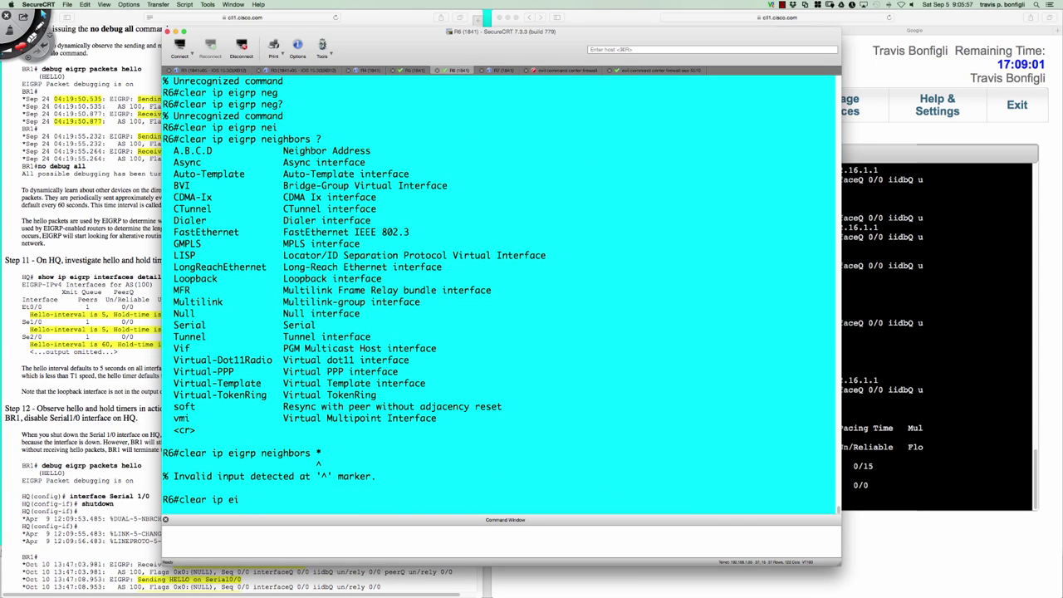
pyautogui.write('sh ip int bri')
pyautogui.press('Return')
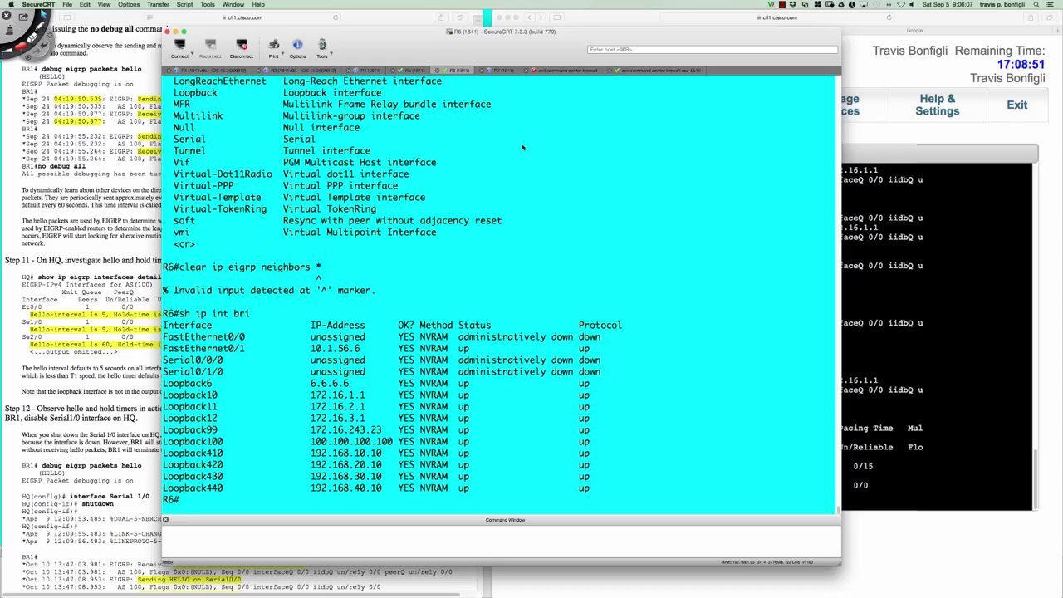
pyautogui.write('sh ip eigrp inter')
pyautogui.press('Return')
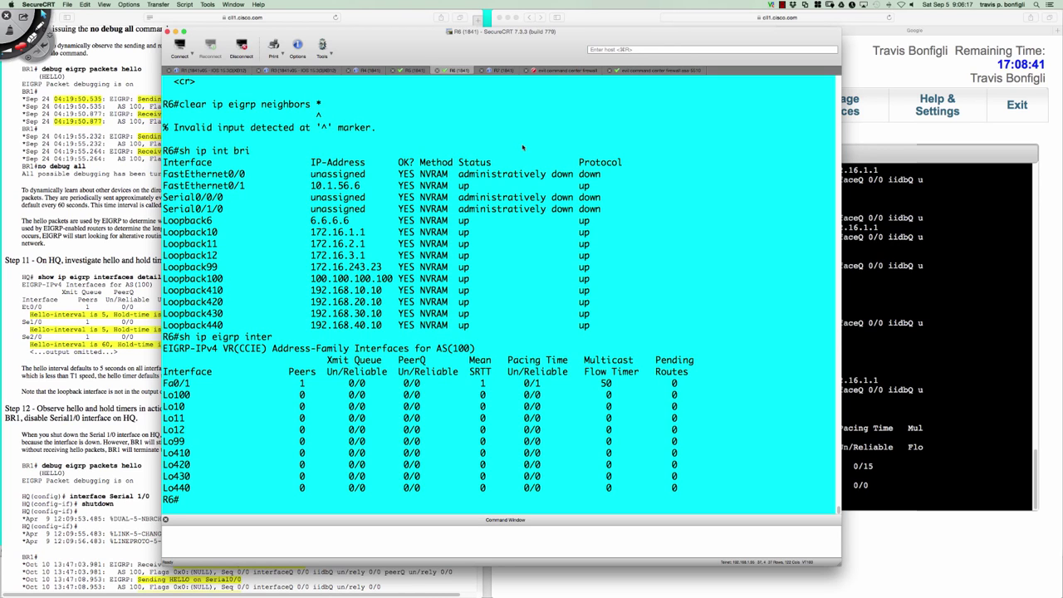
# Enable detailed EIGRP hello debugging on R6 with debug eigrp packe hello det and highlight the interface in a received HELLO line
pyautogui.write('debug eigpr packe hel')
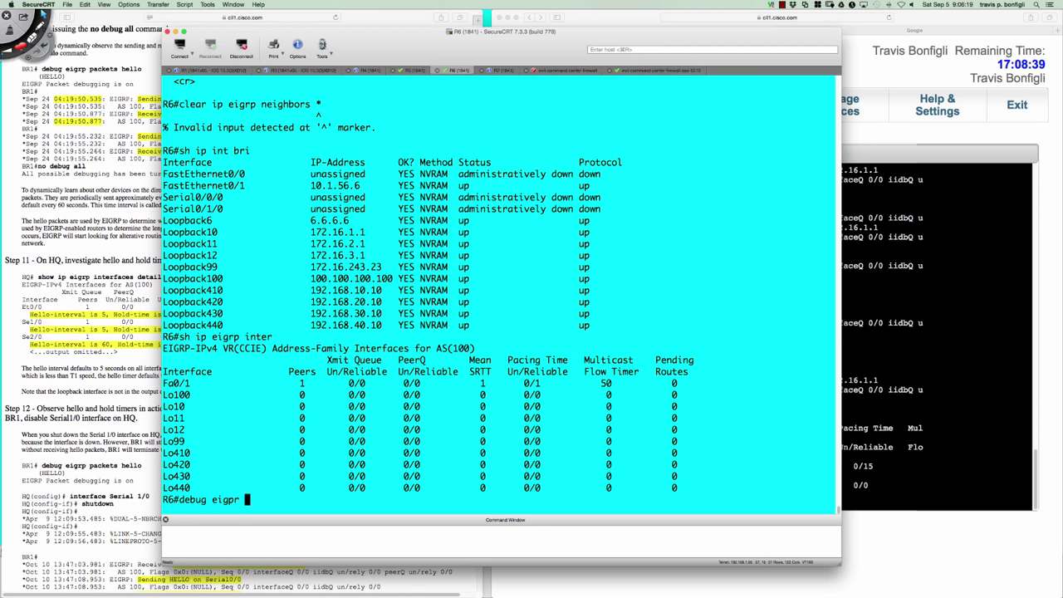
pyautogui.write('et')
pyautogui.press('Return')
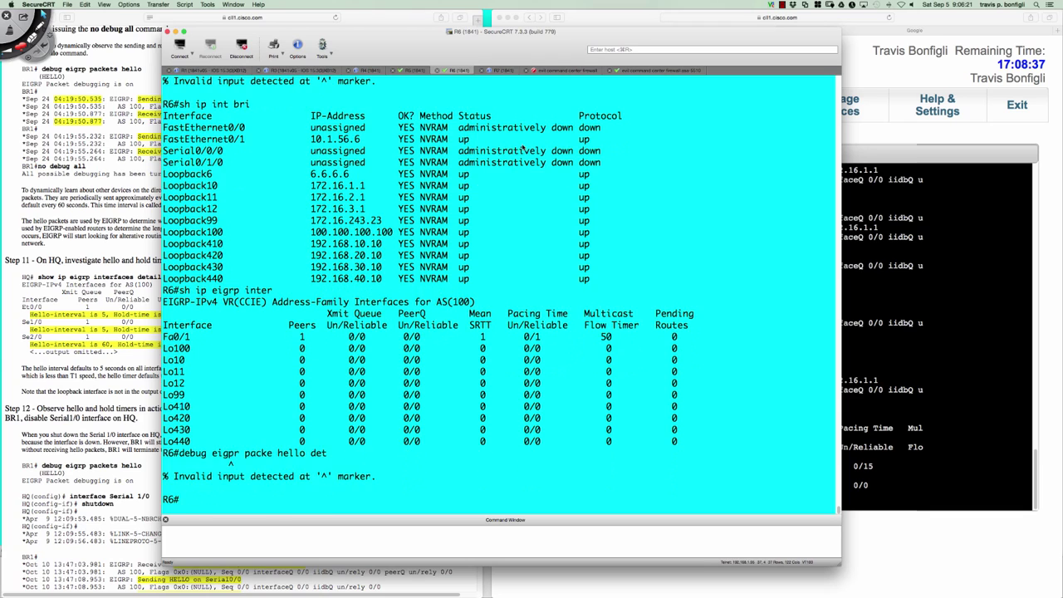
pyautogui.press('Up')
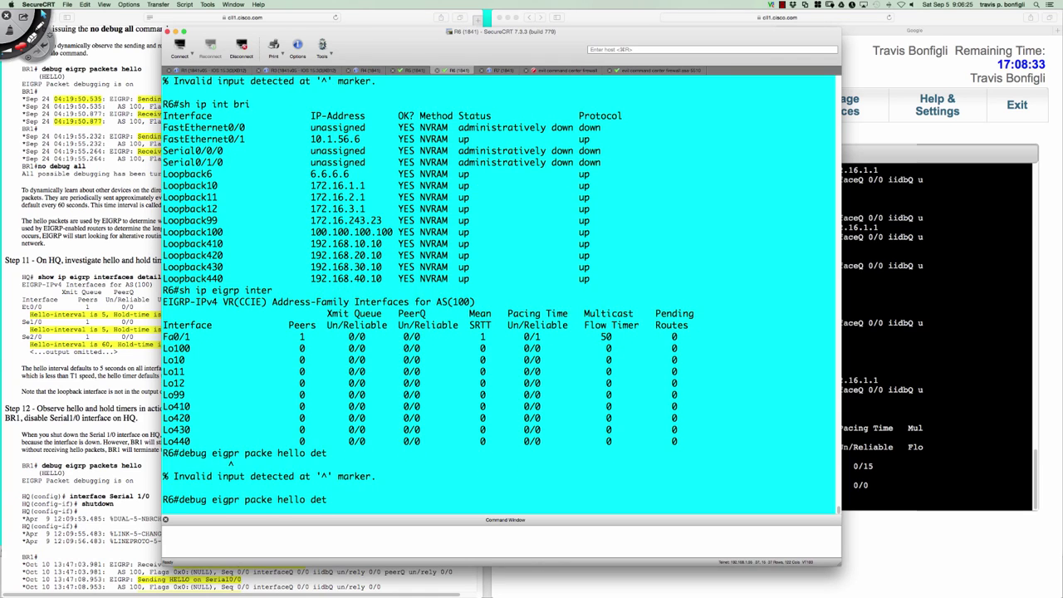
pyautogui.press('Left')
pyautogui.press('Left')
pyautogui.press('Left')
pyautogui.press('Left')
pyautogui.press('Left')
pyautogui.press('Left')
pyautogui.press('Left')
pyautogui.press('Left')
pyautogui.press('Left')
pyautogui.press('Left')
pyautogui.press('Left')
pyautogui.press('Left')
pyautogui.press('Left')
pyautogui.press('Left')
pyautogui.press('Left')
pyautogui.press('Left')
pyautogui.press('BackSpace')
pyautogui.press('BackSpace')
pyautogui.write('rp')
pyautogui.press('Return')
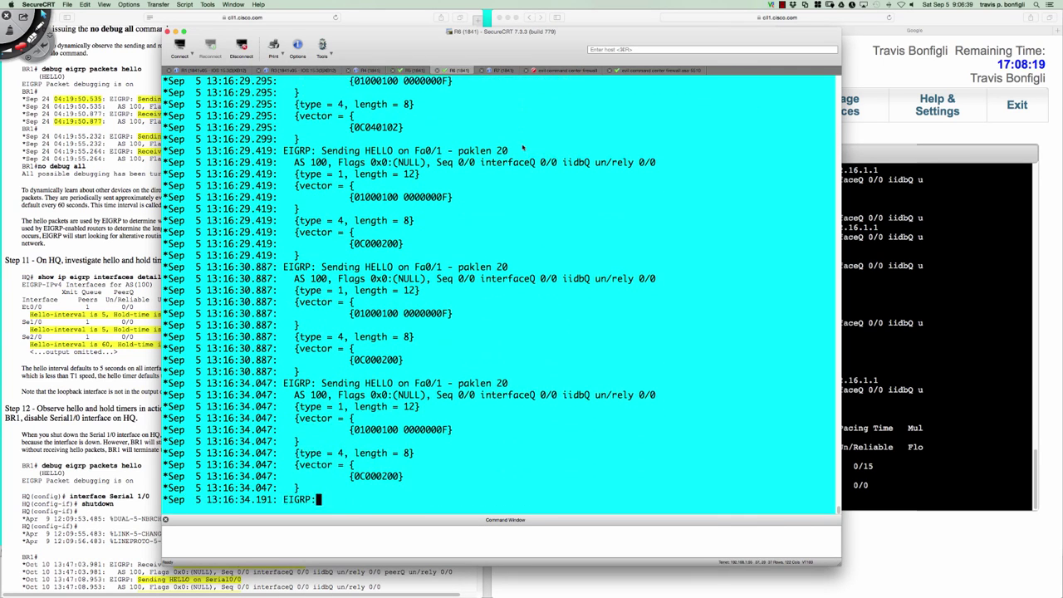
pyautogui.moveTo(398, 279); pyautogui.dragTo(446, 279)
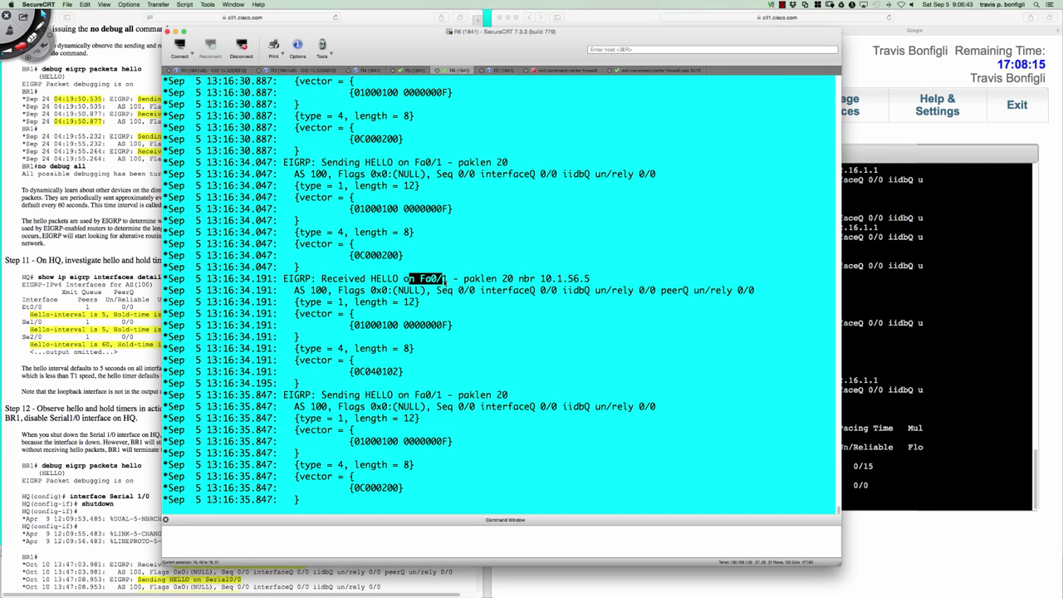
pyautogui.click(408, 258)
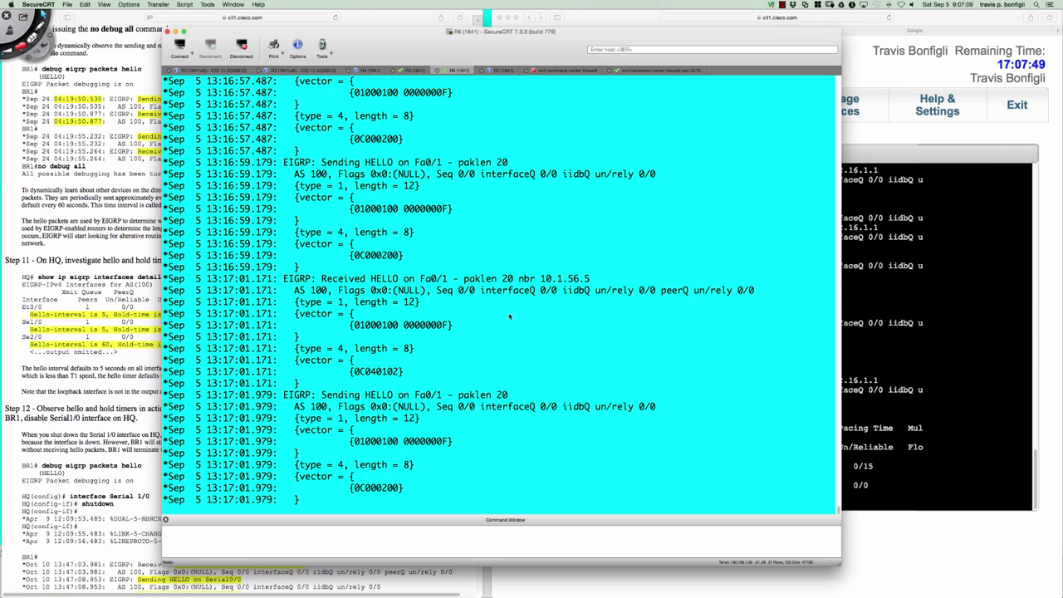
# Switch to the BR1 console in the browser and try detailed hello debugging with debug eigrp pack hello det
pyautogui.click(956, 294)
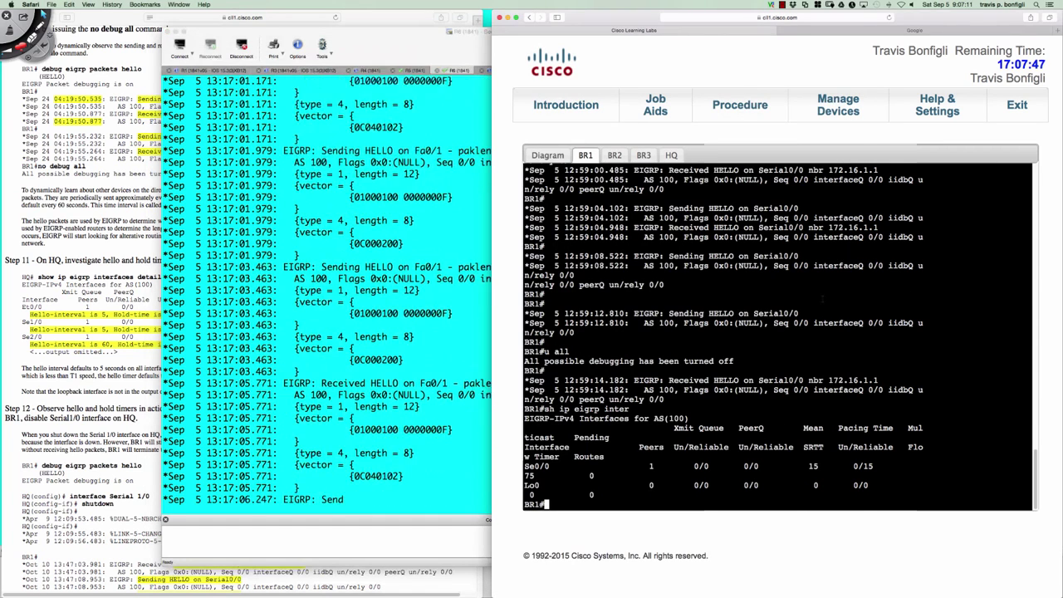
pyautogui.press('Return')
pyautogui.press('Return')
pyautogui.press('Return')
pyautogui.press('Return')
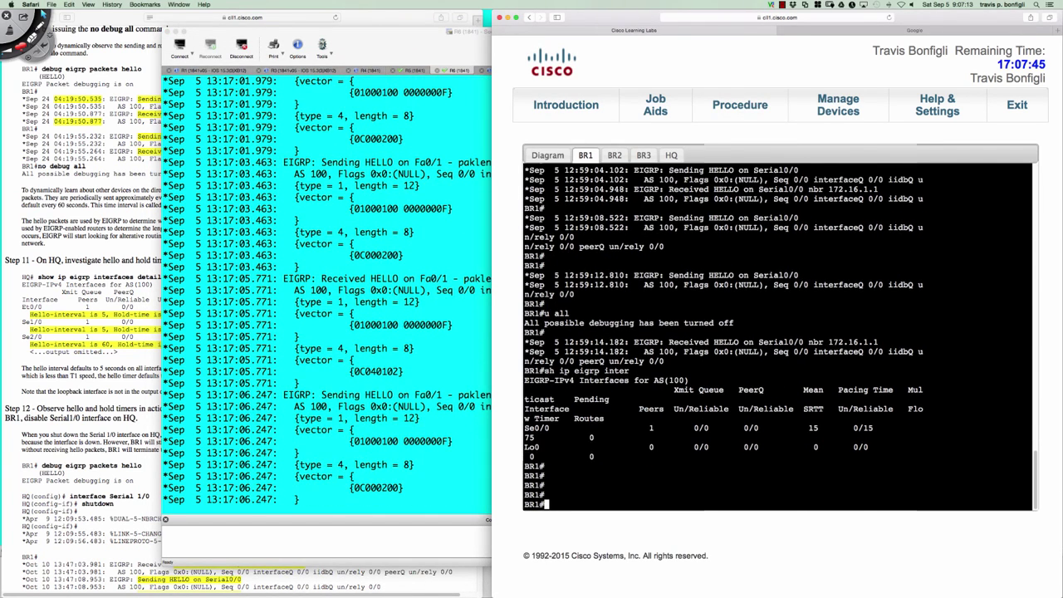
pyautogui.write('debug ')
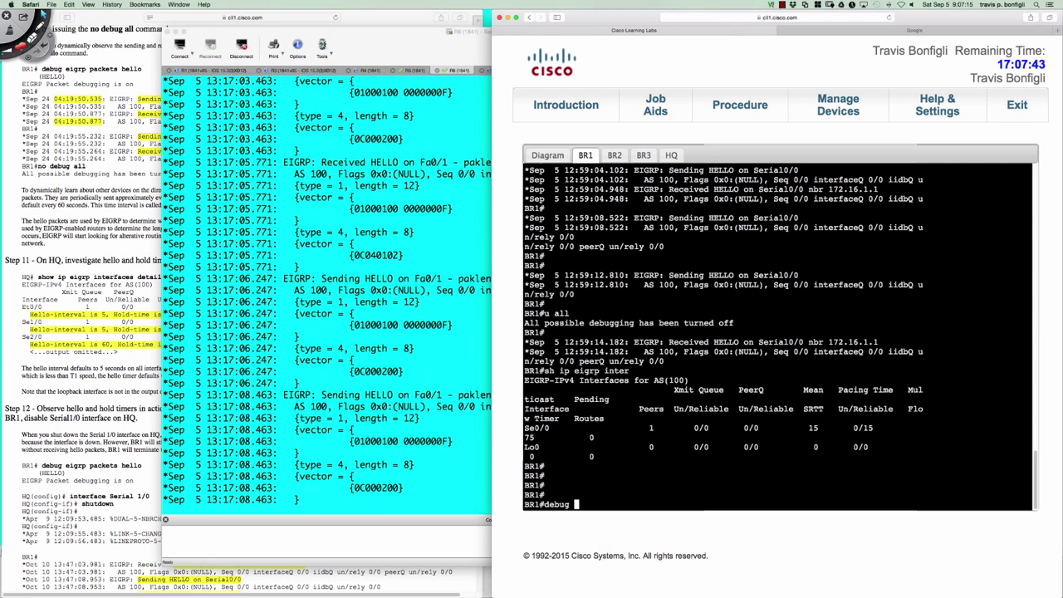
pyautogui.write('eigrp pack')
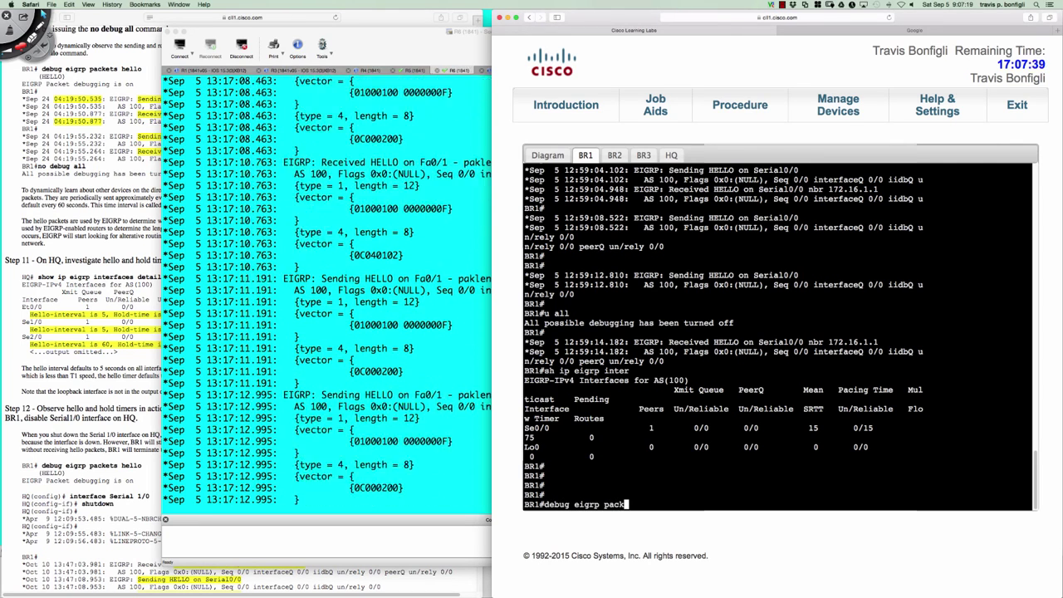
pyautogui.write('etet')
pyautogui.press('Return')
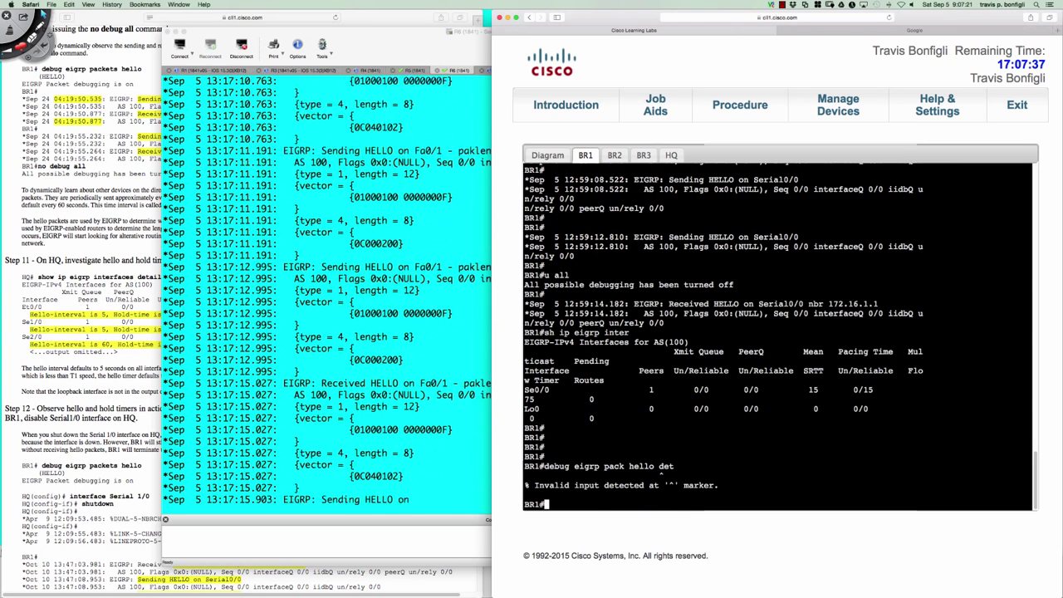
# Check the options available after debug eigrp pack hello on BR1 and run the command with ver
pyautogui.press('Up')
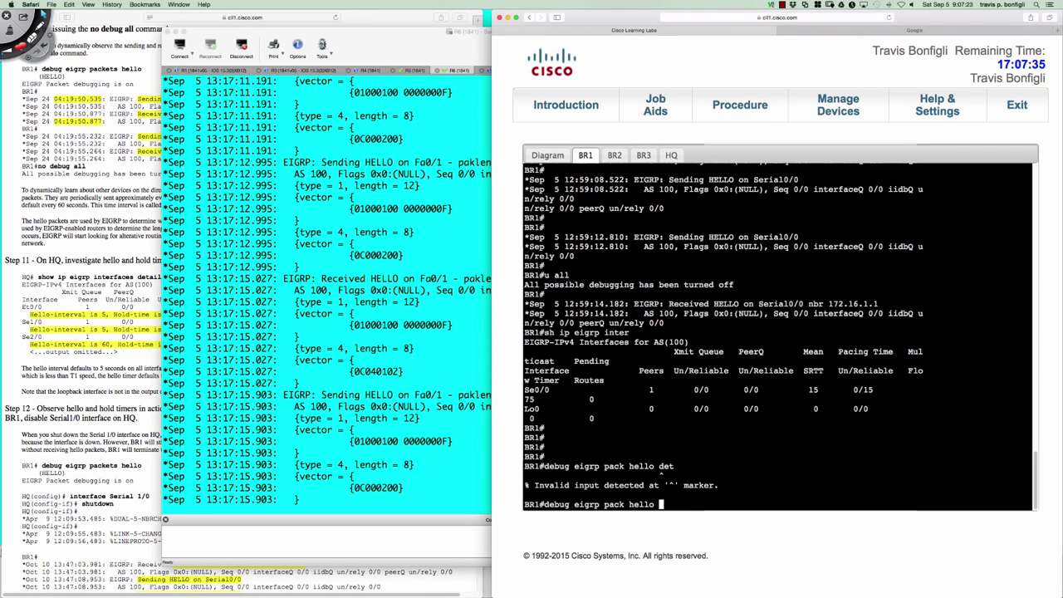
pyautogui.write('?ver')
pyautogui.press('Return')
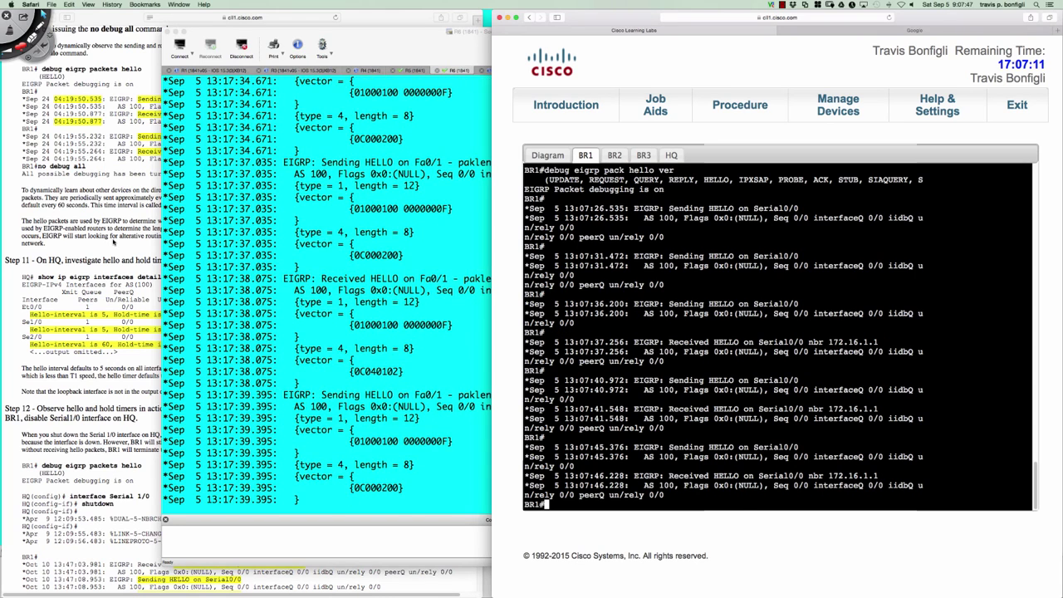
# Following lab guide Step 11, exit configuration mode on HQ and show the interface timers with sh ip eigrp inter de
pyautogui.click(581, 365)
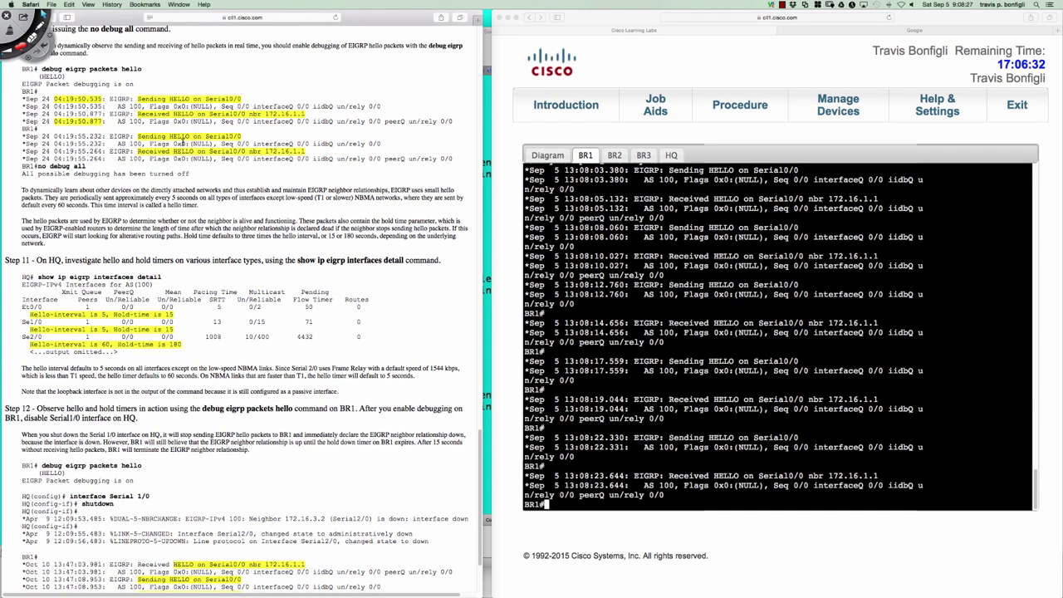
pyautogui.scroll(-3, 249, 247)
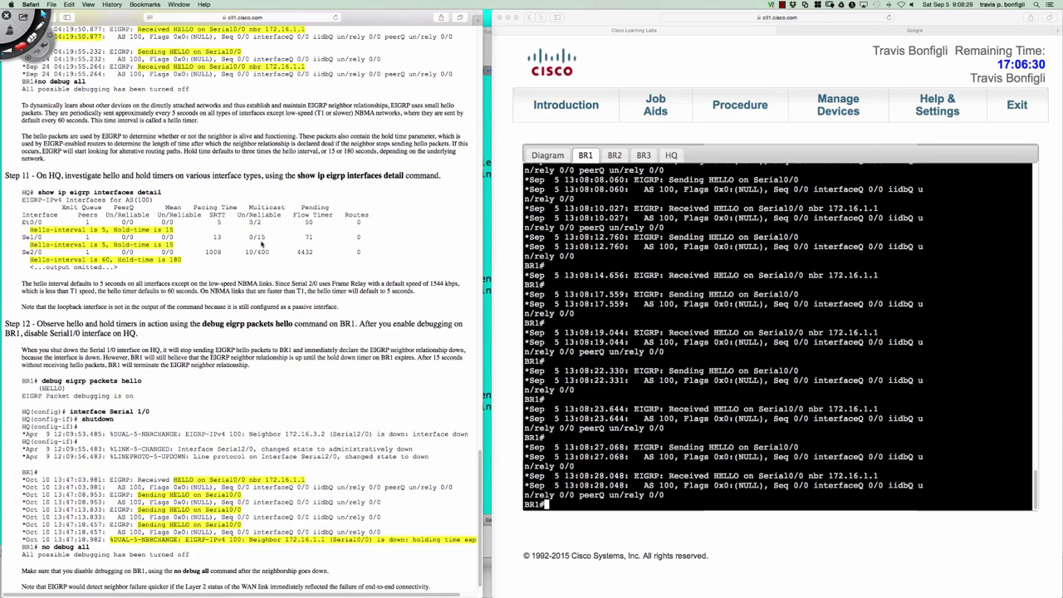
pyautogui.scroll(-1, 262, 243)
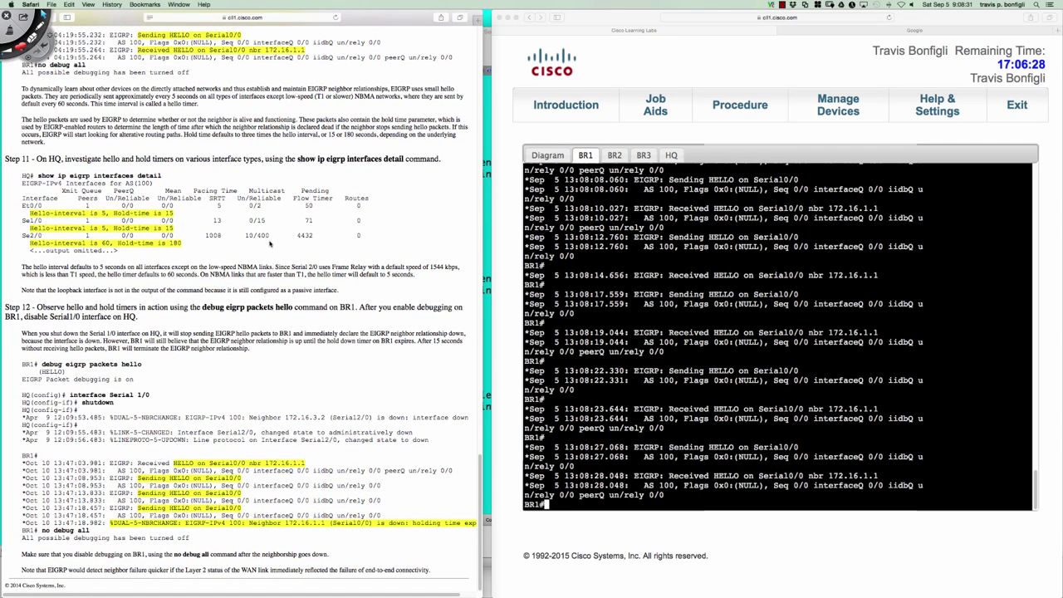
pyautogui.click(669, 156)
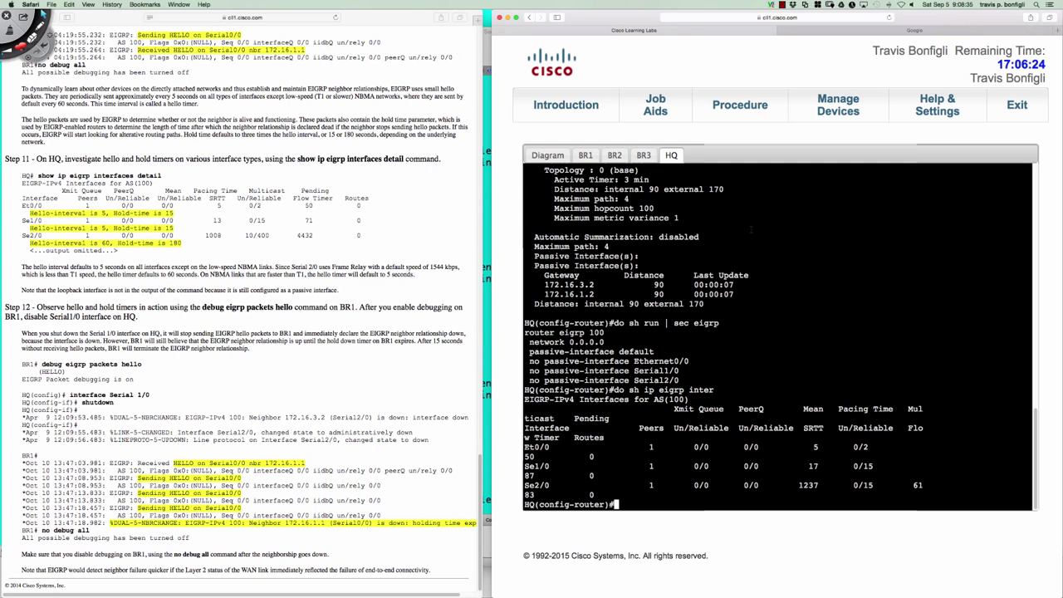
pyautogui.press('Return')
pyautogui.press('Return')
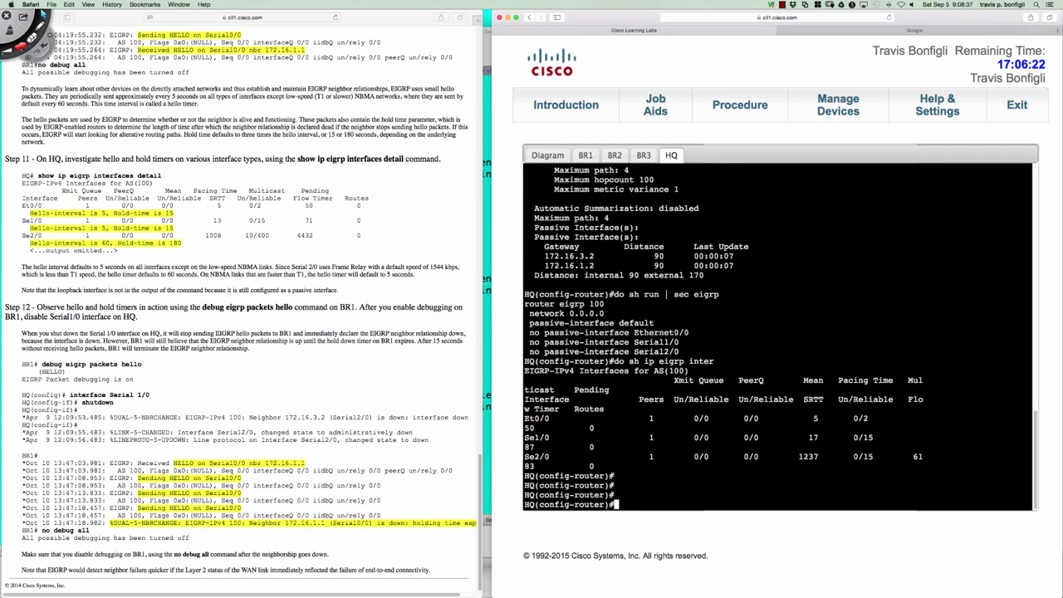
pyautogui.write('end')
pyautogui.press('Return')
pyautogui.press('Return')
pyautogui.press('Return')
pyautogui.write('sh ip eigrp inter de')
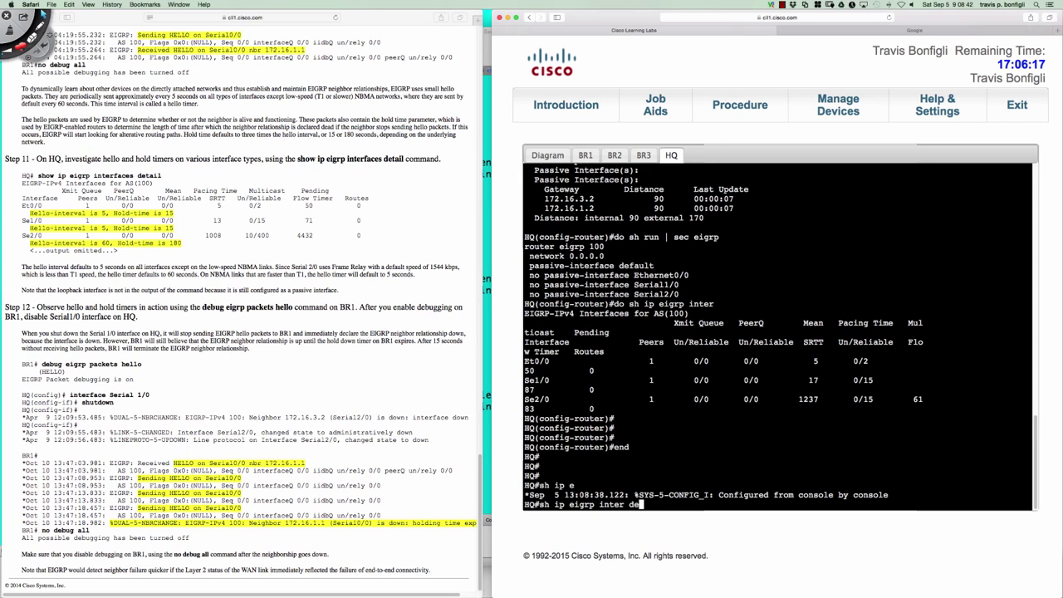
pyautogui.press('Return')
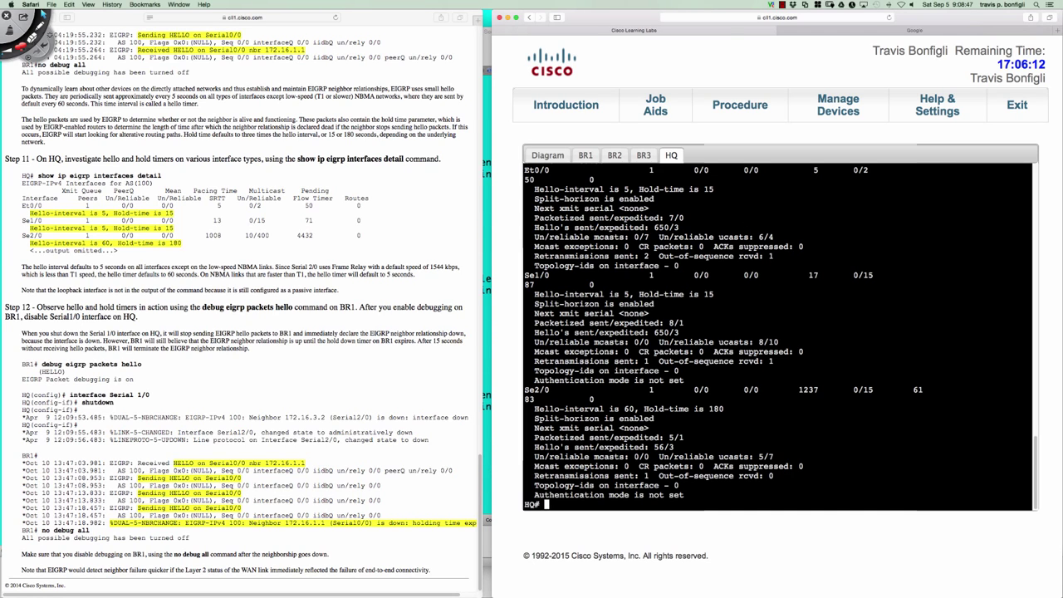
# Highlight the hello and hold timer line of Se2/0, check its link in the topology diagram, and return to HQ
pyautogui.moveTo(530, 408); pyautogui.dragTo(713, 409)
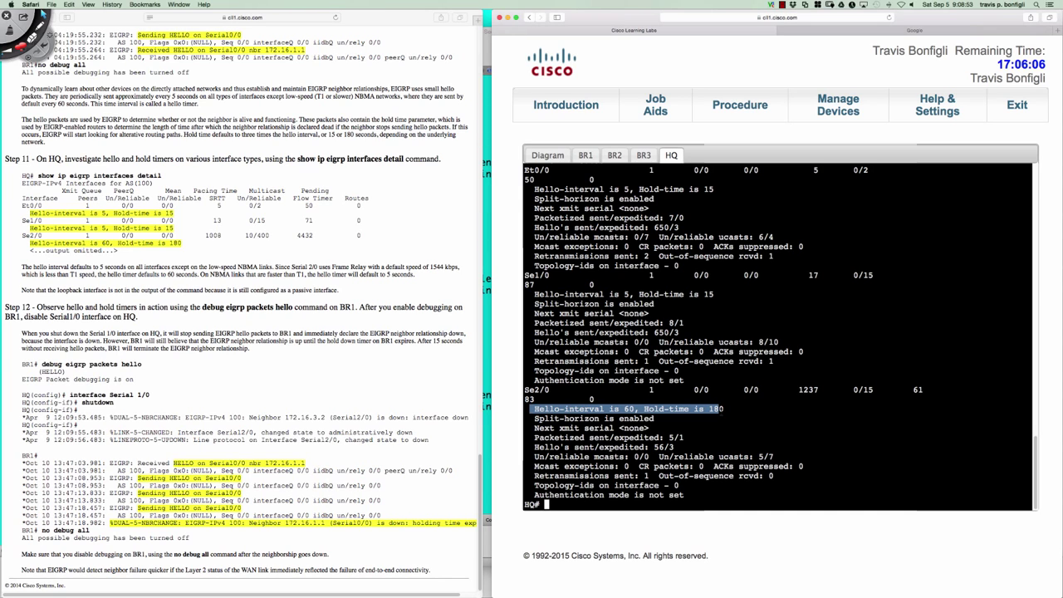
pyautogui.click(549, 156)
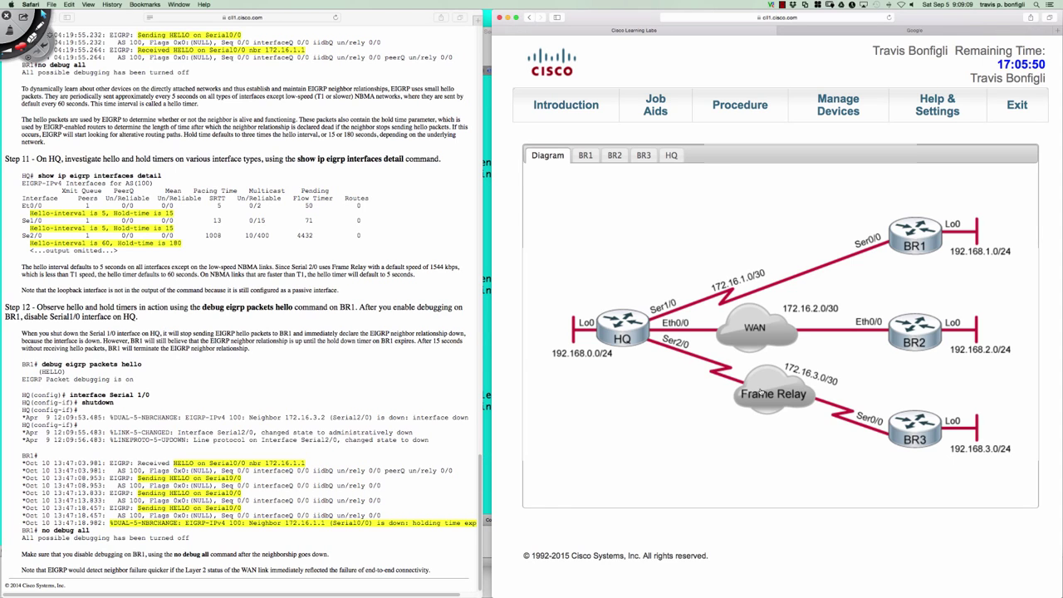
pyautogui.click(671, 156)
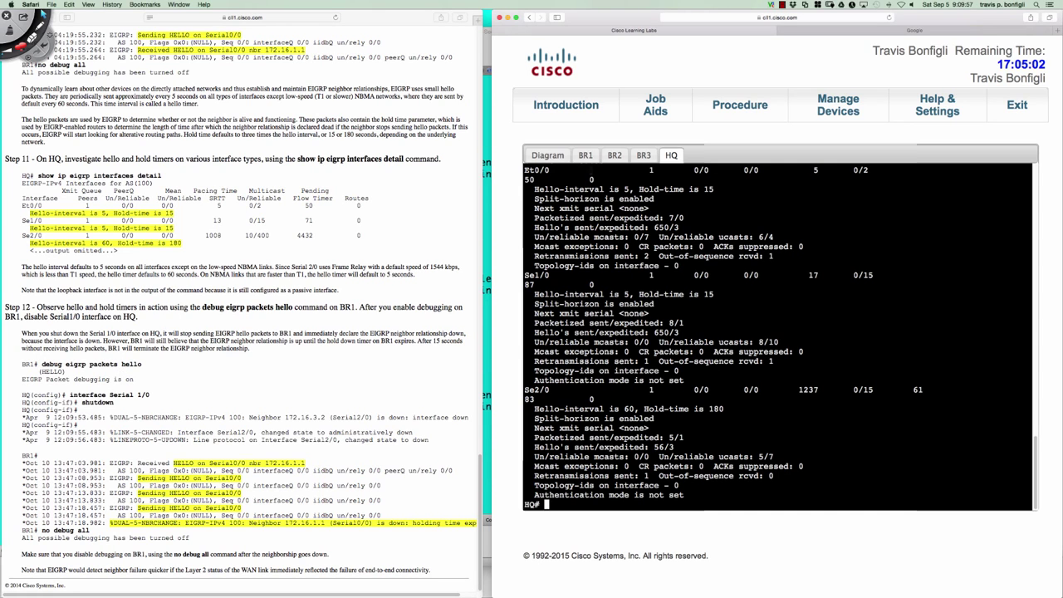
# On the BR1 console, enter configuration mode with conf t and write int s1/0 at the prompt without submitting it
pyautogui.click(586, 155)
pyautogui.press('Return')
pyautogui.press('Return')
pyautogui.press('Return')
pyautogui.press('Return')
pyautogui.press('Return')
pyautogui.press('Return')
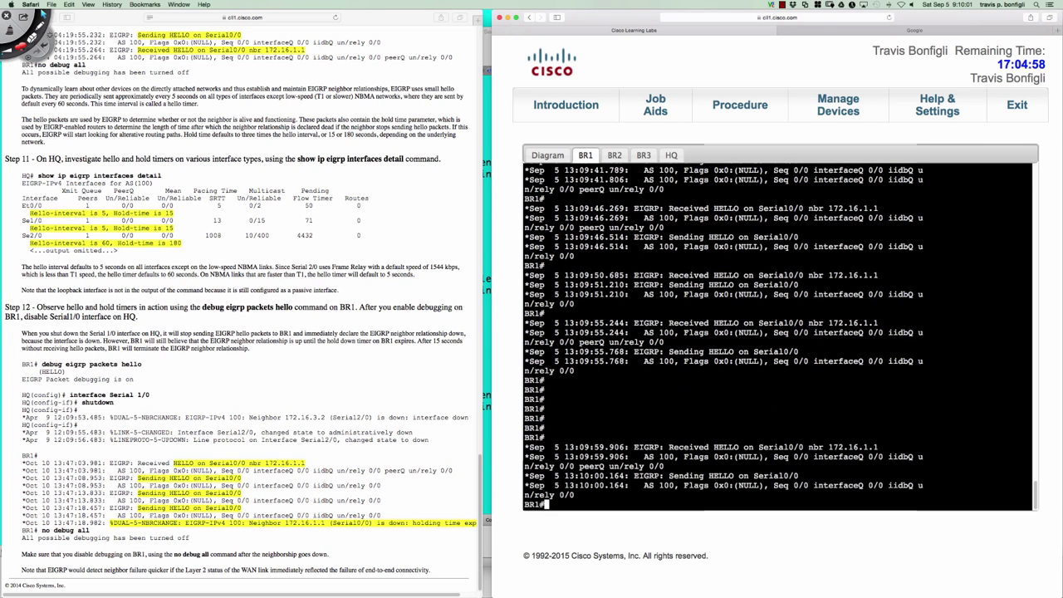
pyautogui.press('Return')
pyautogui.press('Return')
pyautogui.press('Return')
pyautogui.press('Return')
pyautogui.write('conr t')
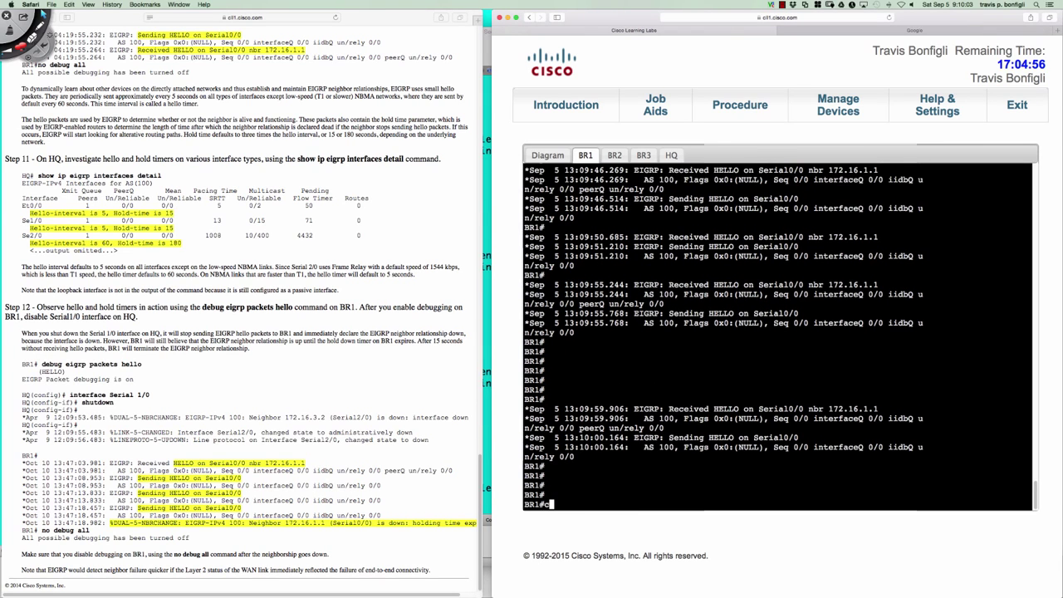
pyautogui.press('Return')
pyautogui.write('conf t')
pyautogui.press('Return')
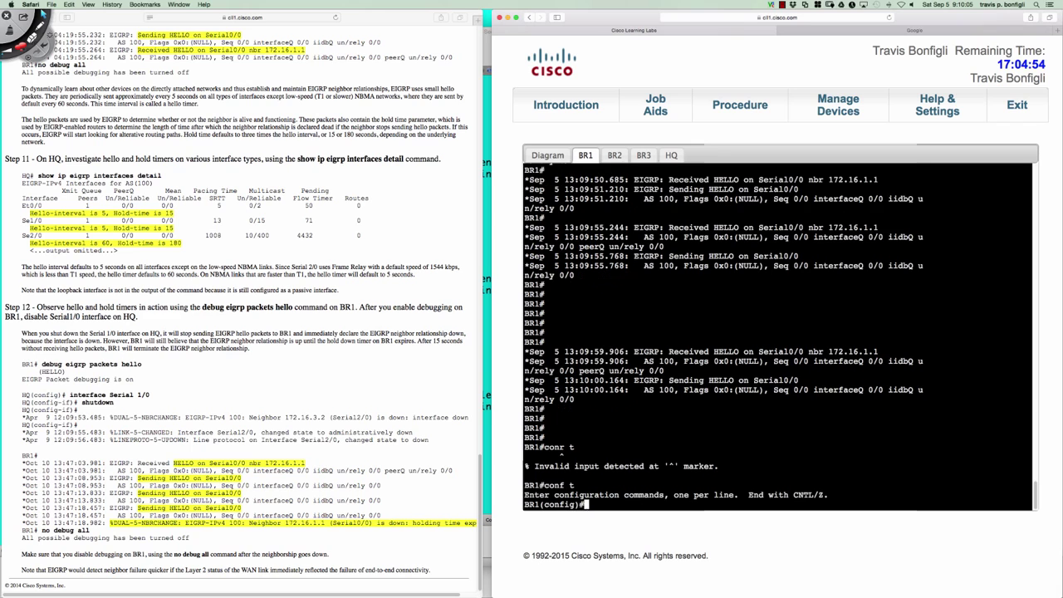
pyautogui.write('int s1/0')
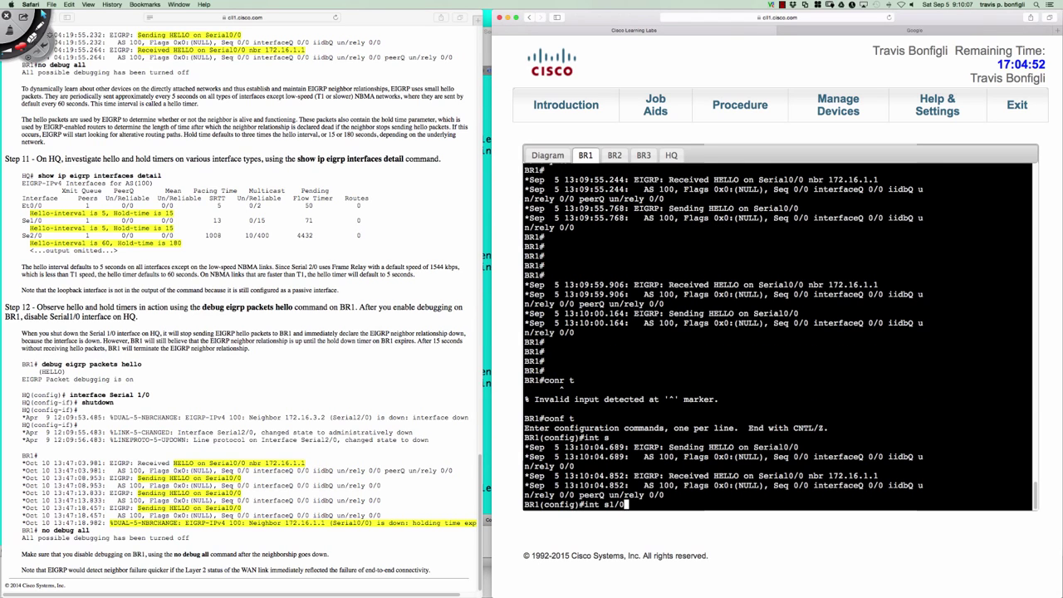
# On HQ, enter configuration mode, select interface s1/0, and shut it down
pyautogui.click(671, 155)
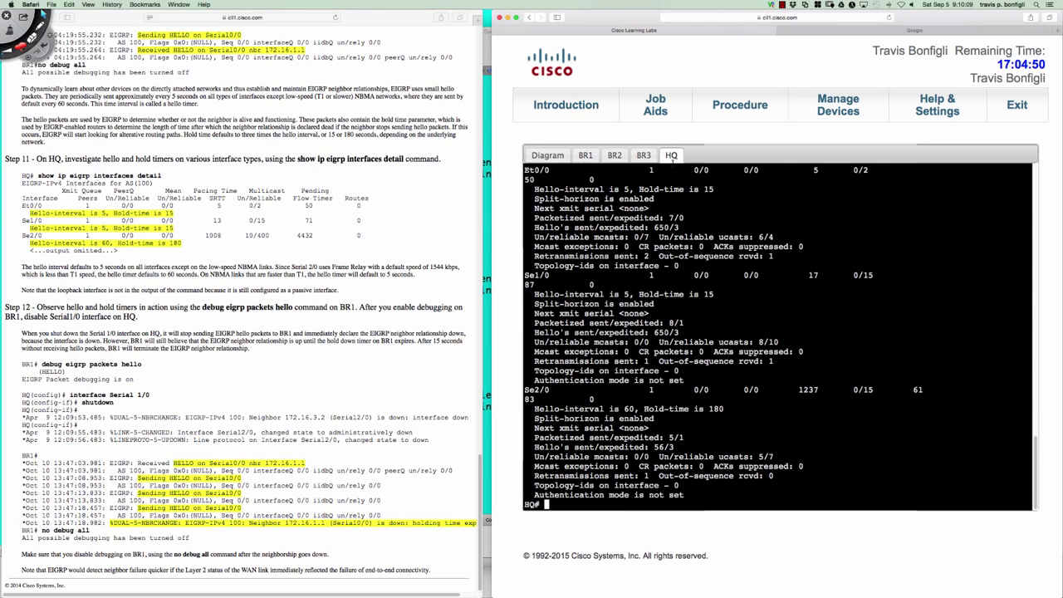
pyautogui.press('Return')
pyautogui.press('Return')
pyautogui.write('conf t')
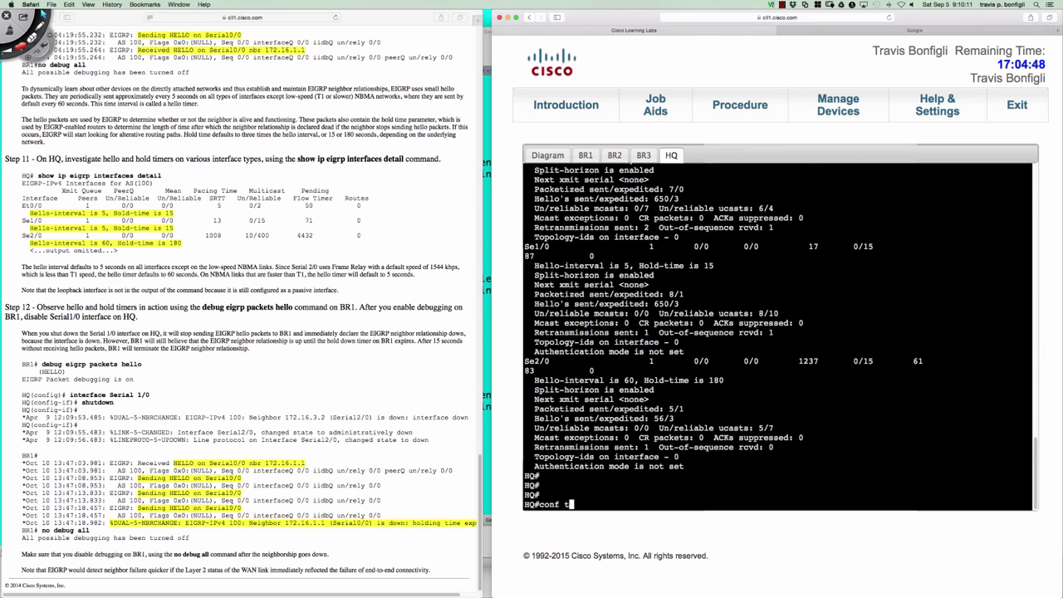
pyautogui.press('Return')
pyautogui.write('int s1/0')
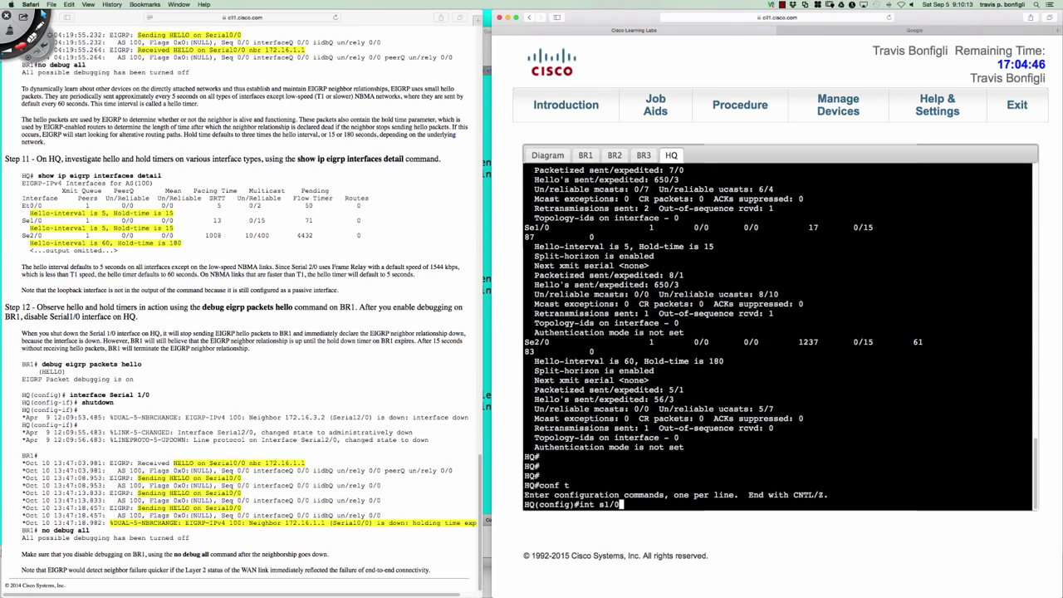
pyautogui.press('Return')
pyautogui.press('Return')
pyautogui.press('Return')
pyautogui.press('Return')
pyautogui.write('shut')
pyautogui.press('Return')
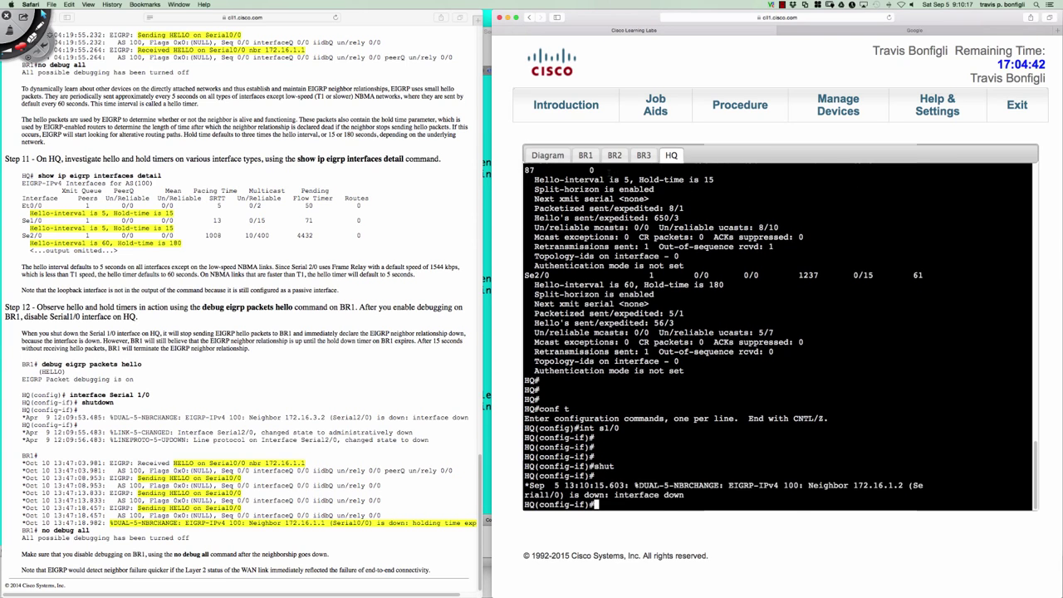
# Examine BR1's hello debug output and compare it with the HQ–BR1 link in the topology diagram
pyautogui.click(584, 155)
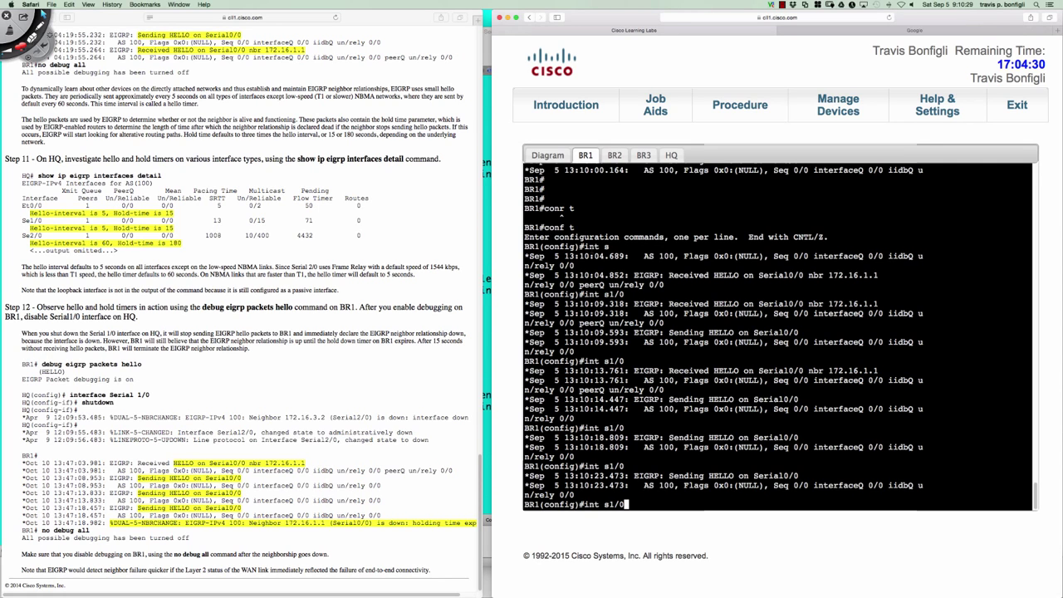
pyautogui.click(551, 152)
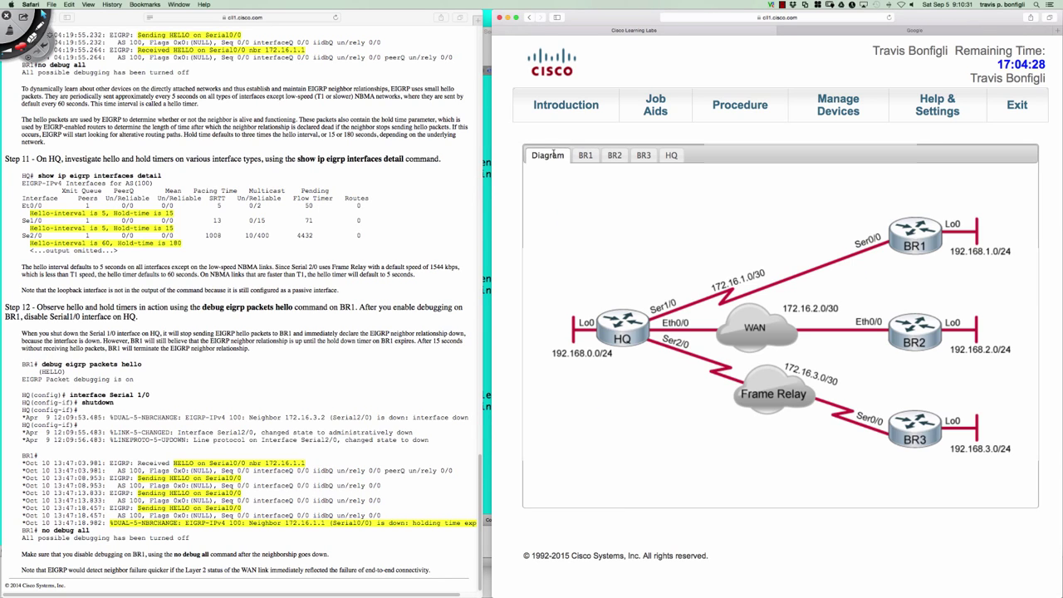
pyautogui.click(584, 156)
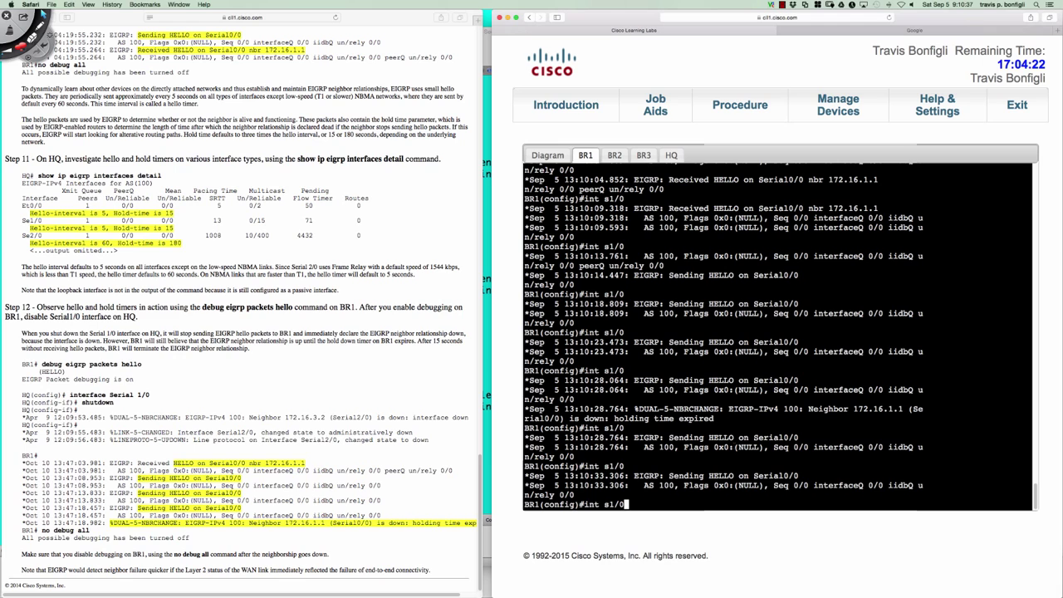
# Clear the pending int s1/0 text on BR1 and turn off all debugging with do u all
pyautogui.press('BackSpace')
pyautogui.press('BackSpace')
pyautogui.press('BackSpace')
pyautogui.press('BackSpace')
pyautogui.press('BackSpace')
pyautogui.press('BackSpace')
pyautogui.press('BackSpace')
pyautogui.press('BackSpace')
pyautogui.write('do ')
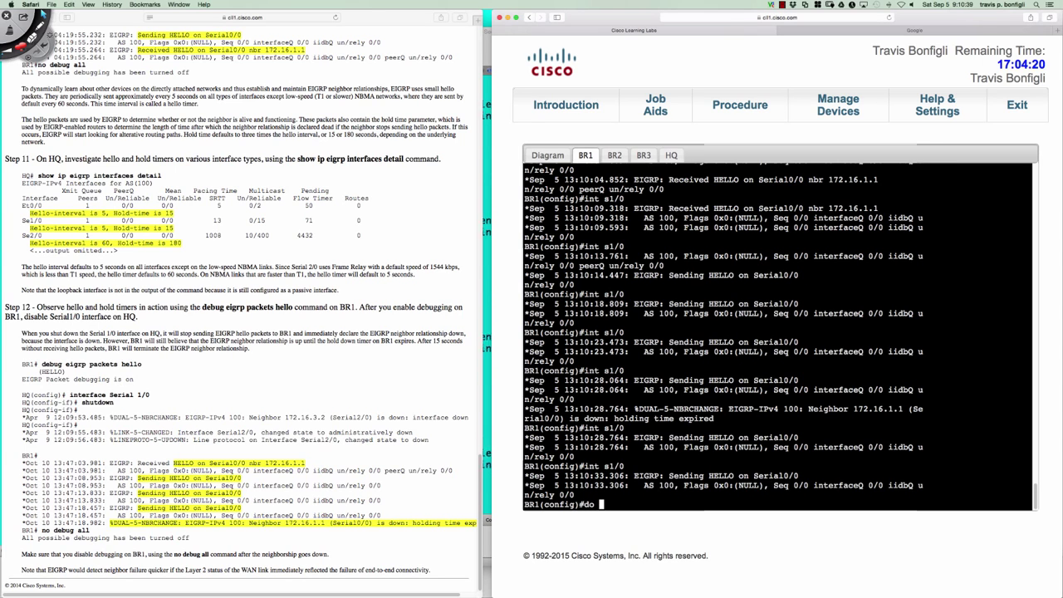
pyautogui.write('u all')
pyautogui.press('Return')
# Review BR1's debug output and bracket the %DUAL-5-NBRCHANGE and %LINEPROTO-5-UPDOWN messages with the drawing pen
pyautogui.scroll(5, 719, 451)
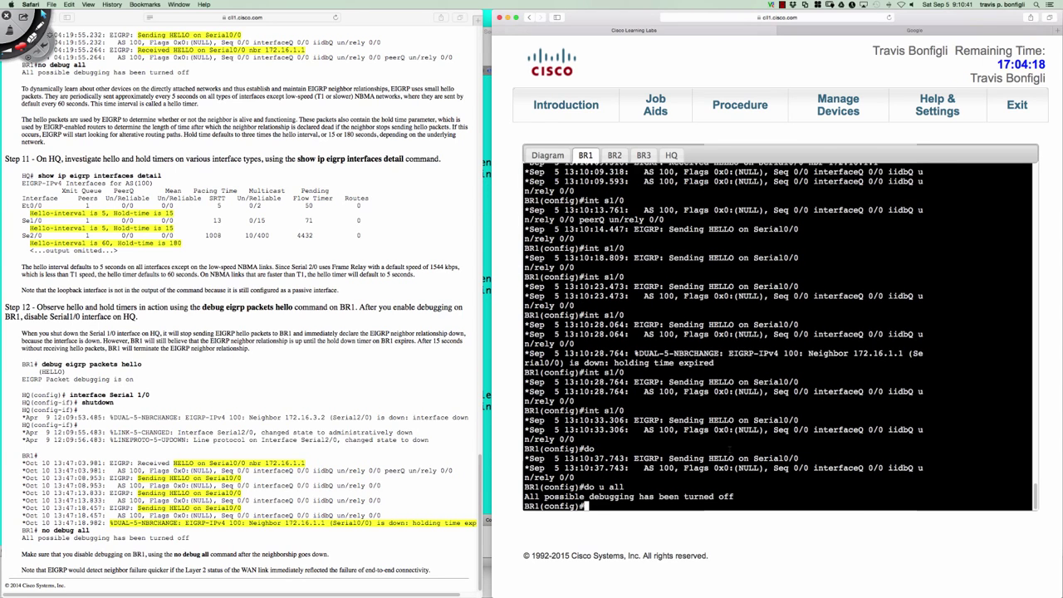
pyautogui.scroll(5, 728, 453)
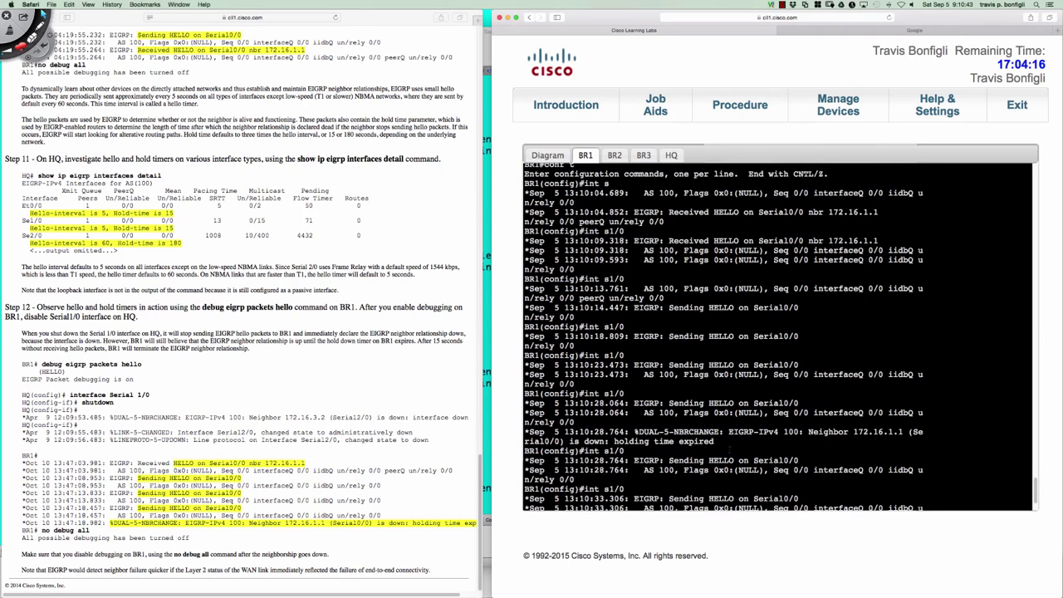
pyautogui.scroll(-10, 729, 451)
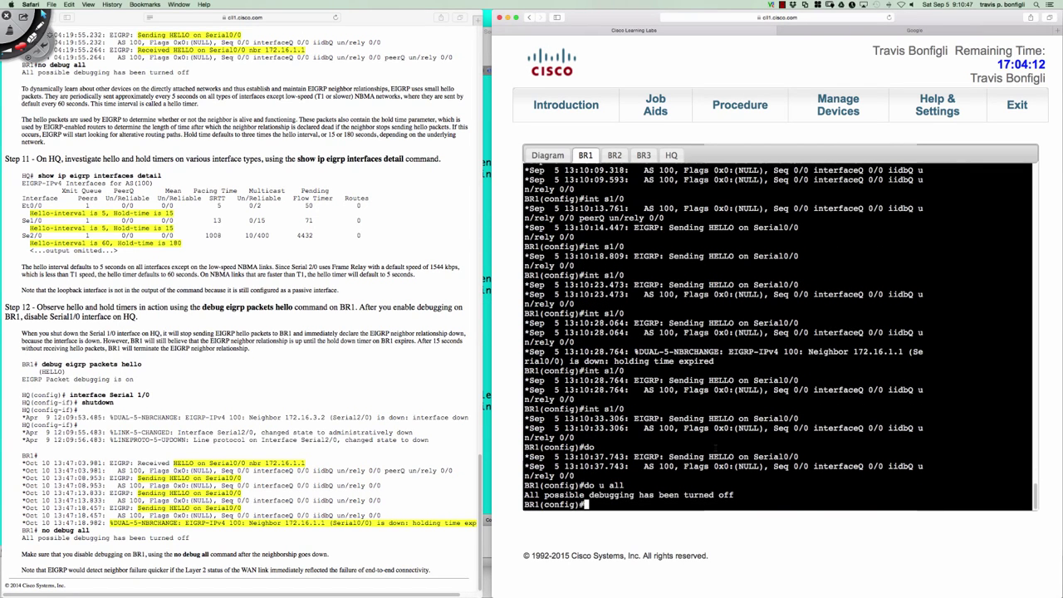
pyautogui.click(32, 27)
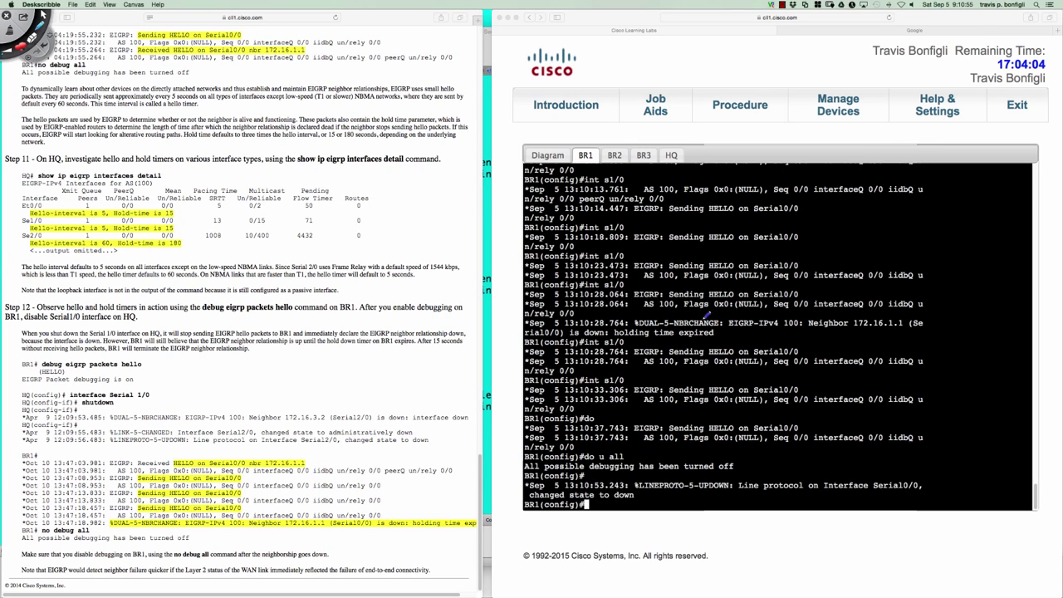
pyautogui.moveTo(916, 316)
pyautogui.mouseDown()
pyautogui.moveTo(929, 316)
pyautogui.moveTo(920, 329)
pyautogui.mouseUp()
pyautogui.moveTo(537, 312)
pyautogui.mouseDown()
pyautogui.moveTo(529, 337)
pyautogui.moveTo(574, 332)
pyautogui.mouseUp()
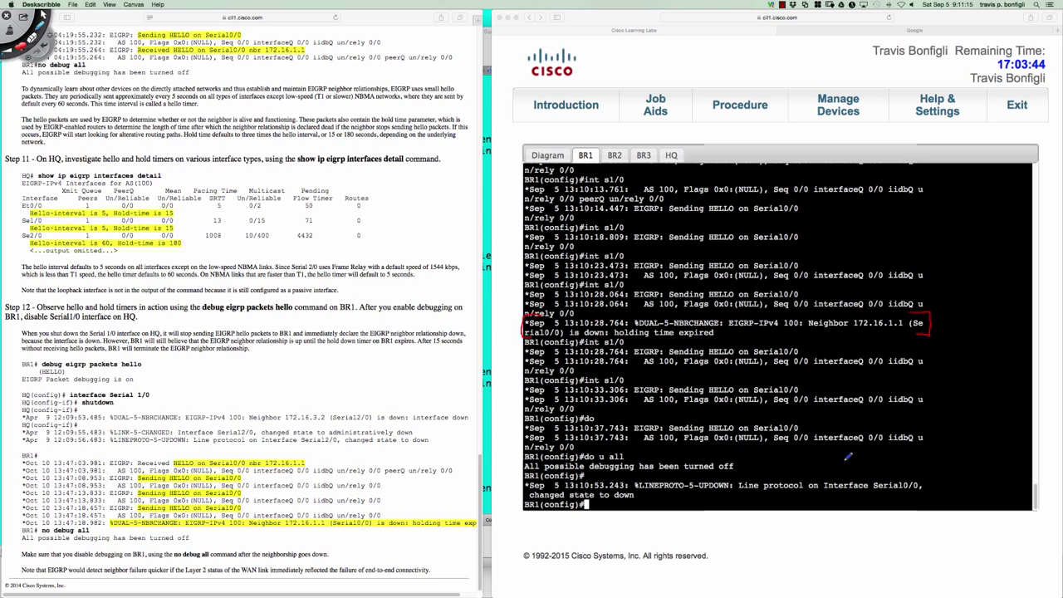
pyautogui.moveTo(911, 470); pyautogui.dragTo(927, 496)
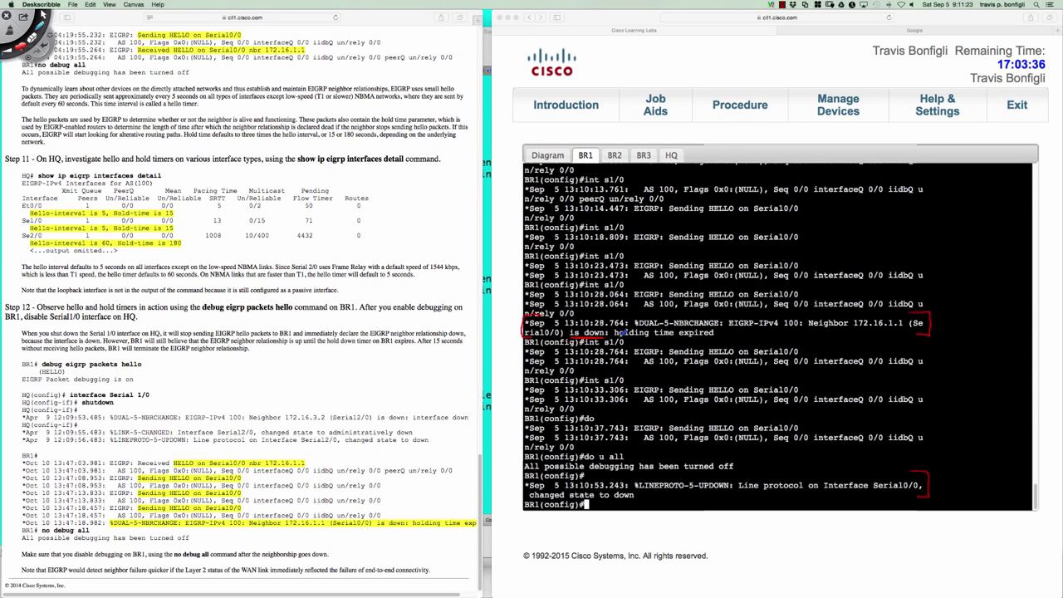
# Underline "holding time expired", mark %DUAL-5-NBRCHANGE and the neighbor address in the same message, and clear all annotations
pyautogui.moveTo(625, 333); pyautogui.dragTo(704, 333)
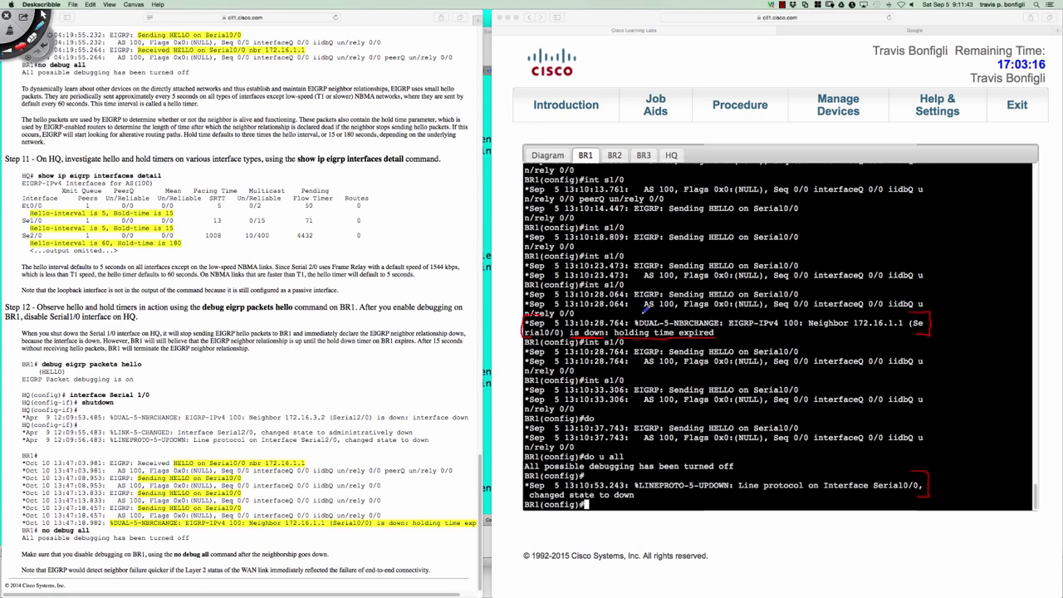
pyautogui.moveTo(651, 316)
pyautogui.mouseDown()
pyautogui.moveTo(644, 329)
pyautogui.moveTo(700, 325)
pyautogui.mouseUp()
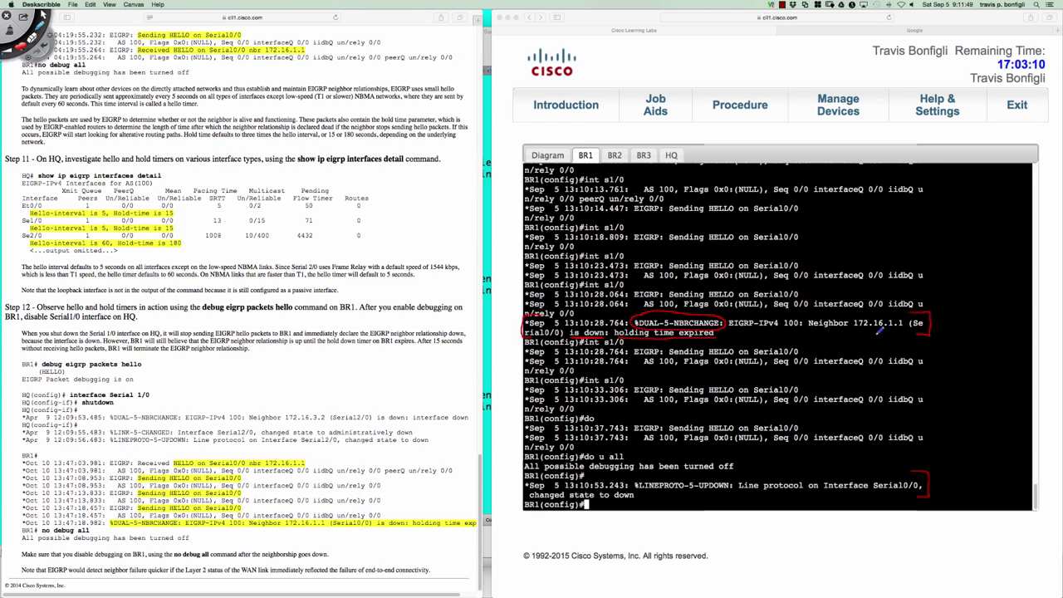
pyautogui.moveTo(856, 333); pyautogui.dragTo(904, 326)
pyautogui.press('Escape')
pyautogui.press('Escape')
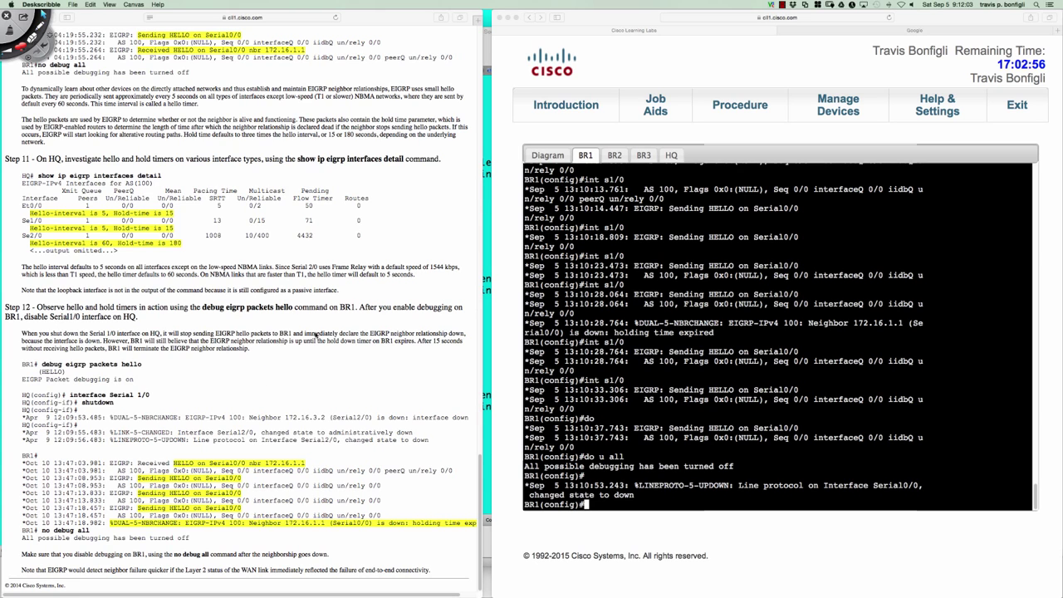
# Return to the beginning of the Discovery 2 lab guide
pyautogui.click(457, 280)
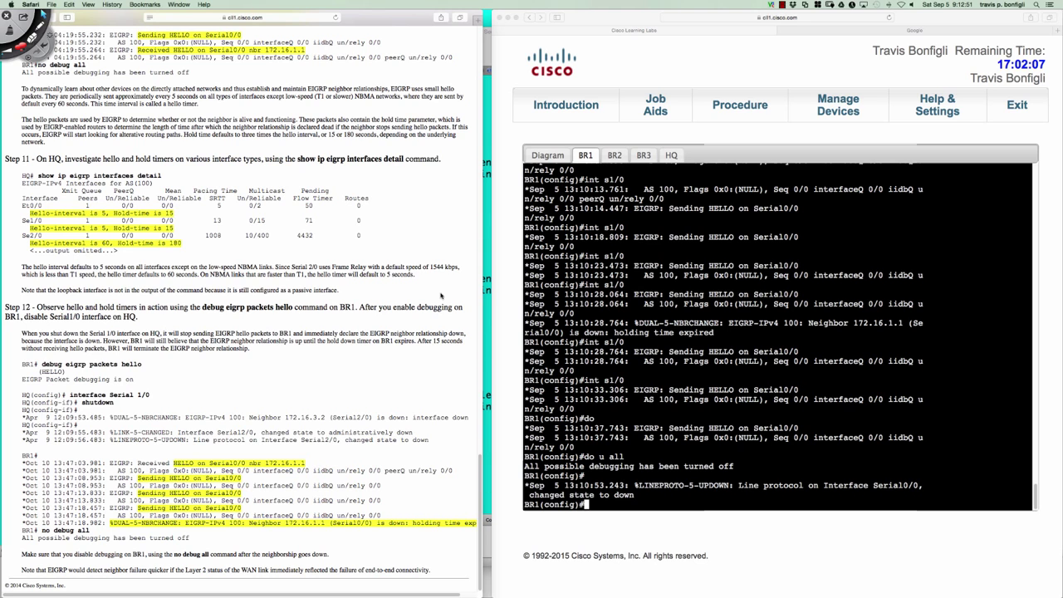
pyautogui.press('super+Up')
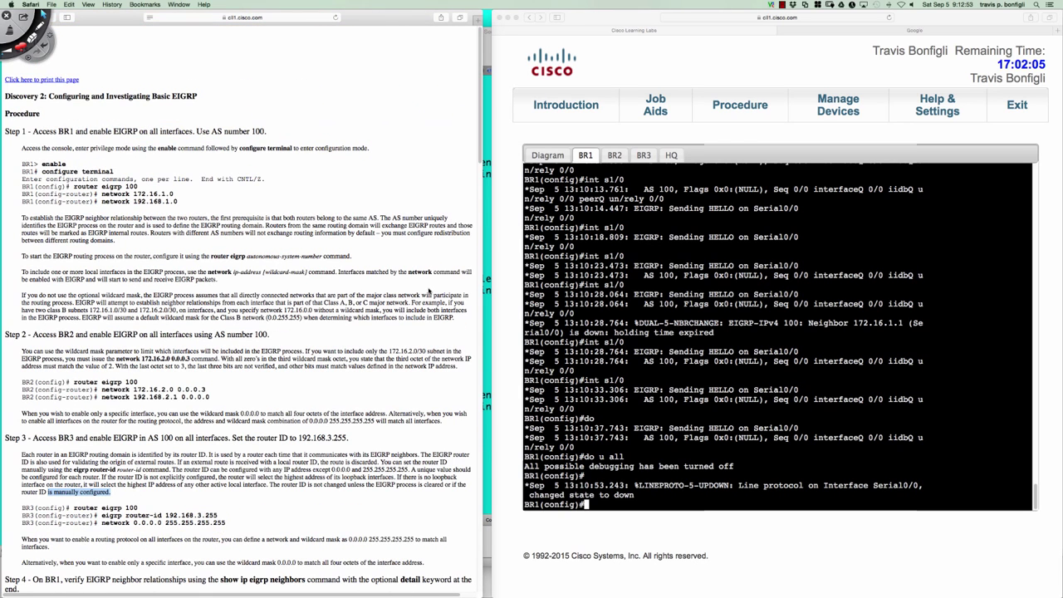